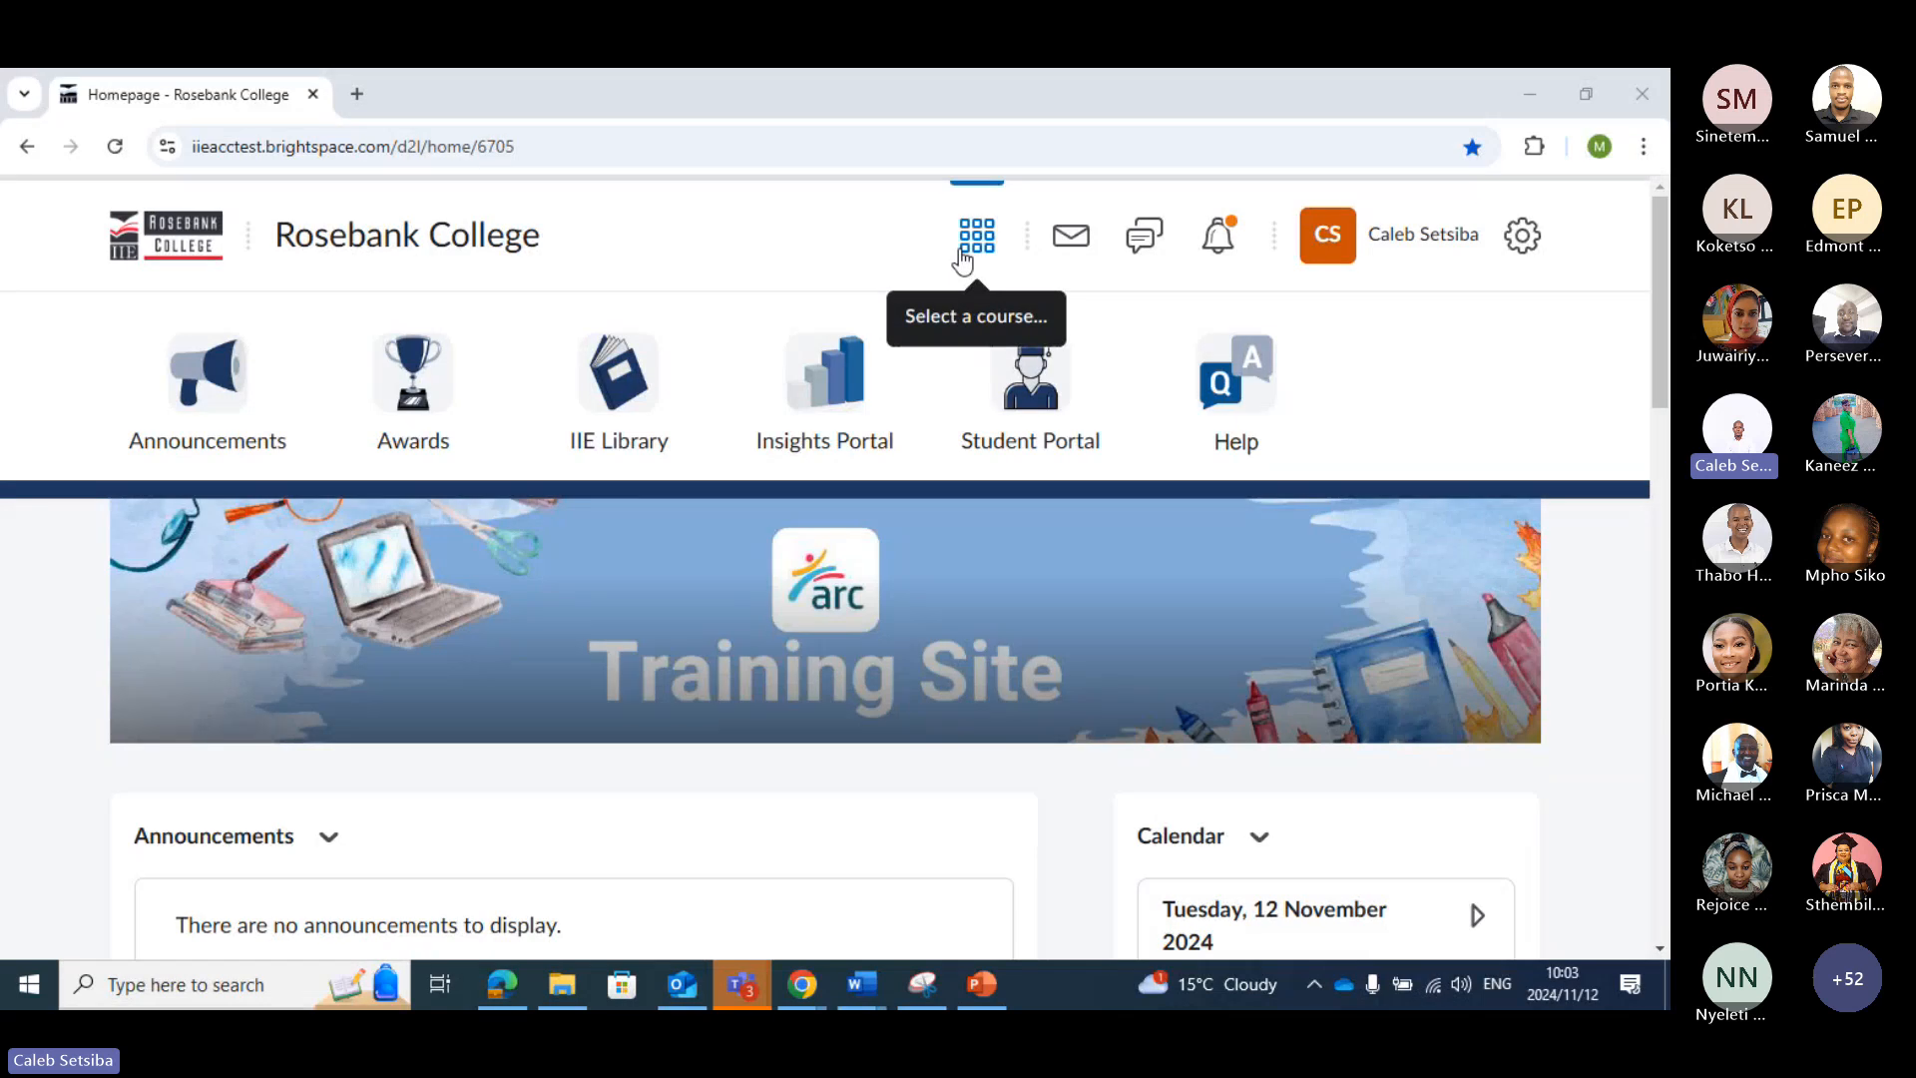
Open the first Sandbox 2024 course under My Courses and go to its Discussions list
scroll(578, 552, "down", 5)
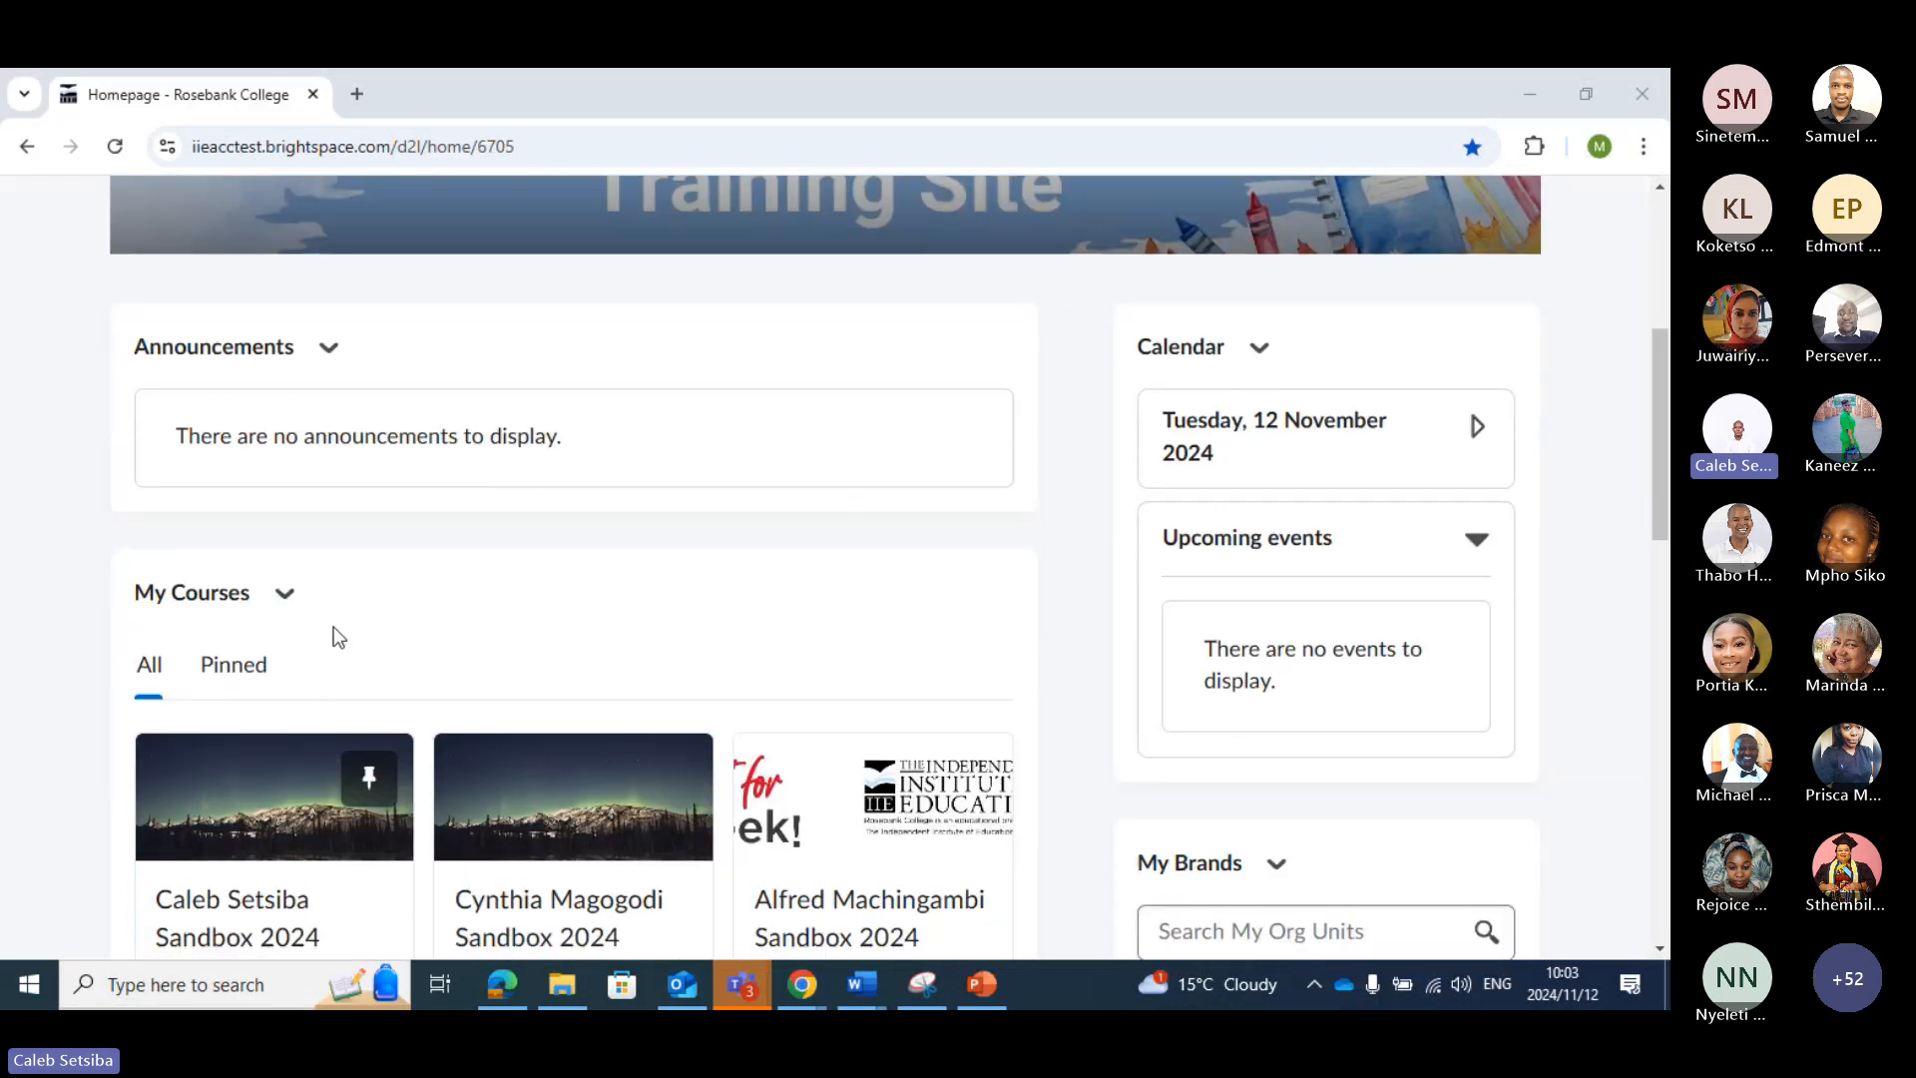
scroll(333, 639, "down", 3)
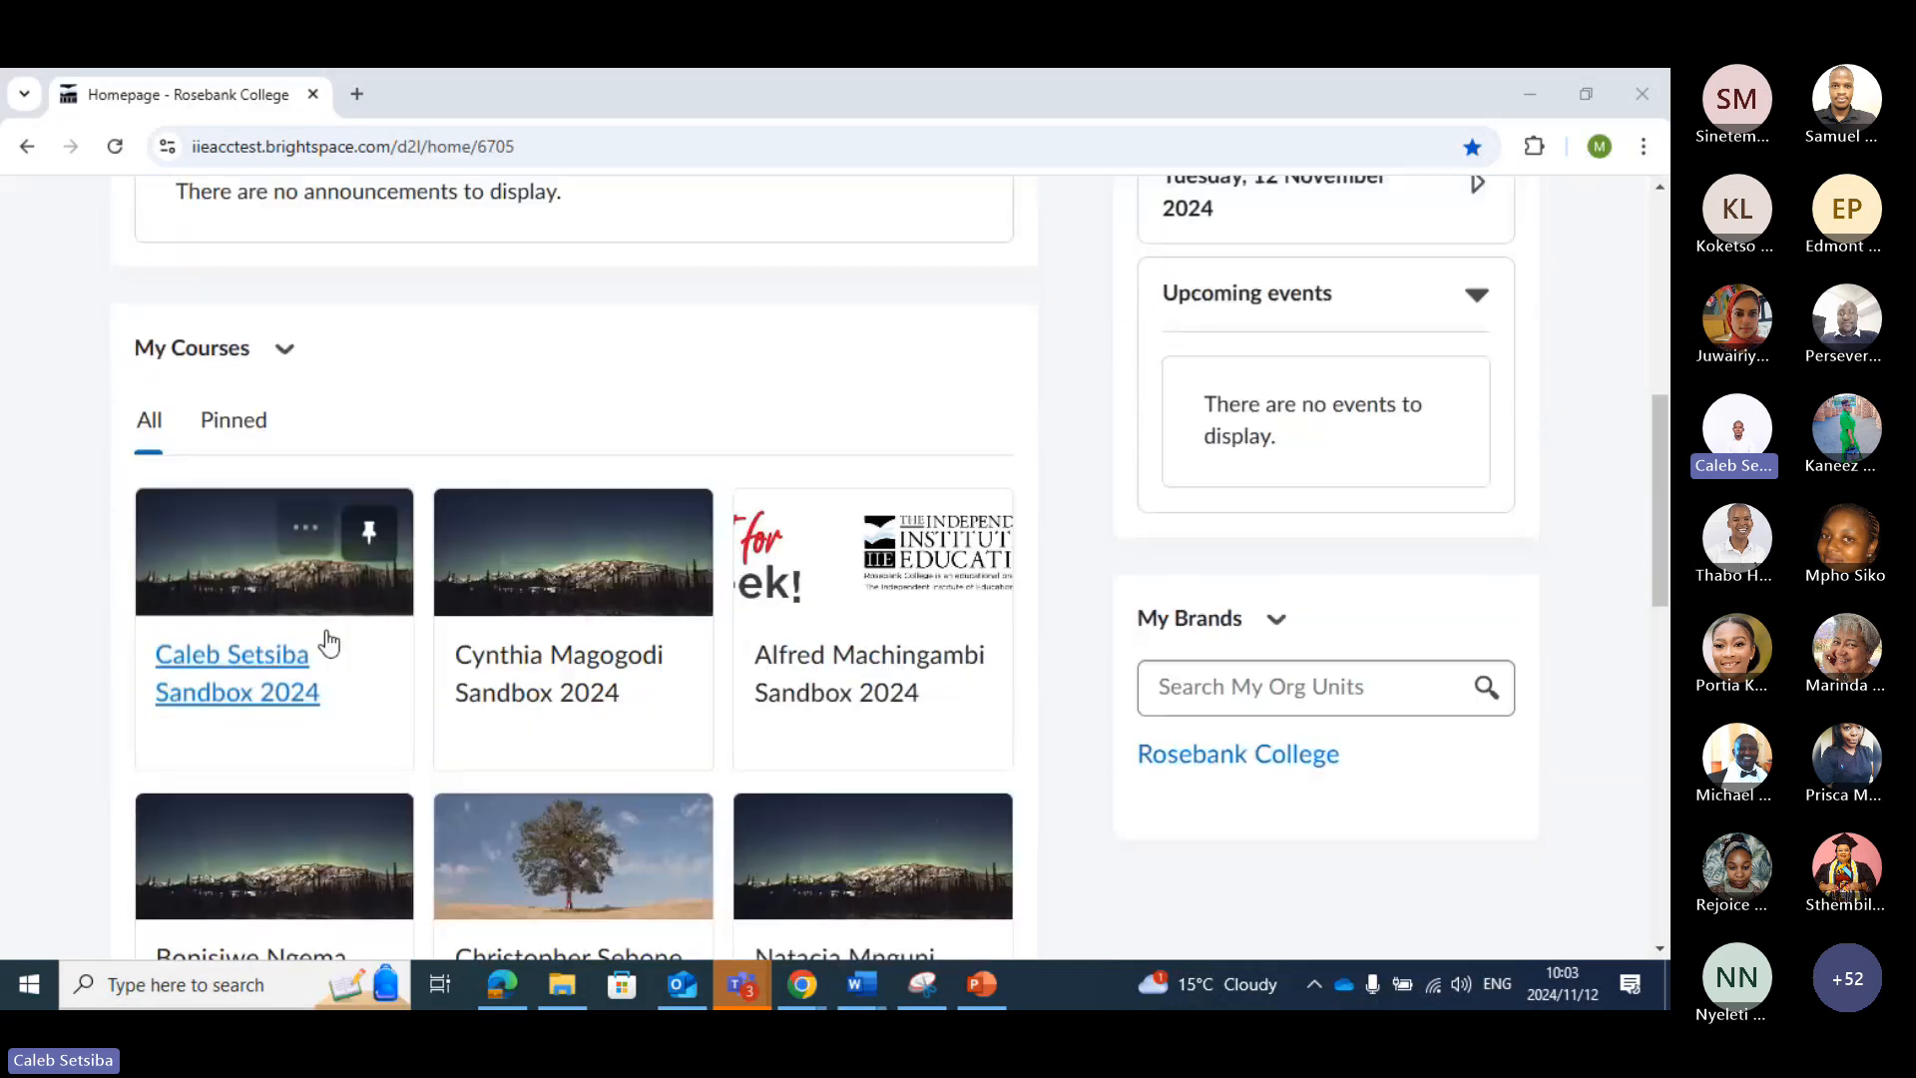
left_click(237, 690)
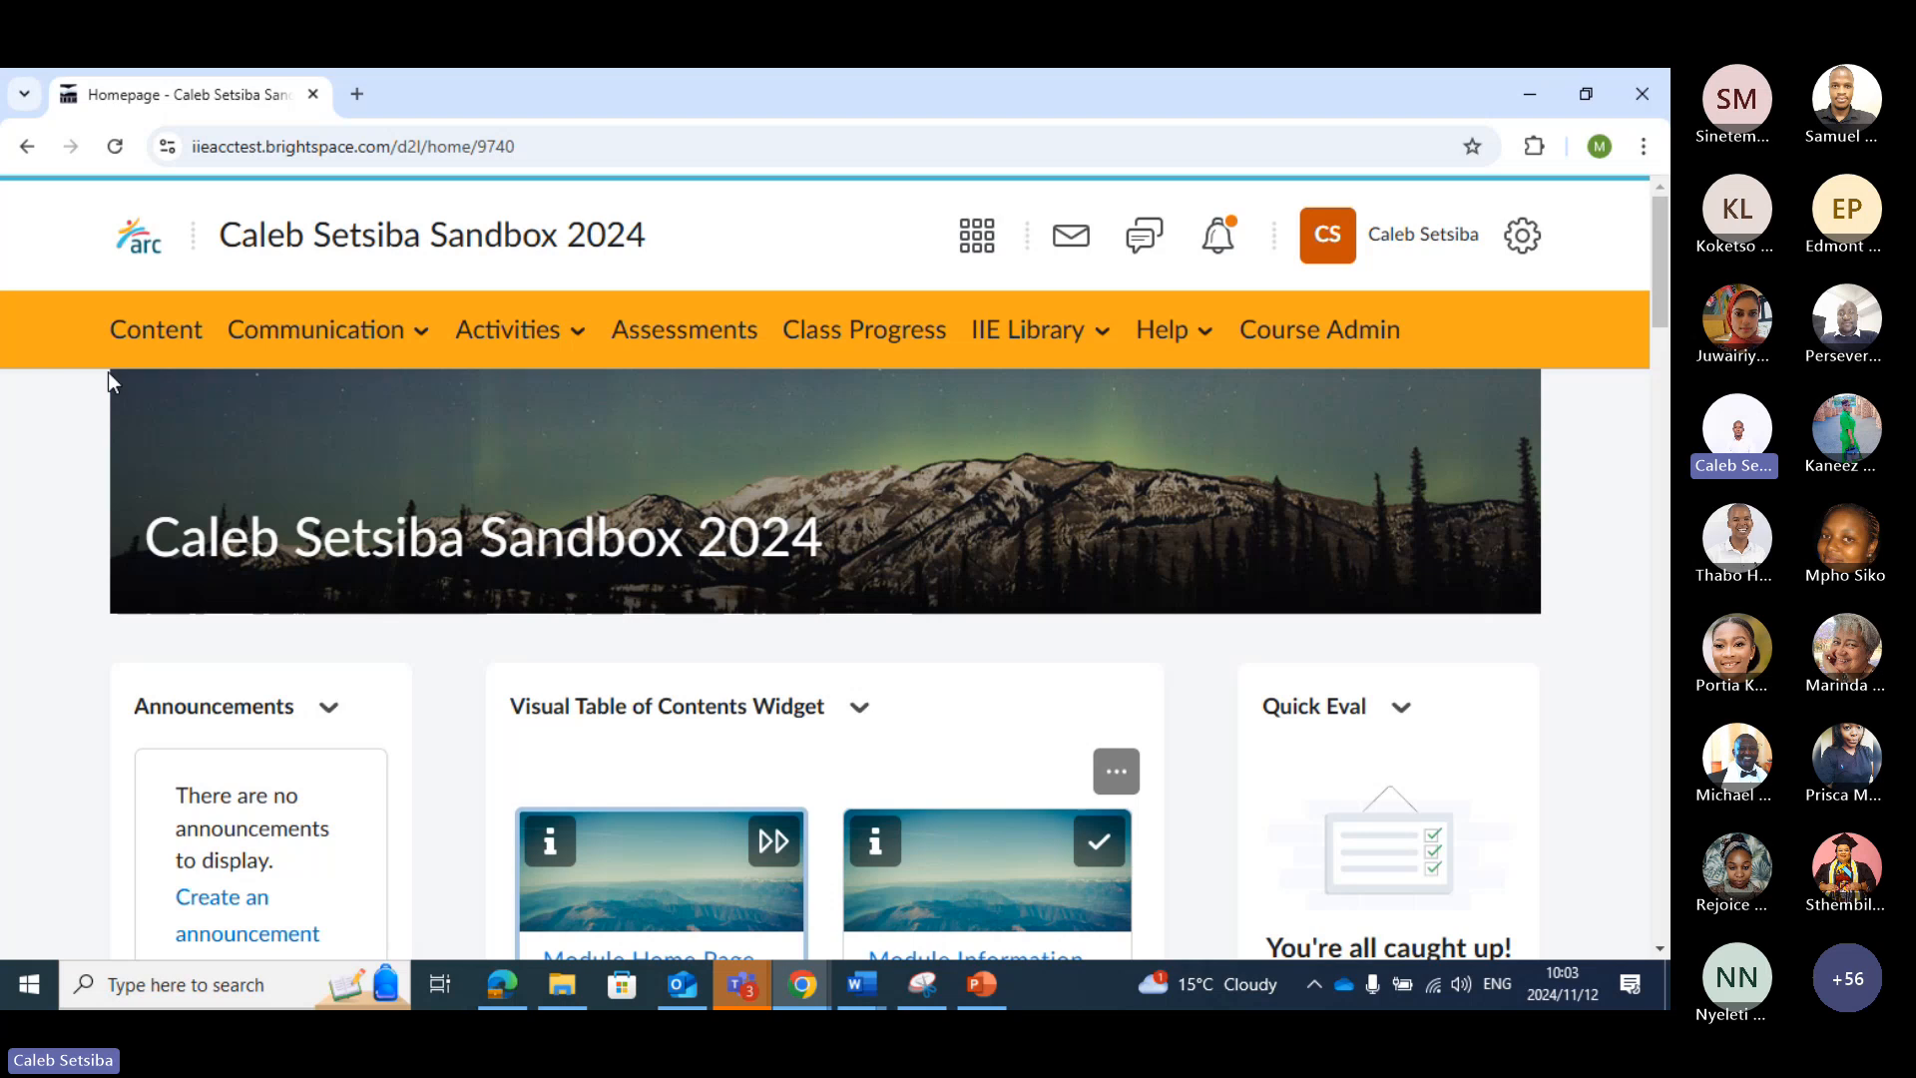
left_click(580, 349)
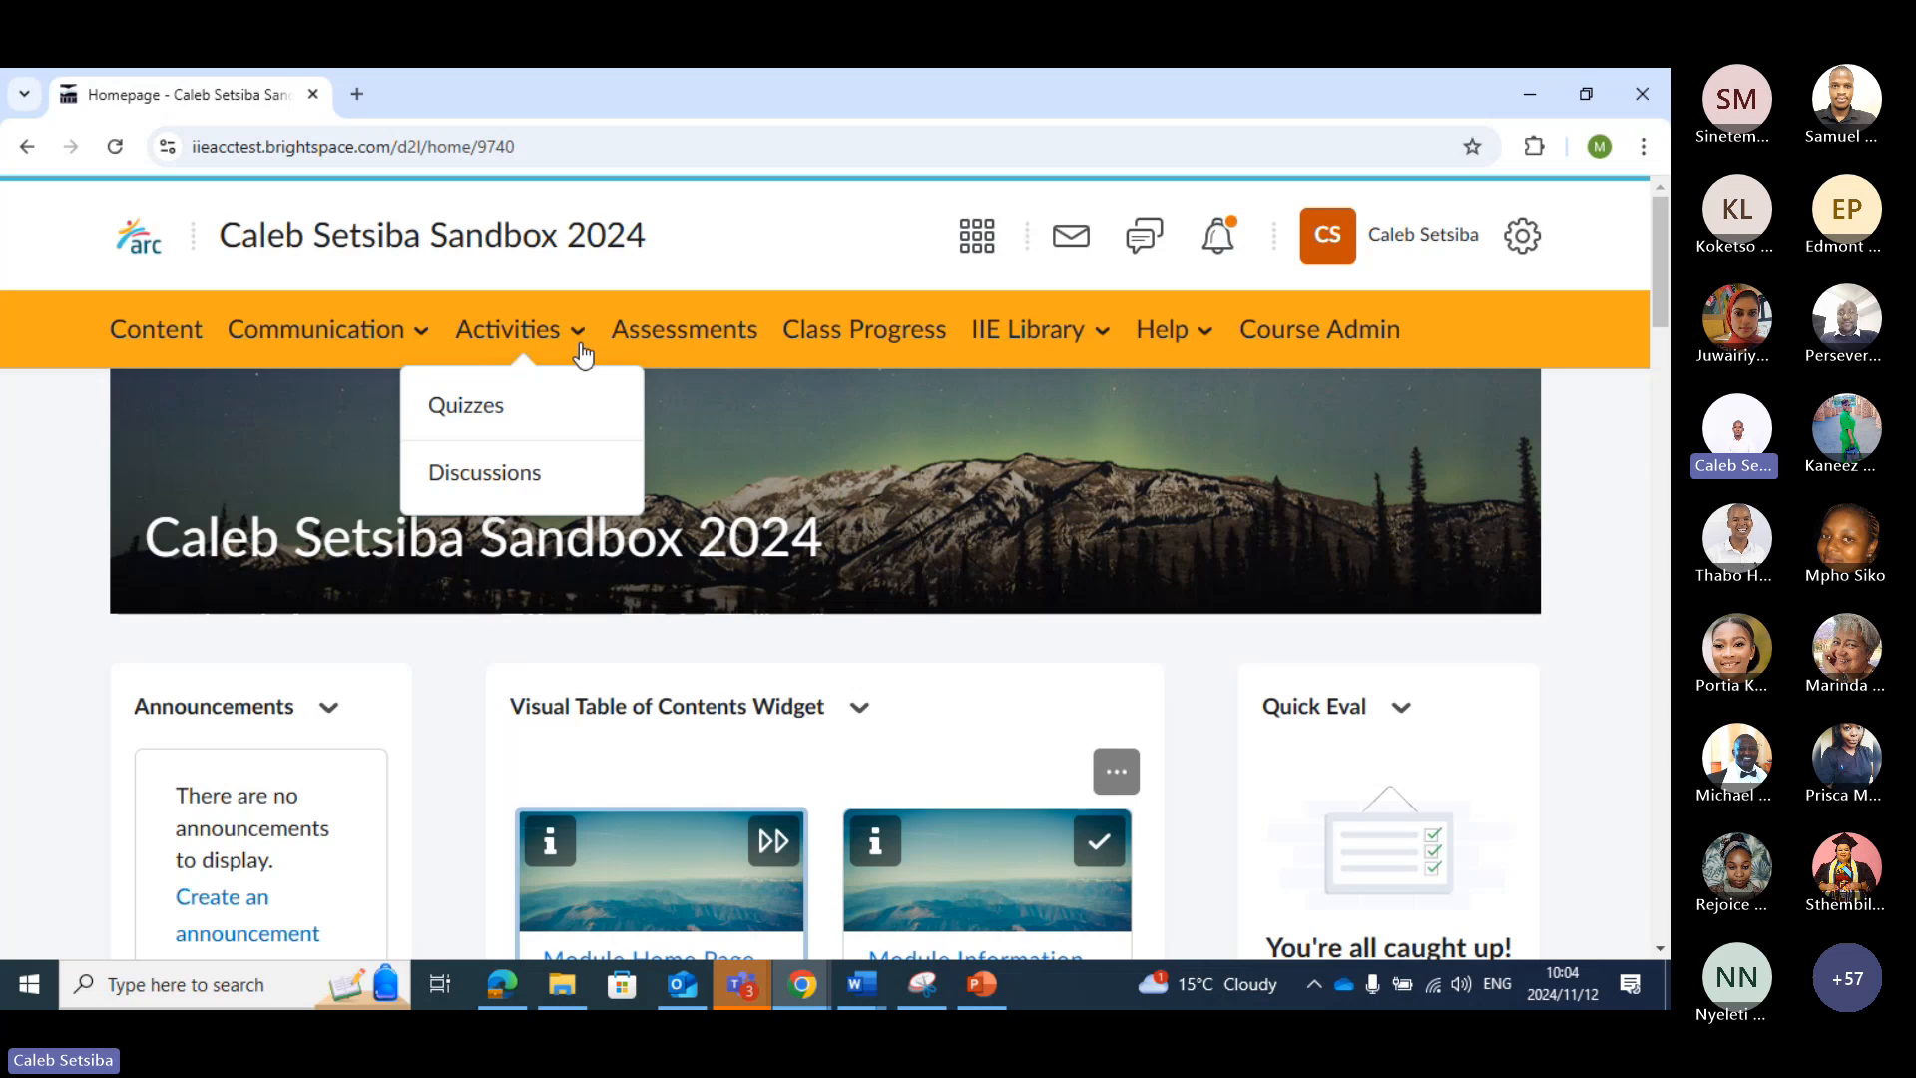
left_click(531, 472)
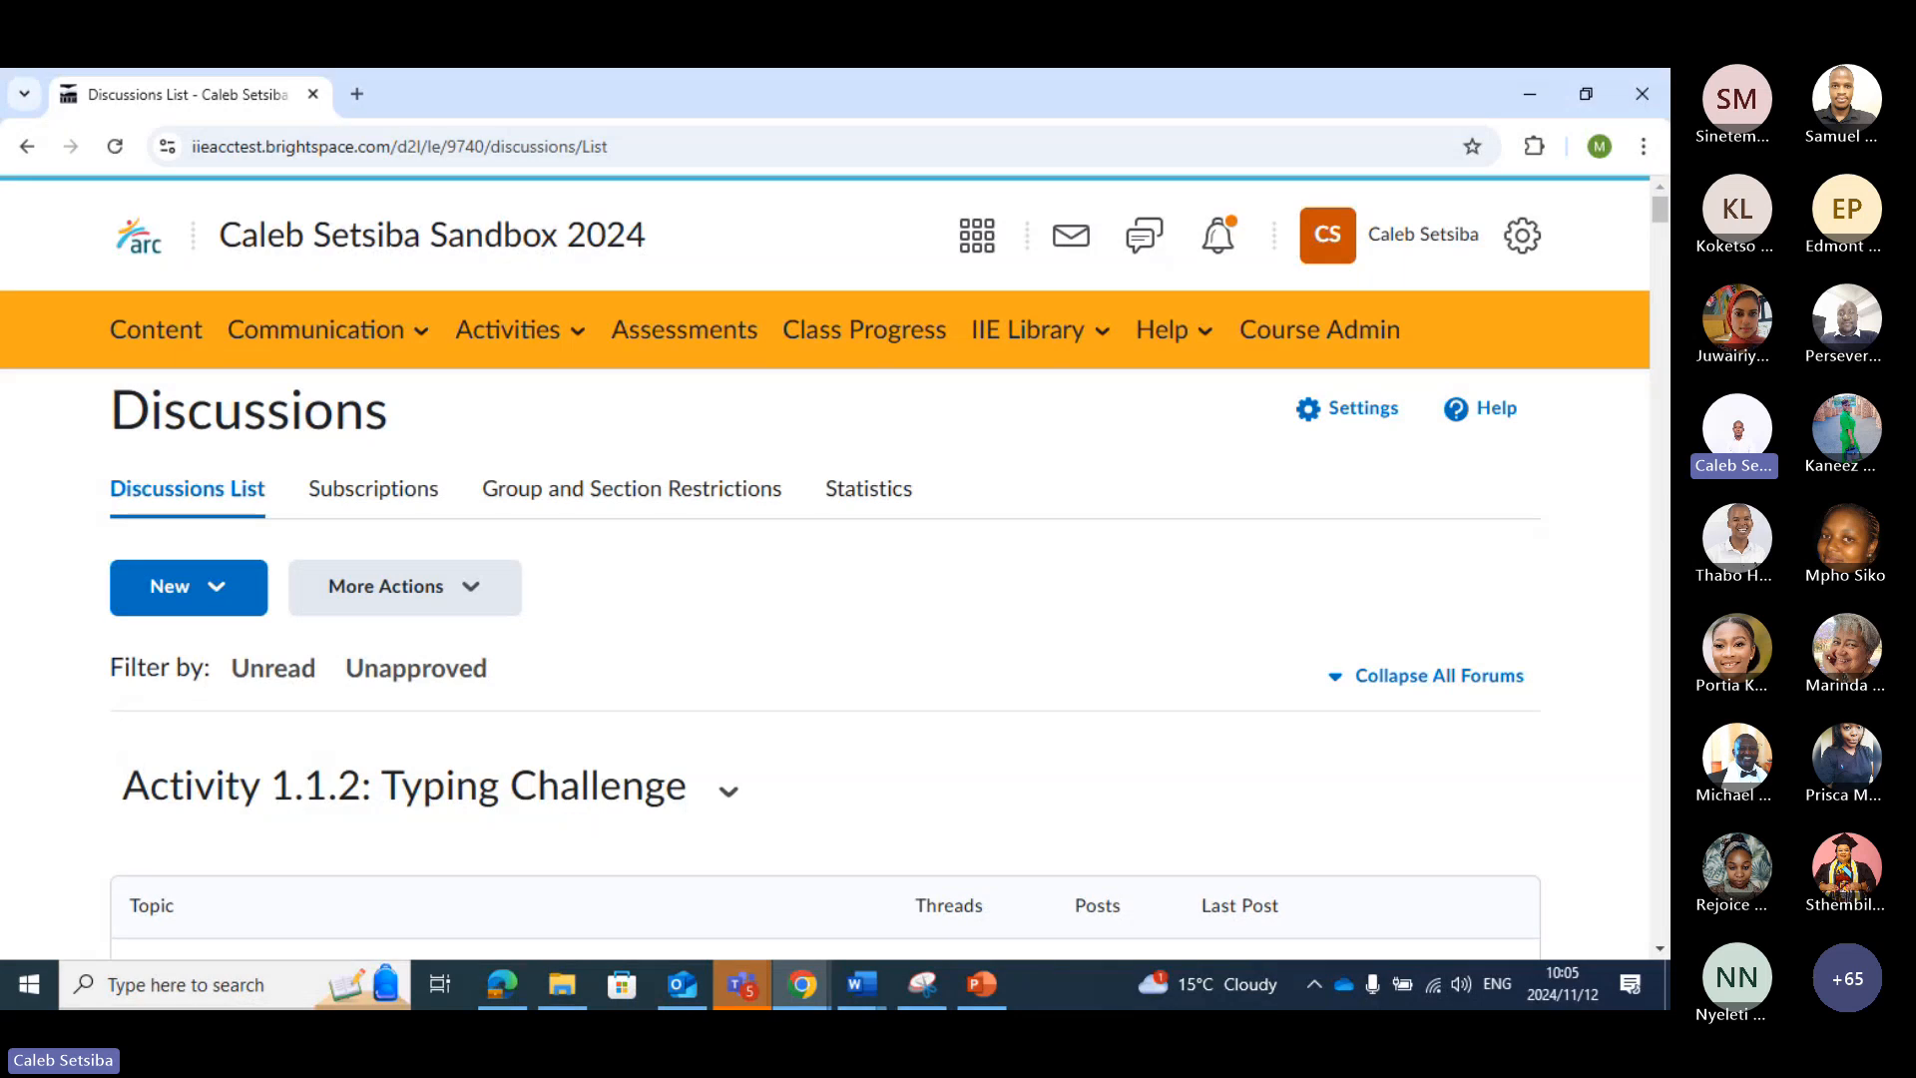
Start a new discussion forum and title it "Academic Writing"
left_click(229, 599)
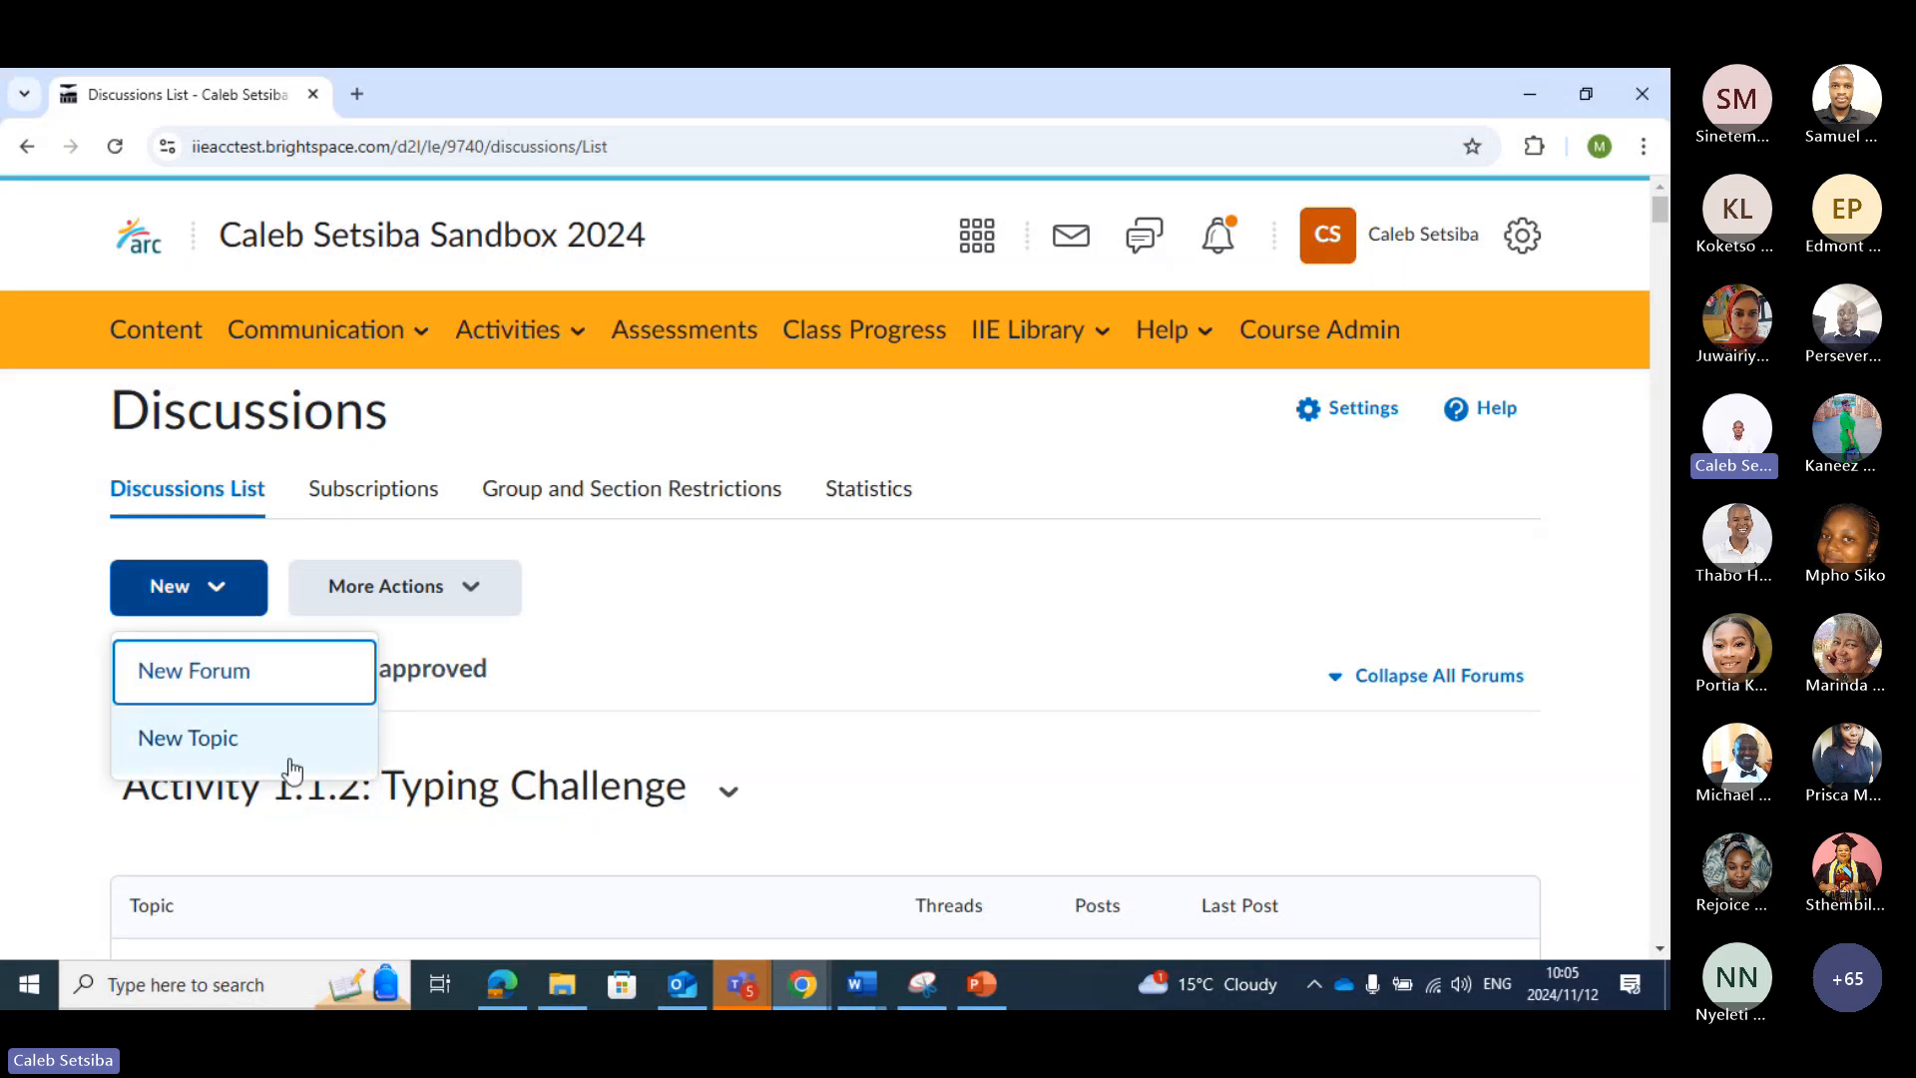
left_click(270, 695)
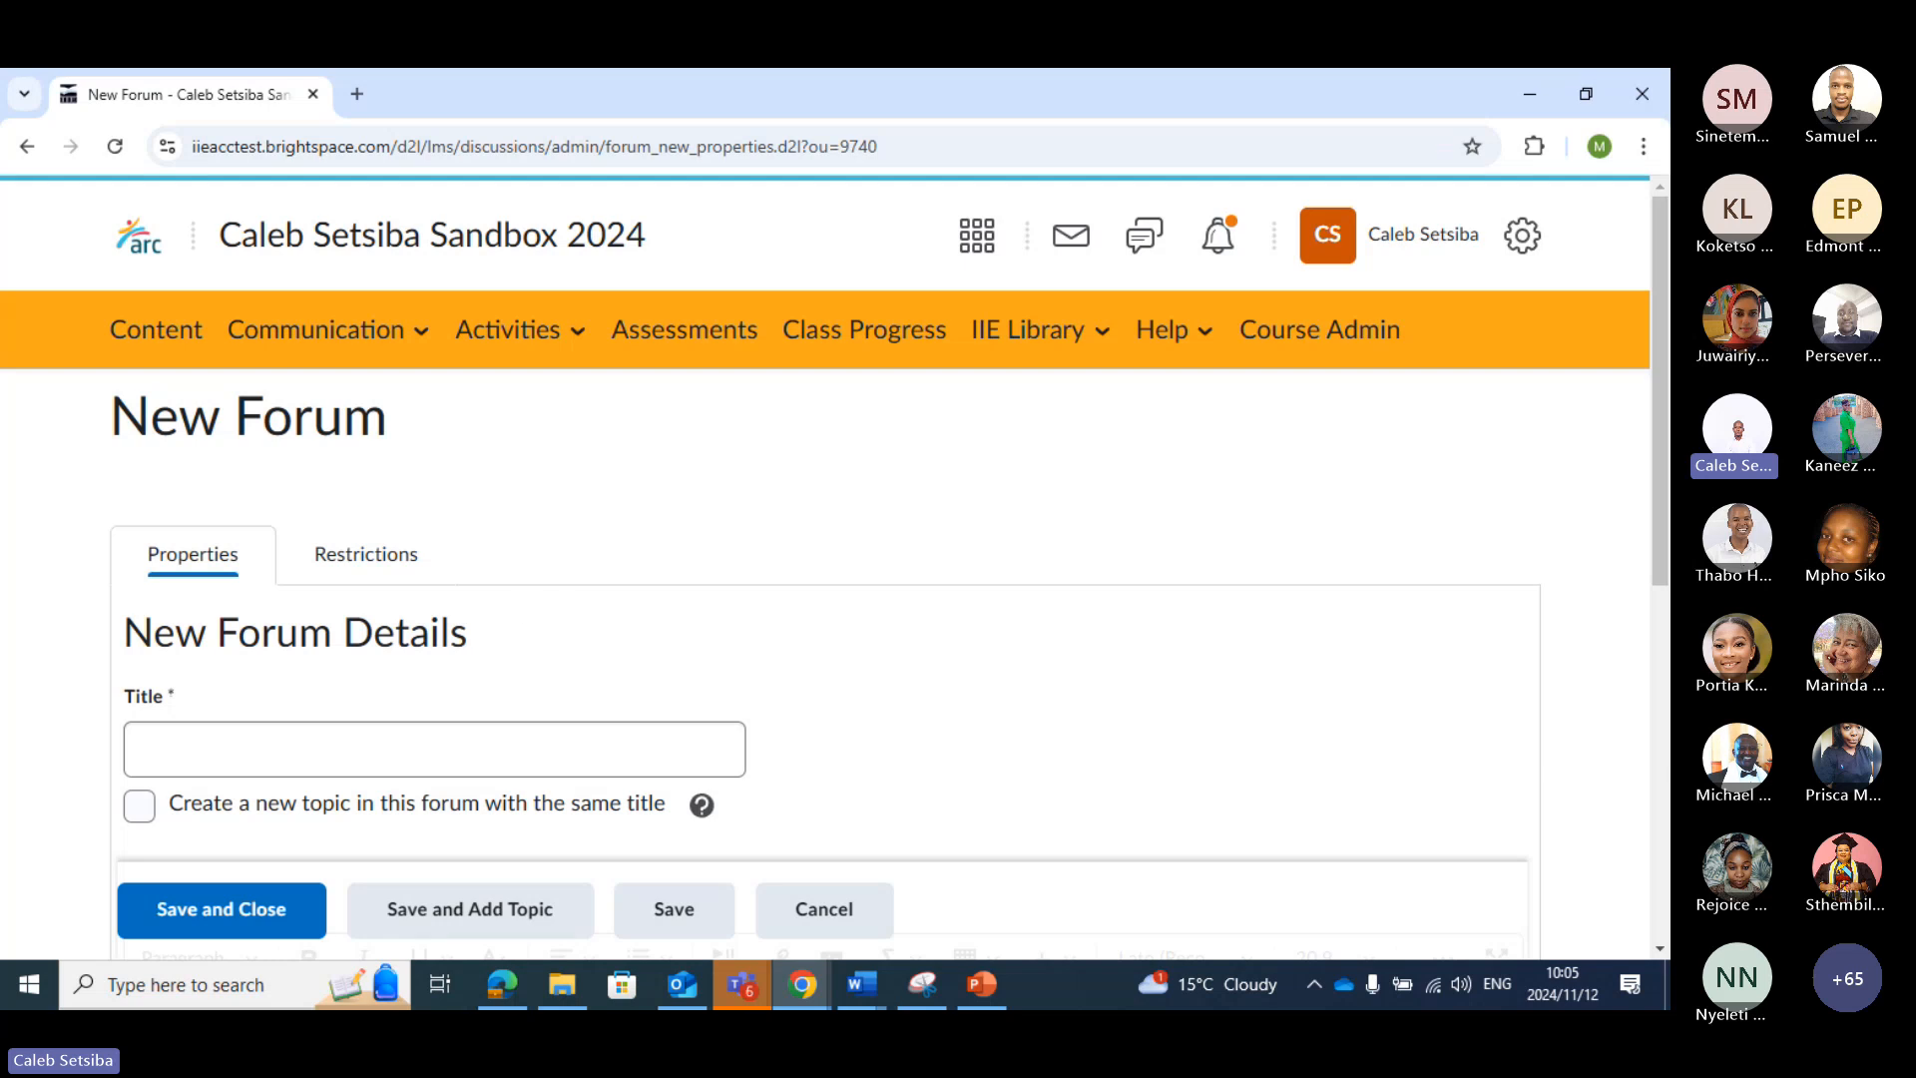
left_click(284, 745)
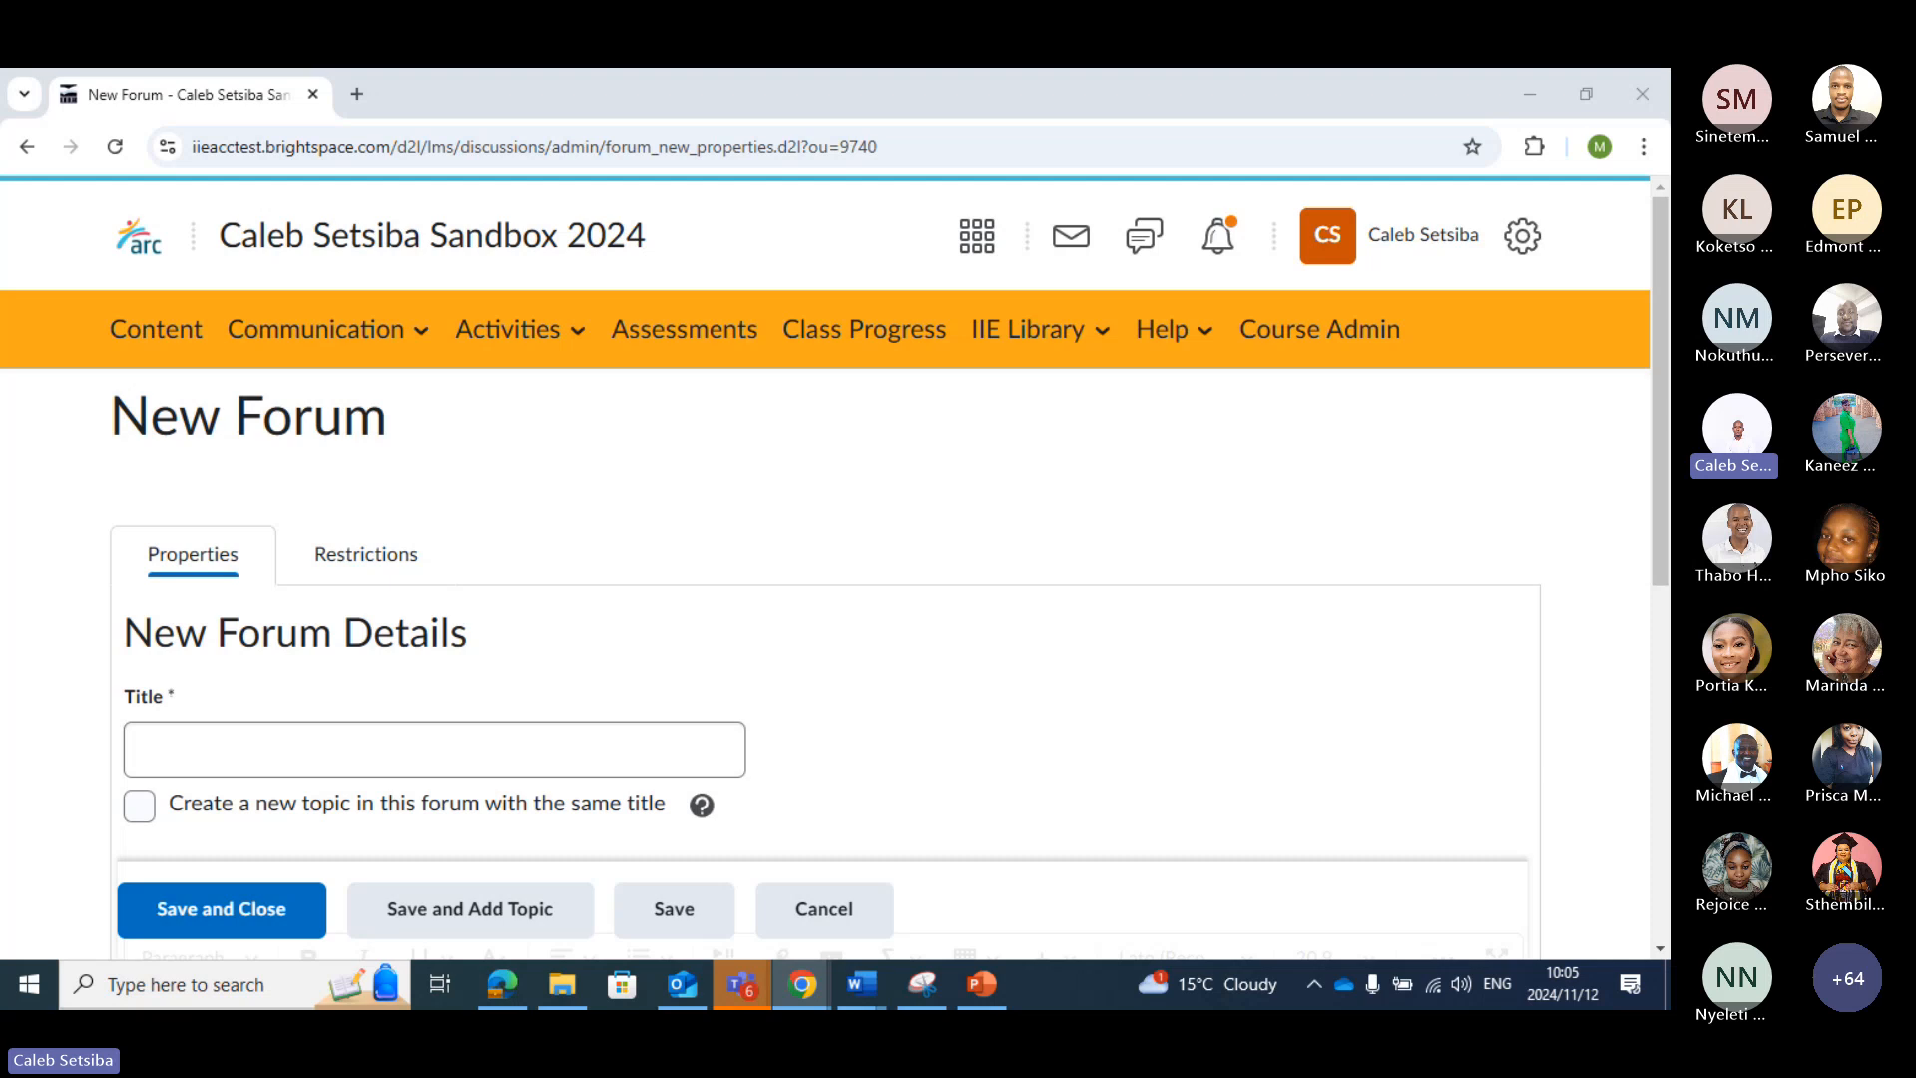
left_click(443, 746)
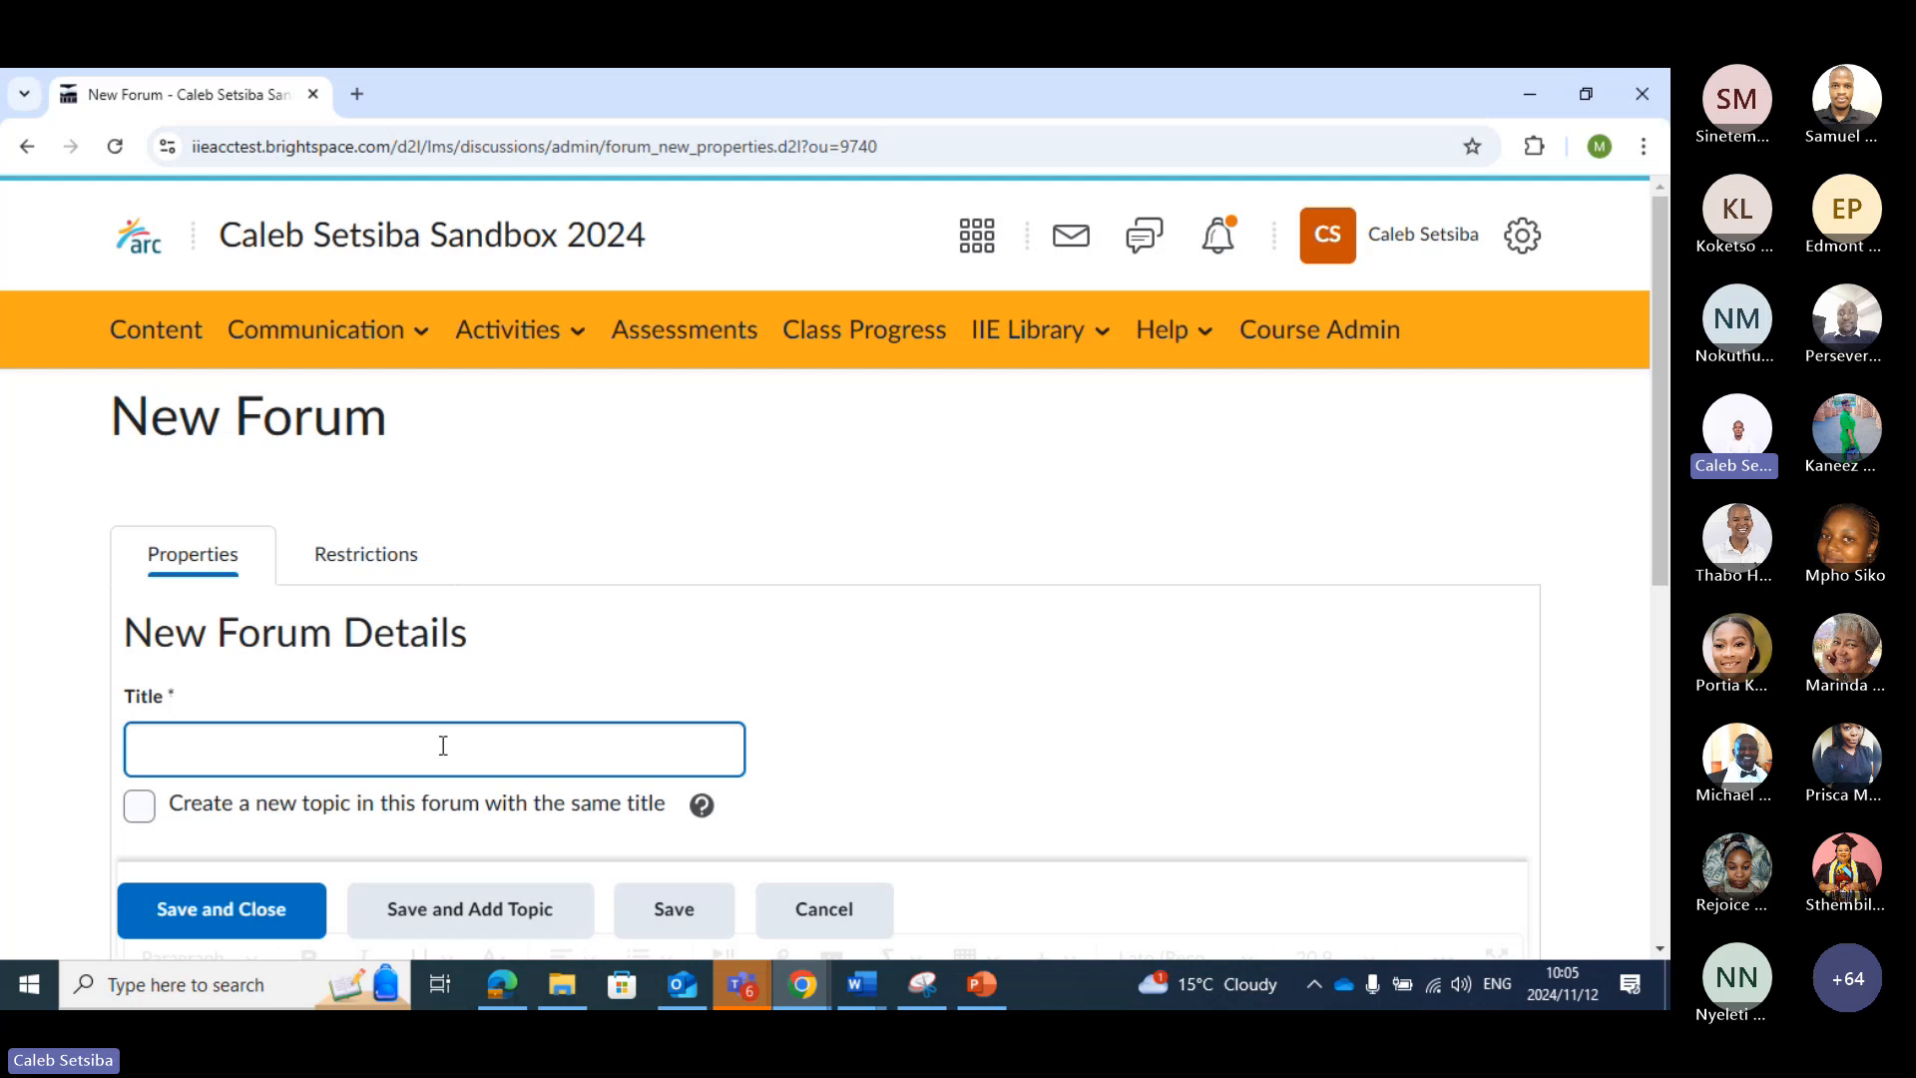
type("Academic ")
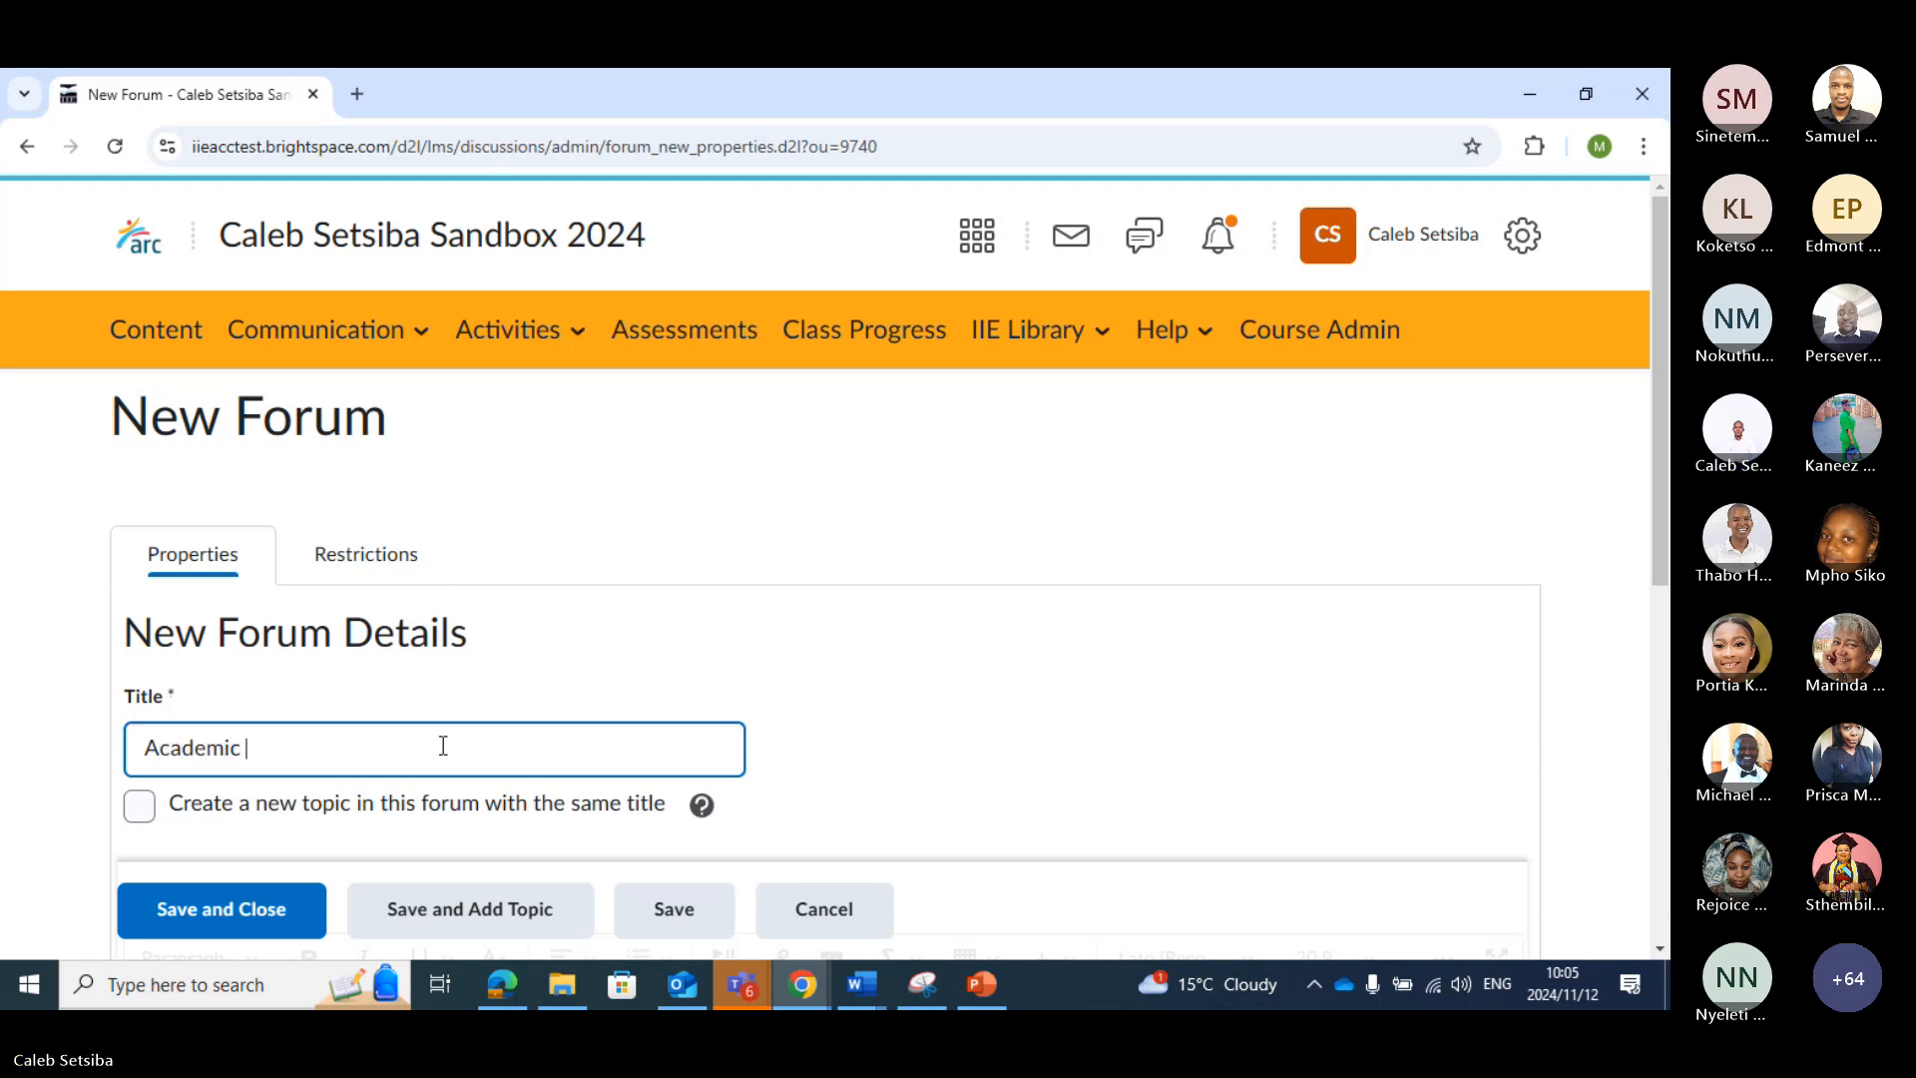
type("Writing")
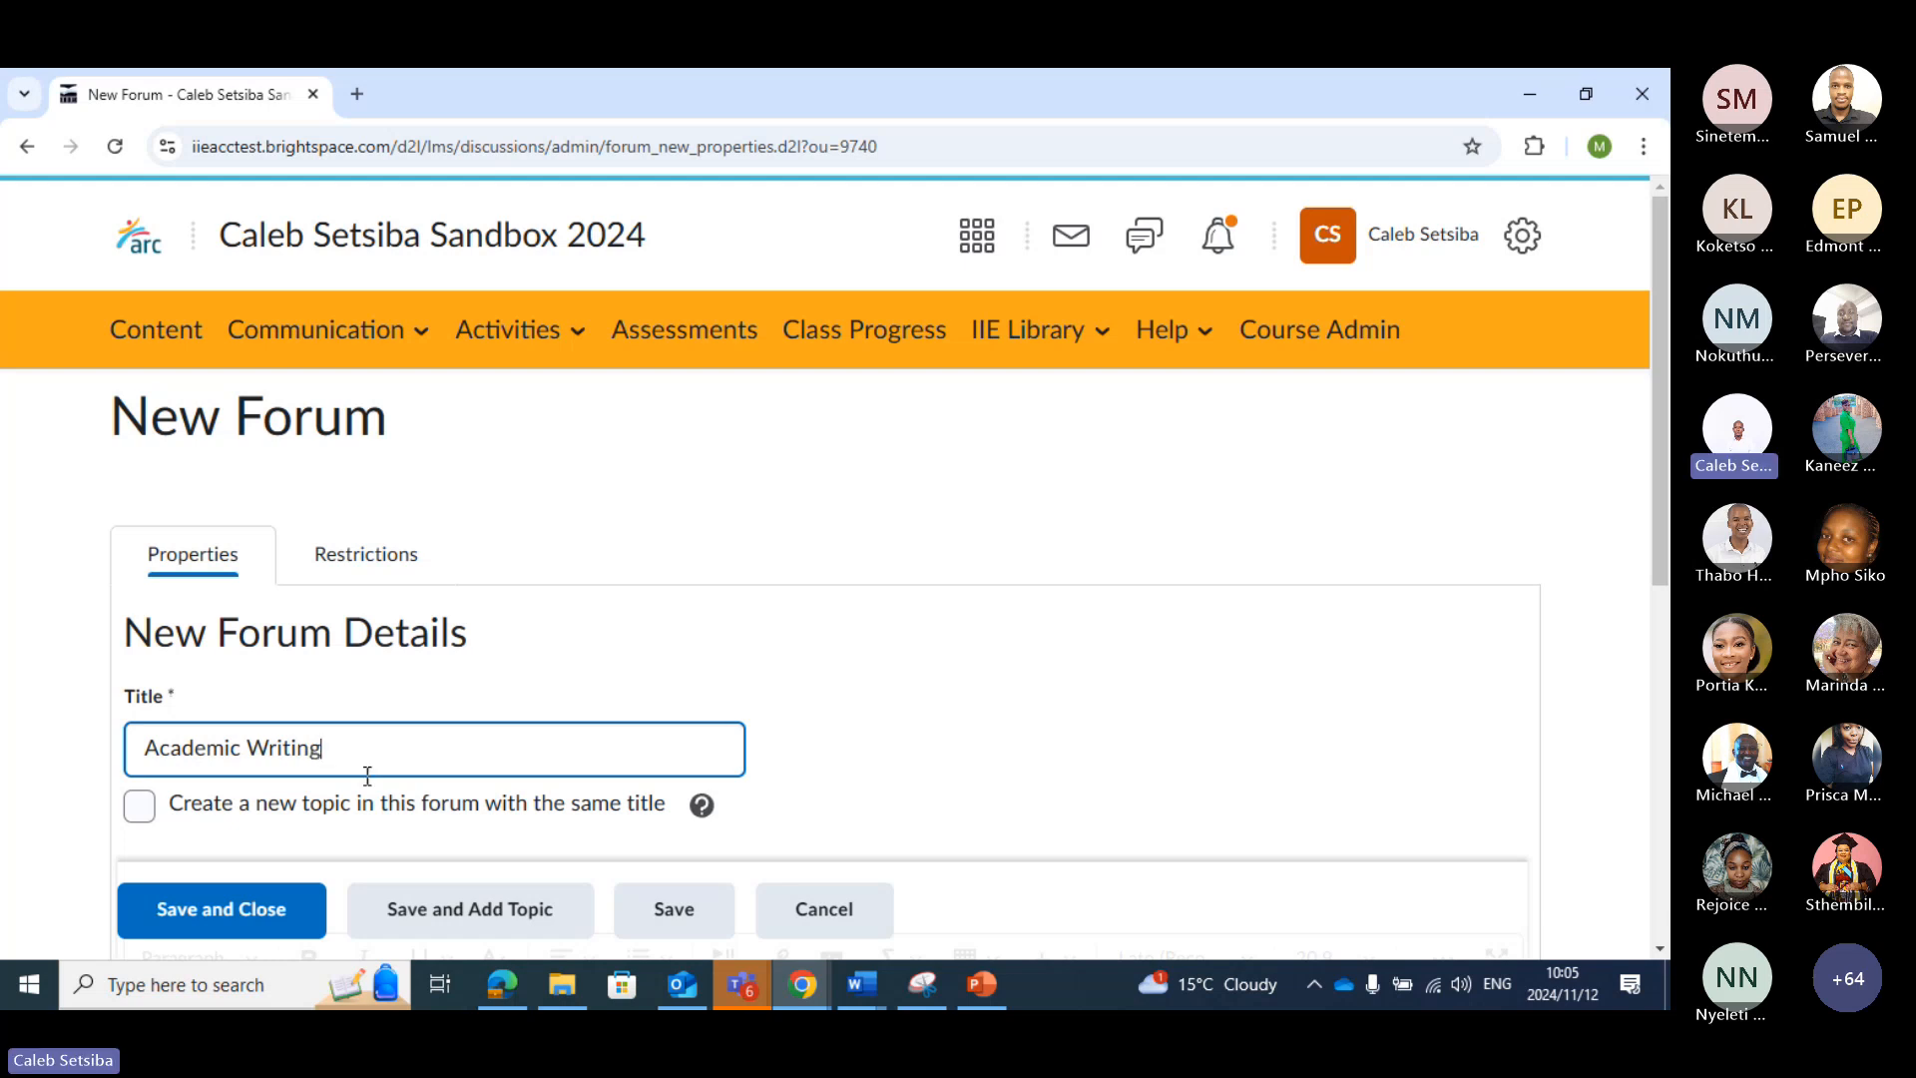
Enter "The importance of academic writing." as the forum's description
scroll(519, 673, "down", 5)
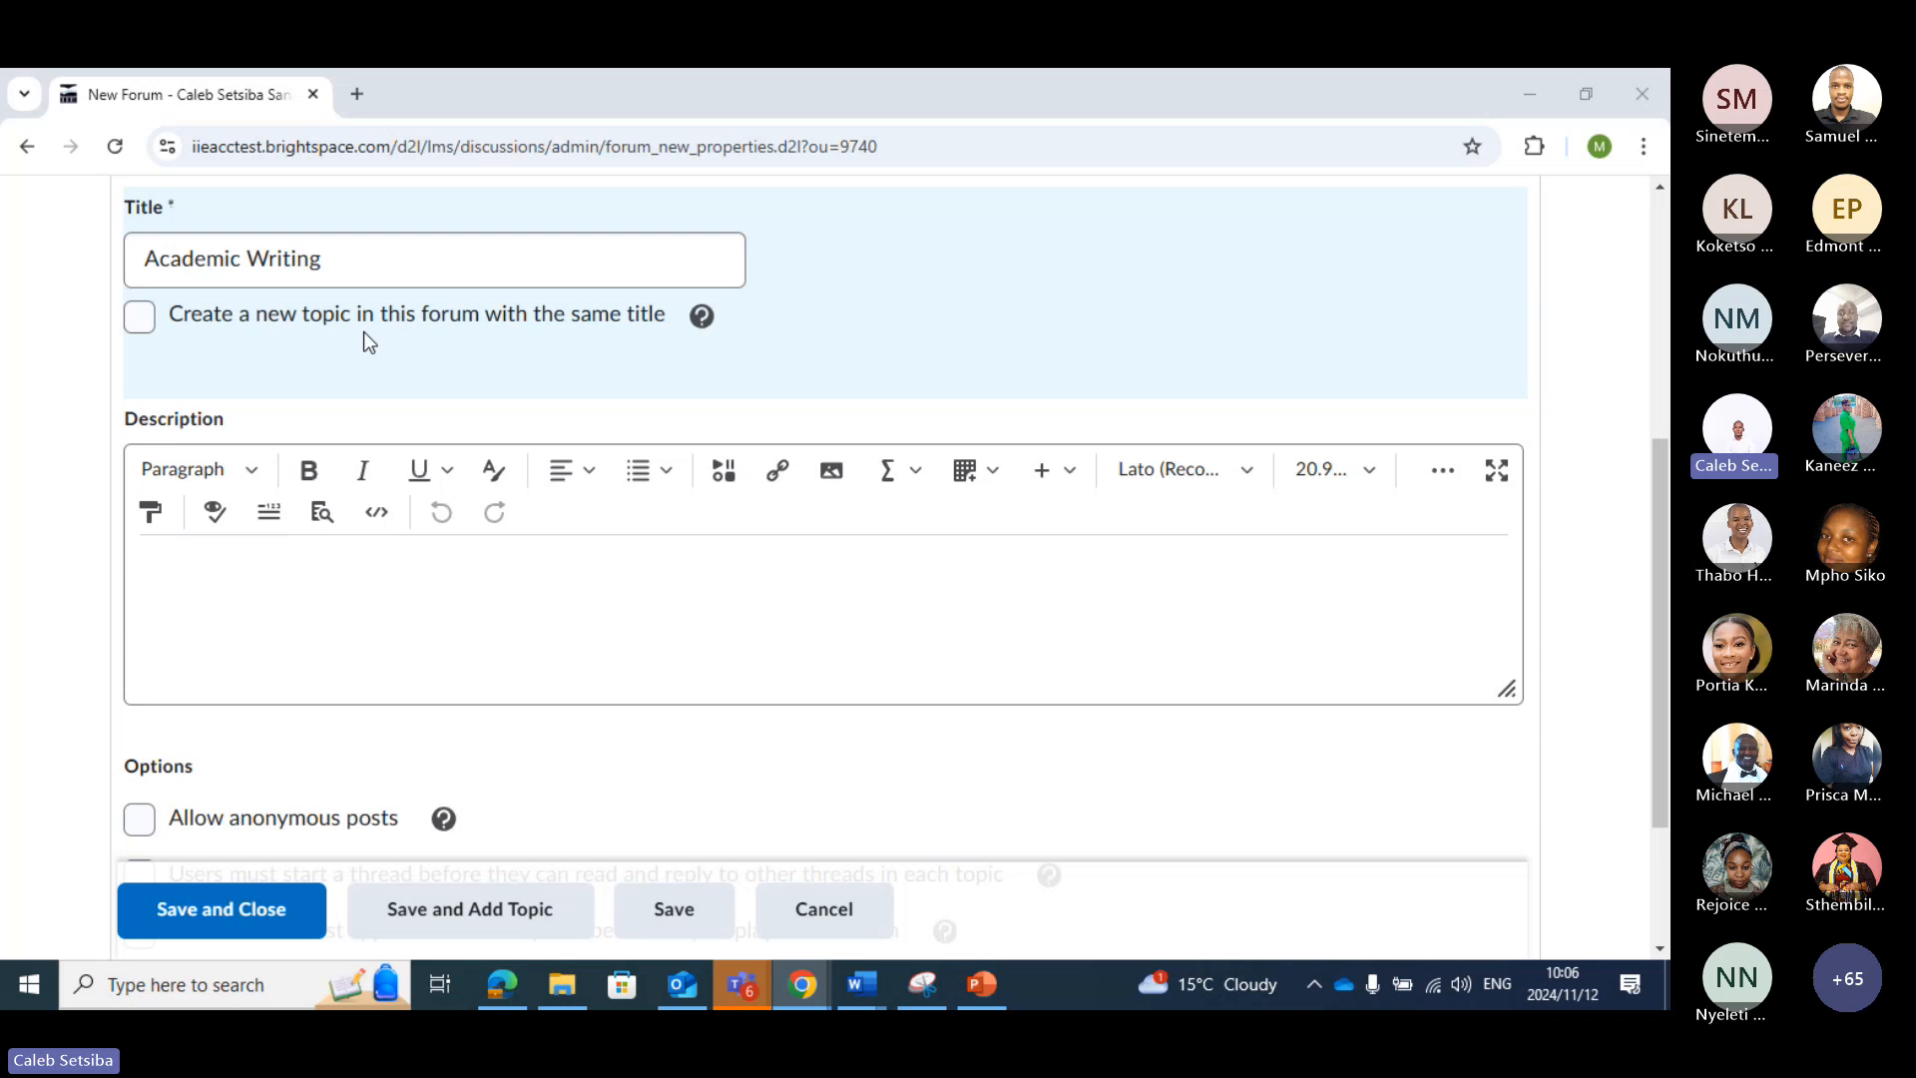
scroll(362, 335, "down", 1)
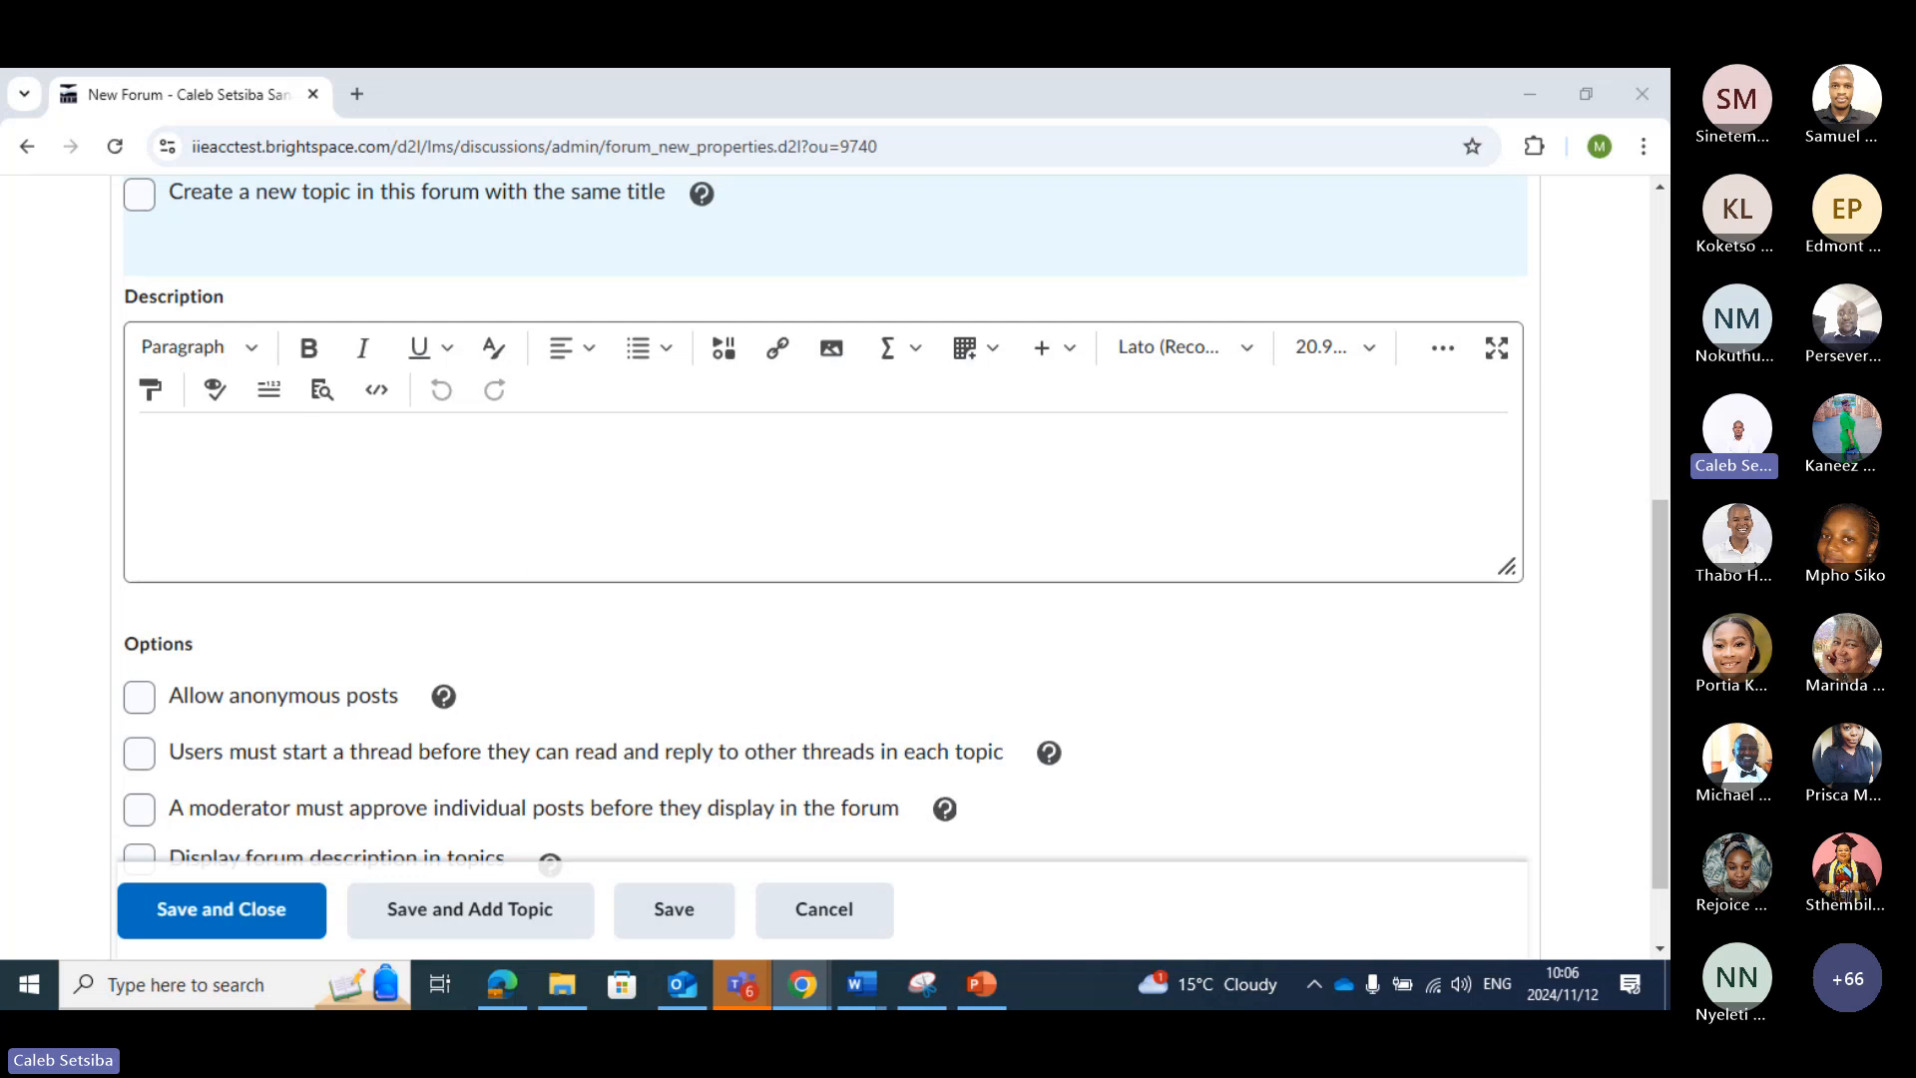
left_click(396, 448)
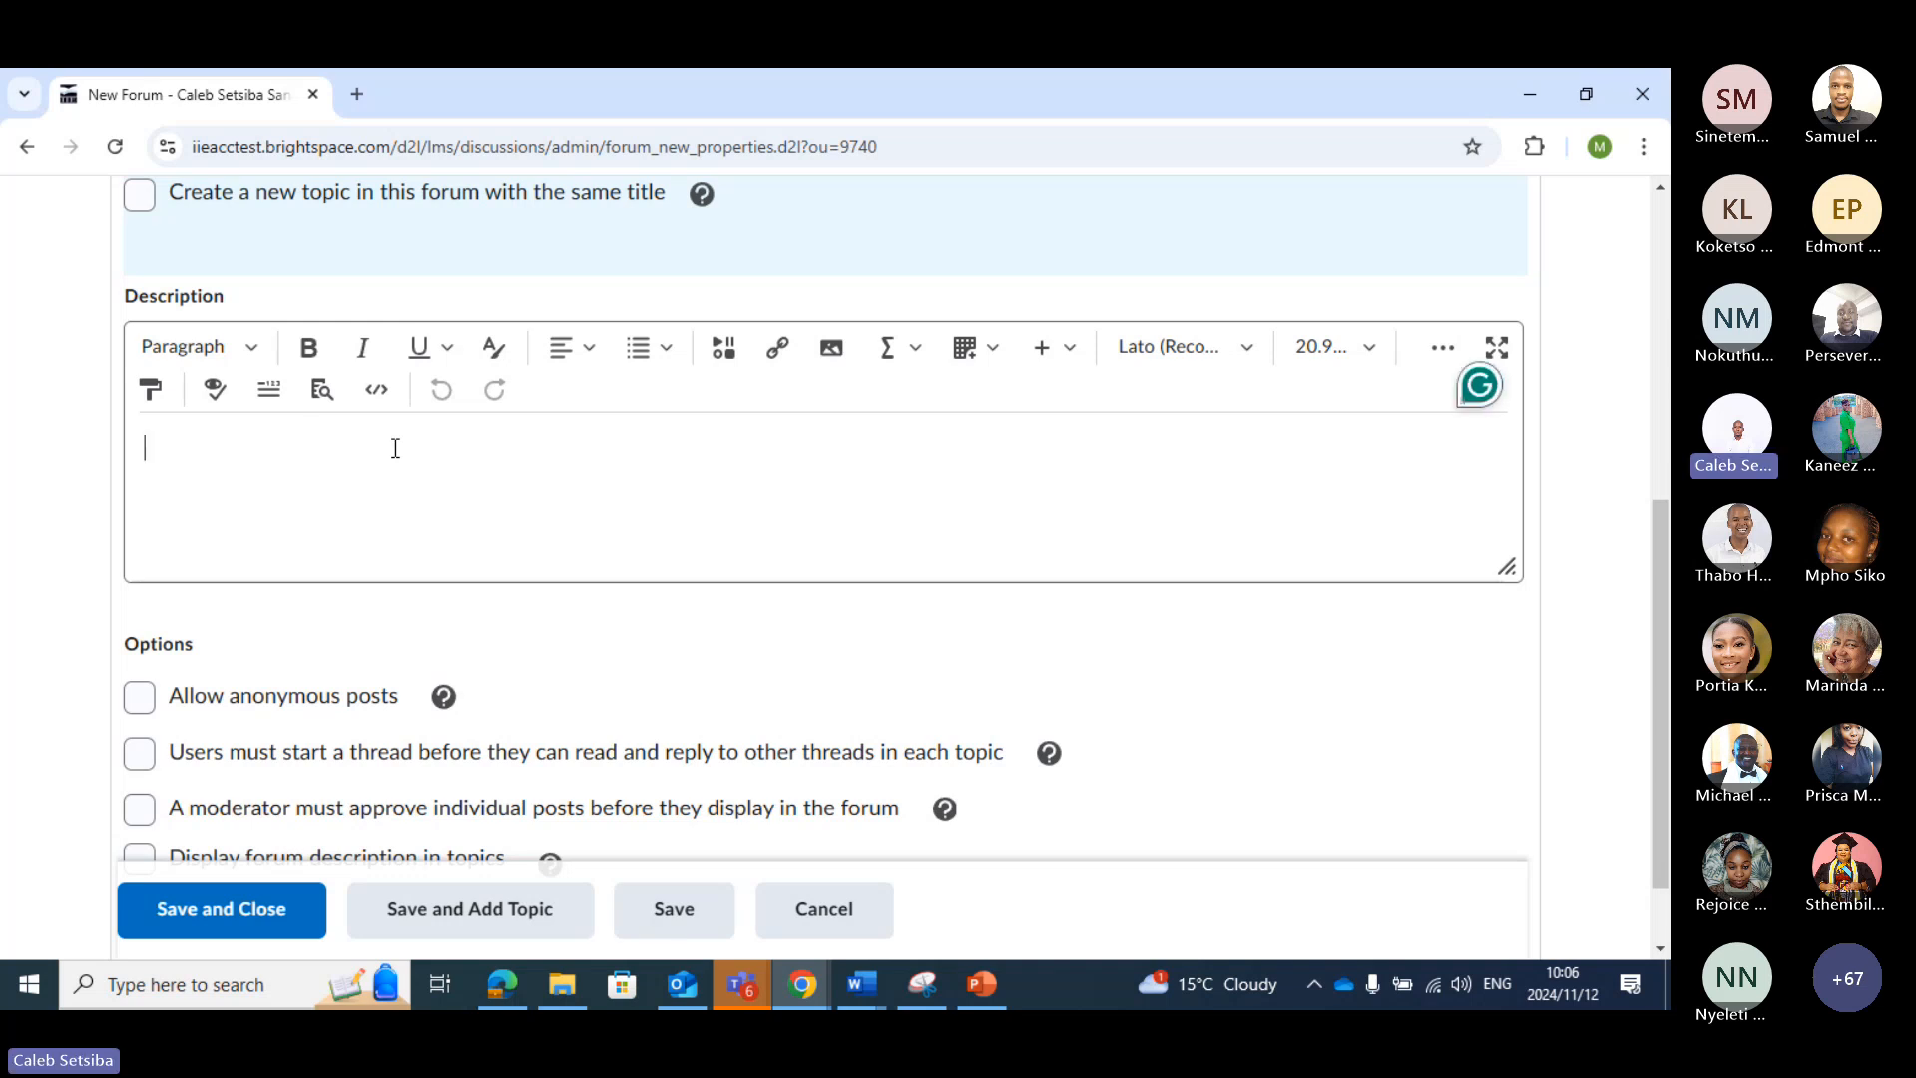
type("Th")
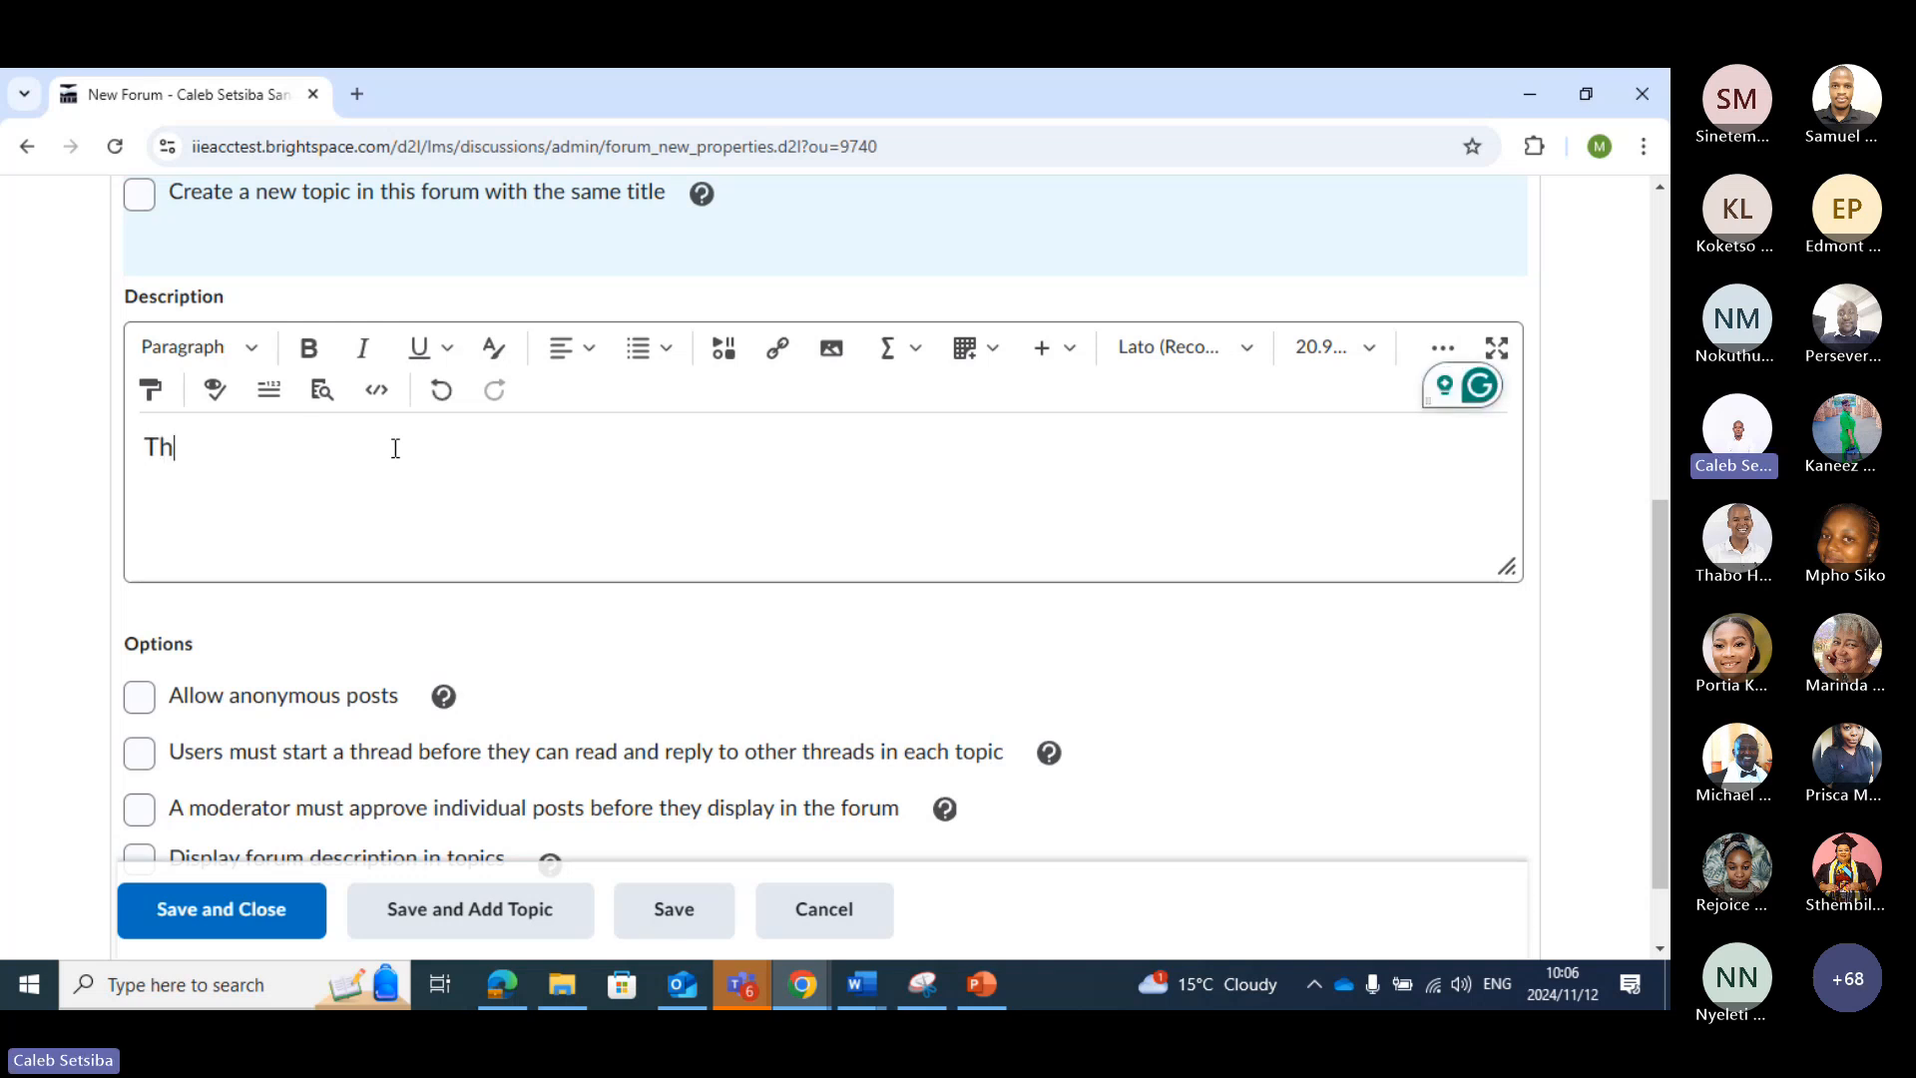
type("e imp")
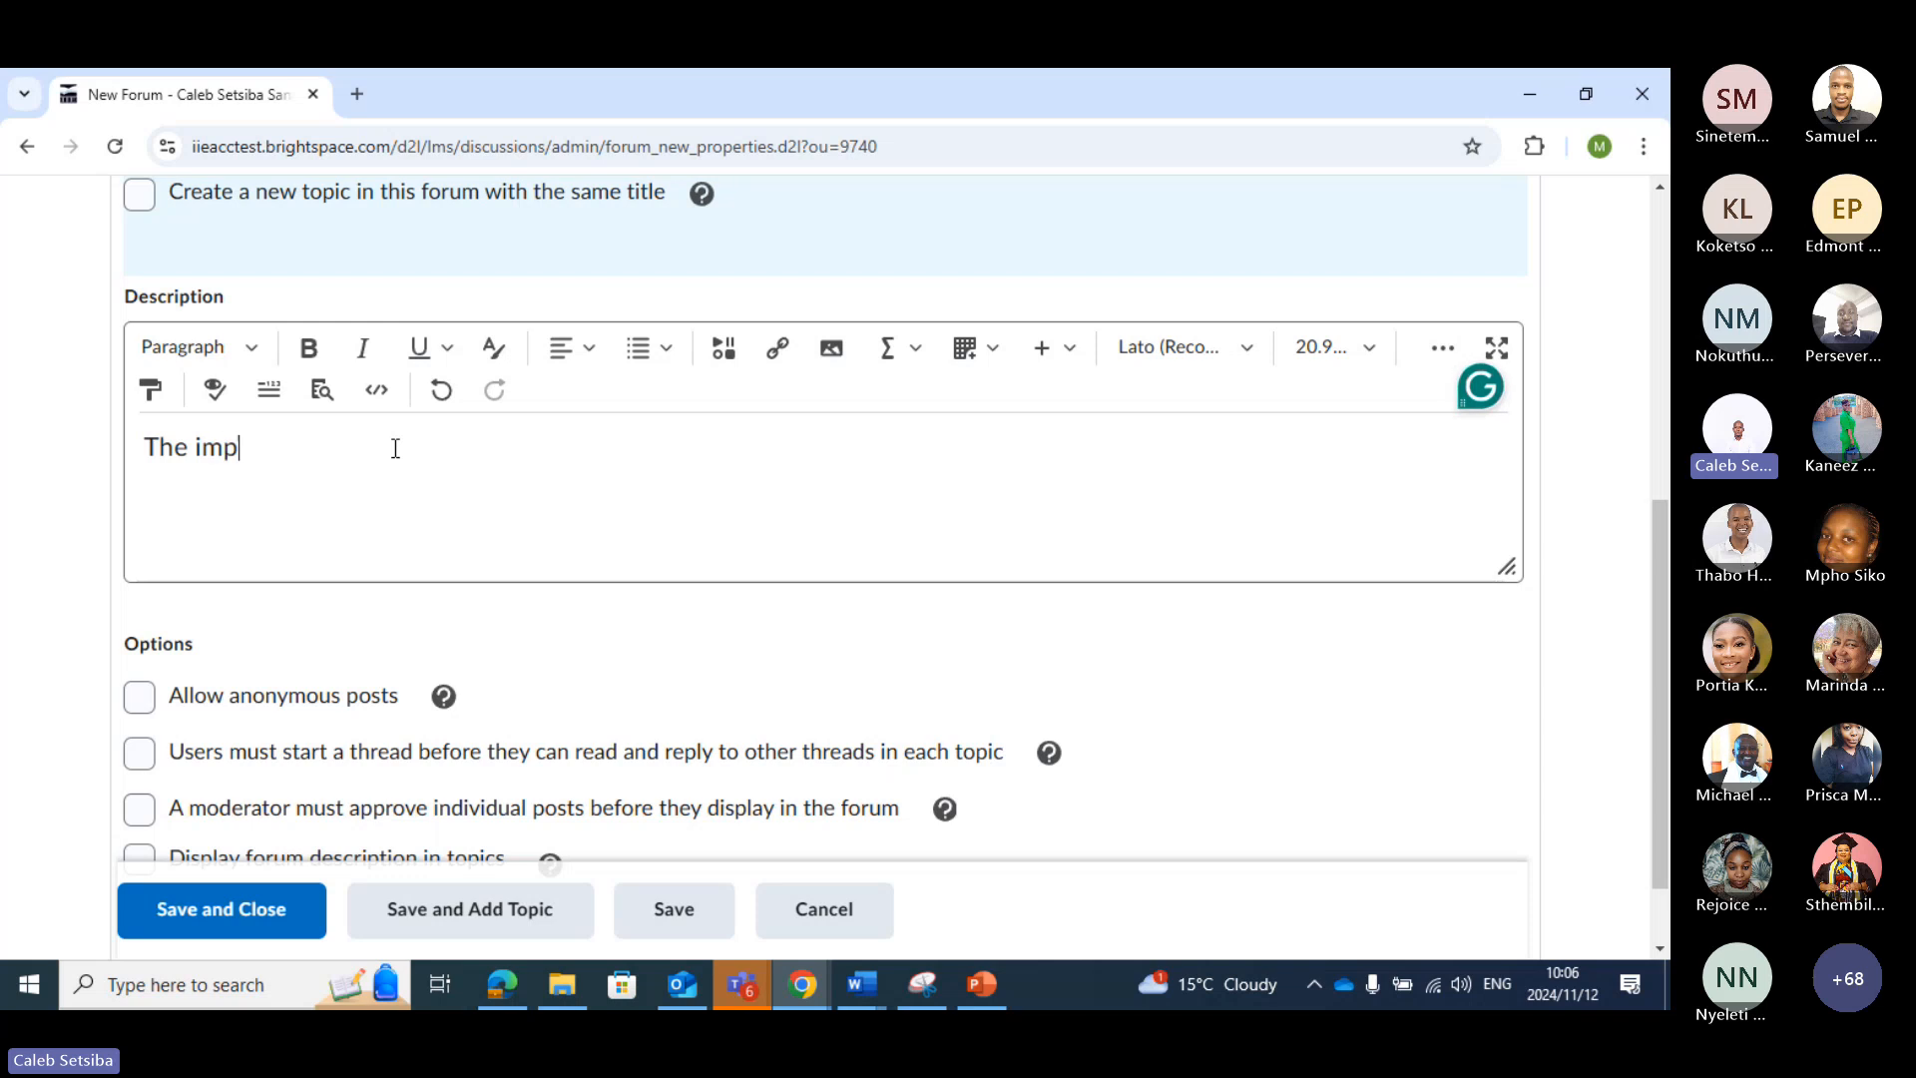
type("ort")
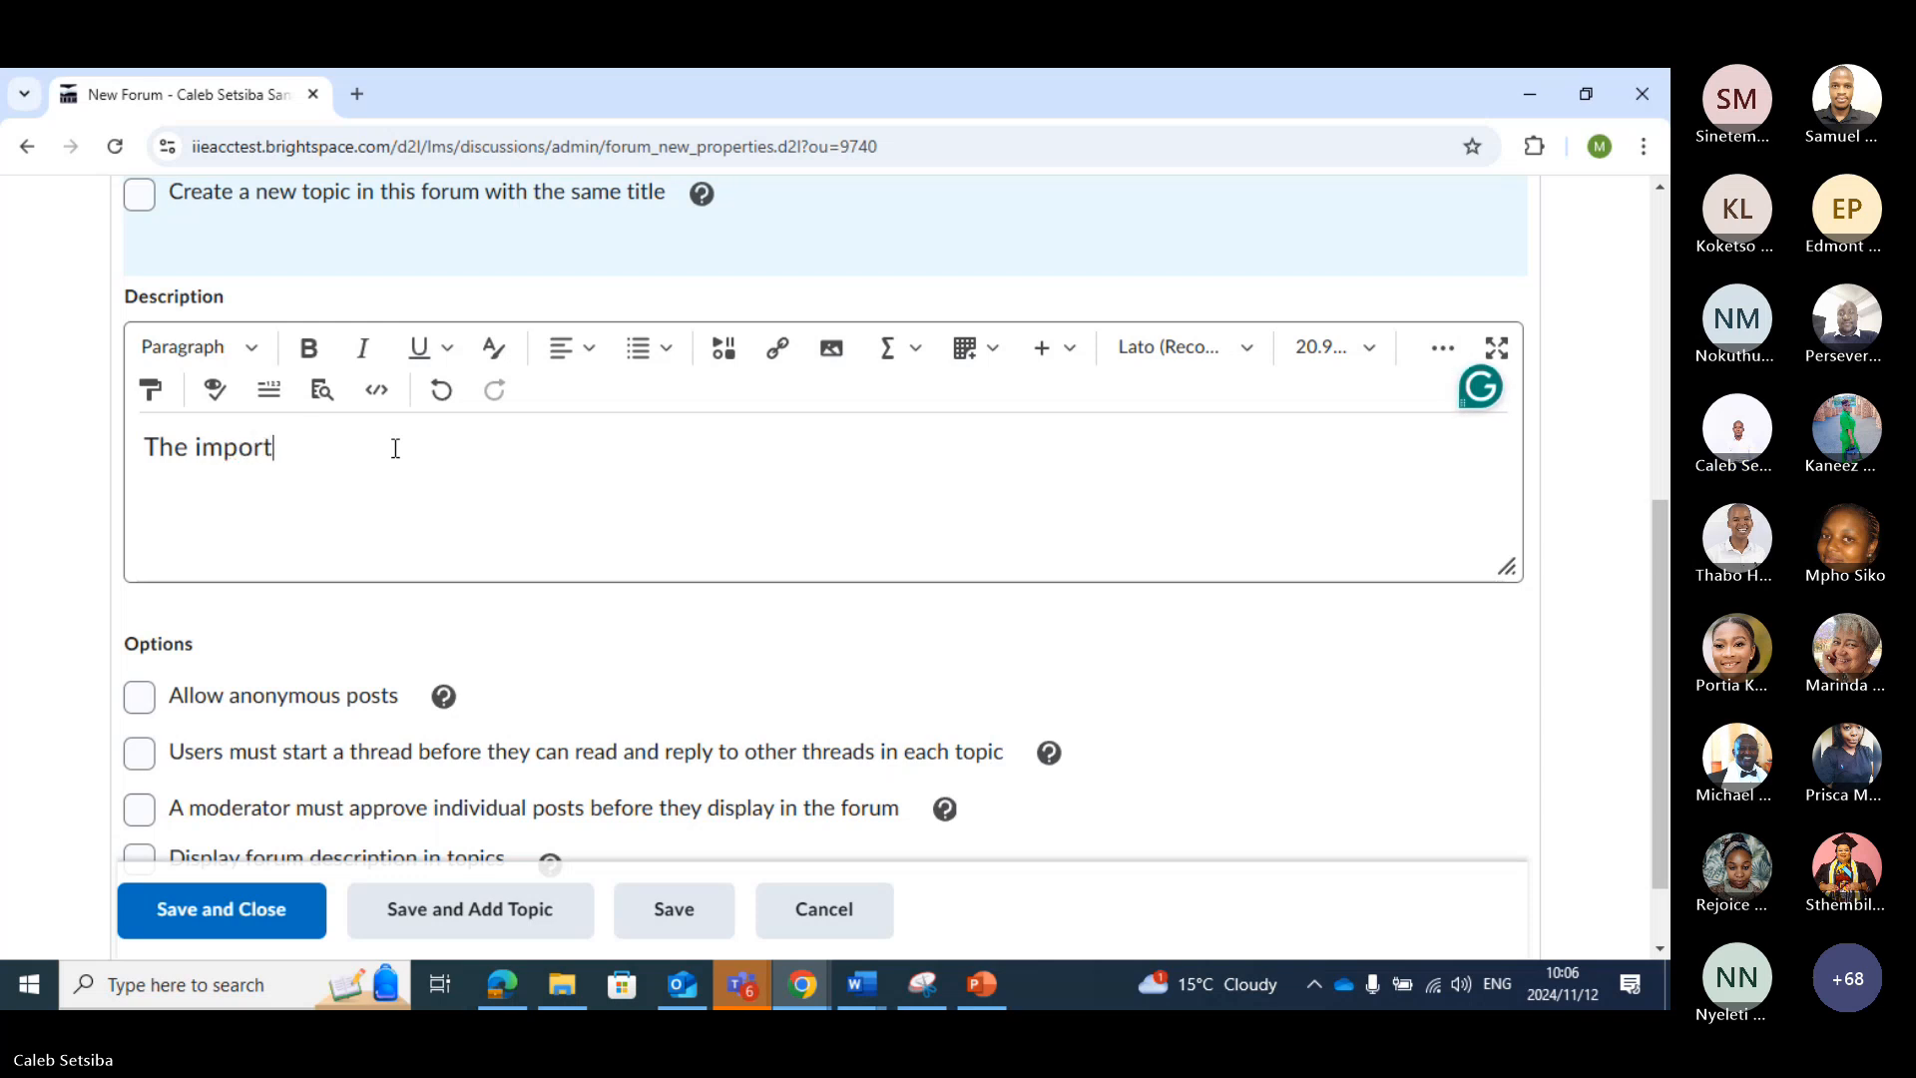
type("ance of ")
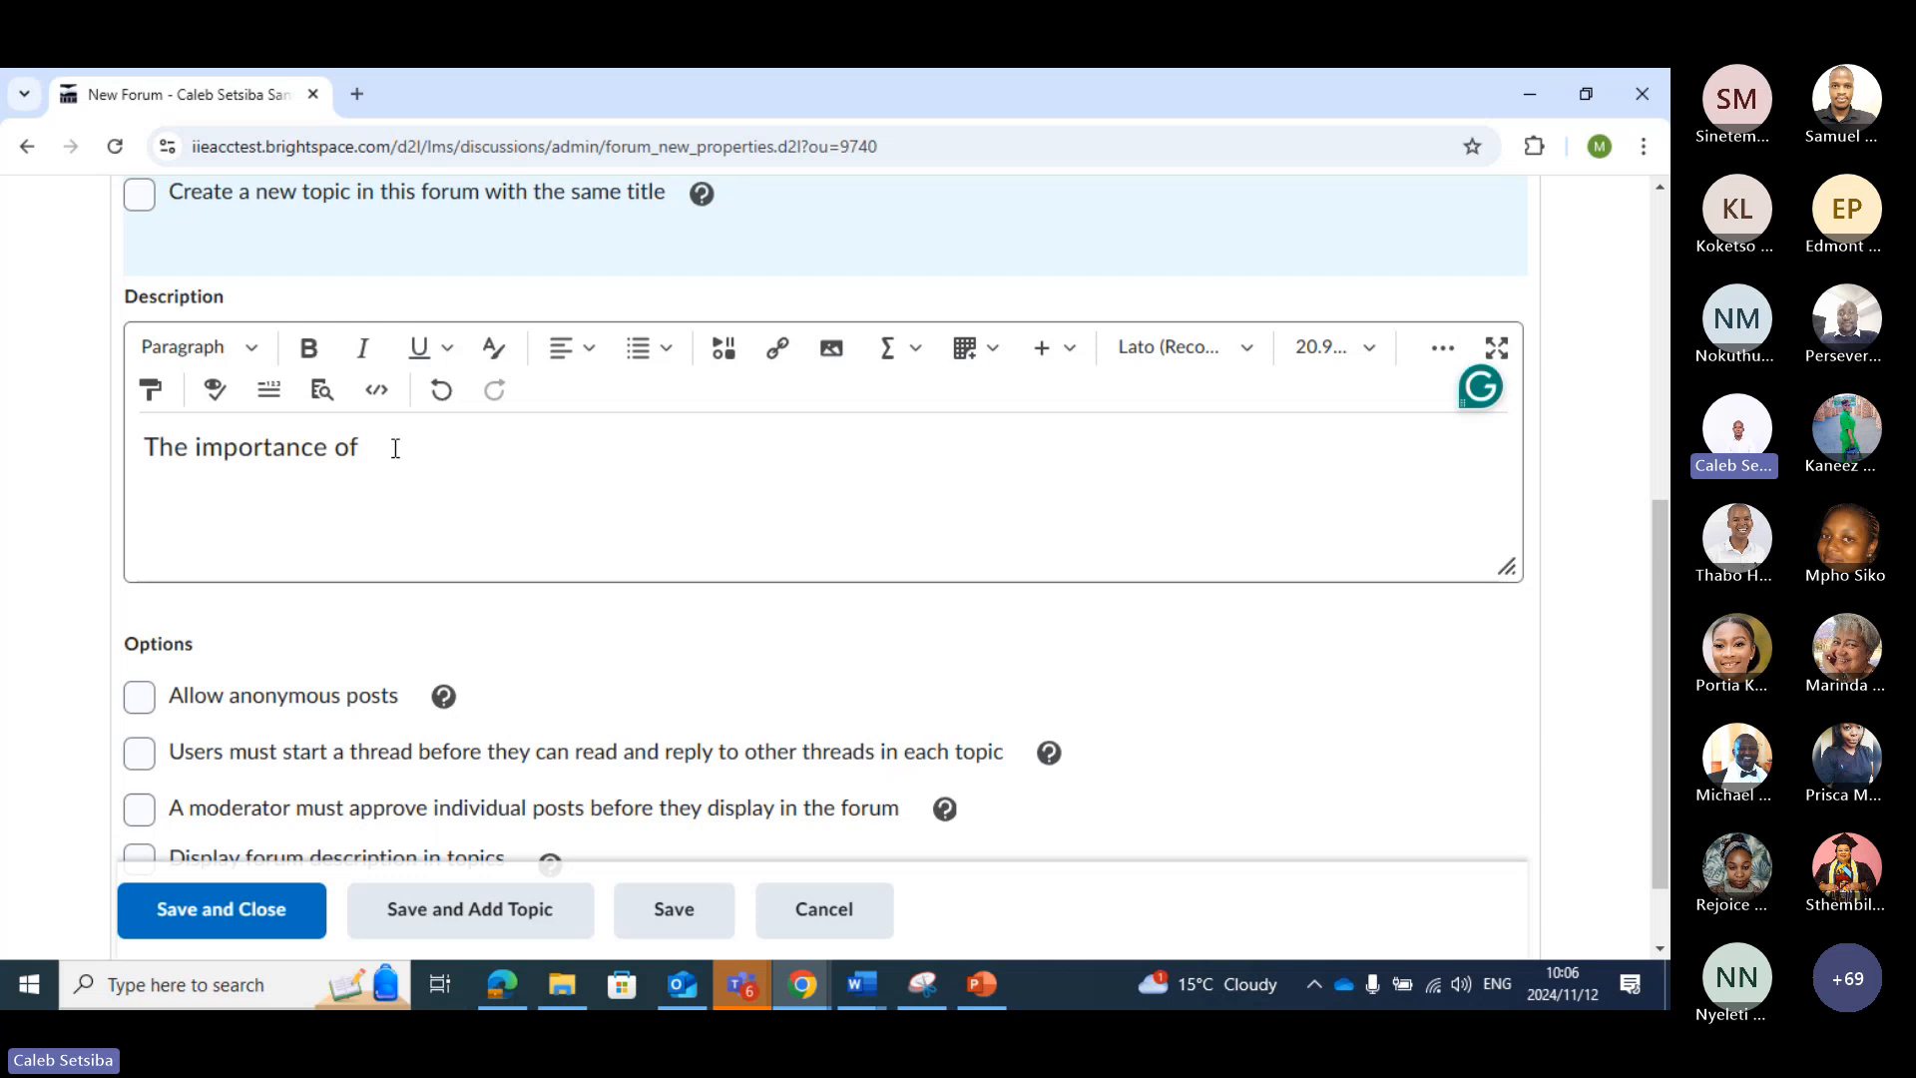
type("ca")
key("BackSpace")
key("BackSpace")
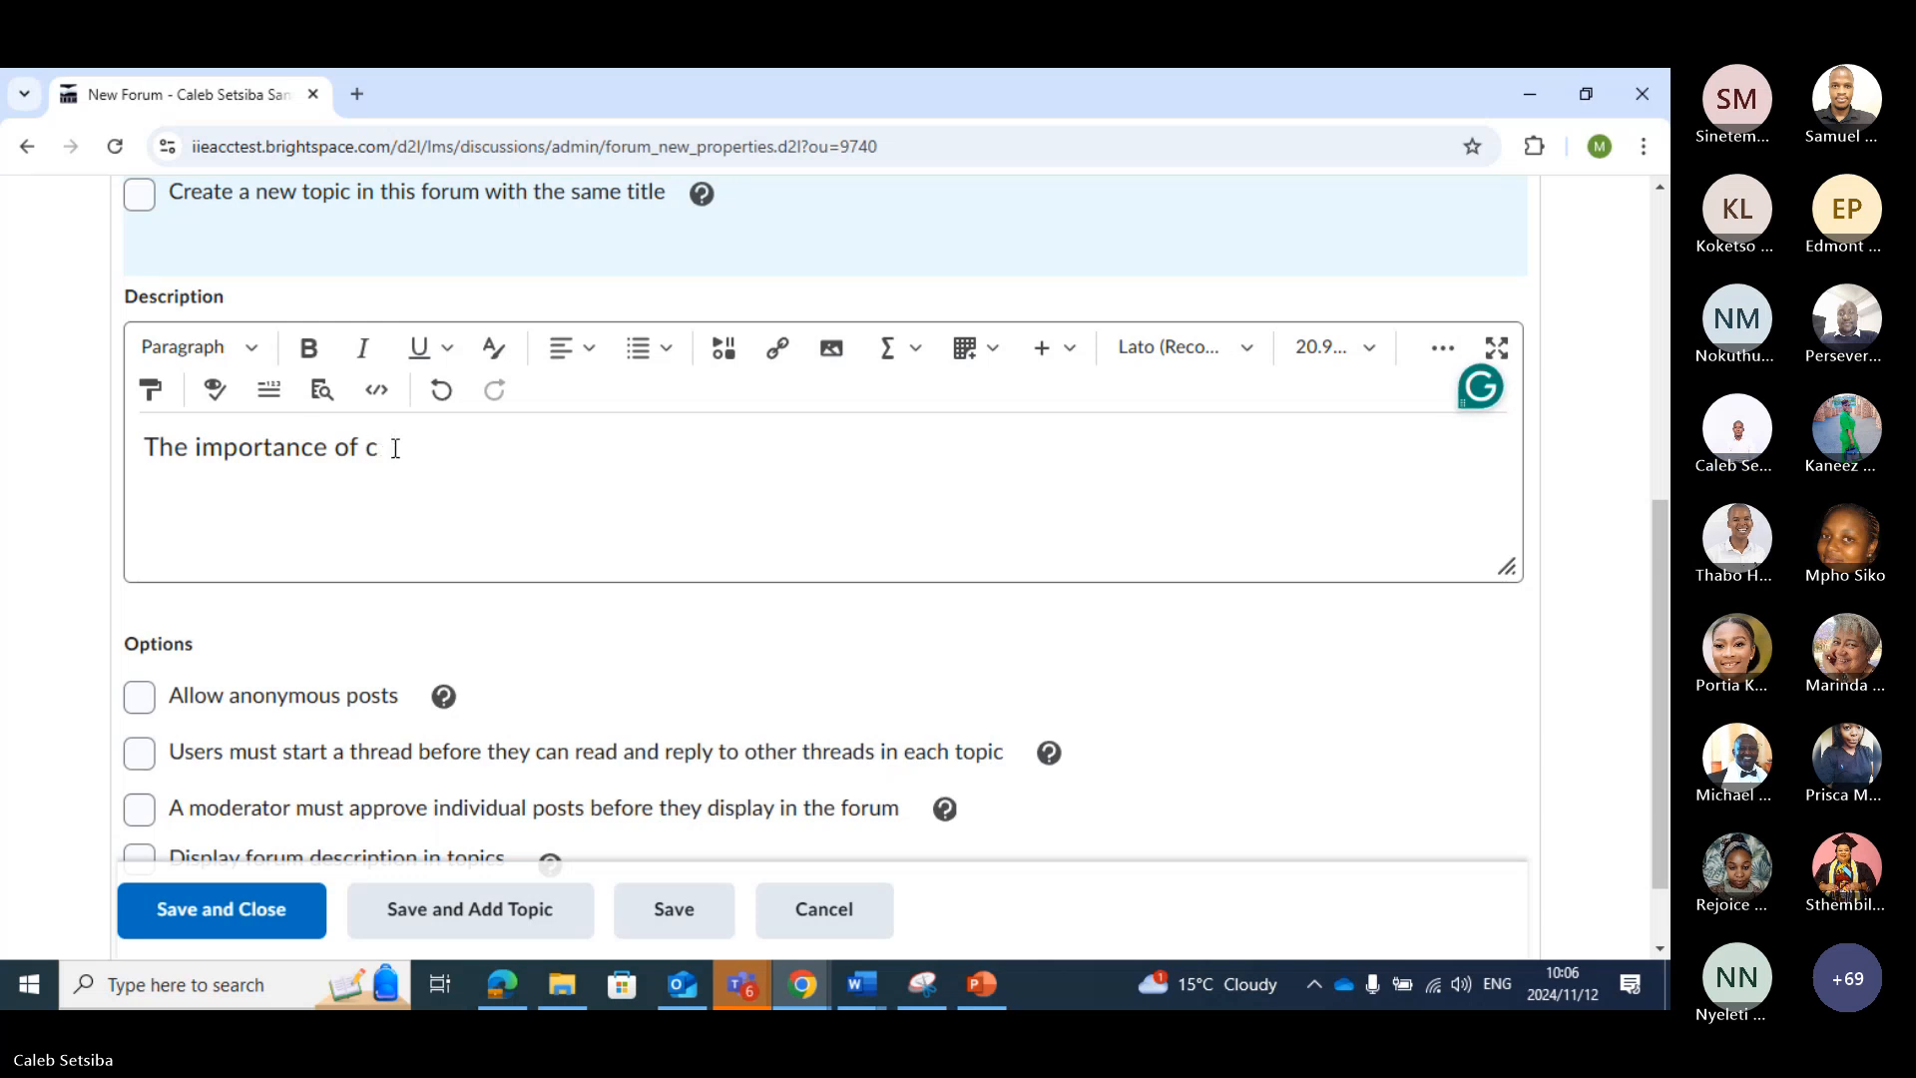
type("academic writing")
scroll(333, 599, "down", 1)
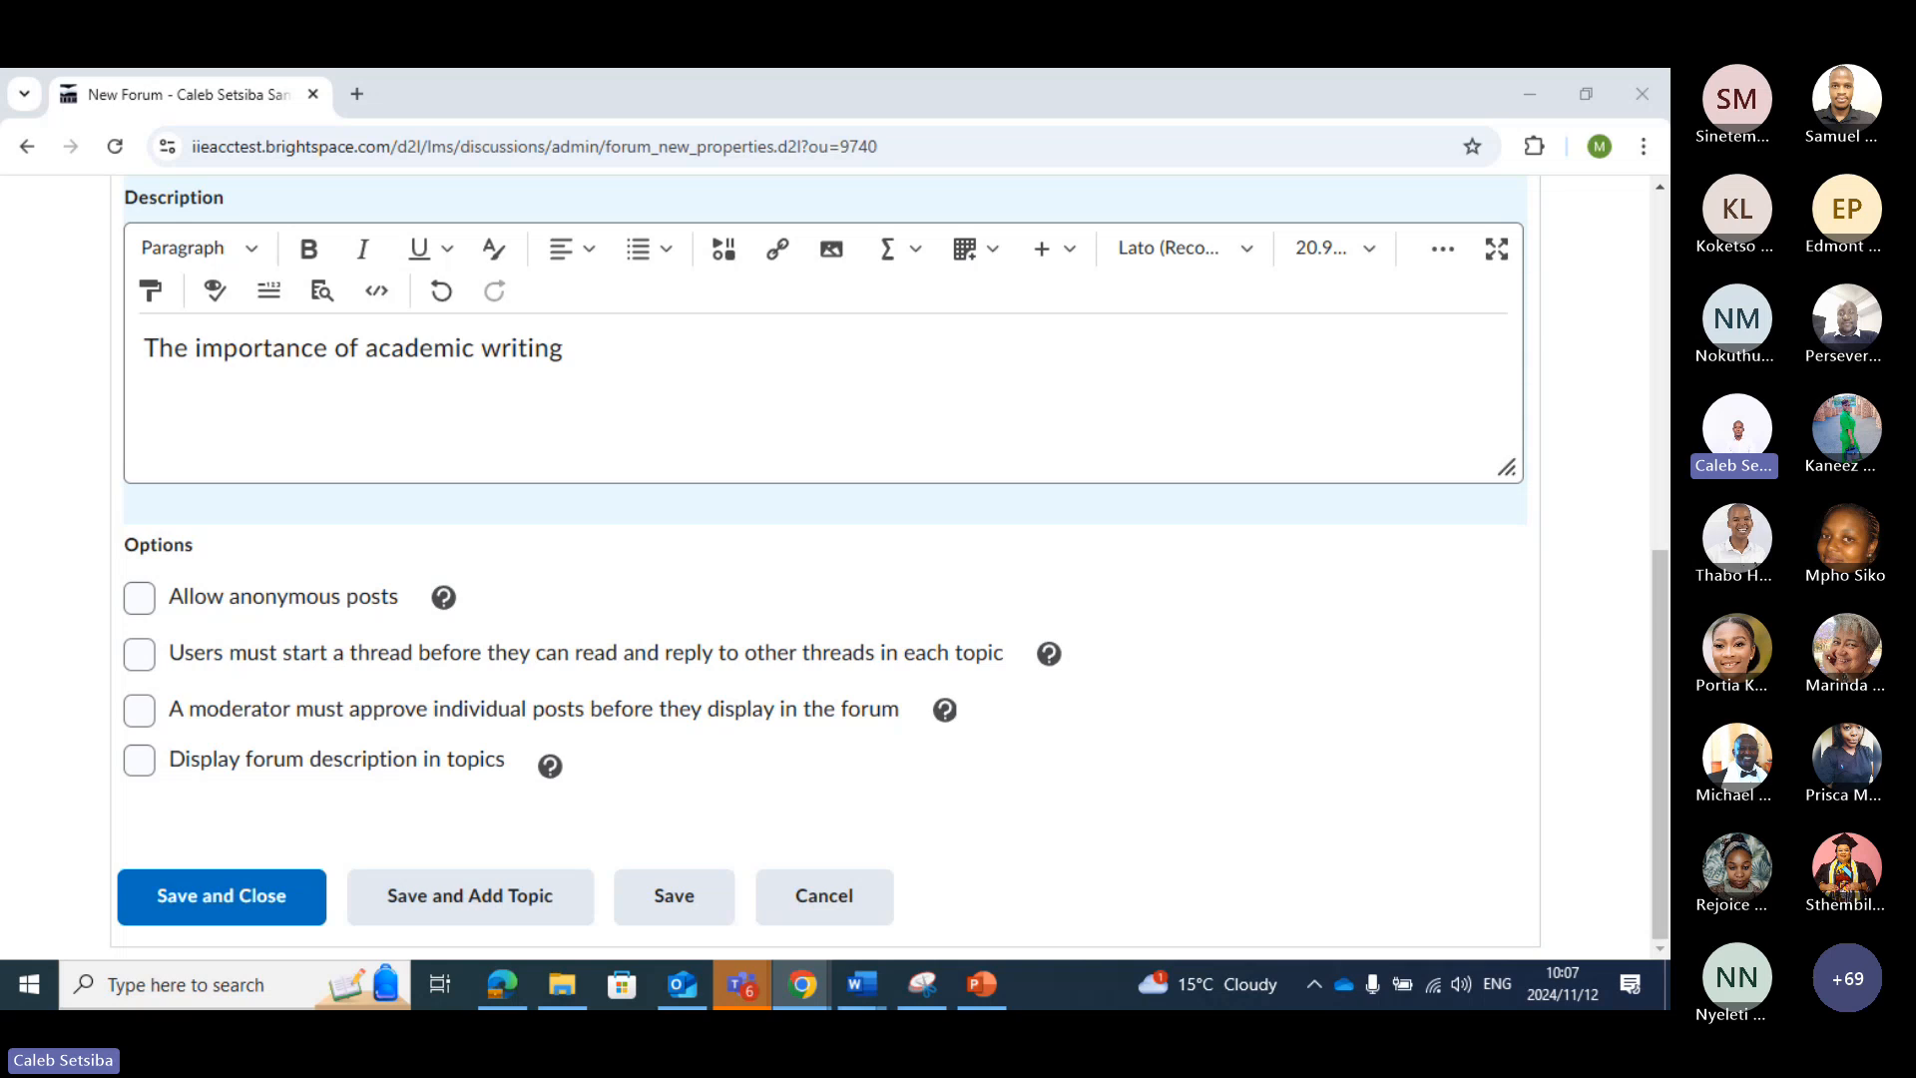
left_click(569, 370)
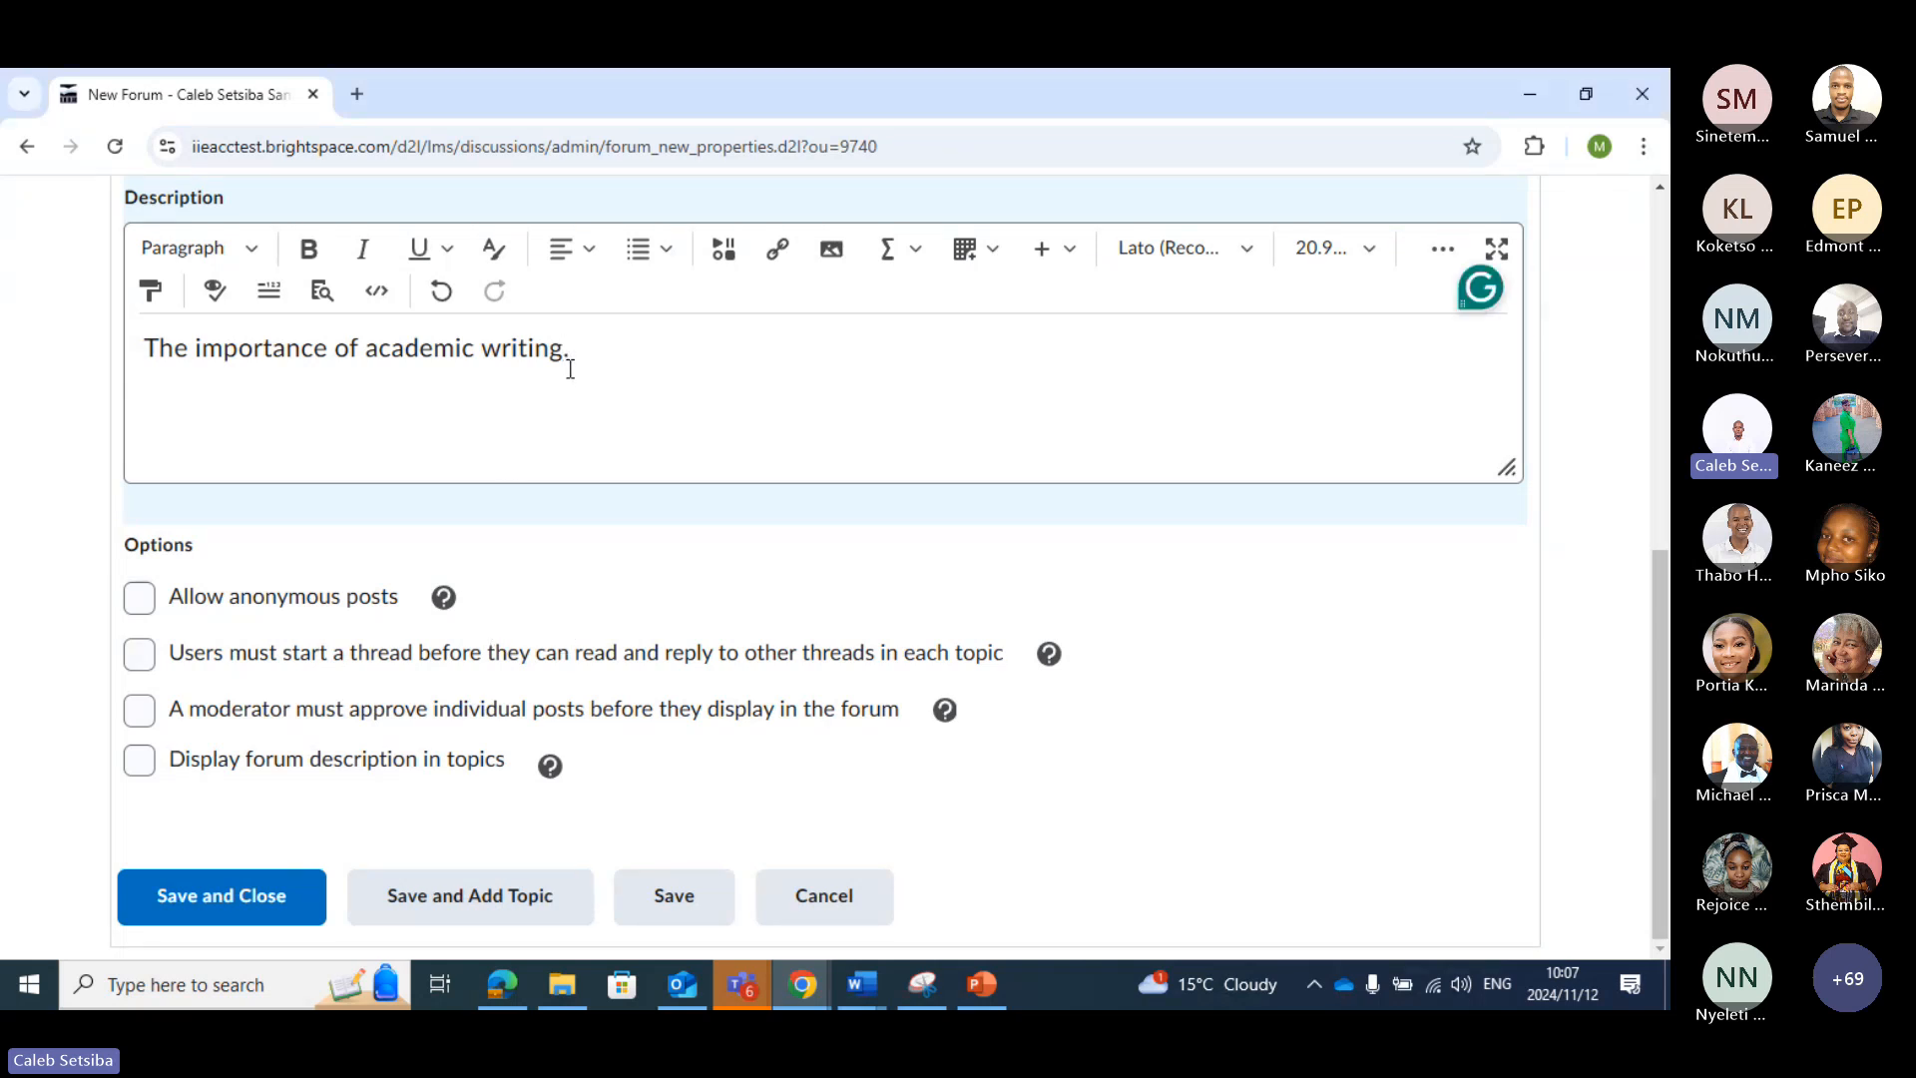
type(".")
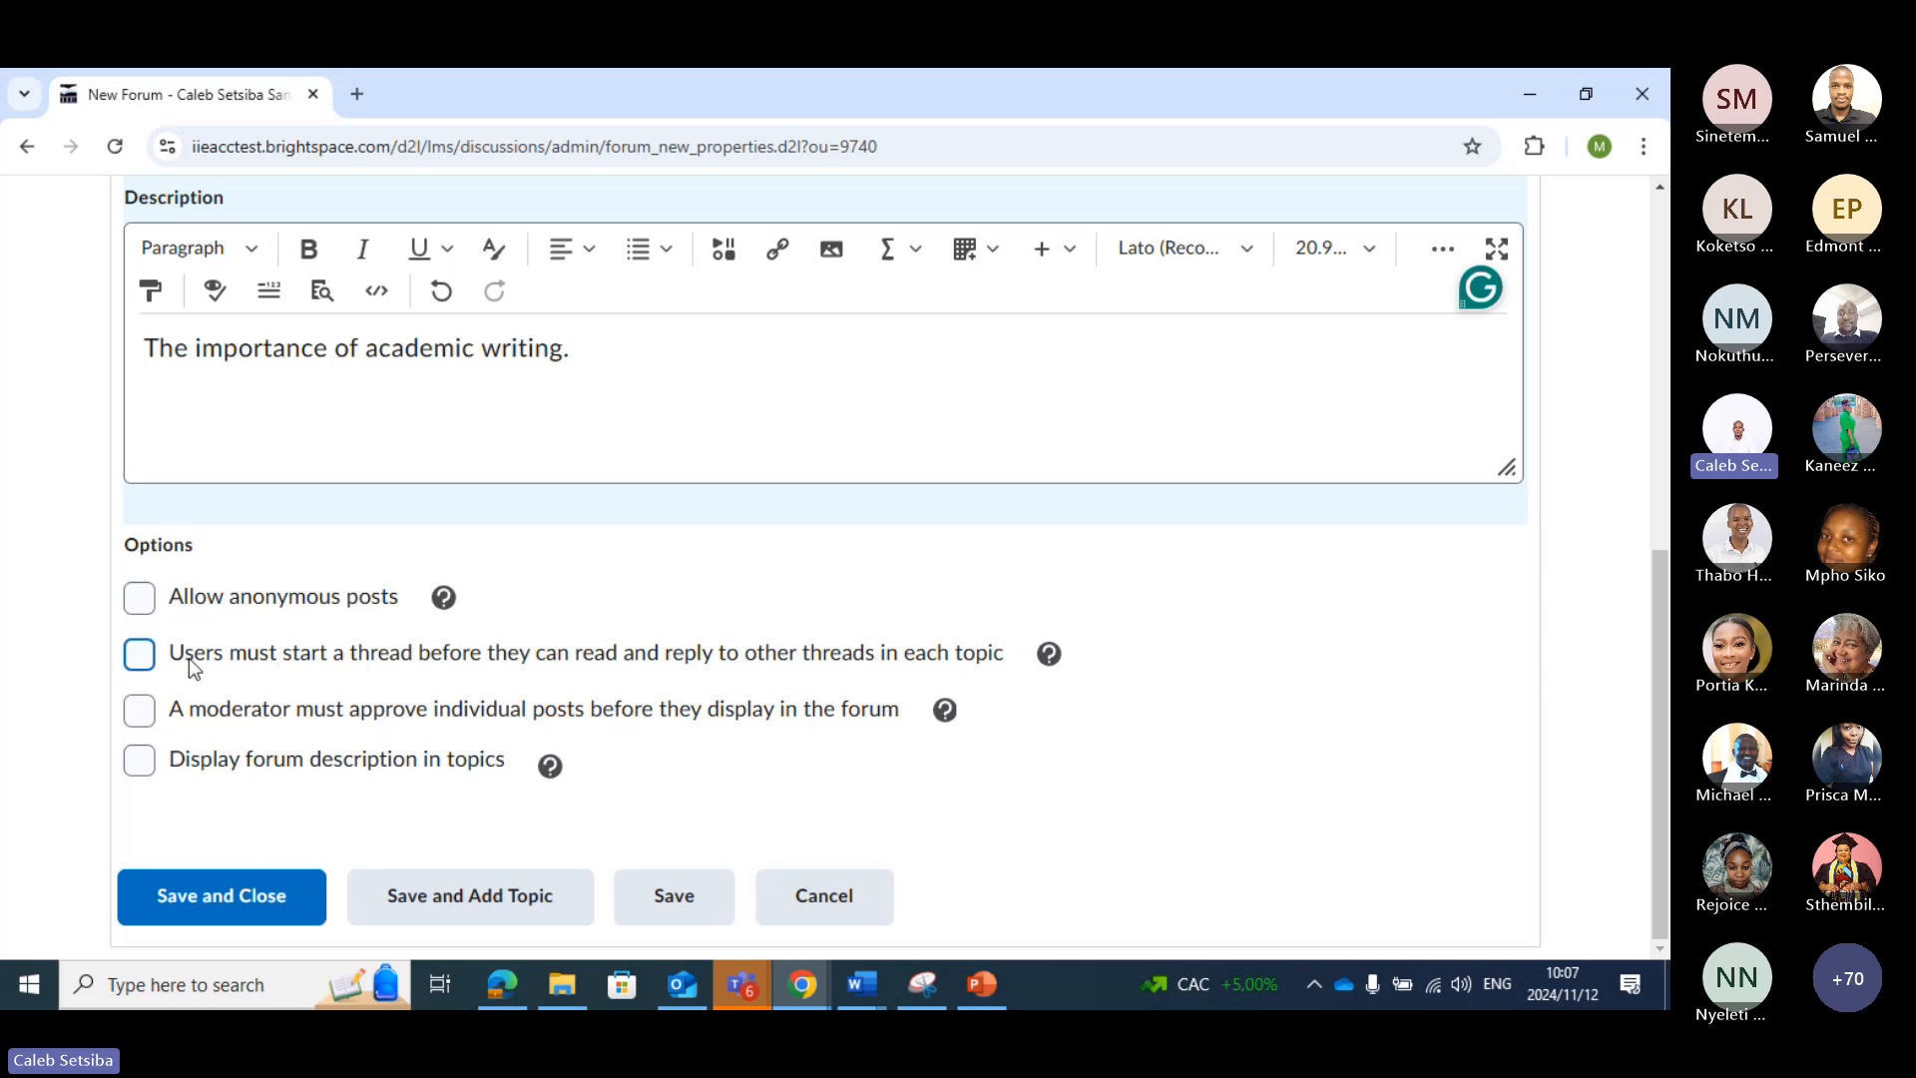
Require users to start a thread before reading or replying, display the forum description in topics, and save and close the forum
left_click(141, 655)
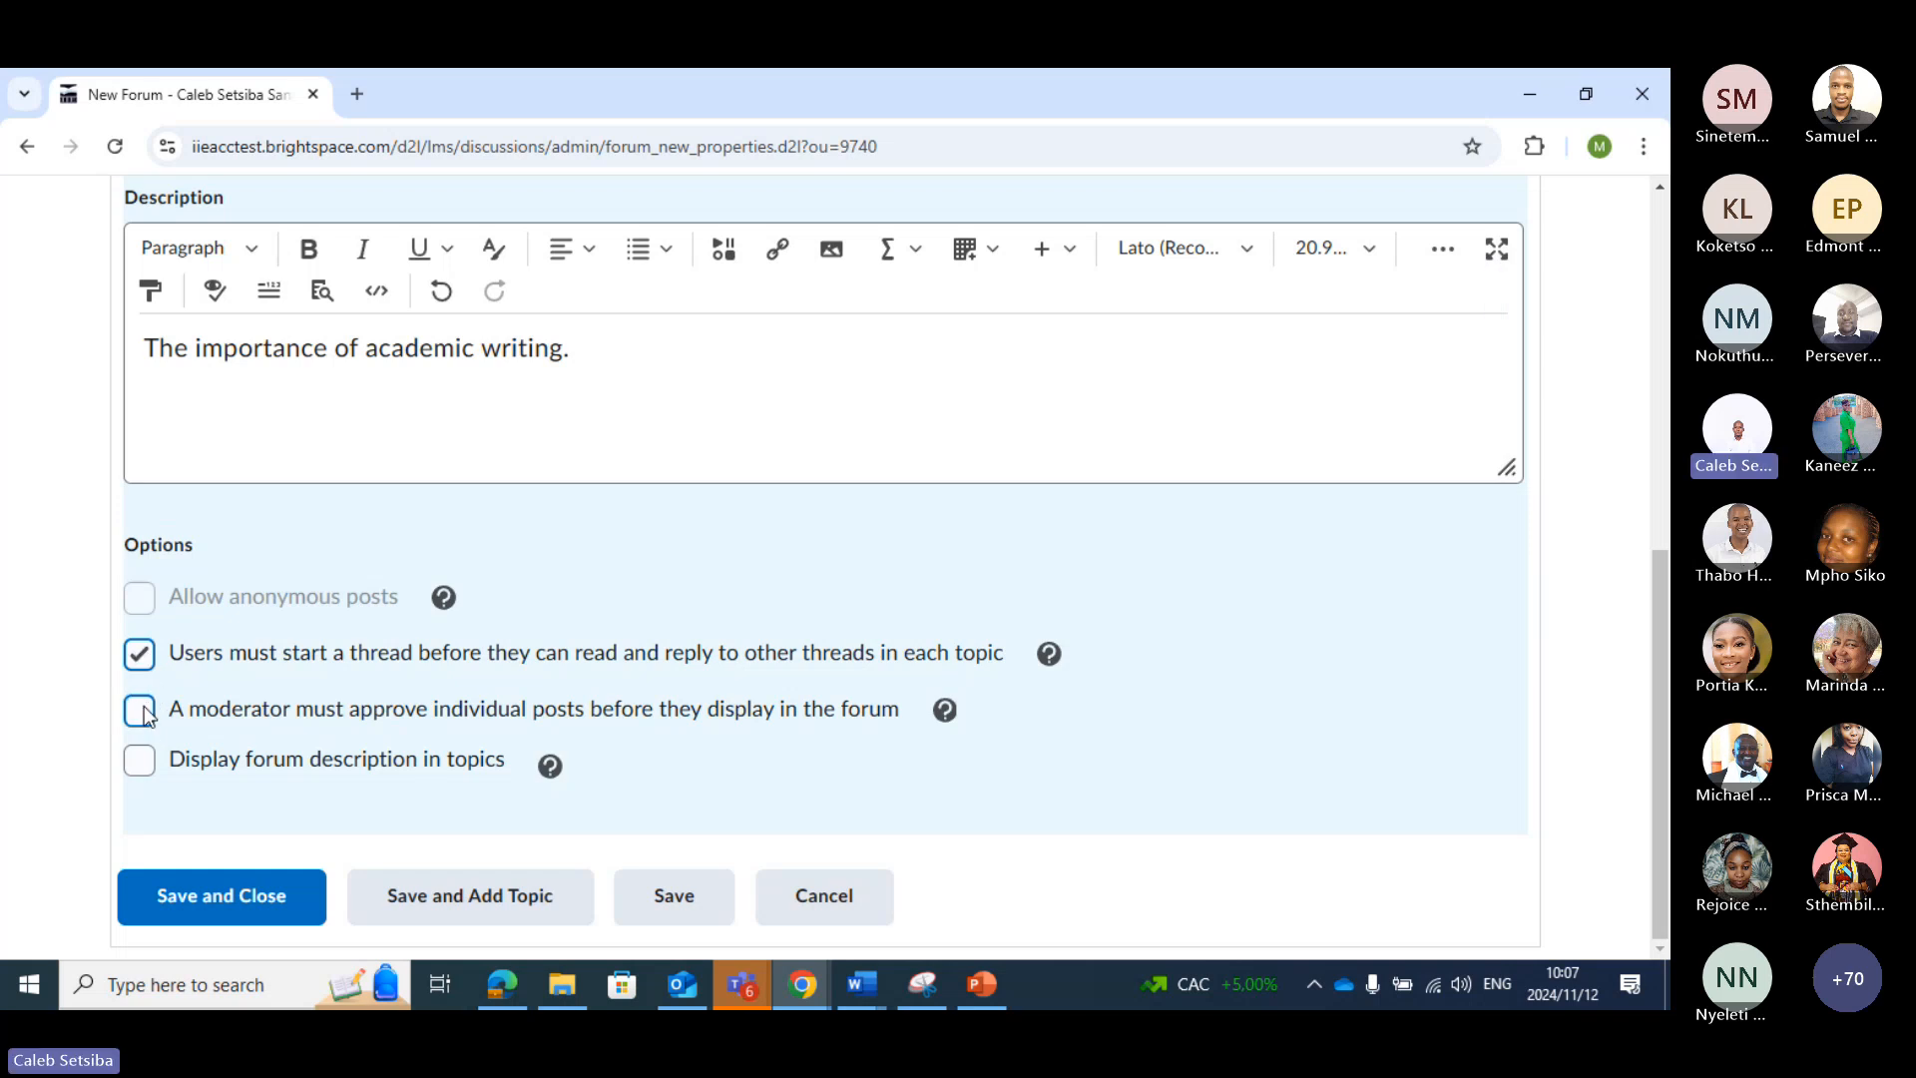
left_click(148, 763)
left_click(282, 903)
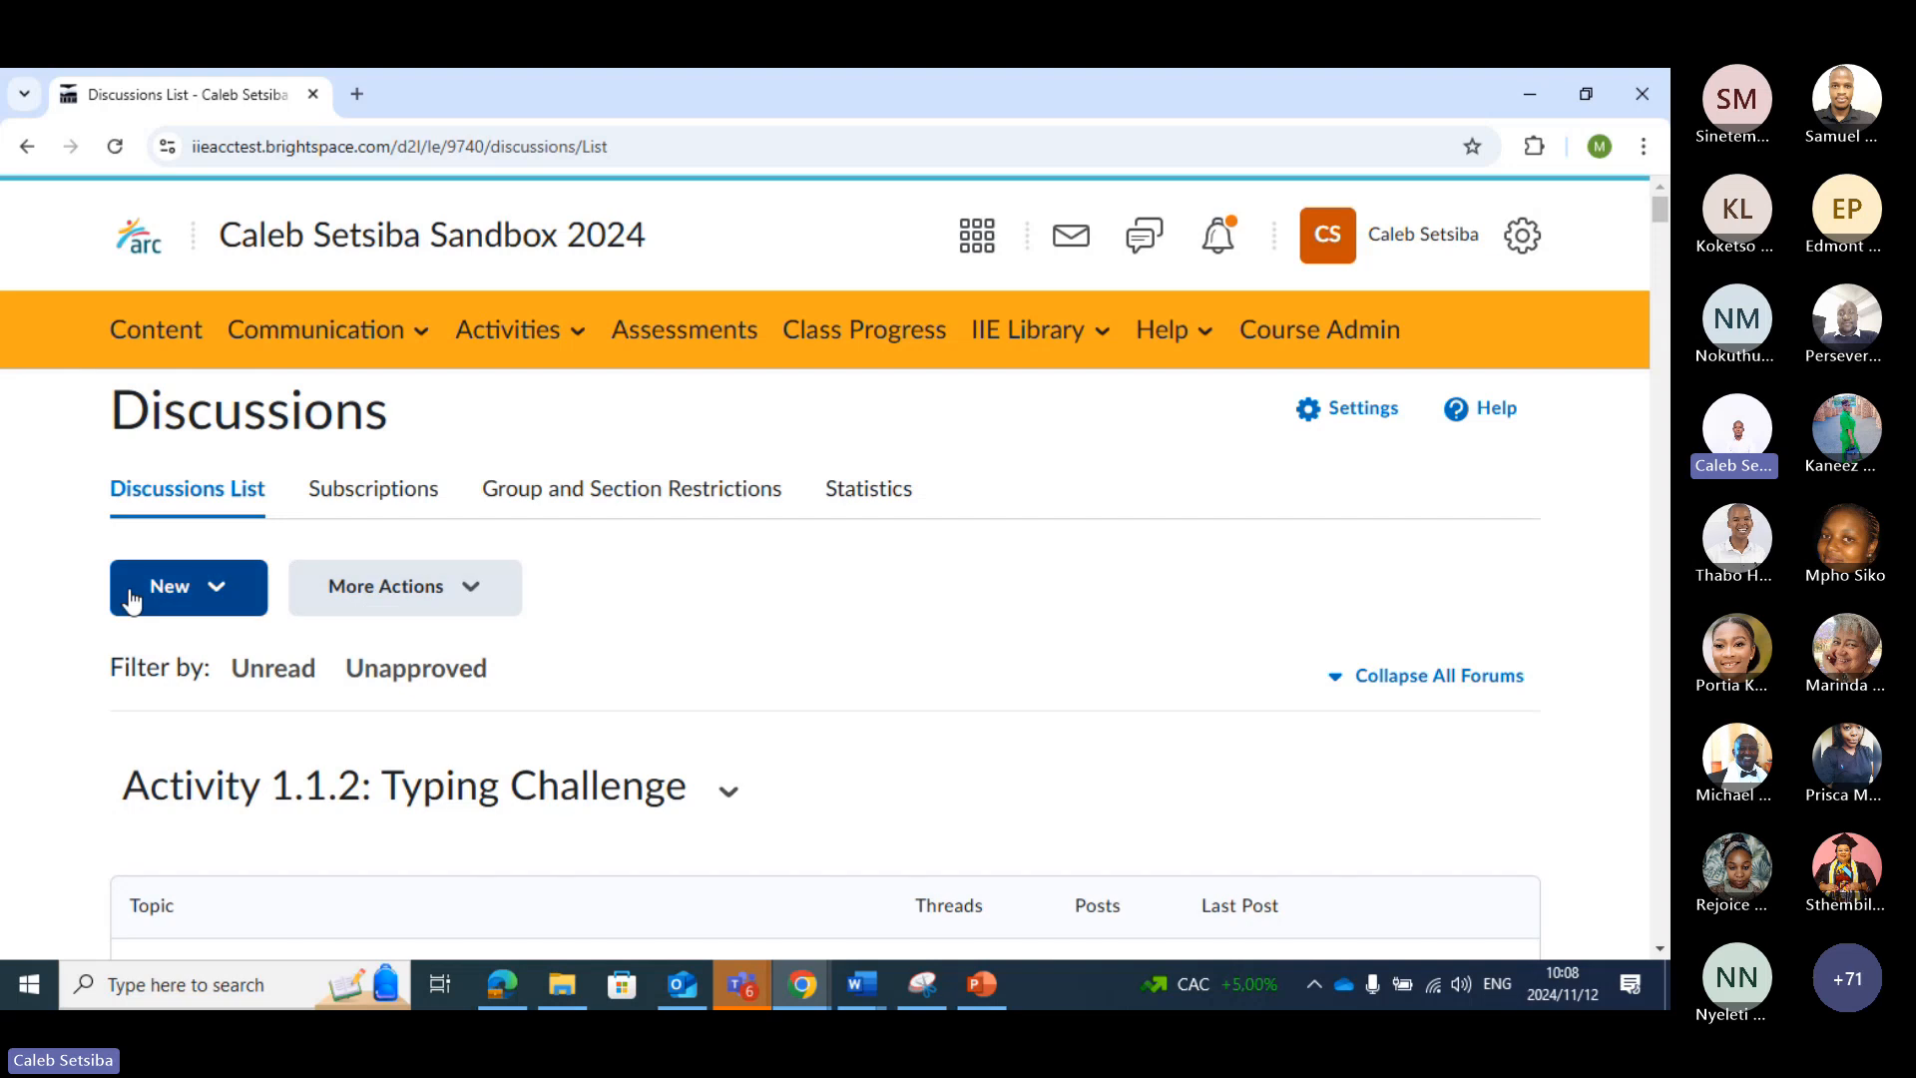
Start a new discussion topic and replace its default title with "Characteristics of academic writing"
left_click(222, 594)
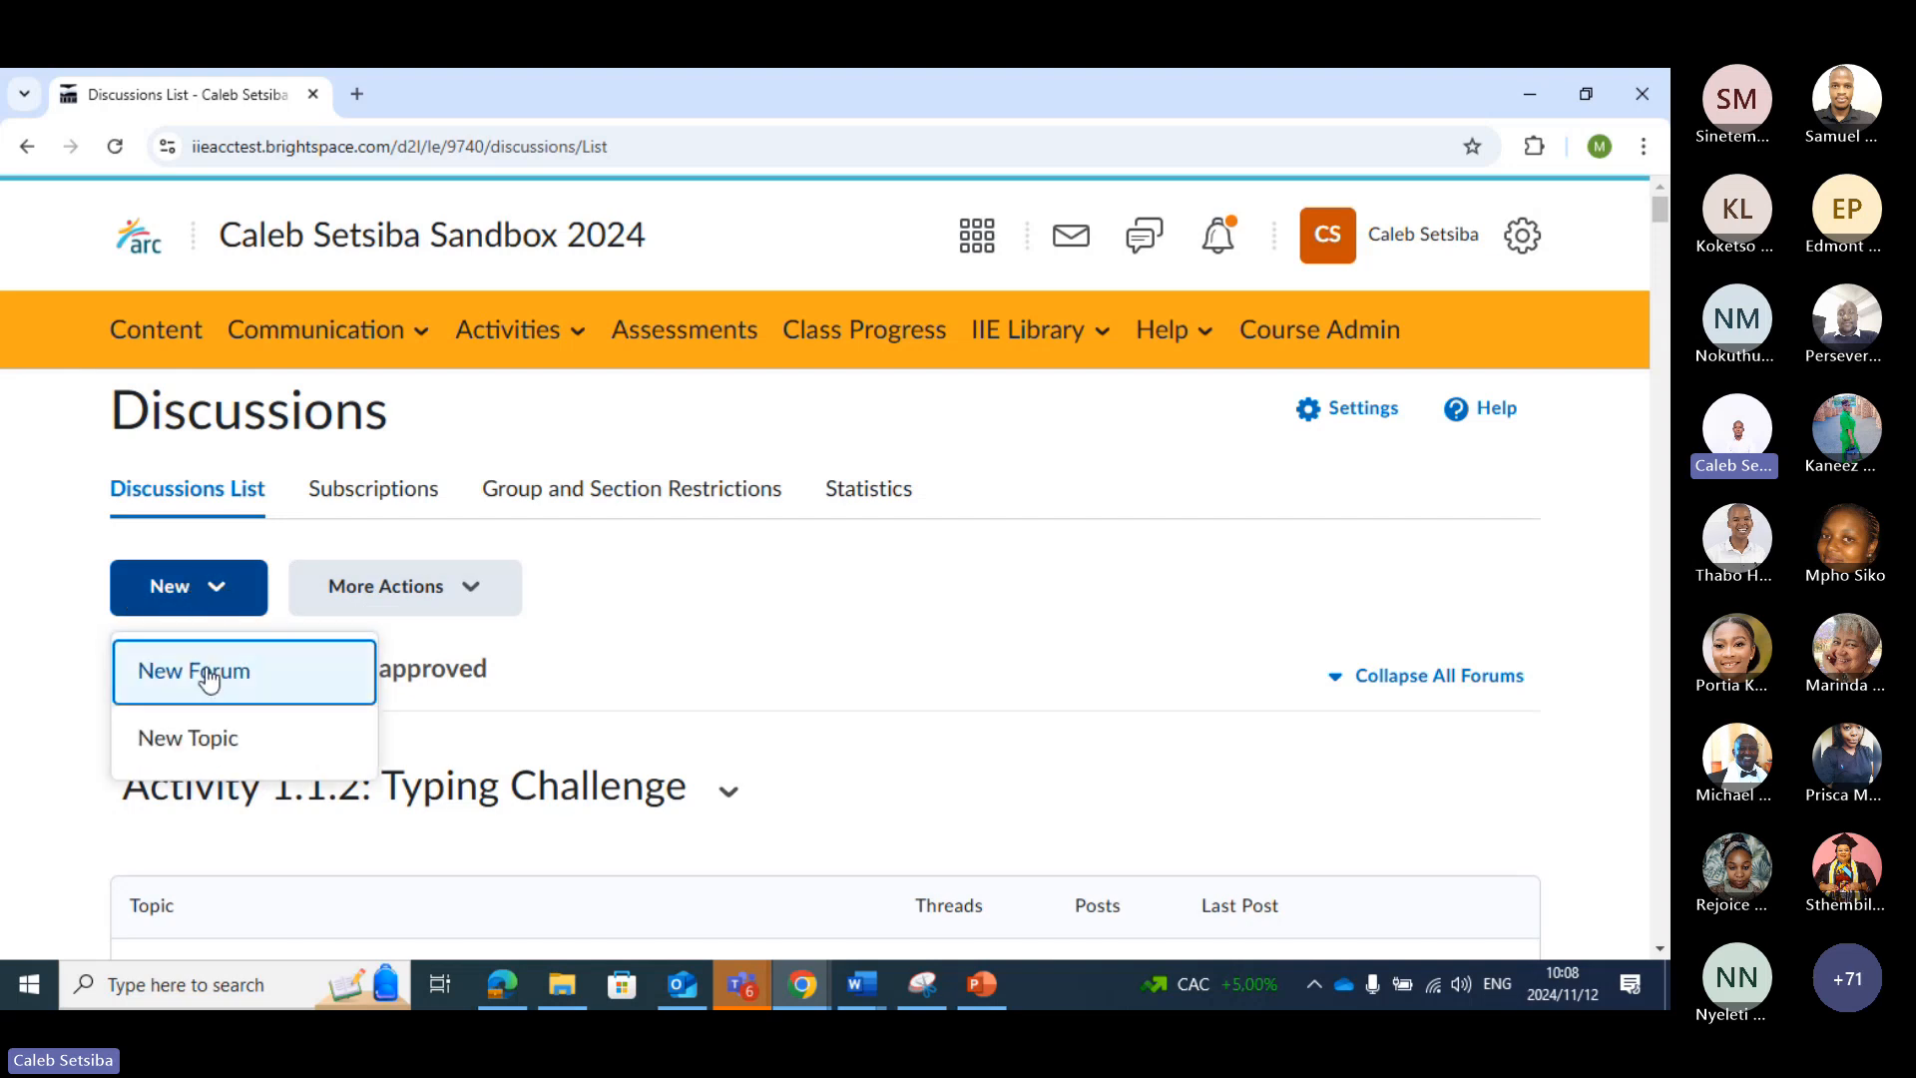
left_click(194, 740)
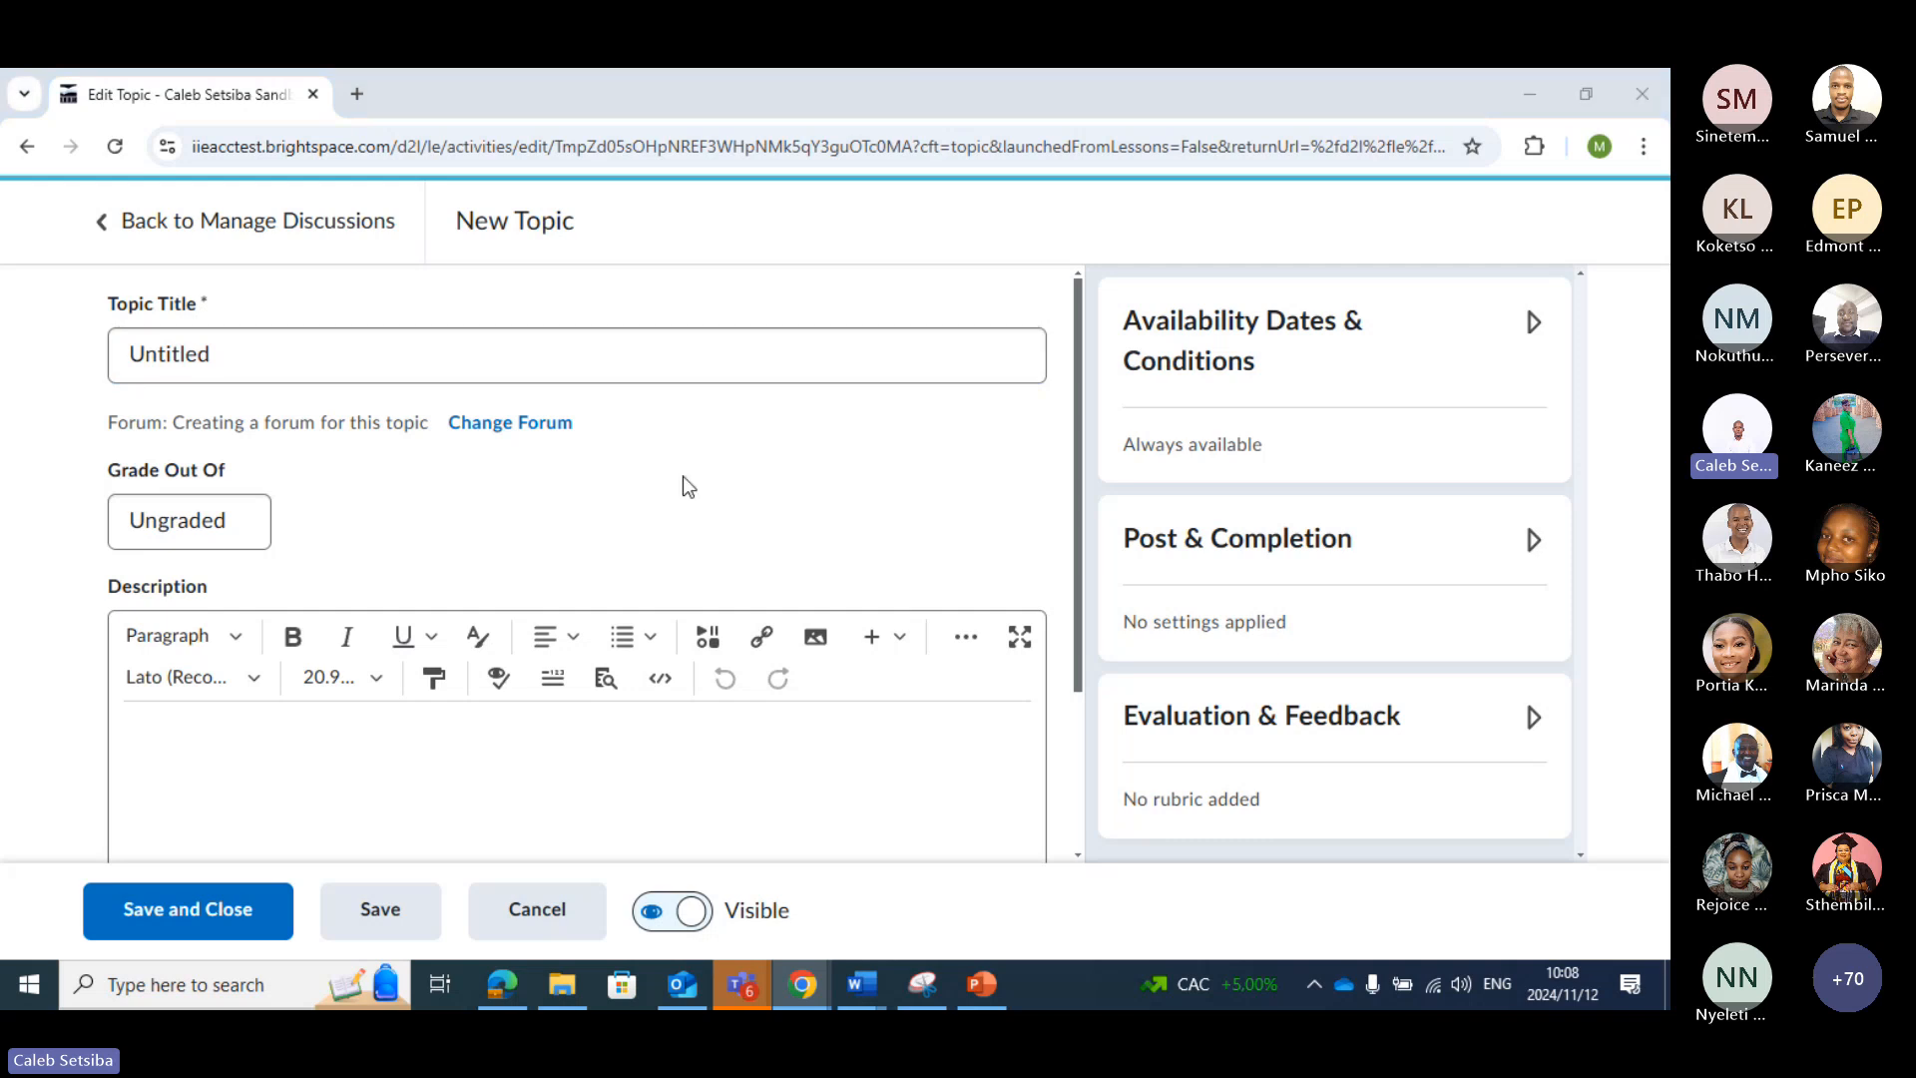
left_click(591, 355)
key("BackSpace")
key("BackSpace")
key("BackSpace")
key("BackSpace")
key("BackSpace")
key("BackSpace")
key("BackSpace")
key("BackSpace")
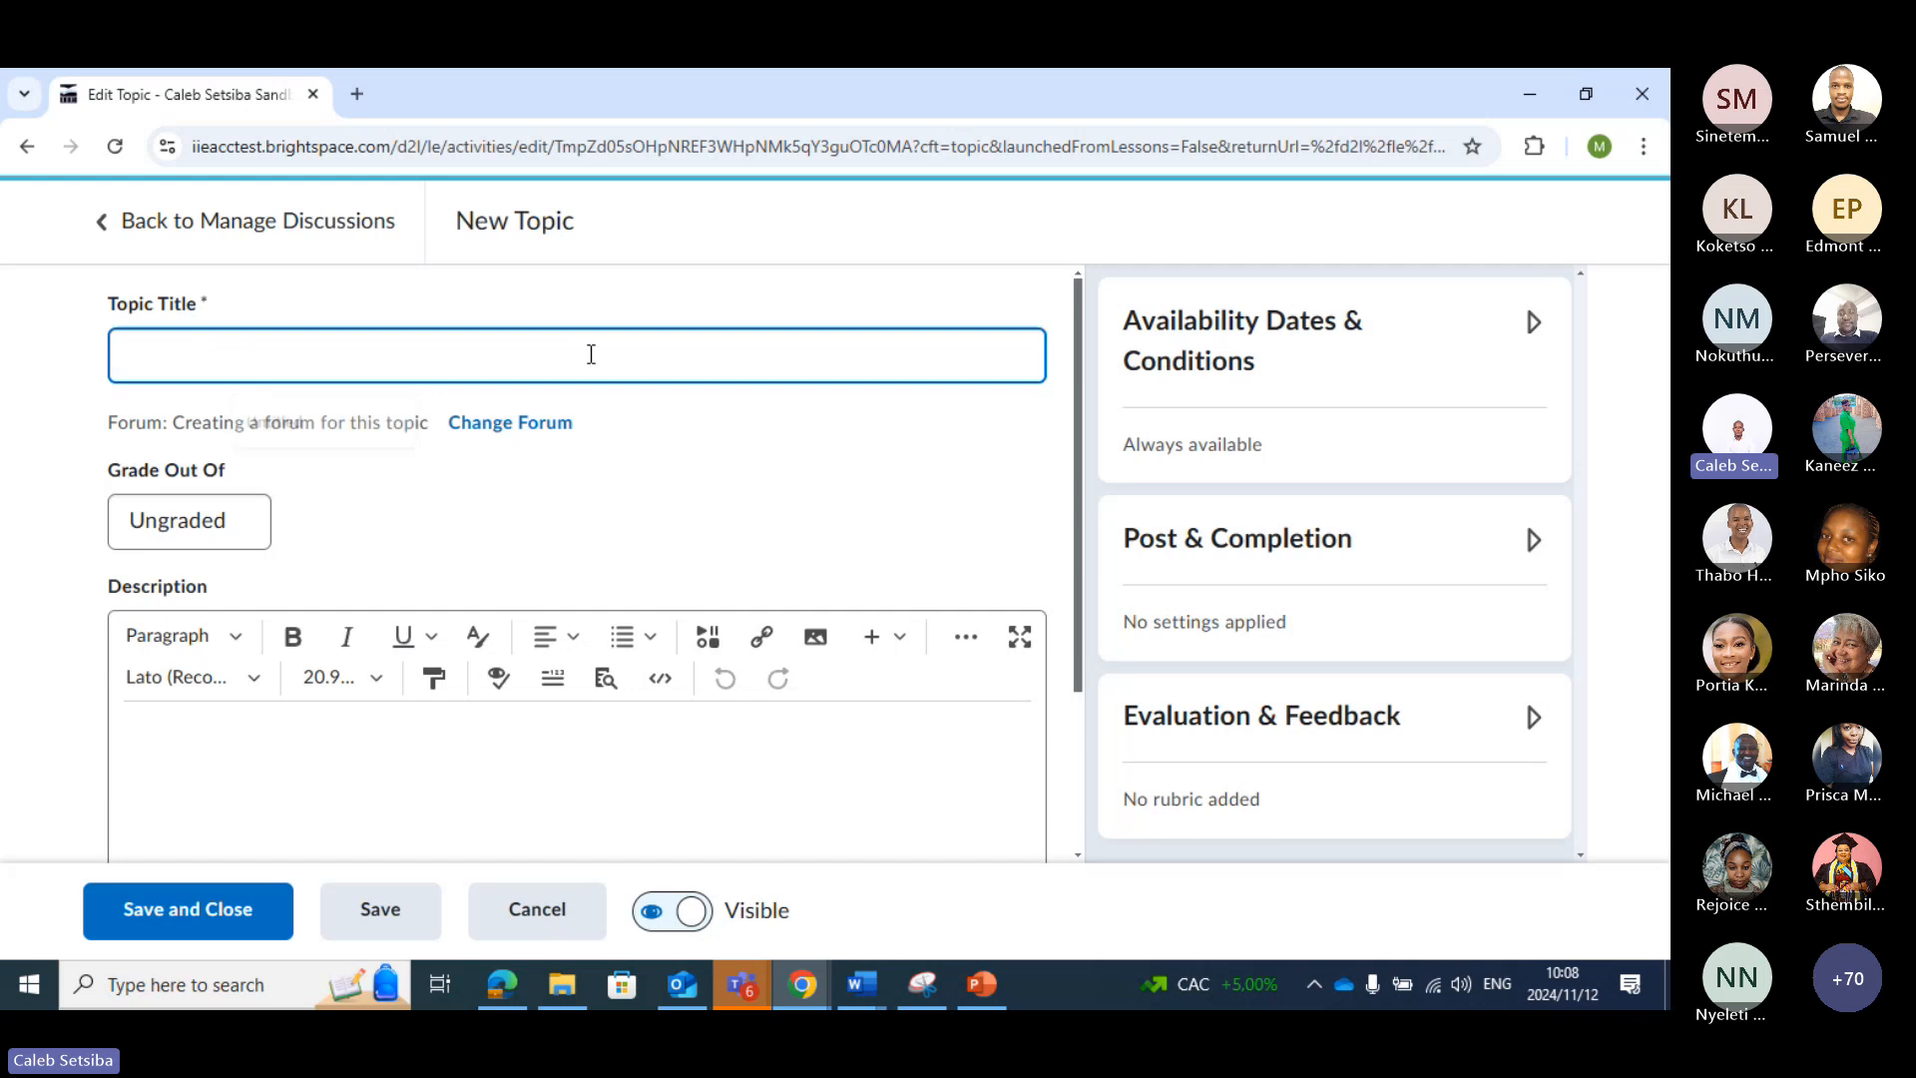
type("Char")
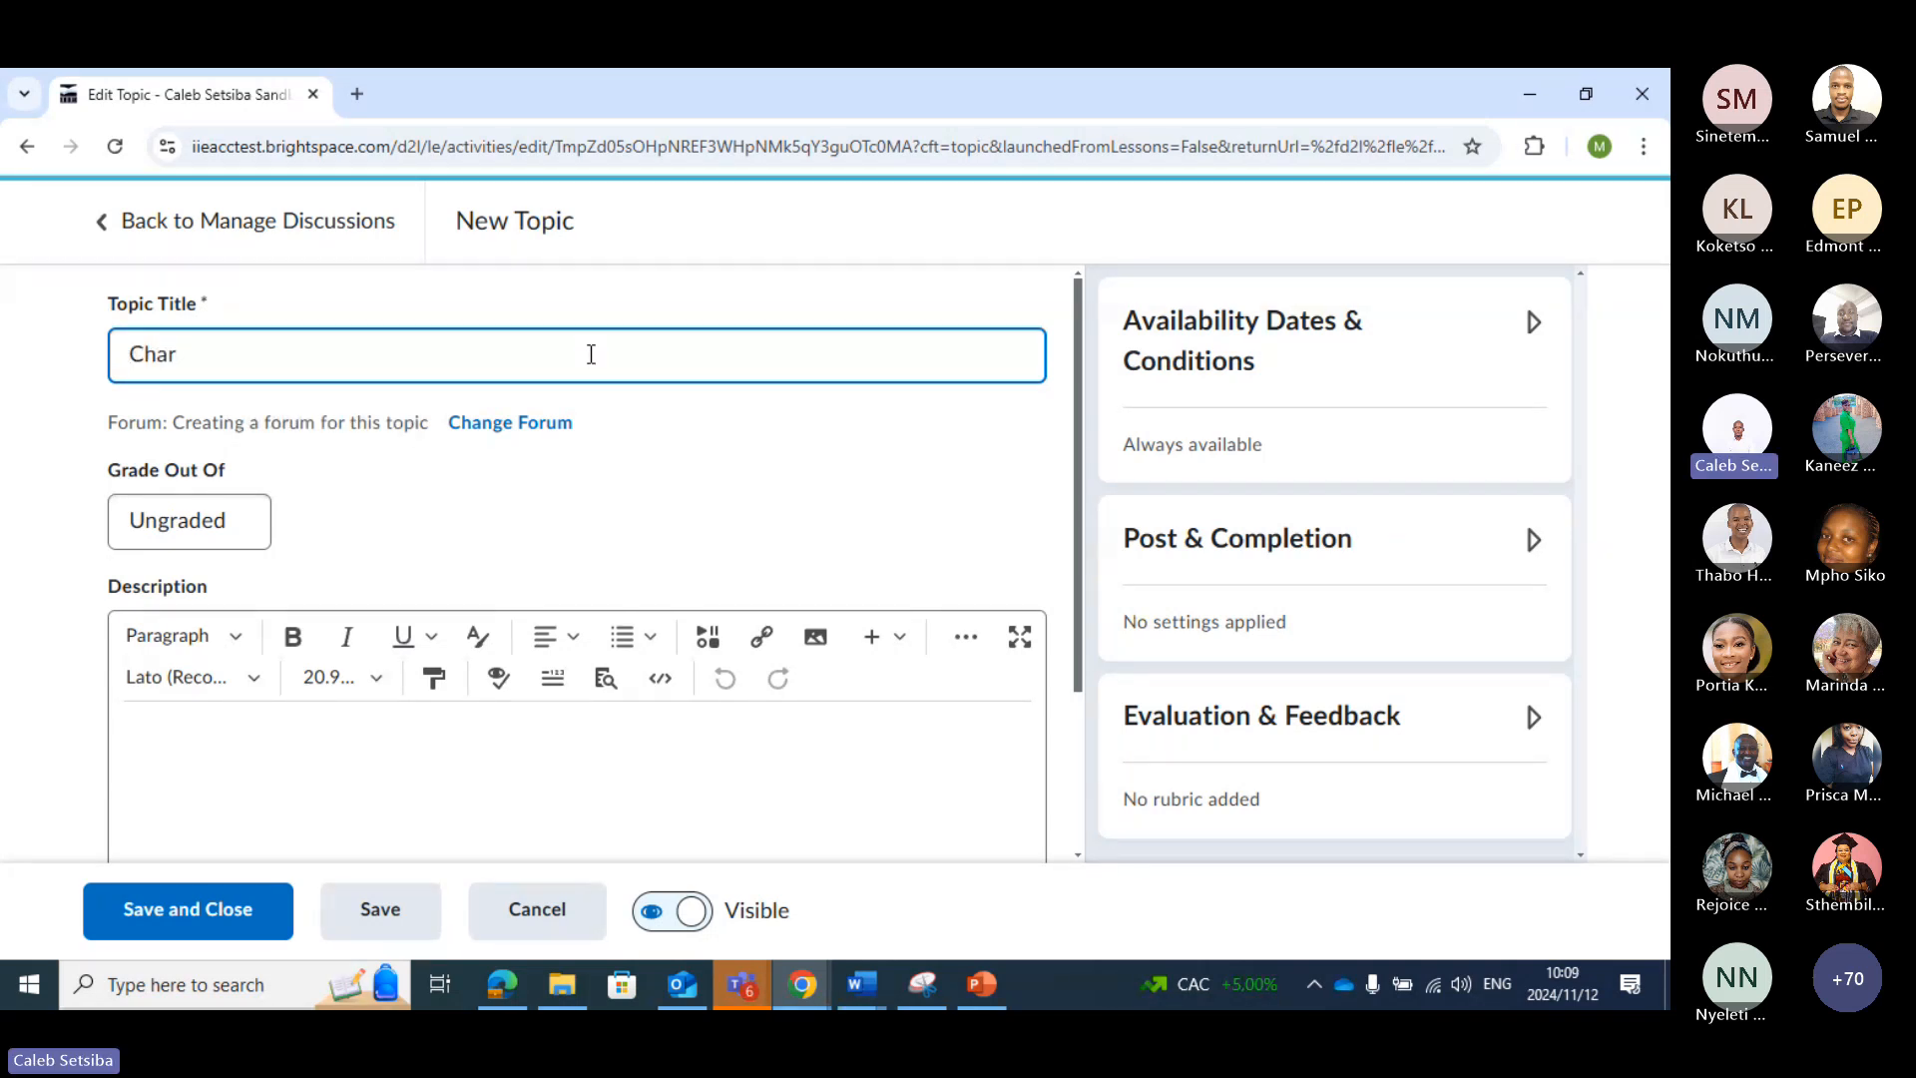
type("acteri")
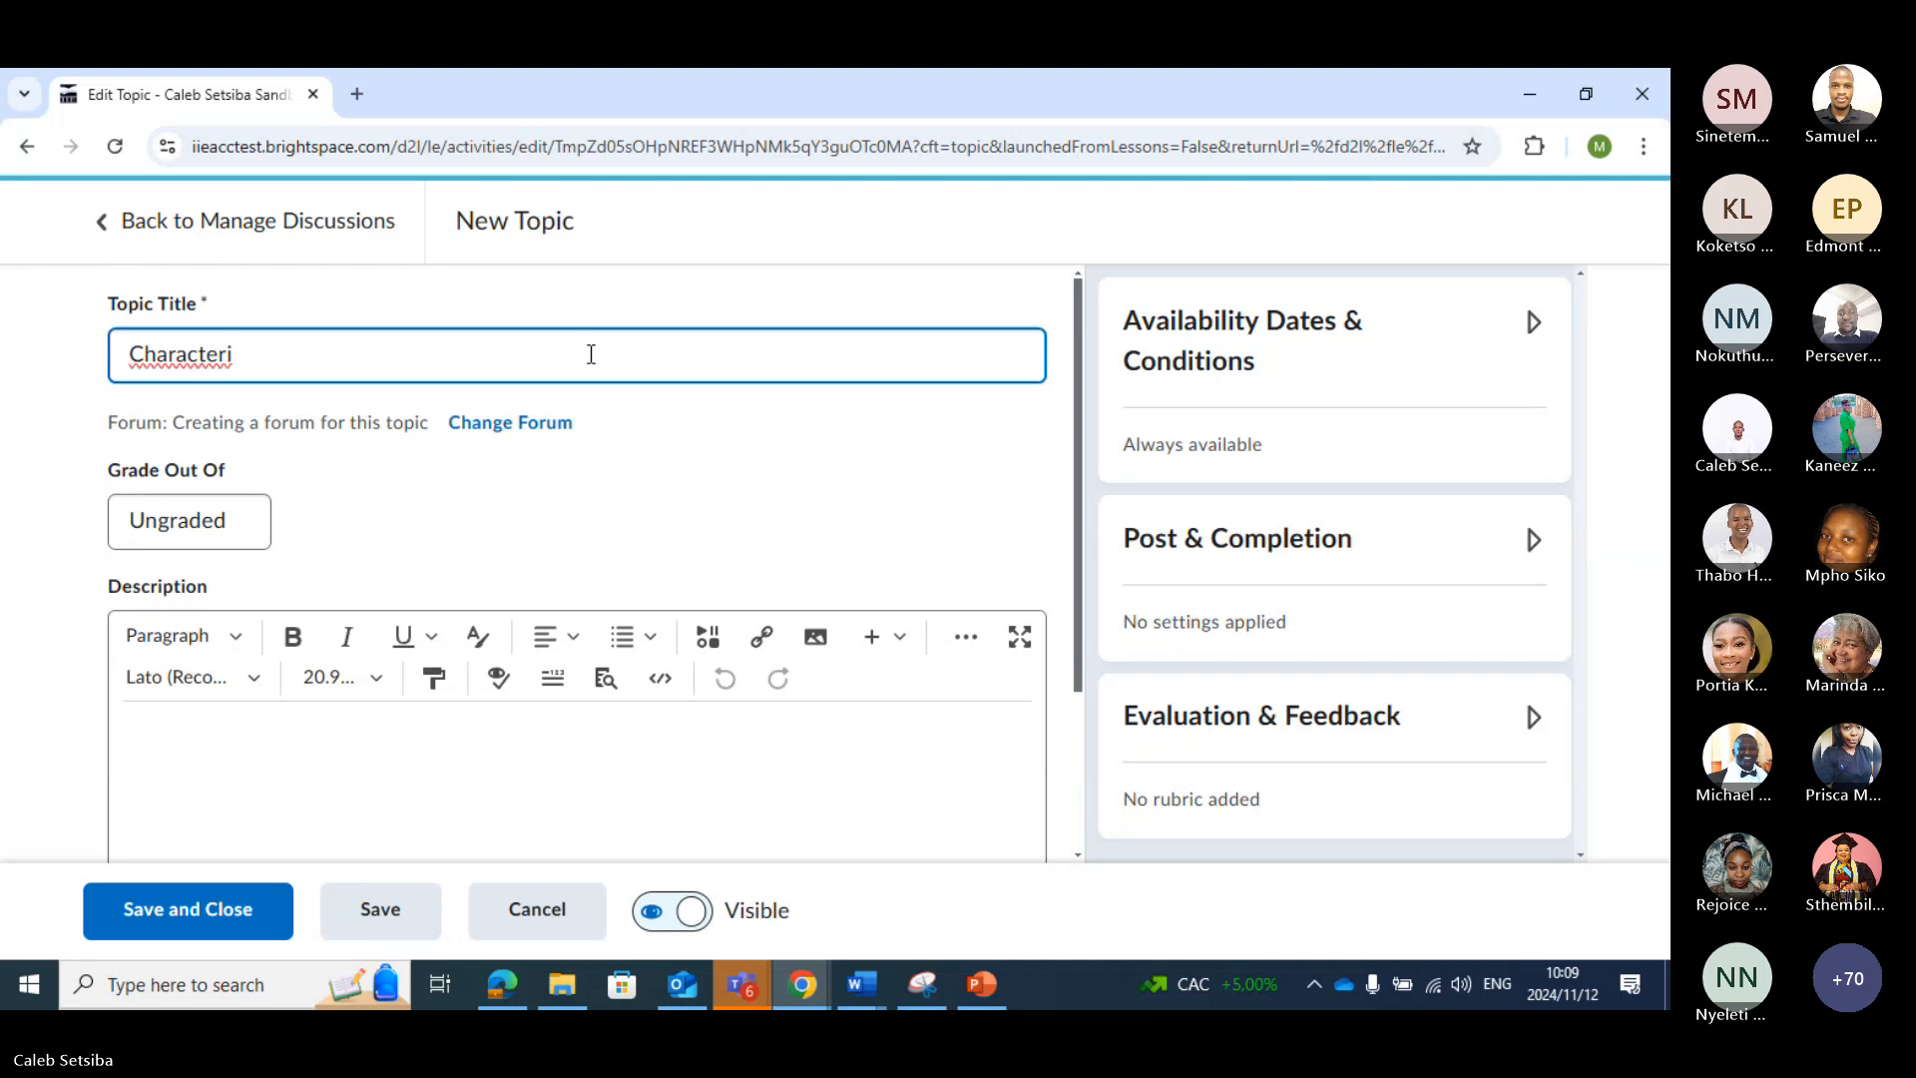
type("stics of ")
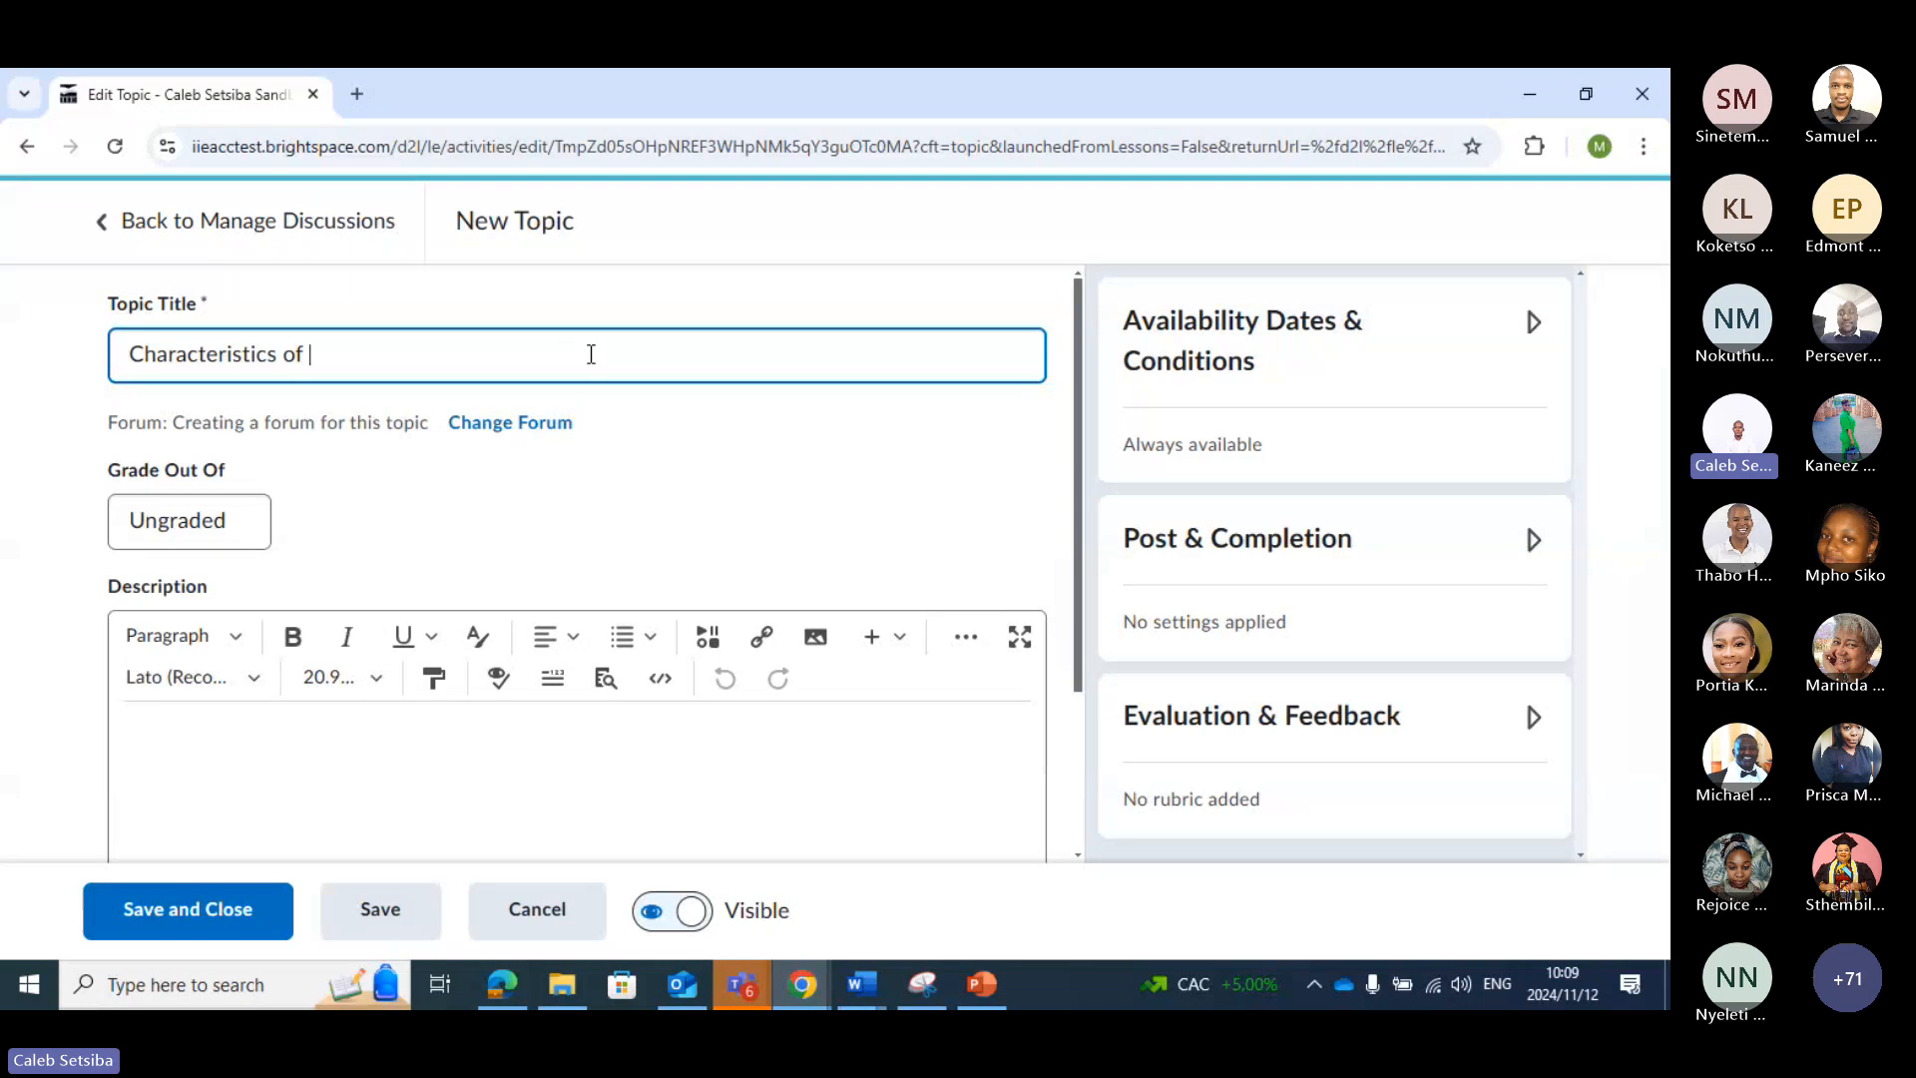
type("acade")
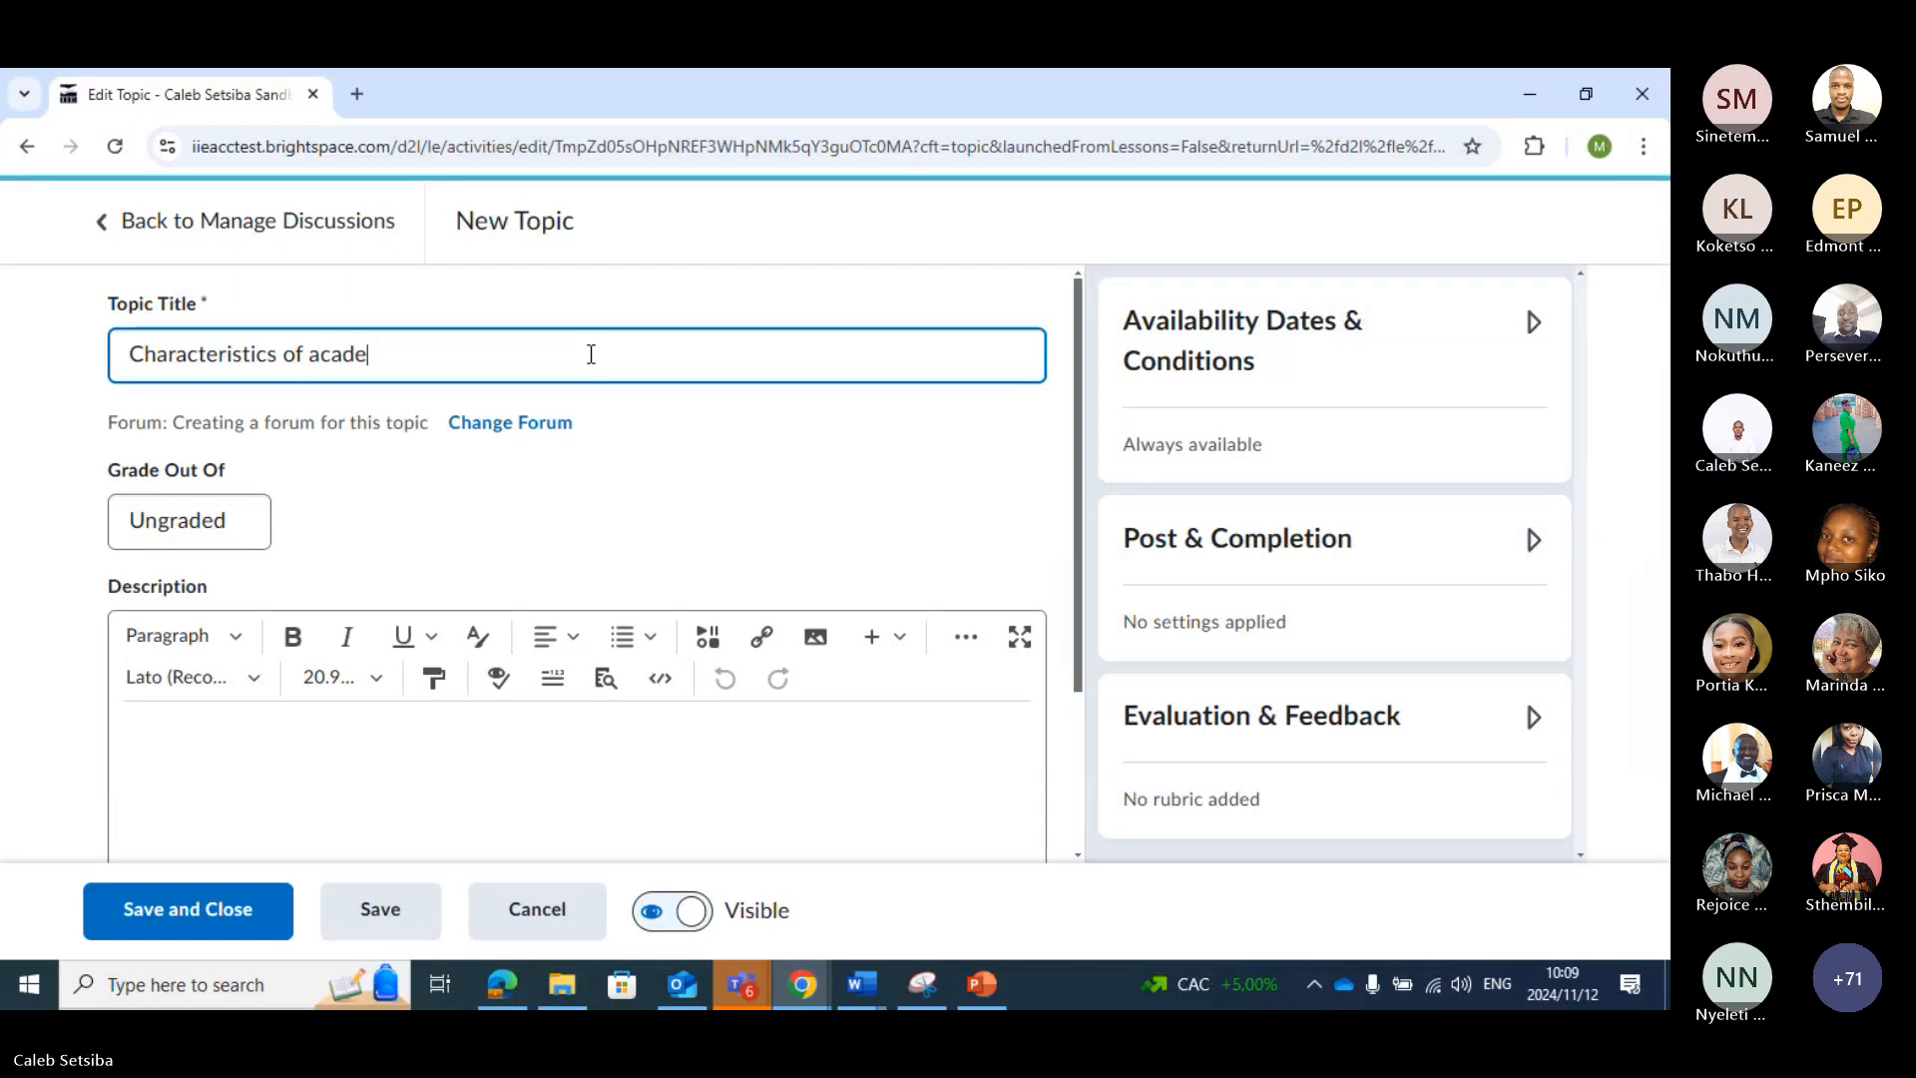
type("mic writing")
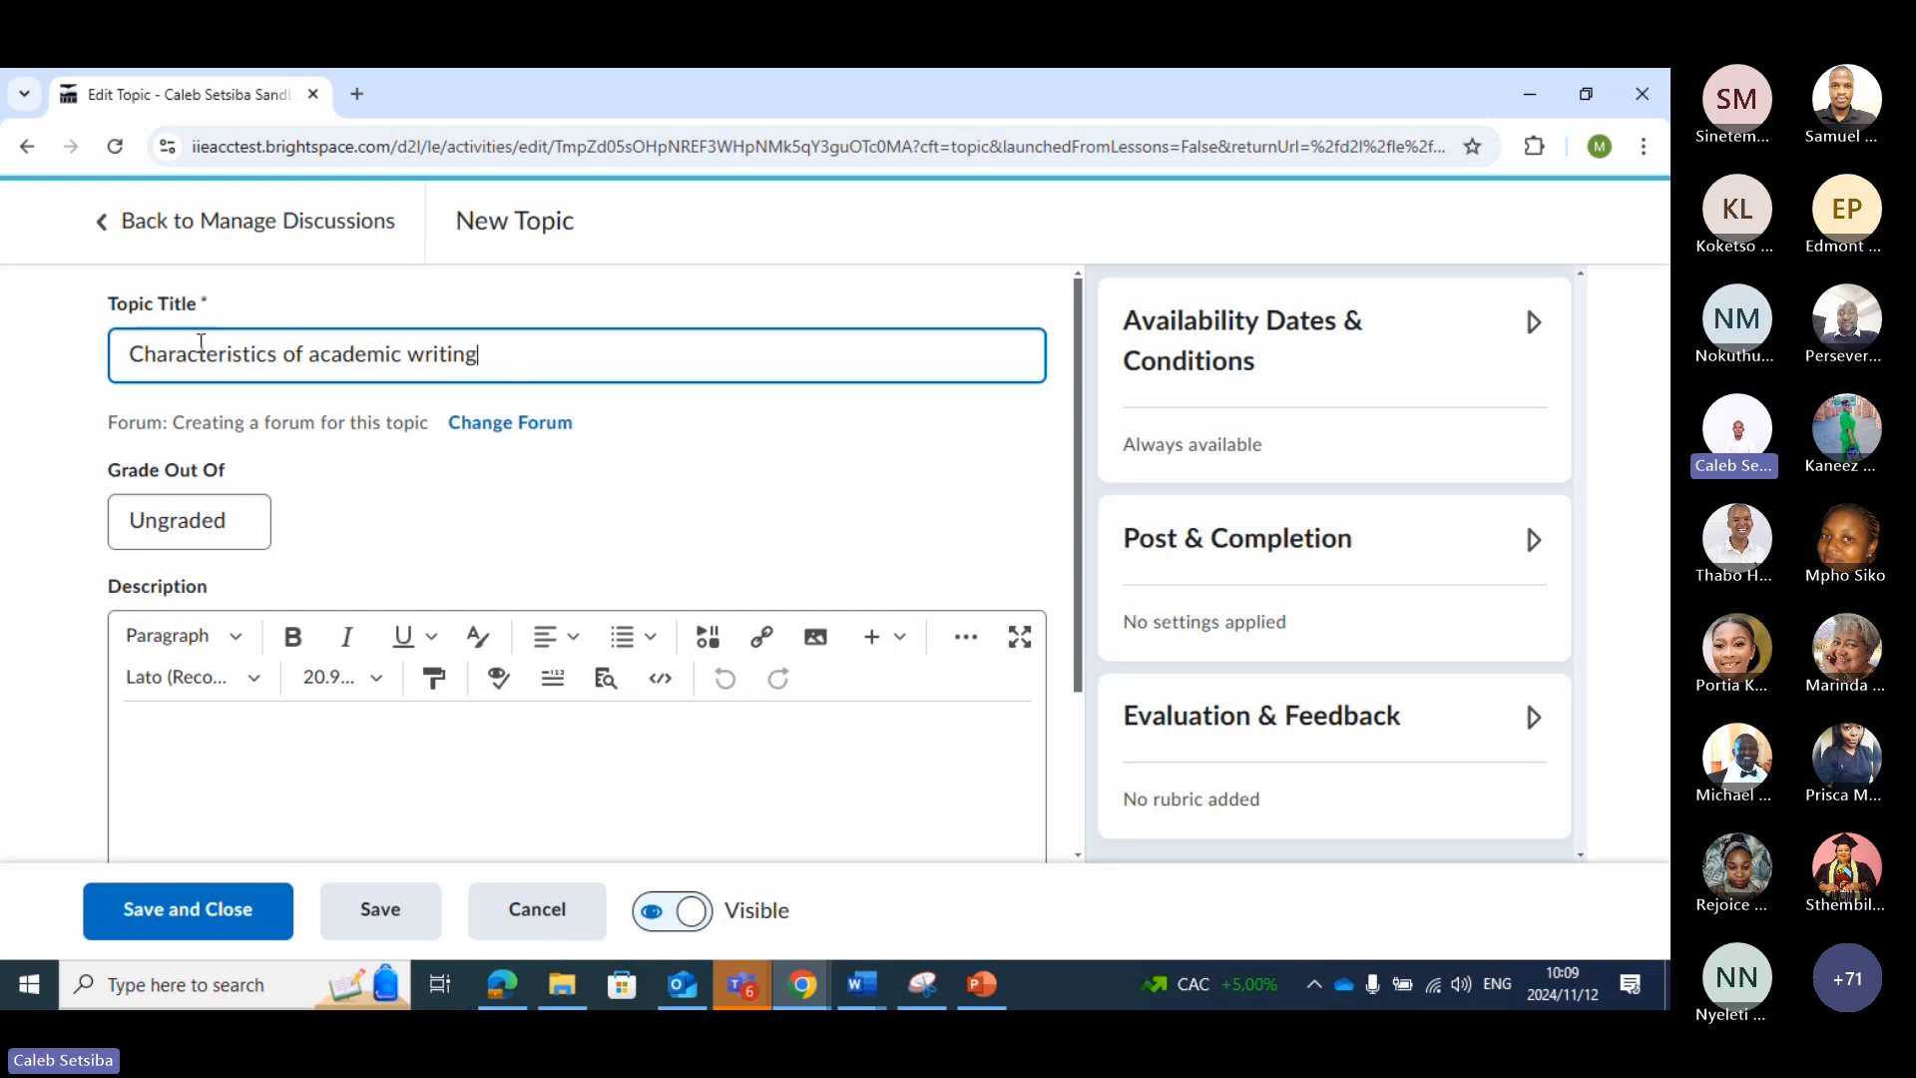
Change the topic's forum to the existing "Academic Writing" forum and apply the change
left_click(536, 444)
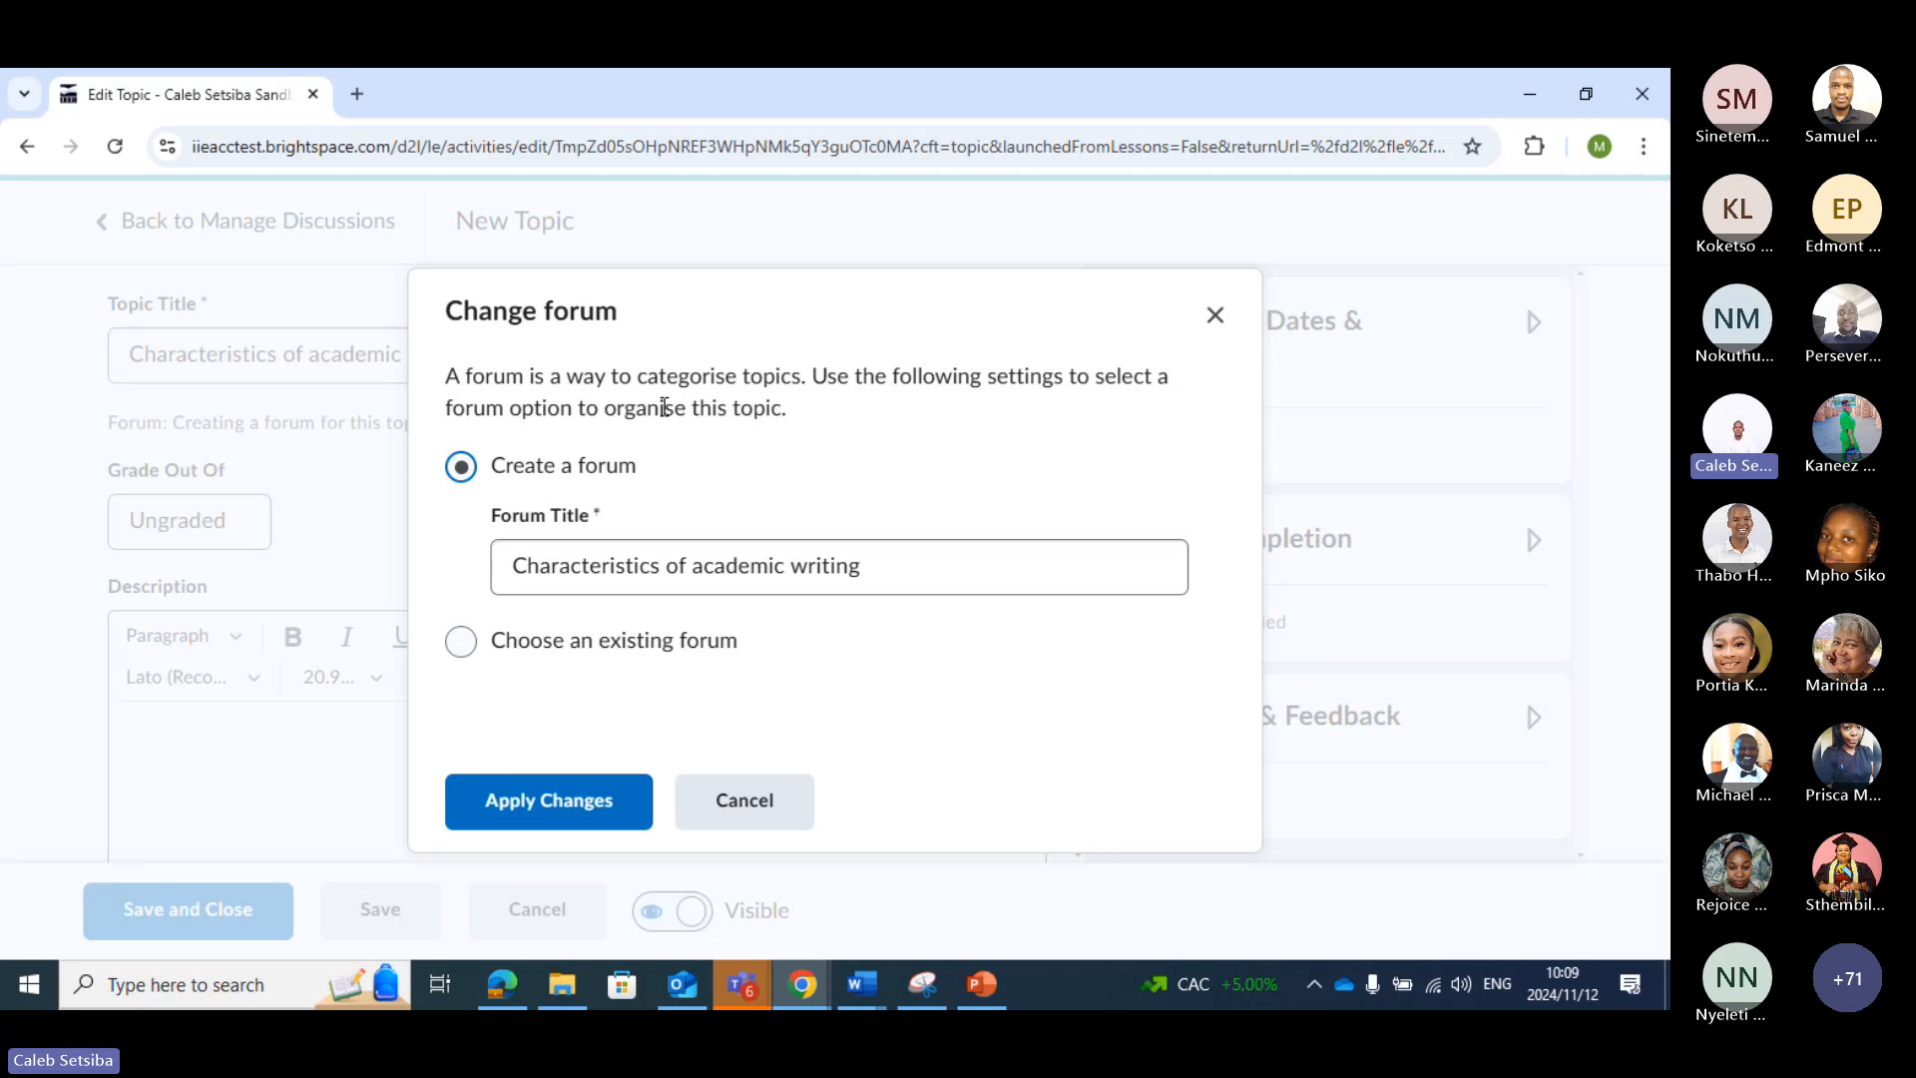
left_click(471, 644)
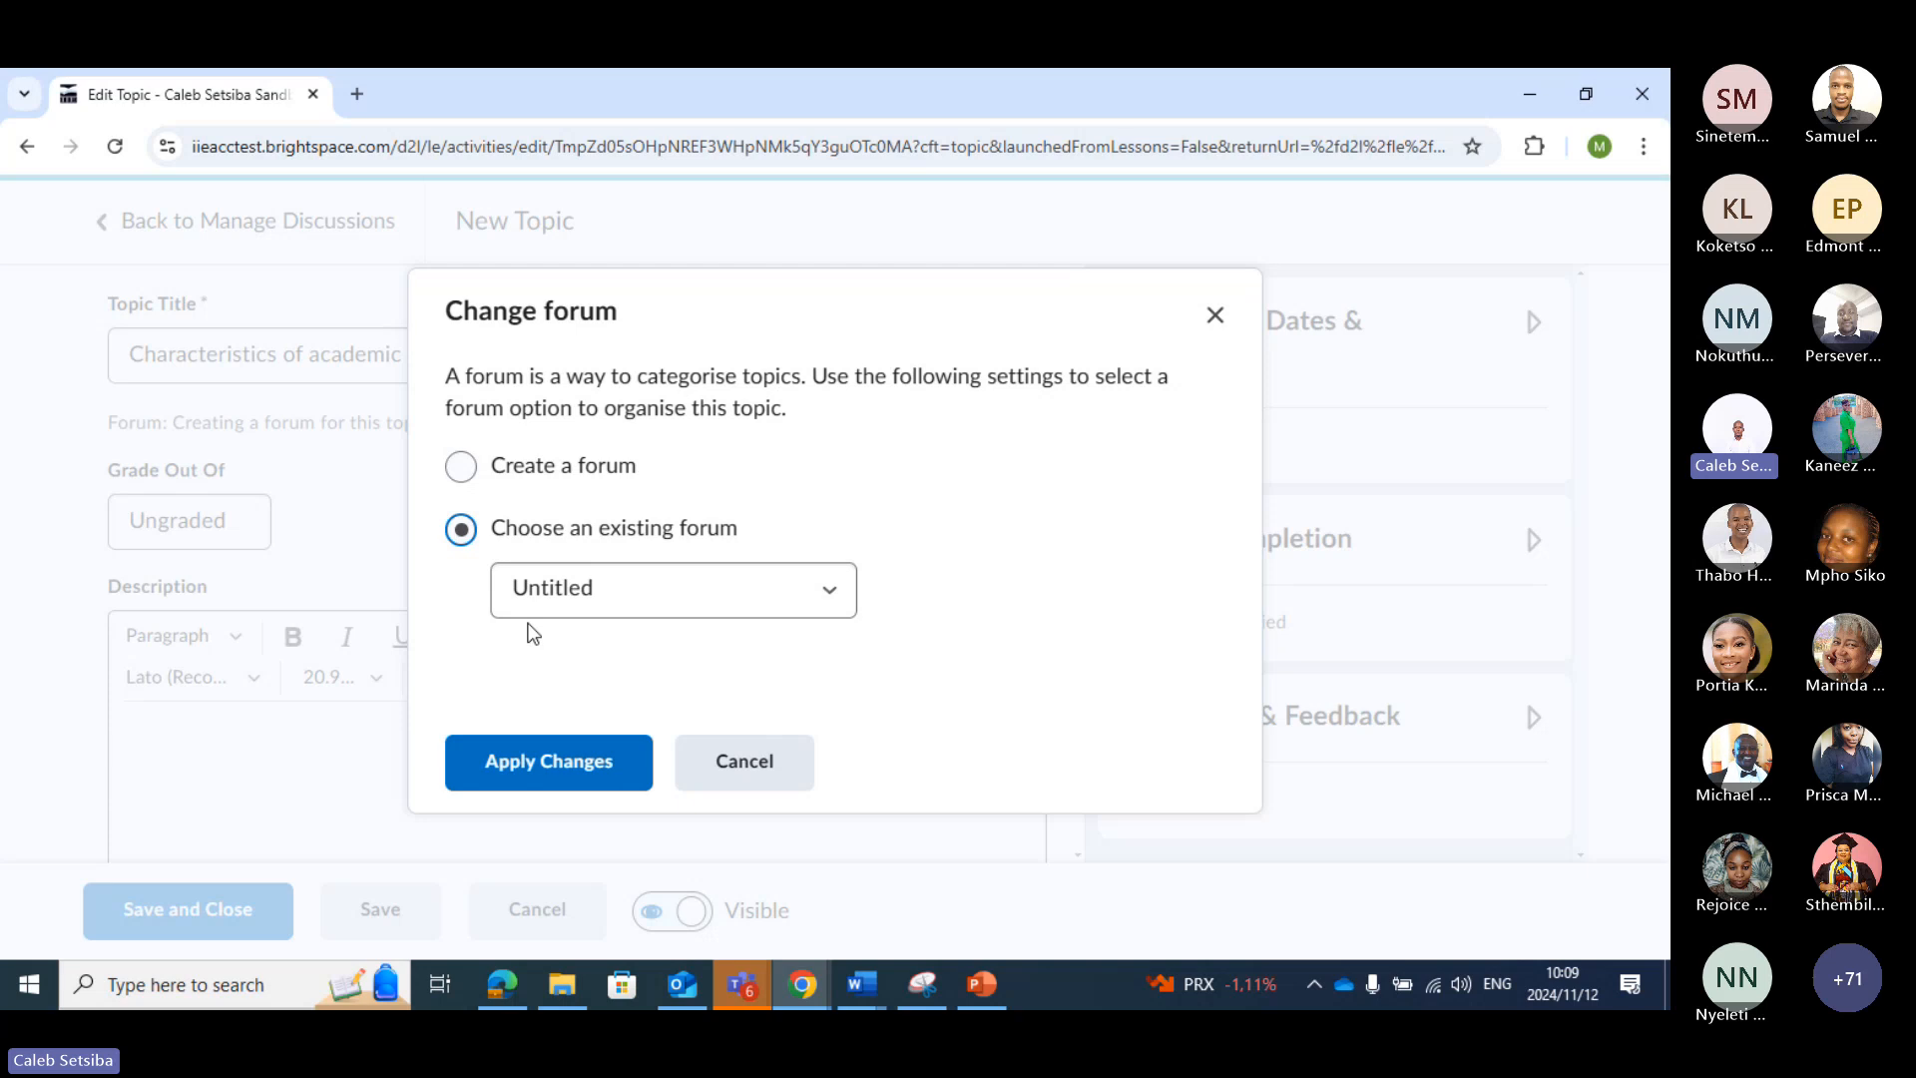
left_click(828, 595)
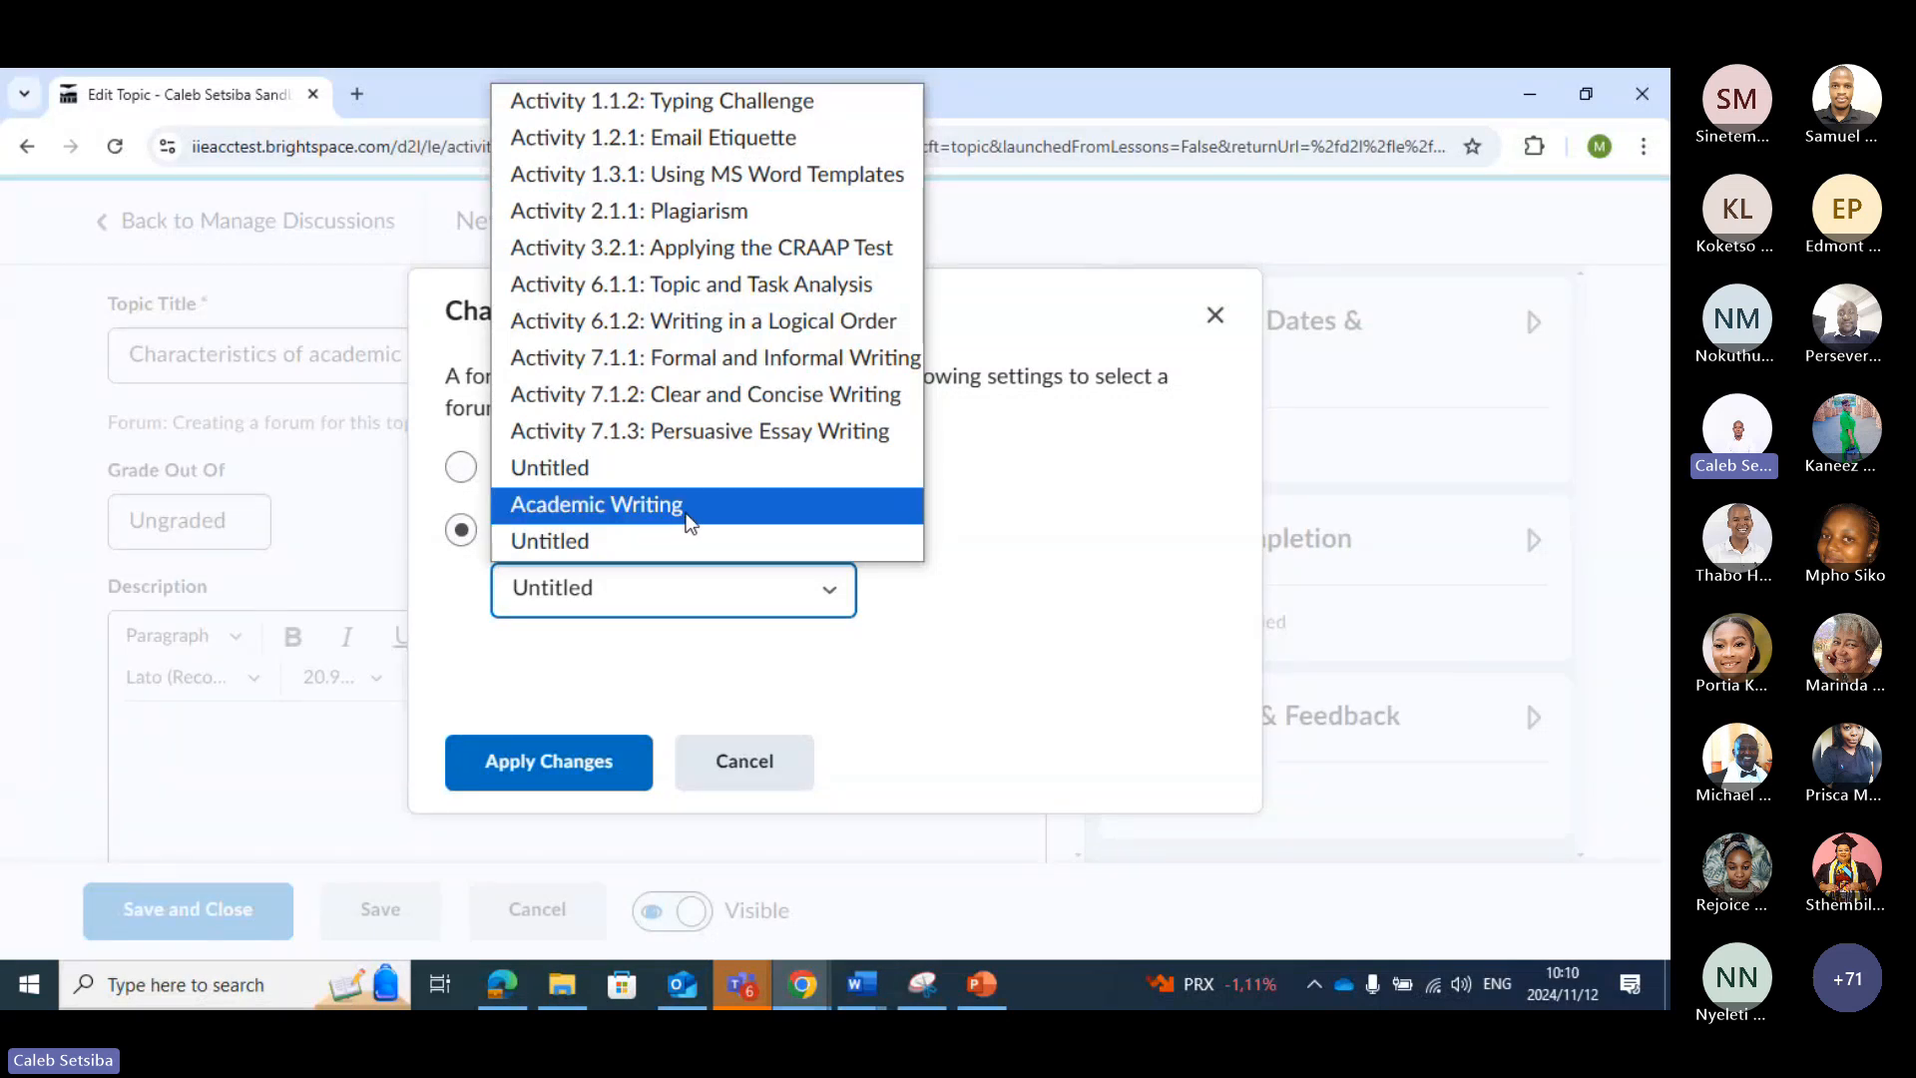
left_click(655, 505)
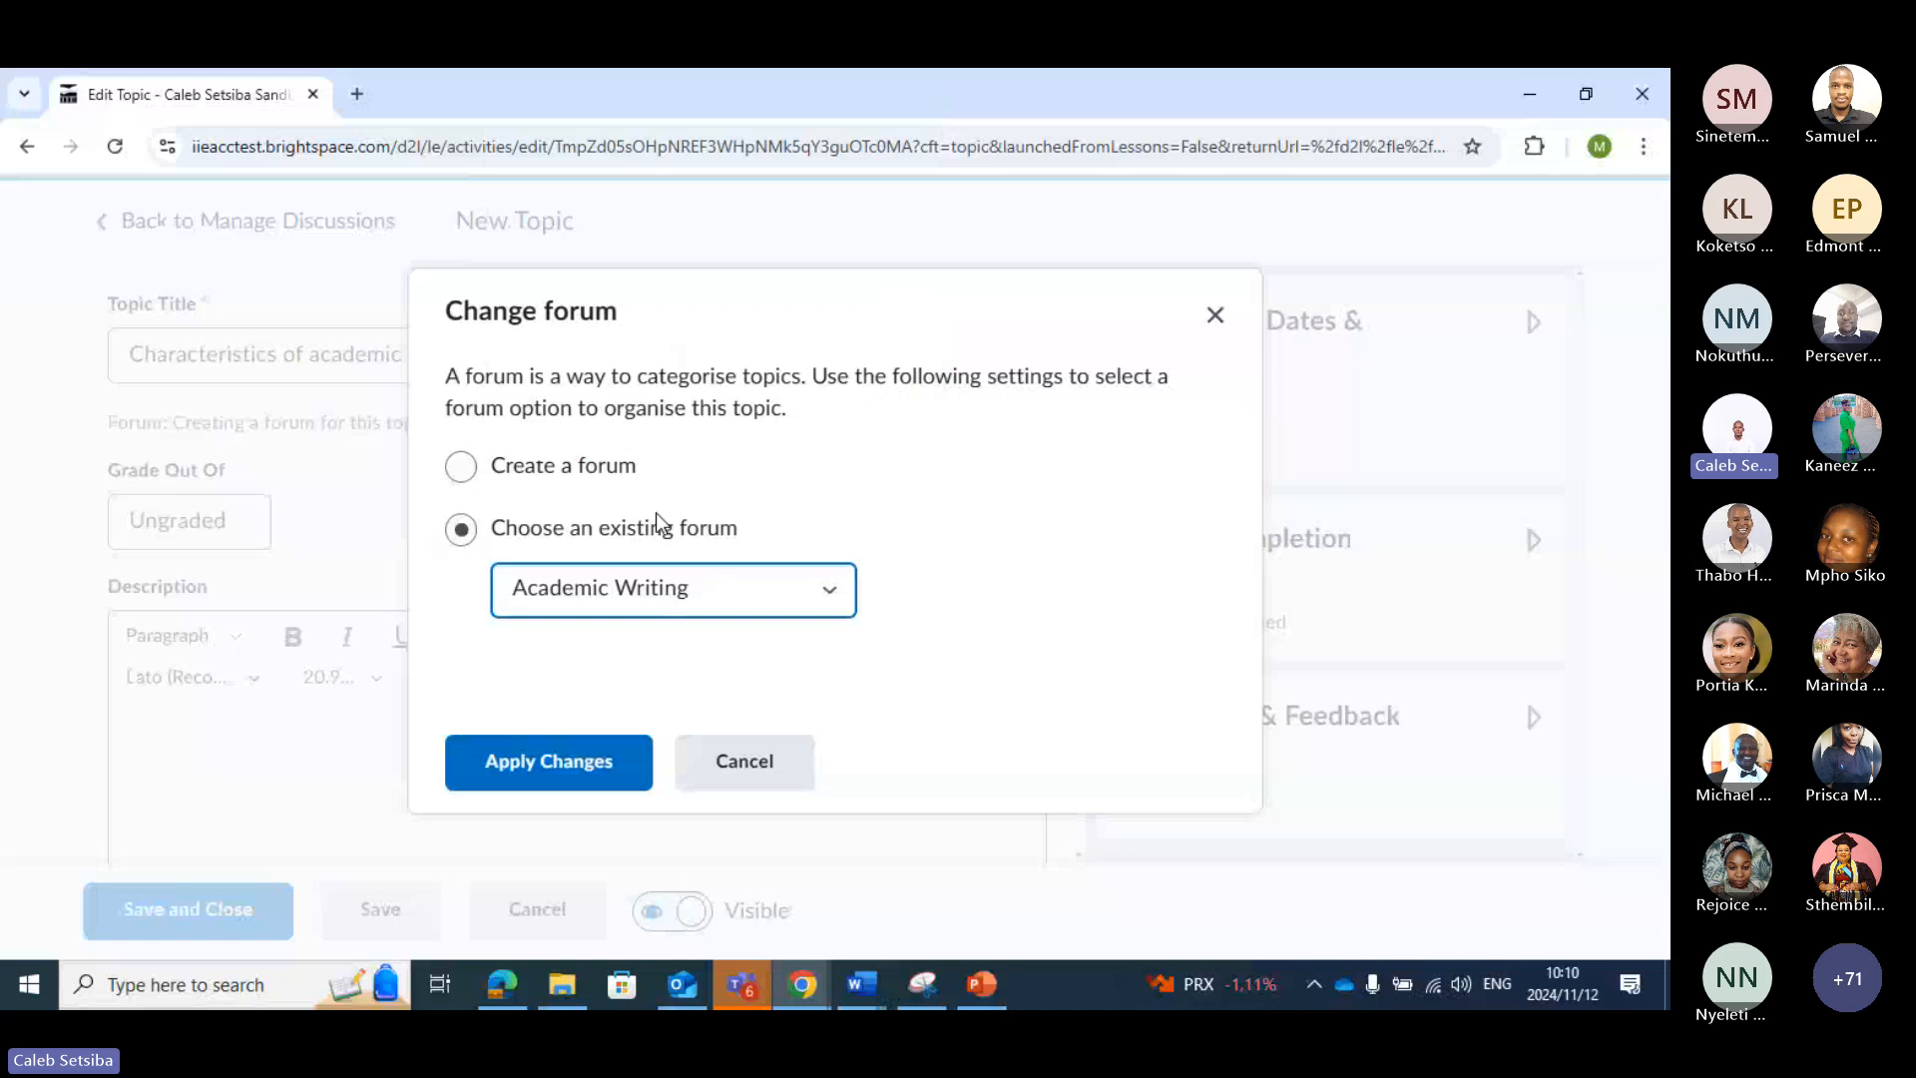
left_click(602, 761)
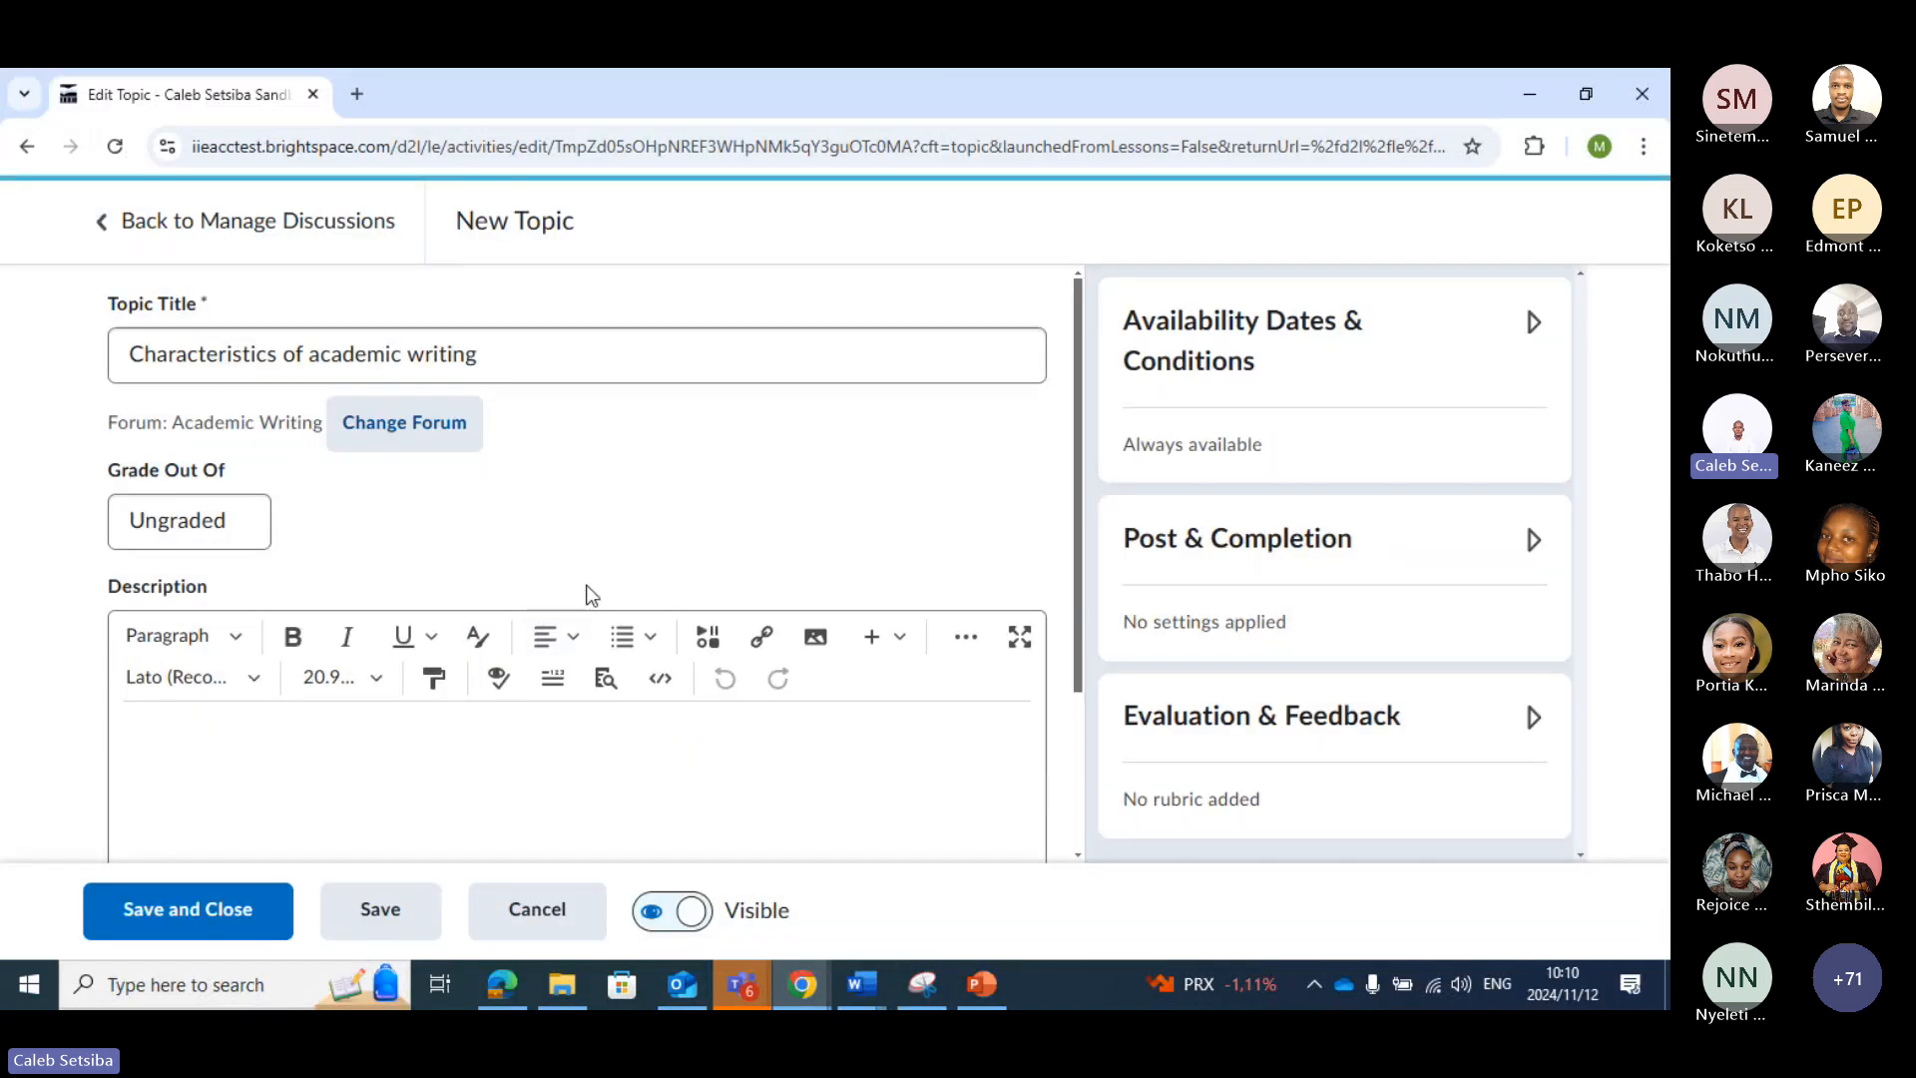
Grade the topic out of 15 points, keep it in the grade book, and check the grade book options
scroll(591, 595, "down", 1)
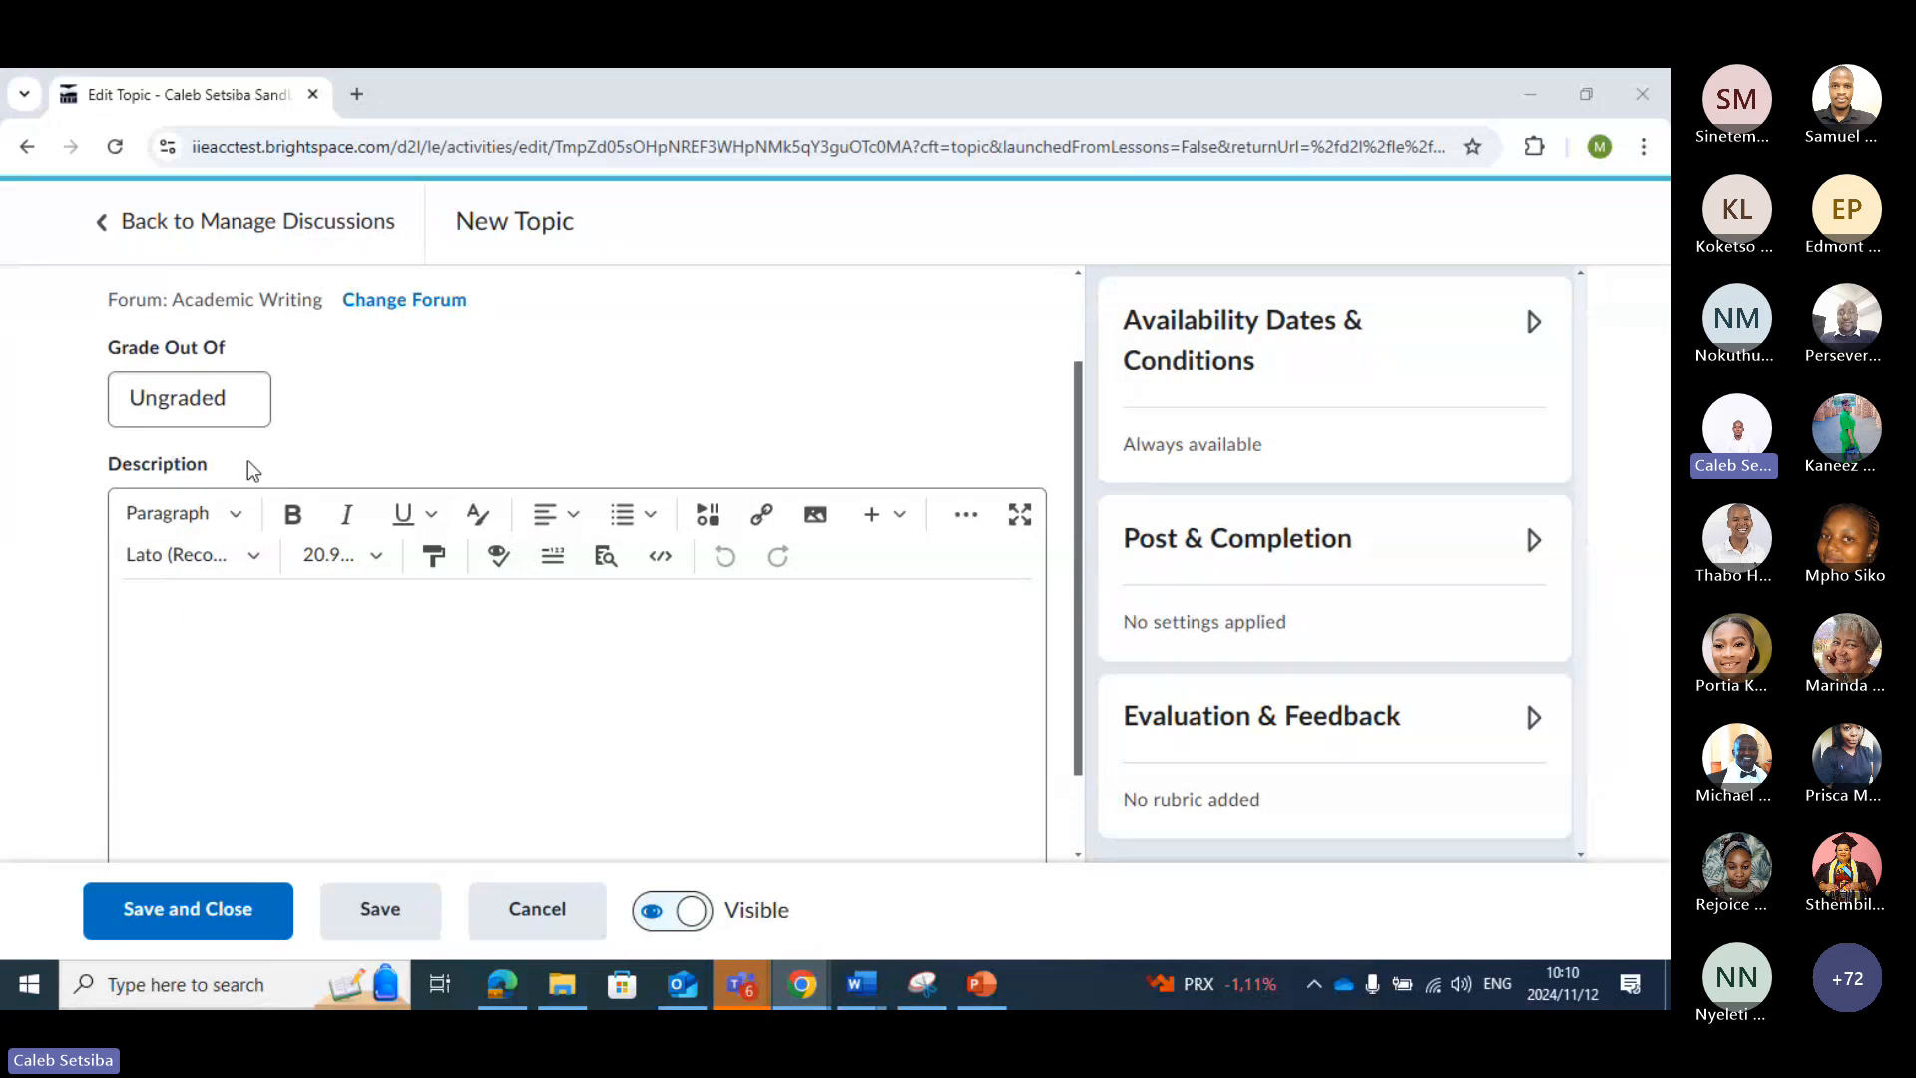
left_click(218, 397)
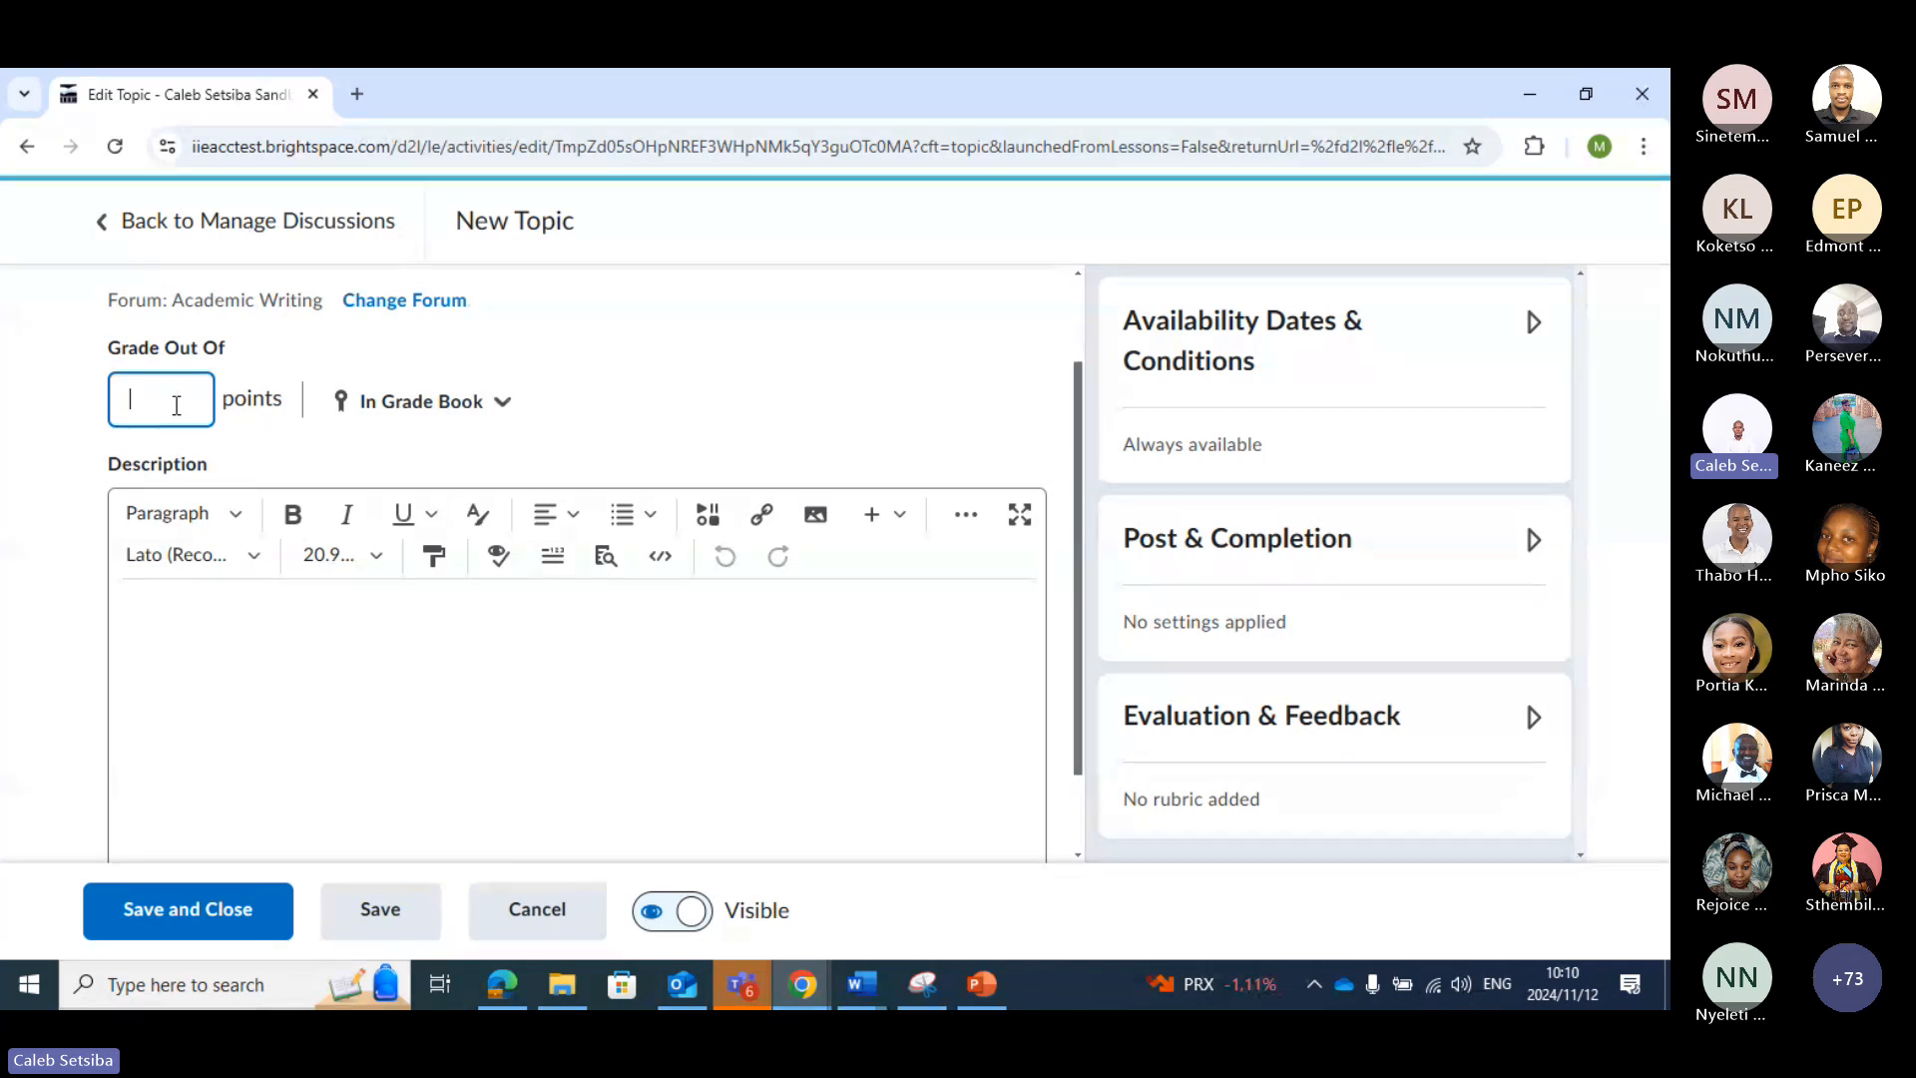
type("15")
left_click(509, 412)
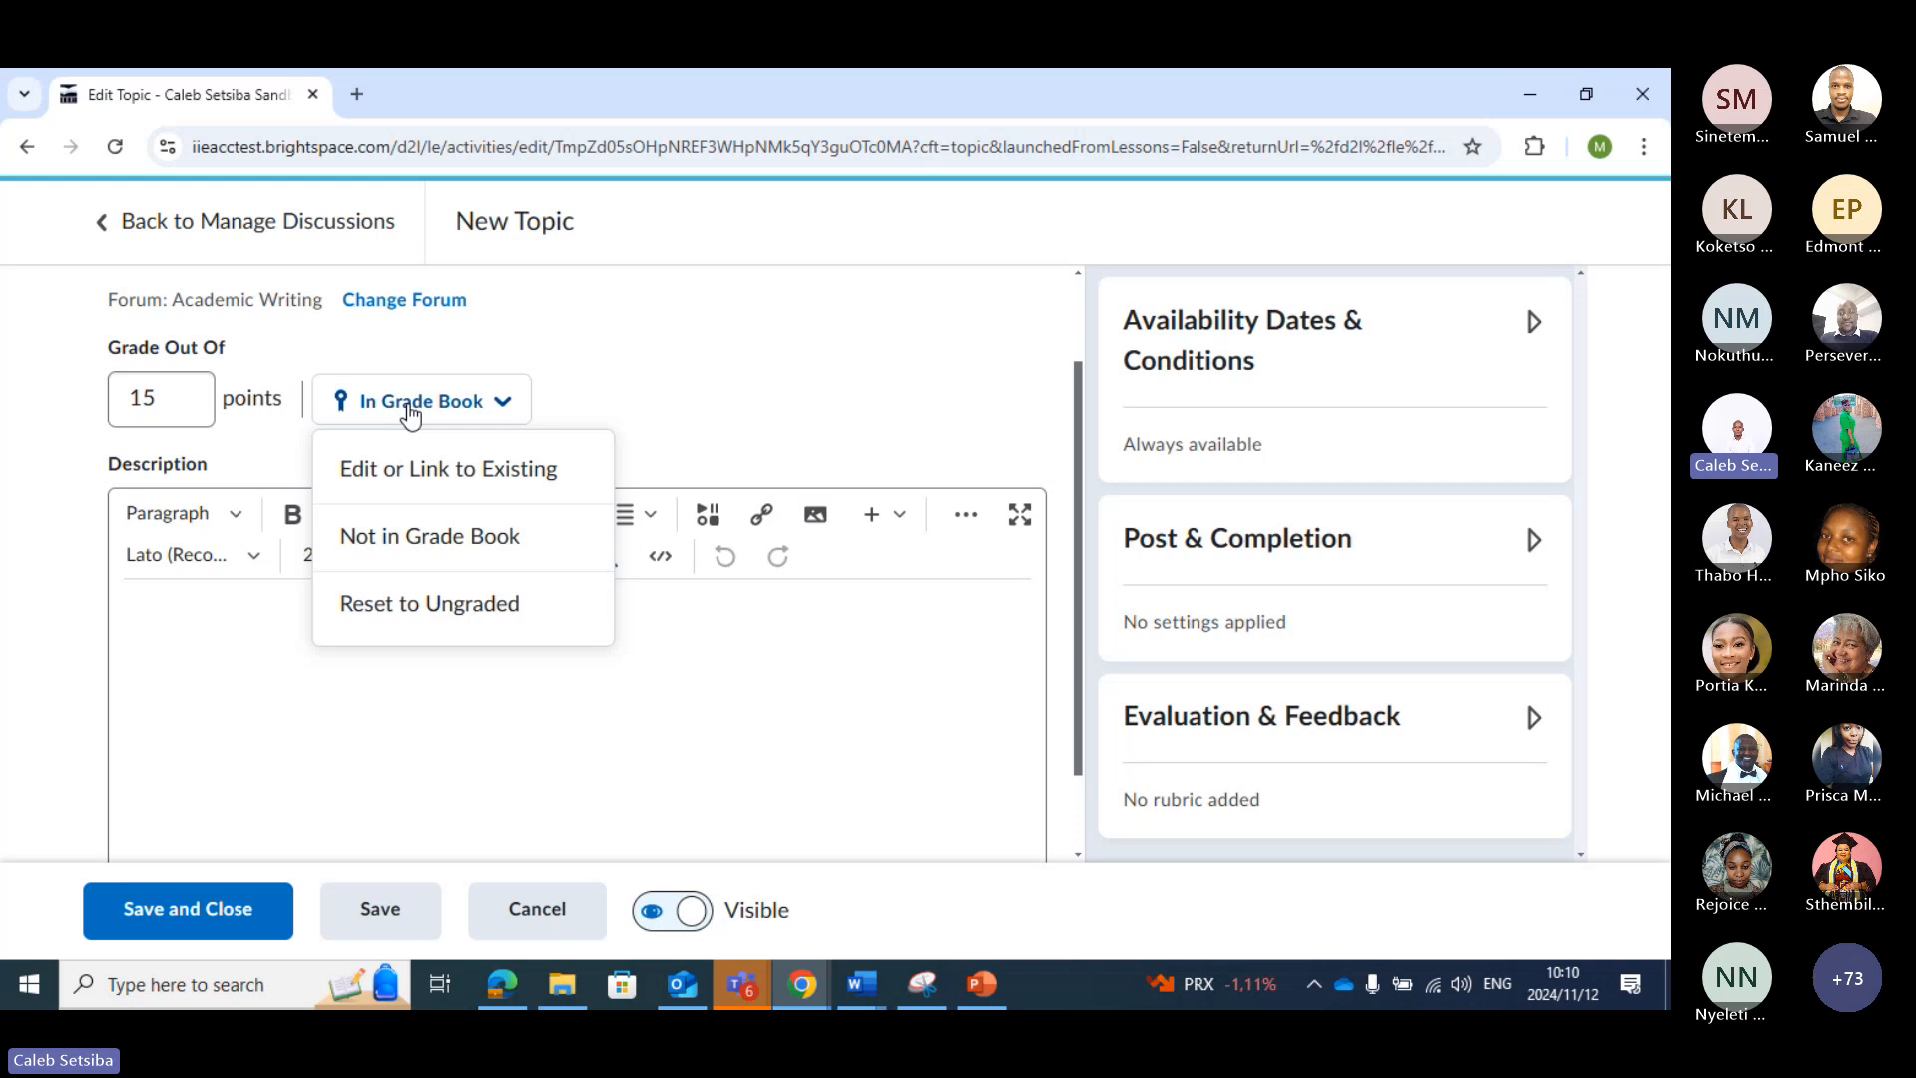
left_click(589, 399)
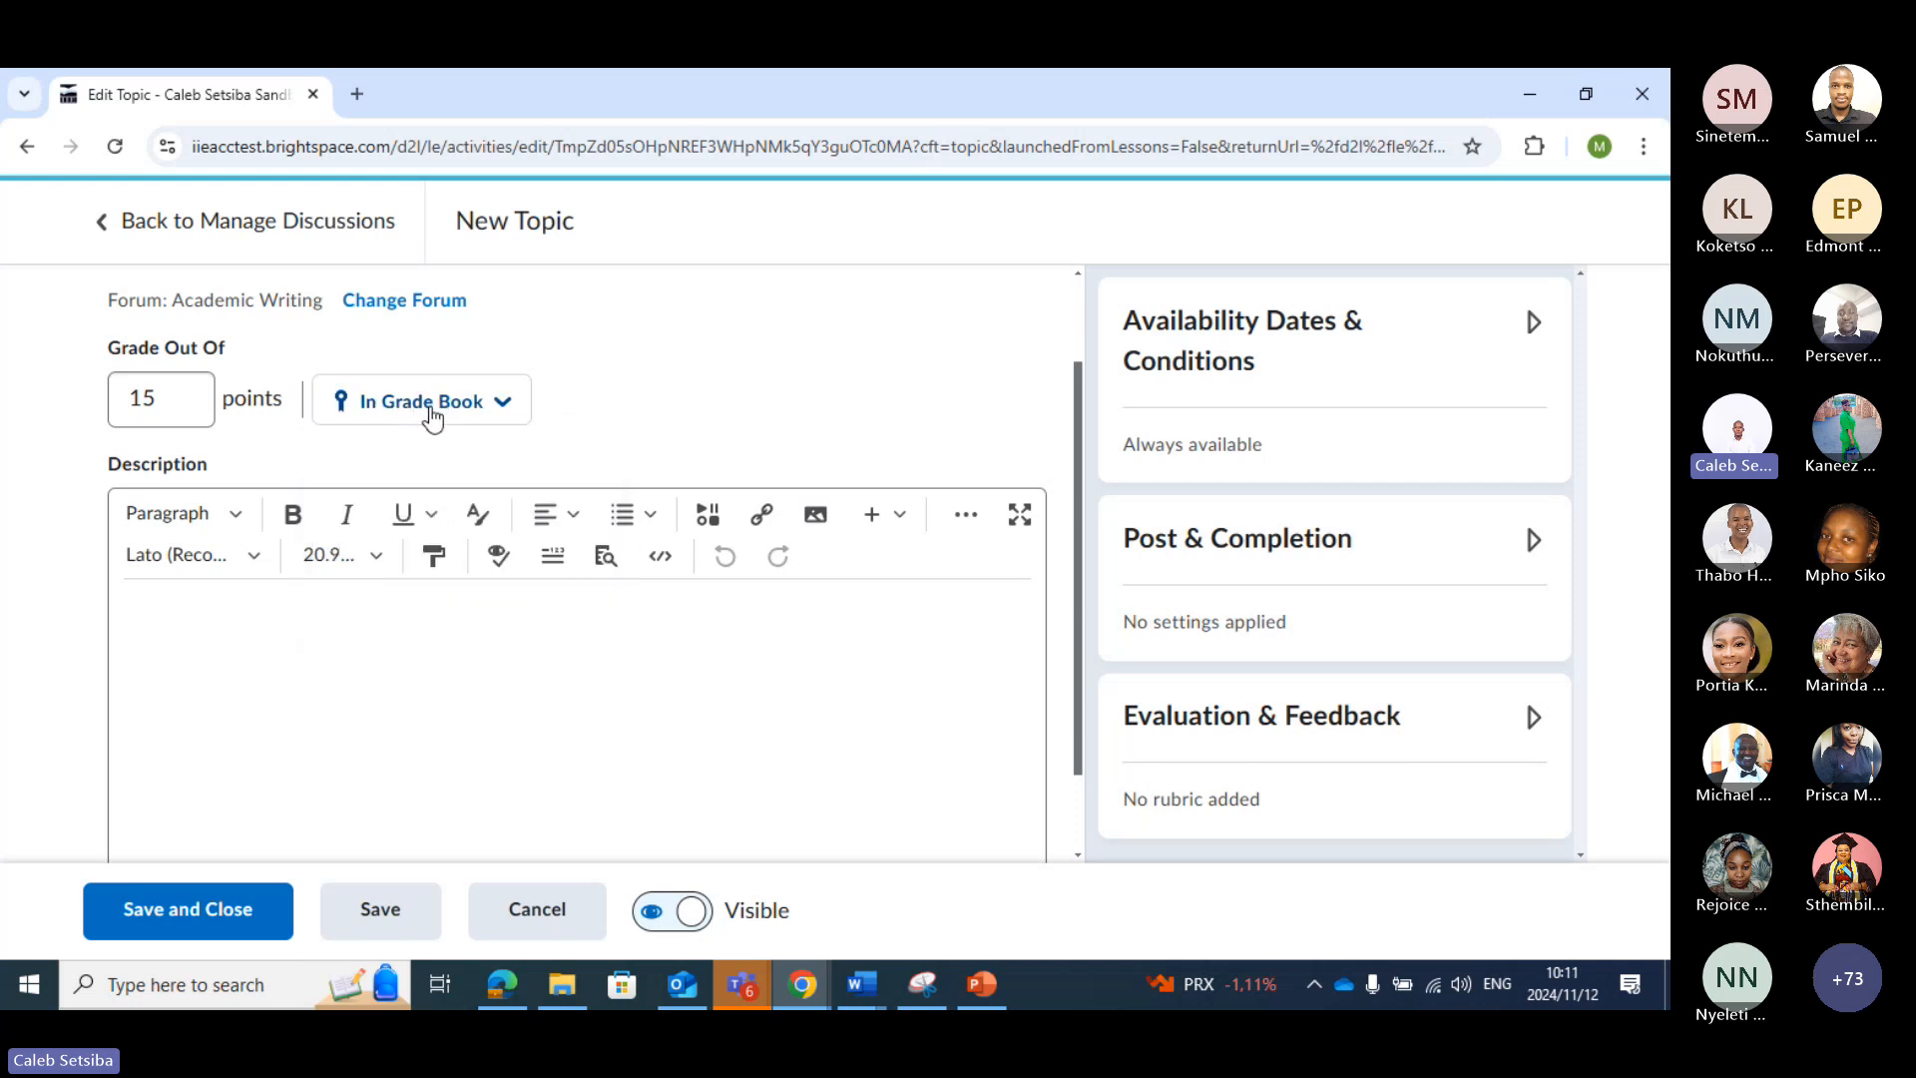
Review the new topic's settings with its description left blank, and save and close the topic
scroll(399, 421, "down", 1)
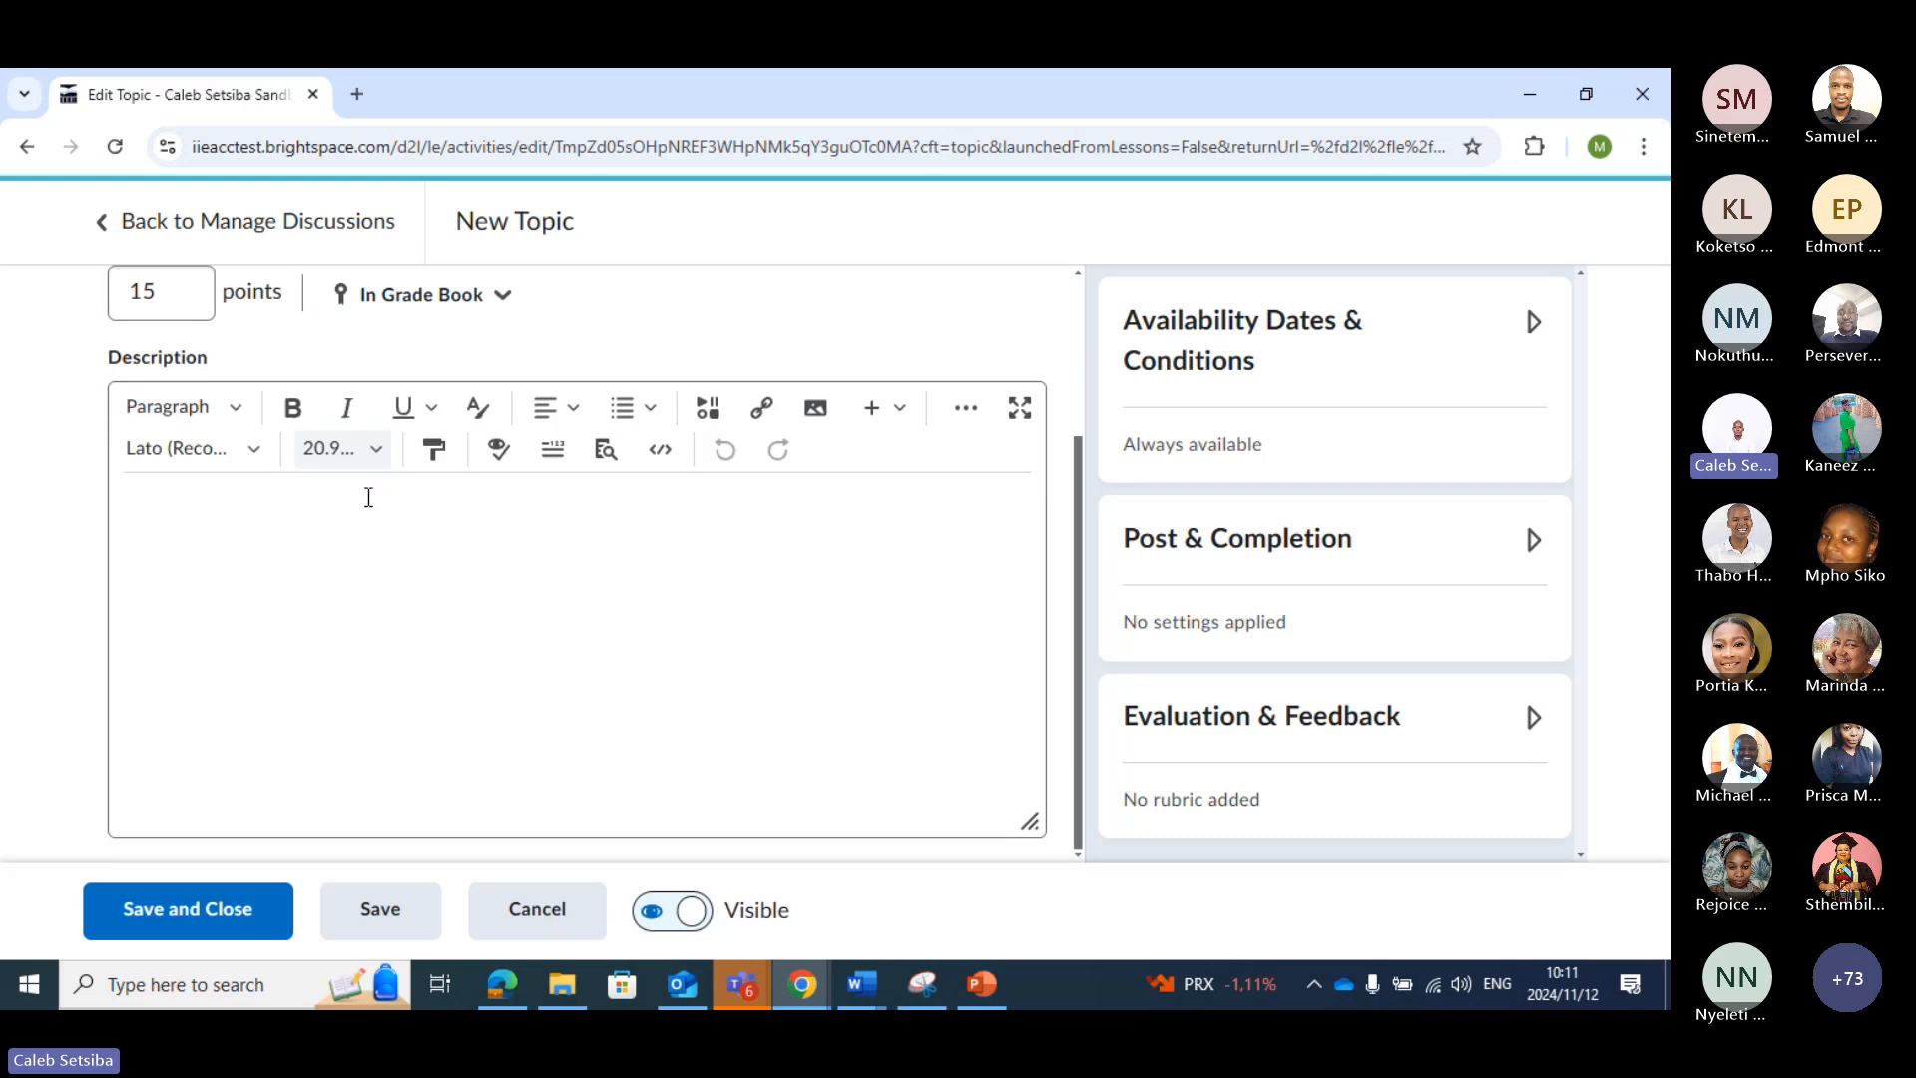
left_click(257, 544)
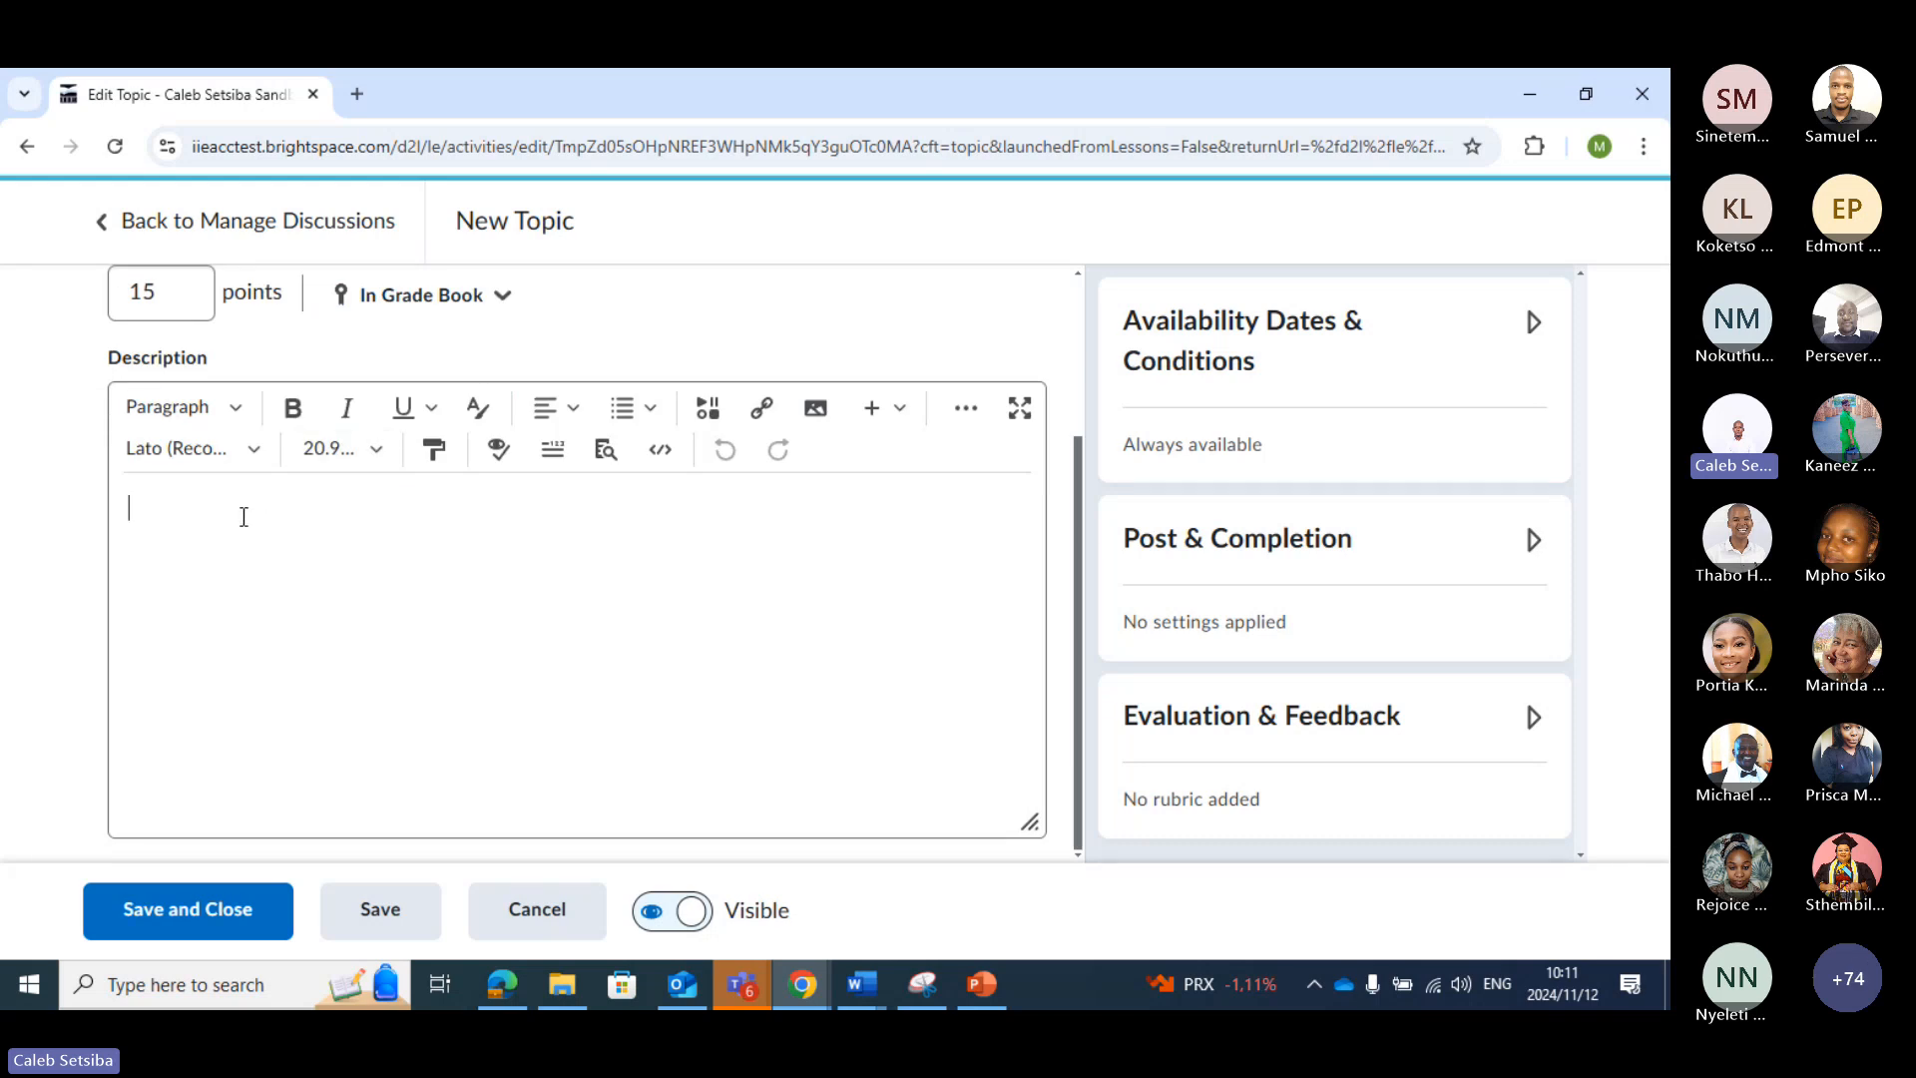
scroll(244, 517, "up", 1)
scroll(243, 517, "down", 1)
left_click(211, 908)
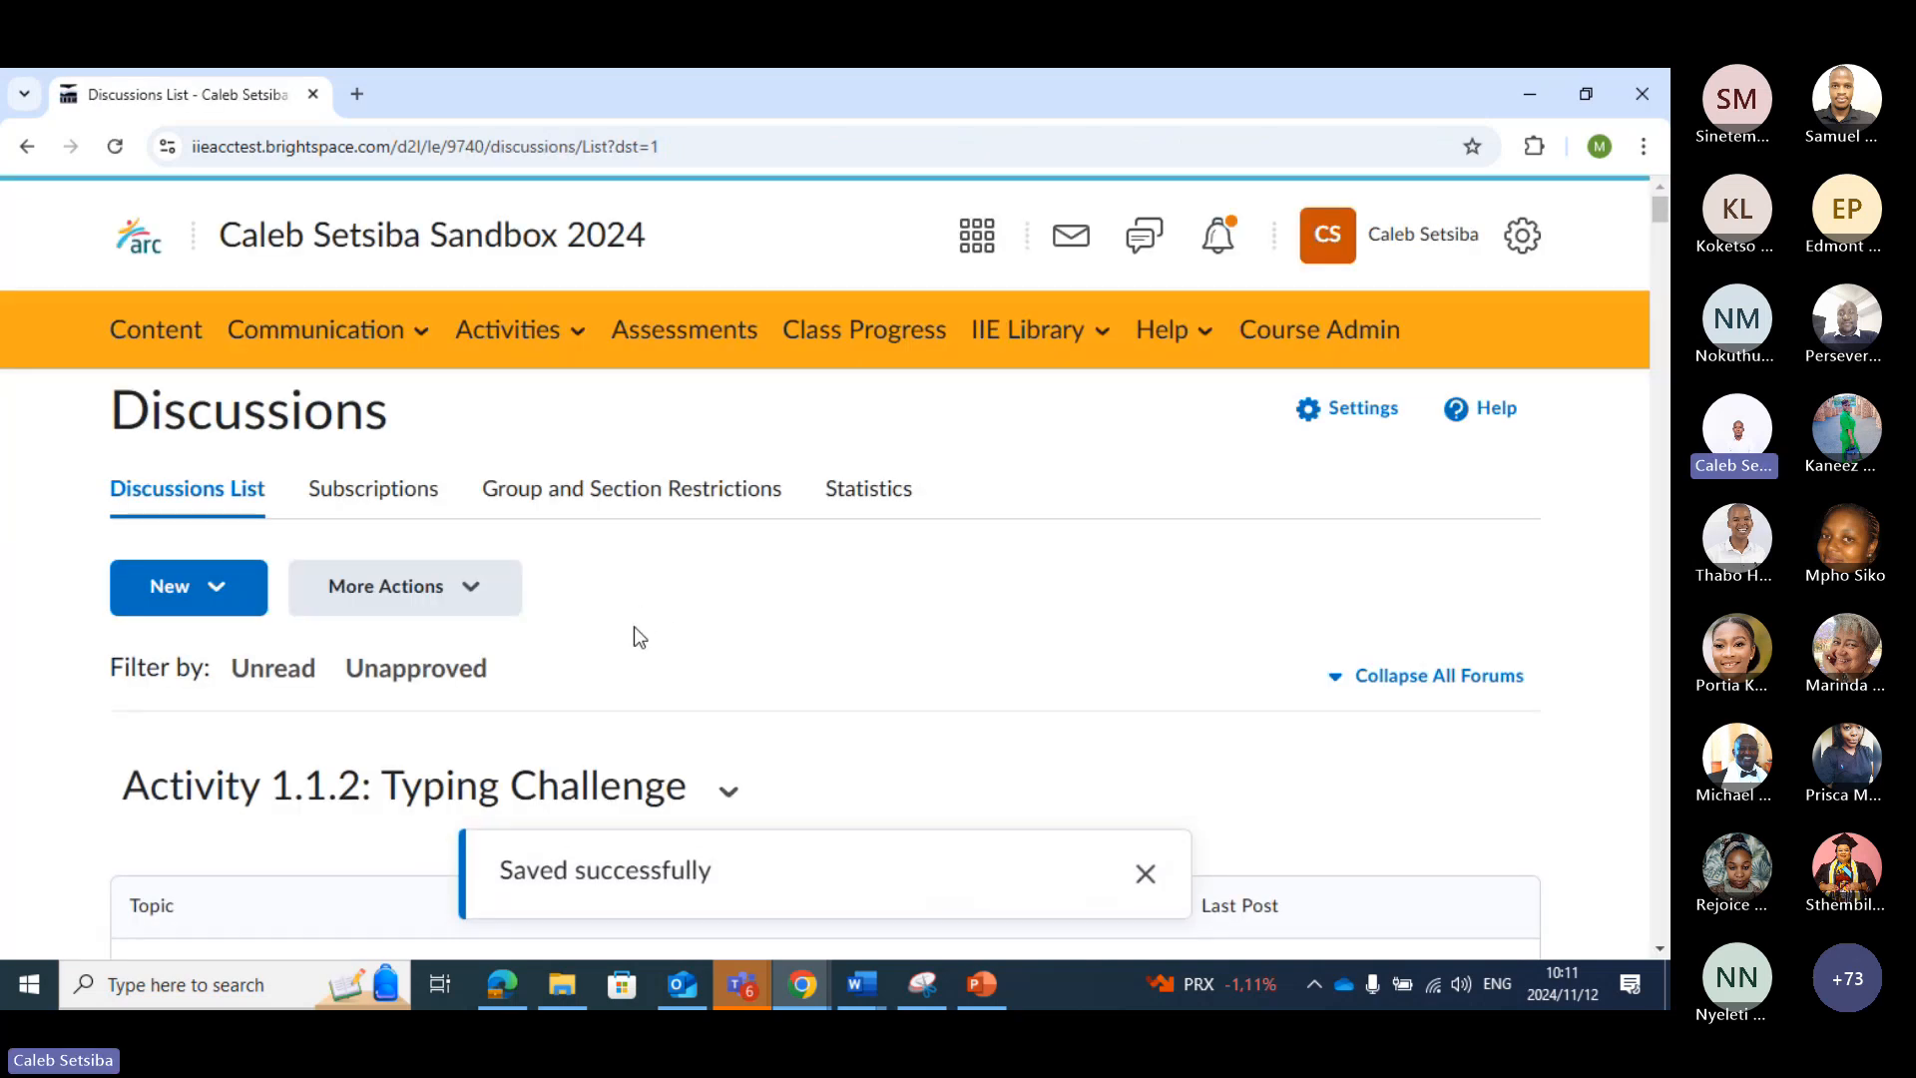
Look over the start of the discussions list and examine which additional actions are available for managing discussions
scroll(642, 639, "down", 8)
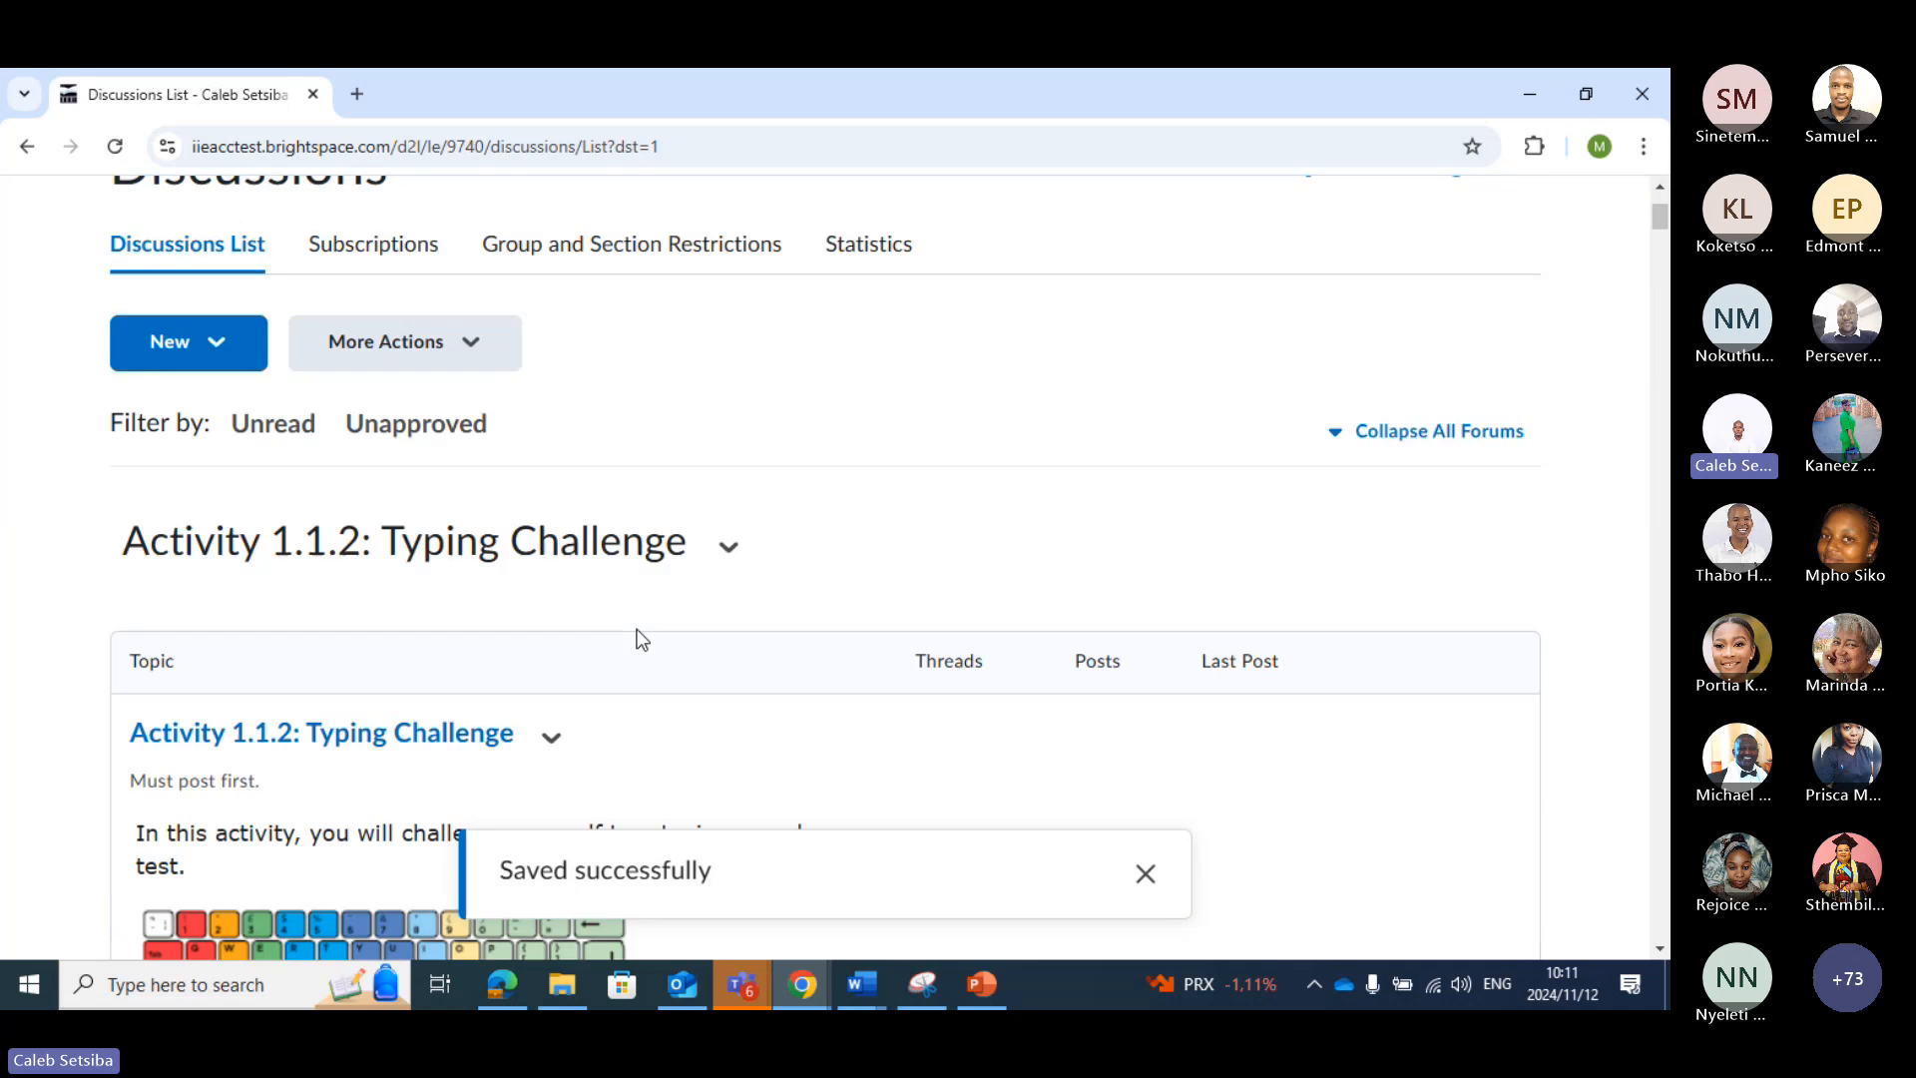
scroll(634, 626, "up", 3)
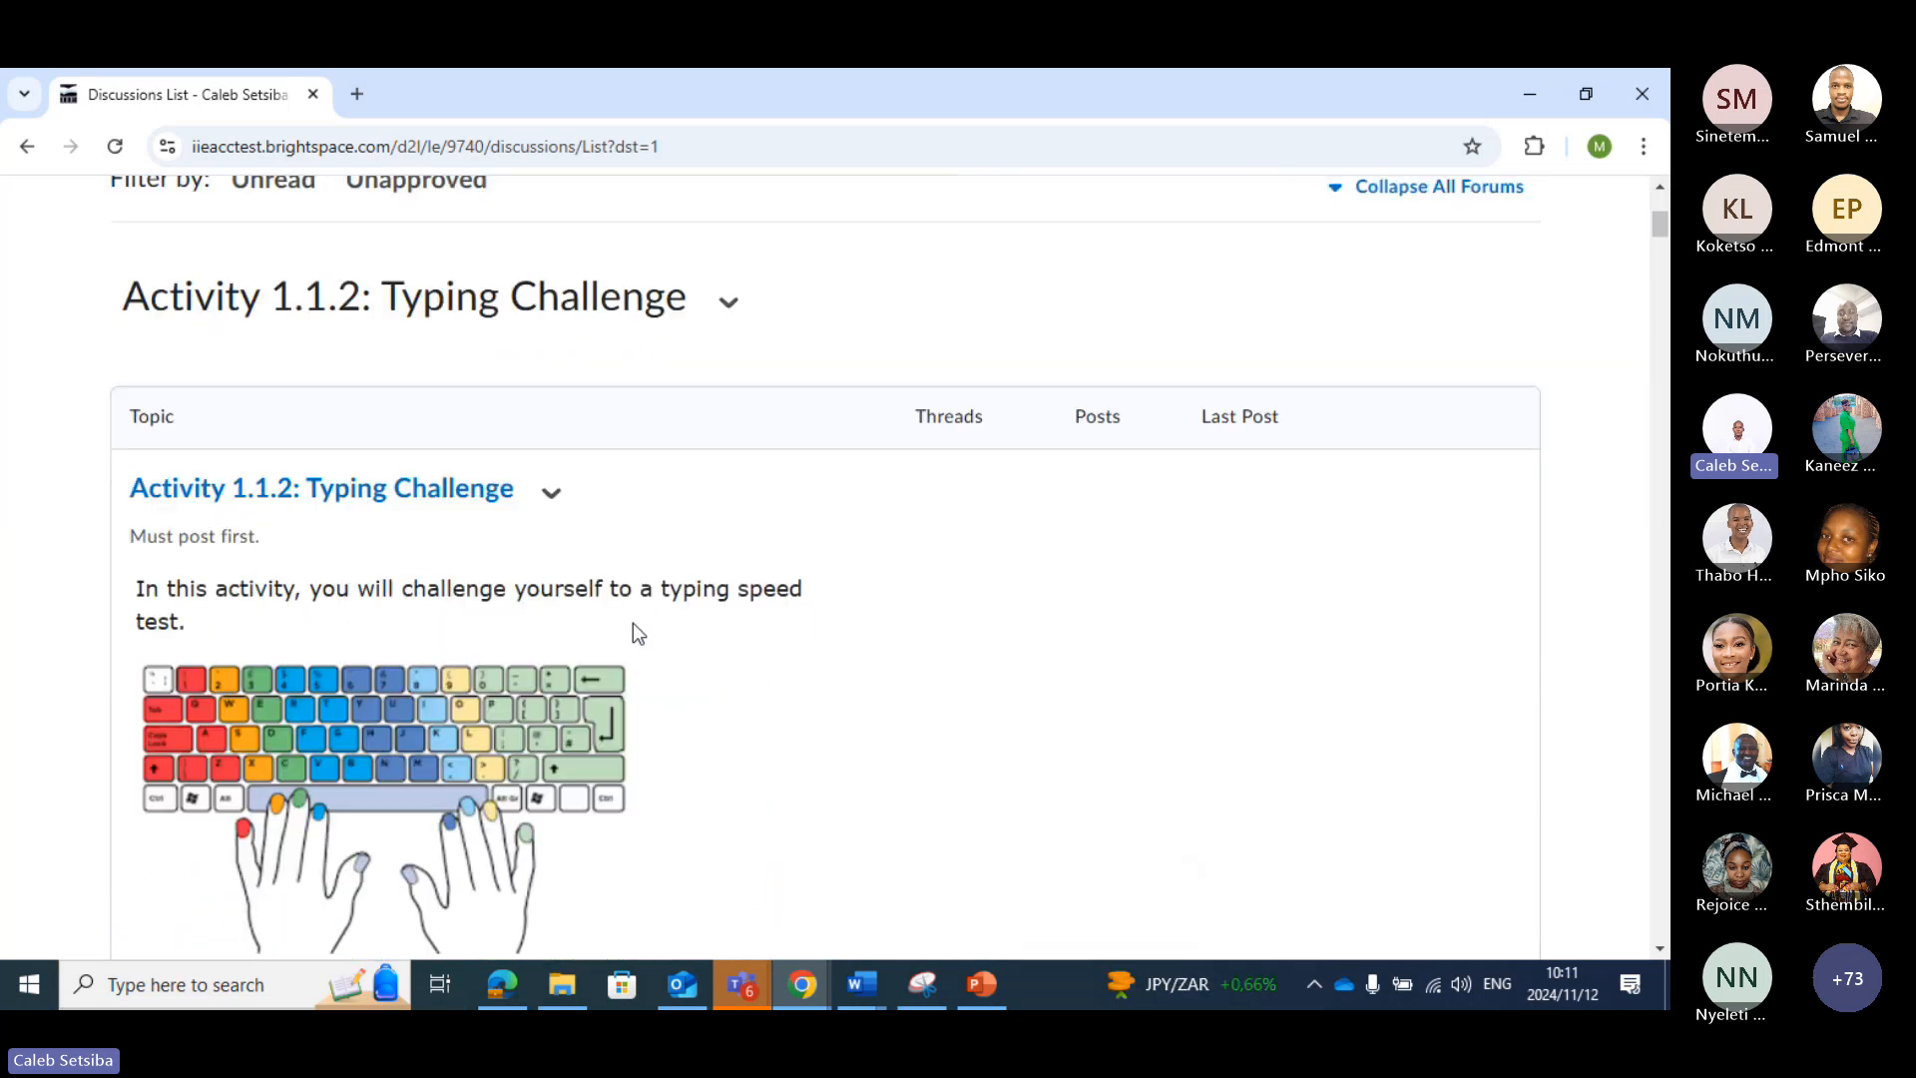
scroll(628, 621, "down", 1)
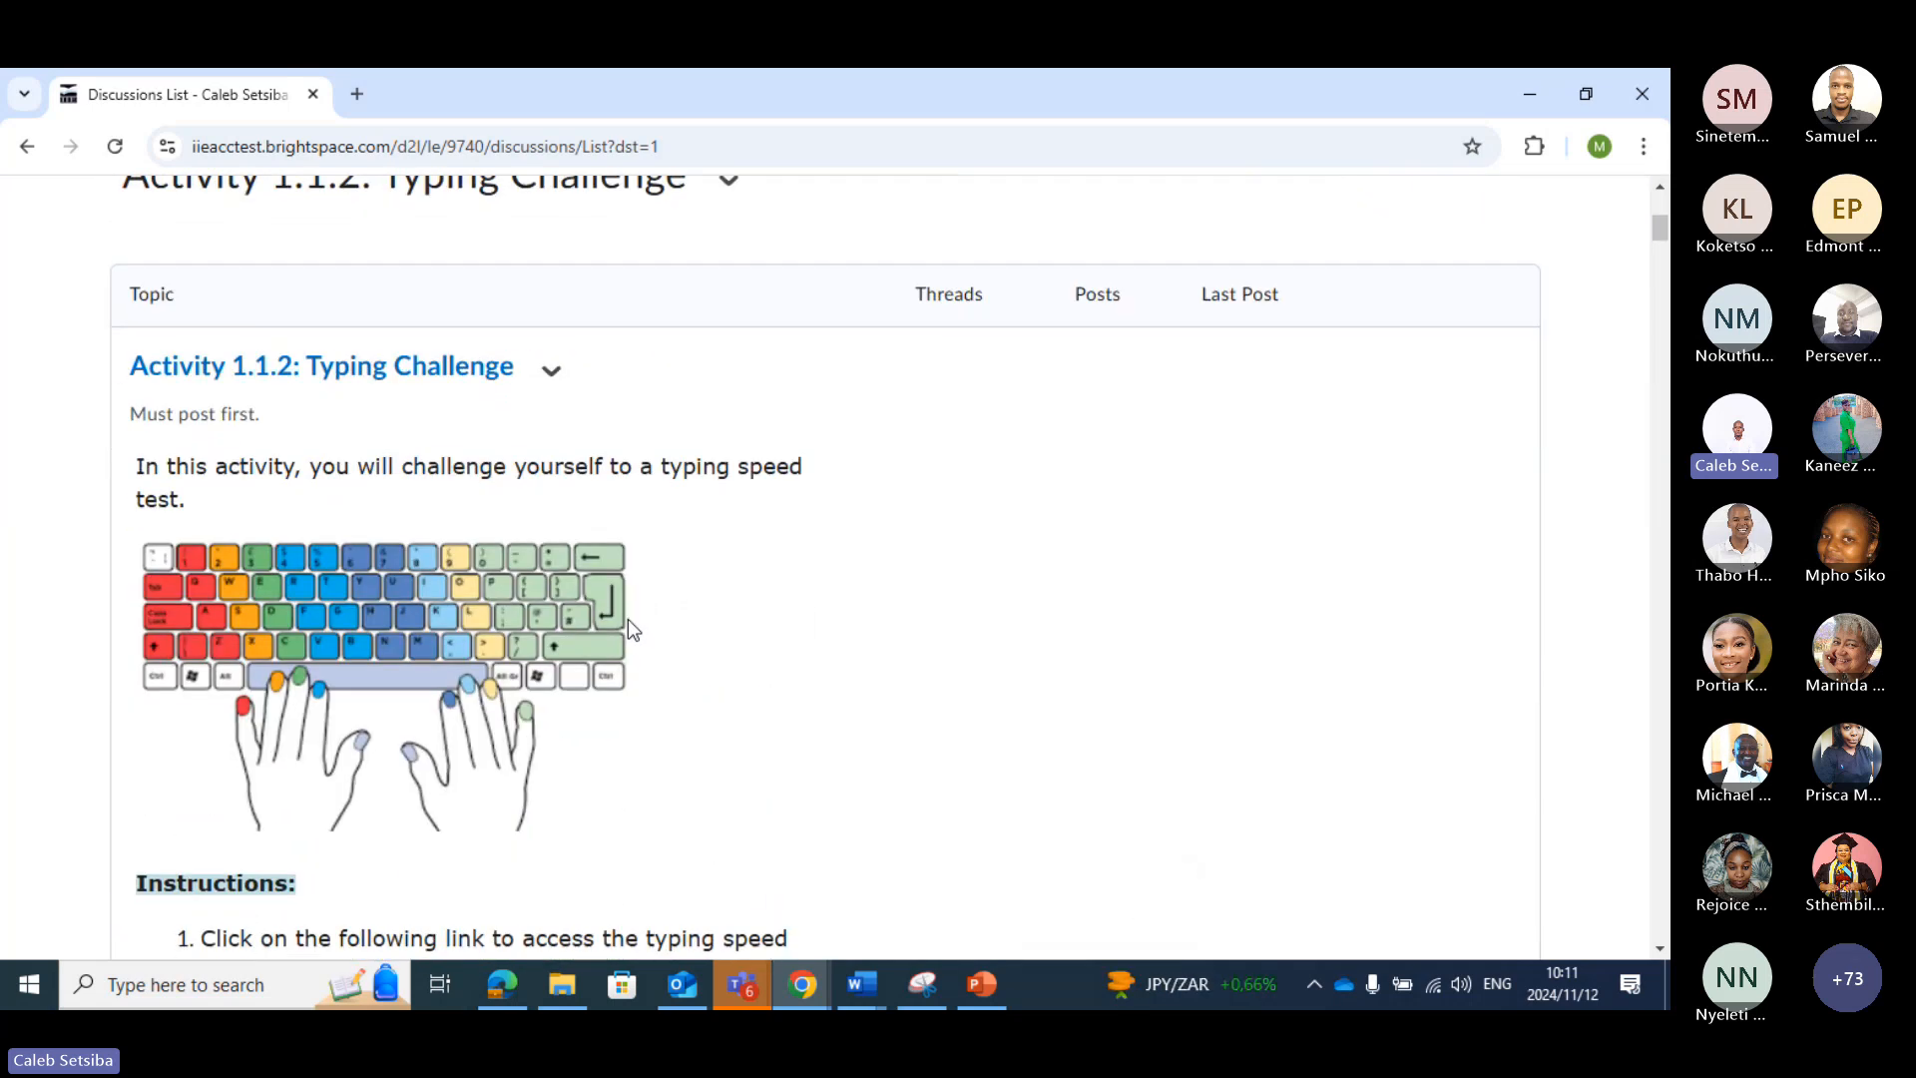
scroll(639, 618, "up", 5)
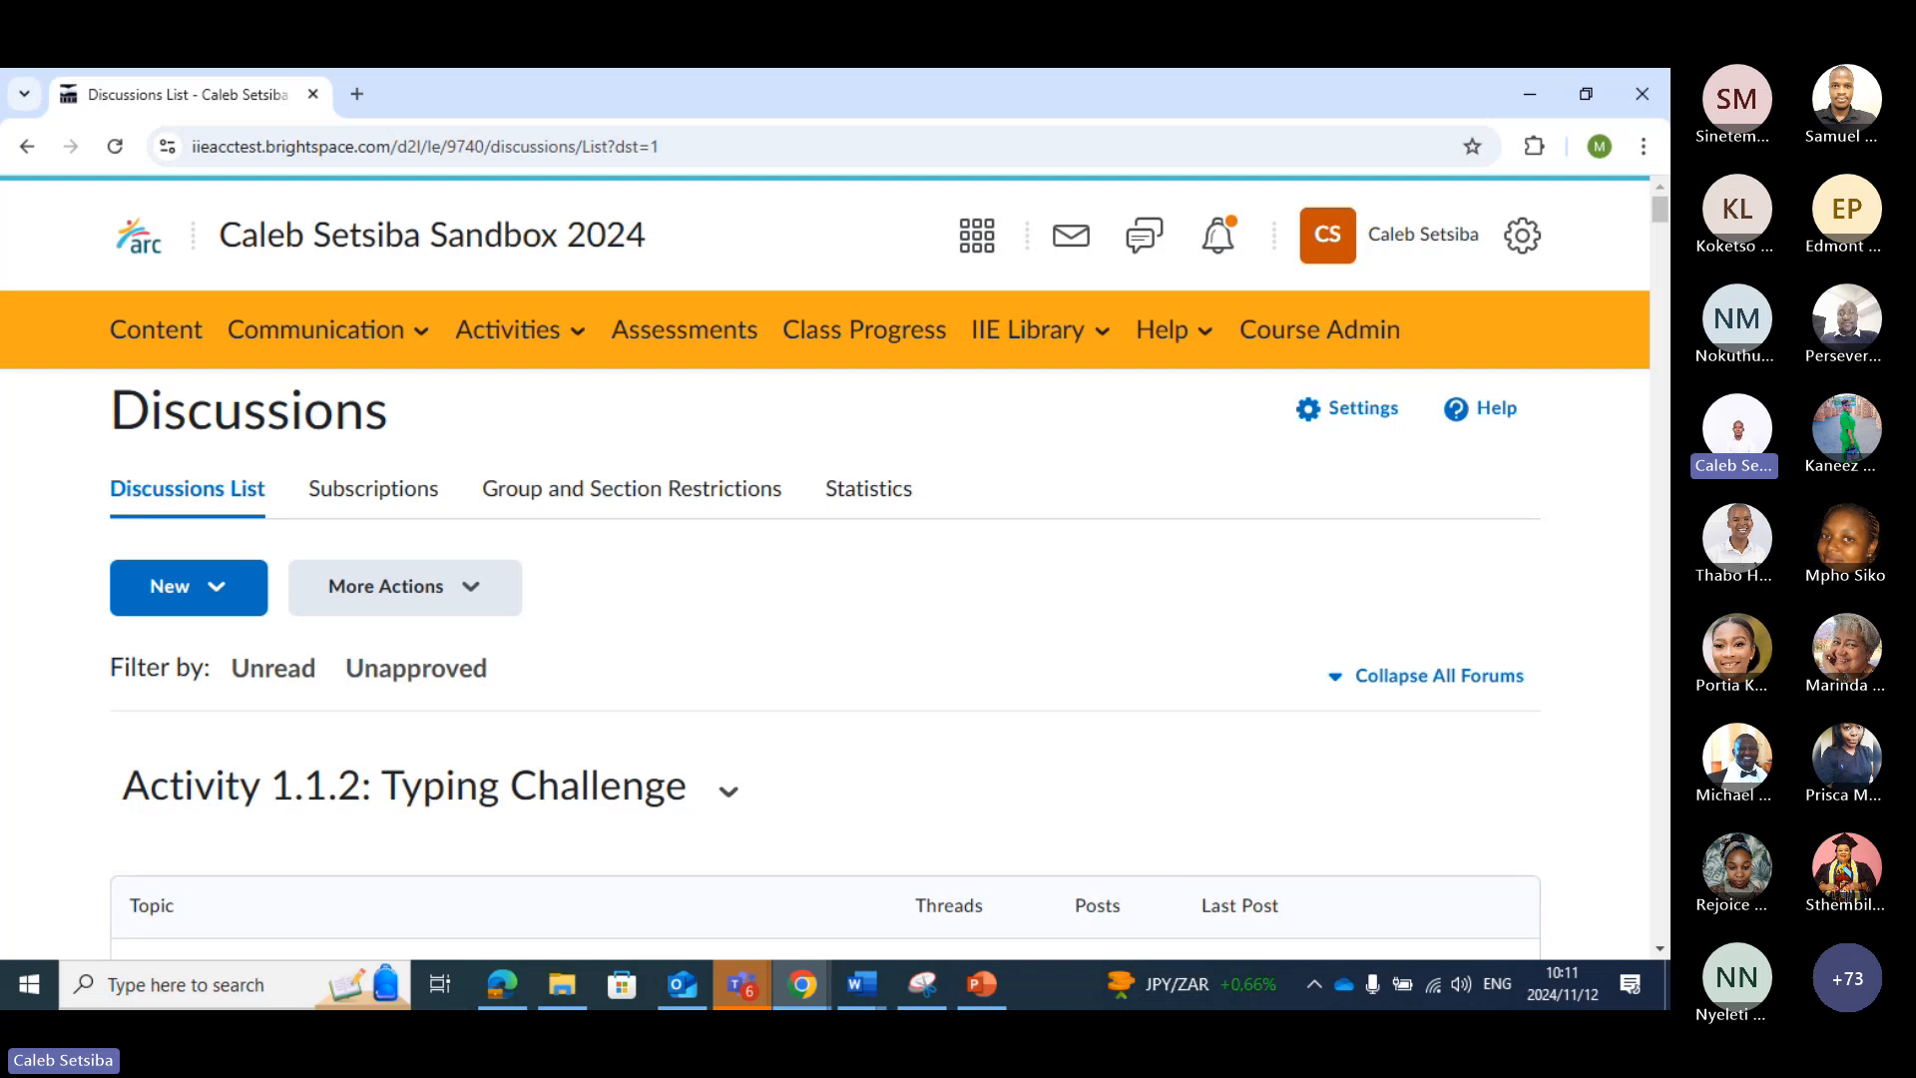
scroll(648, 647, "down", 2)
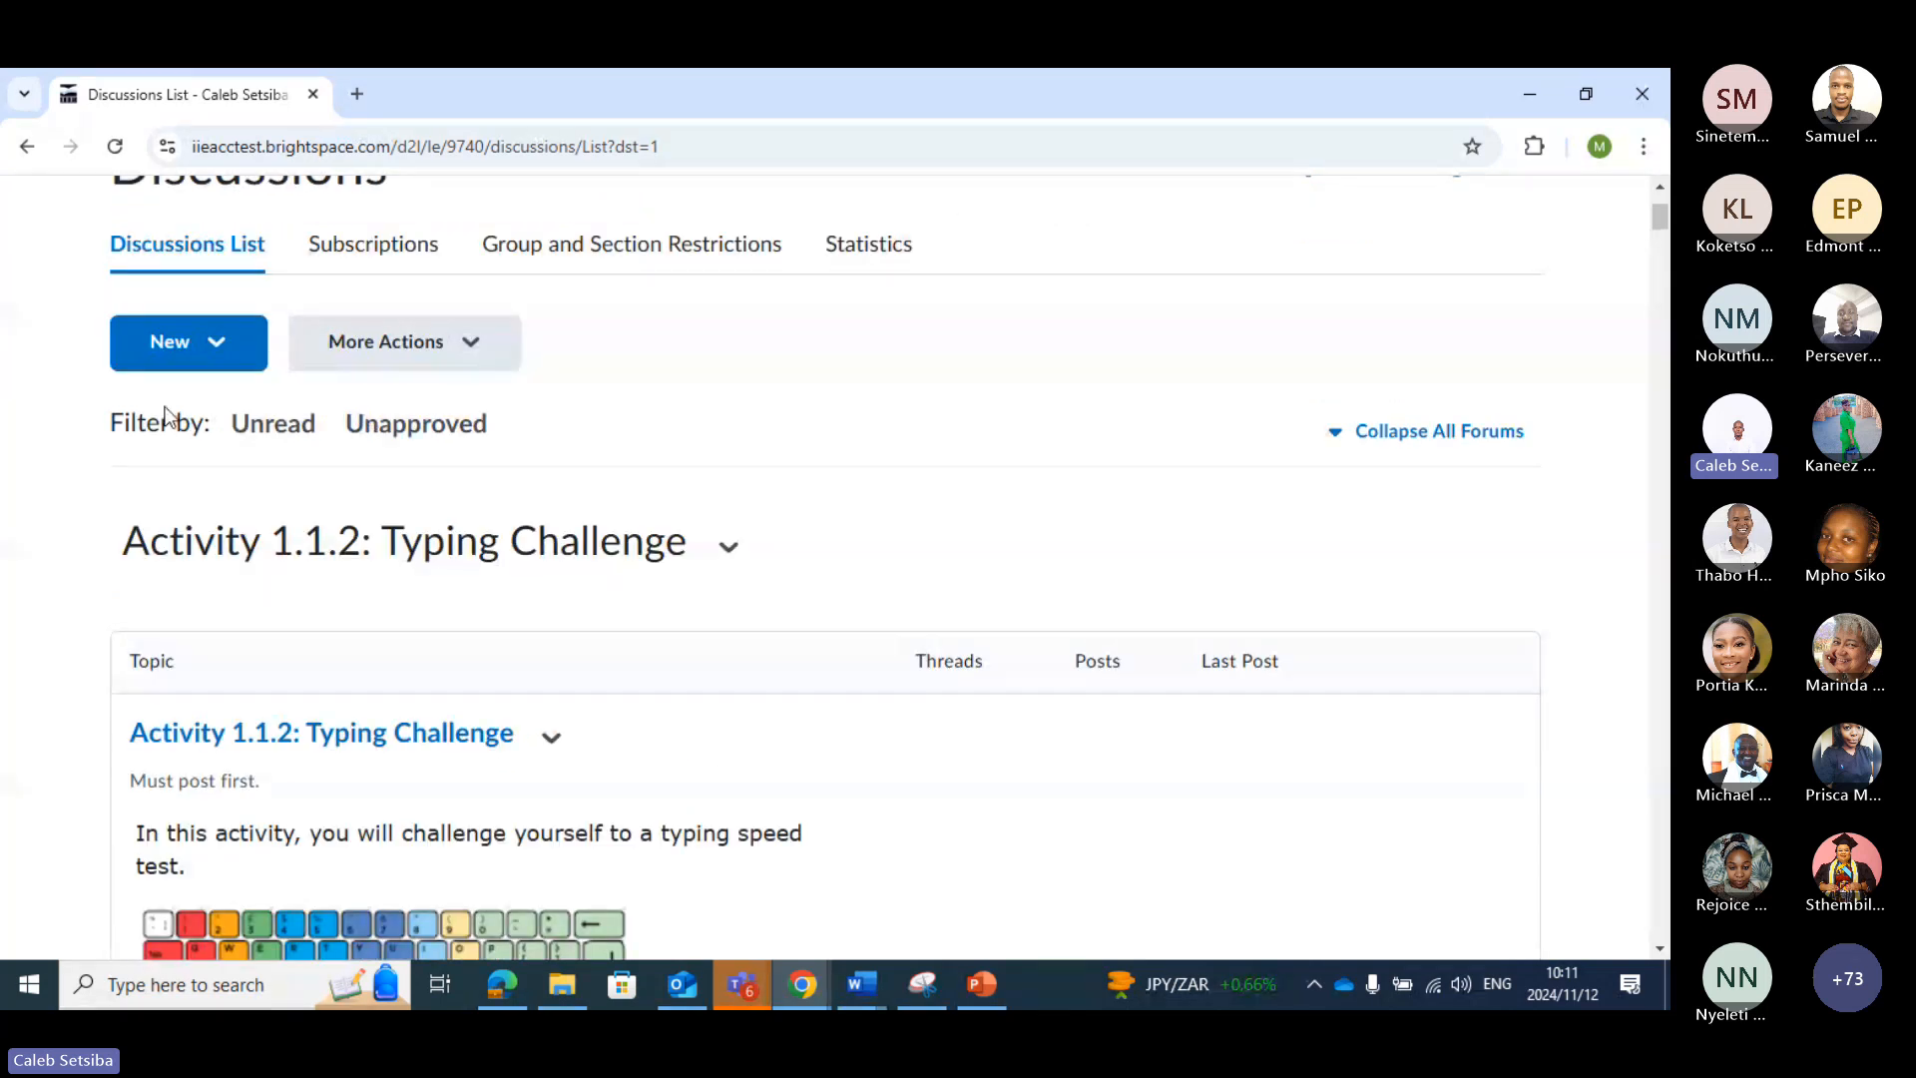
left_click(475, 359)
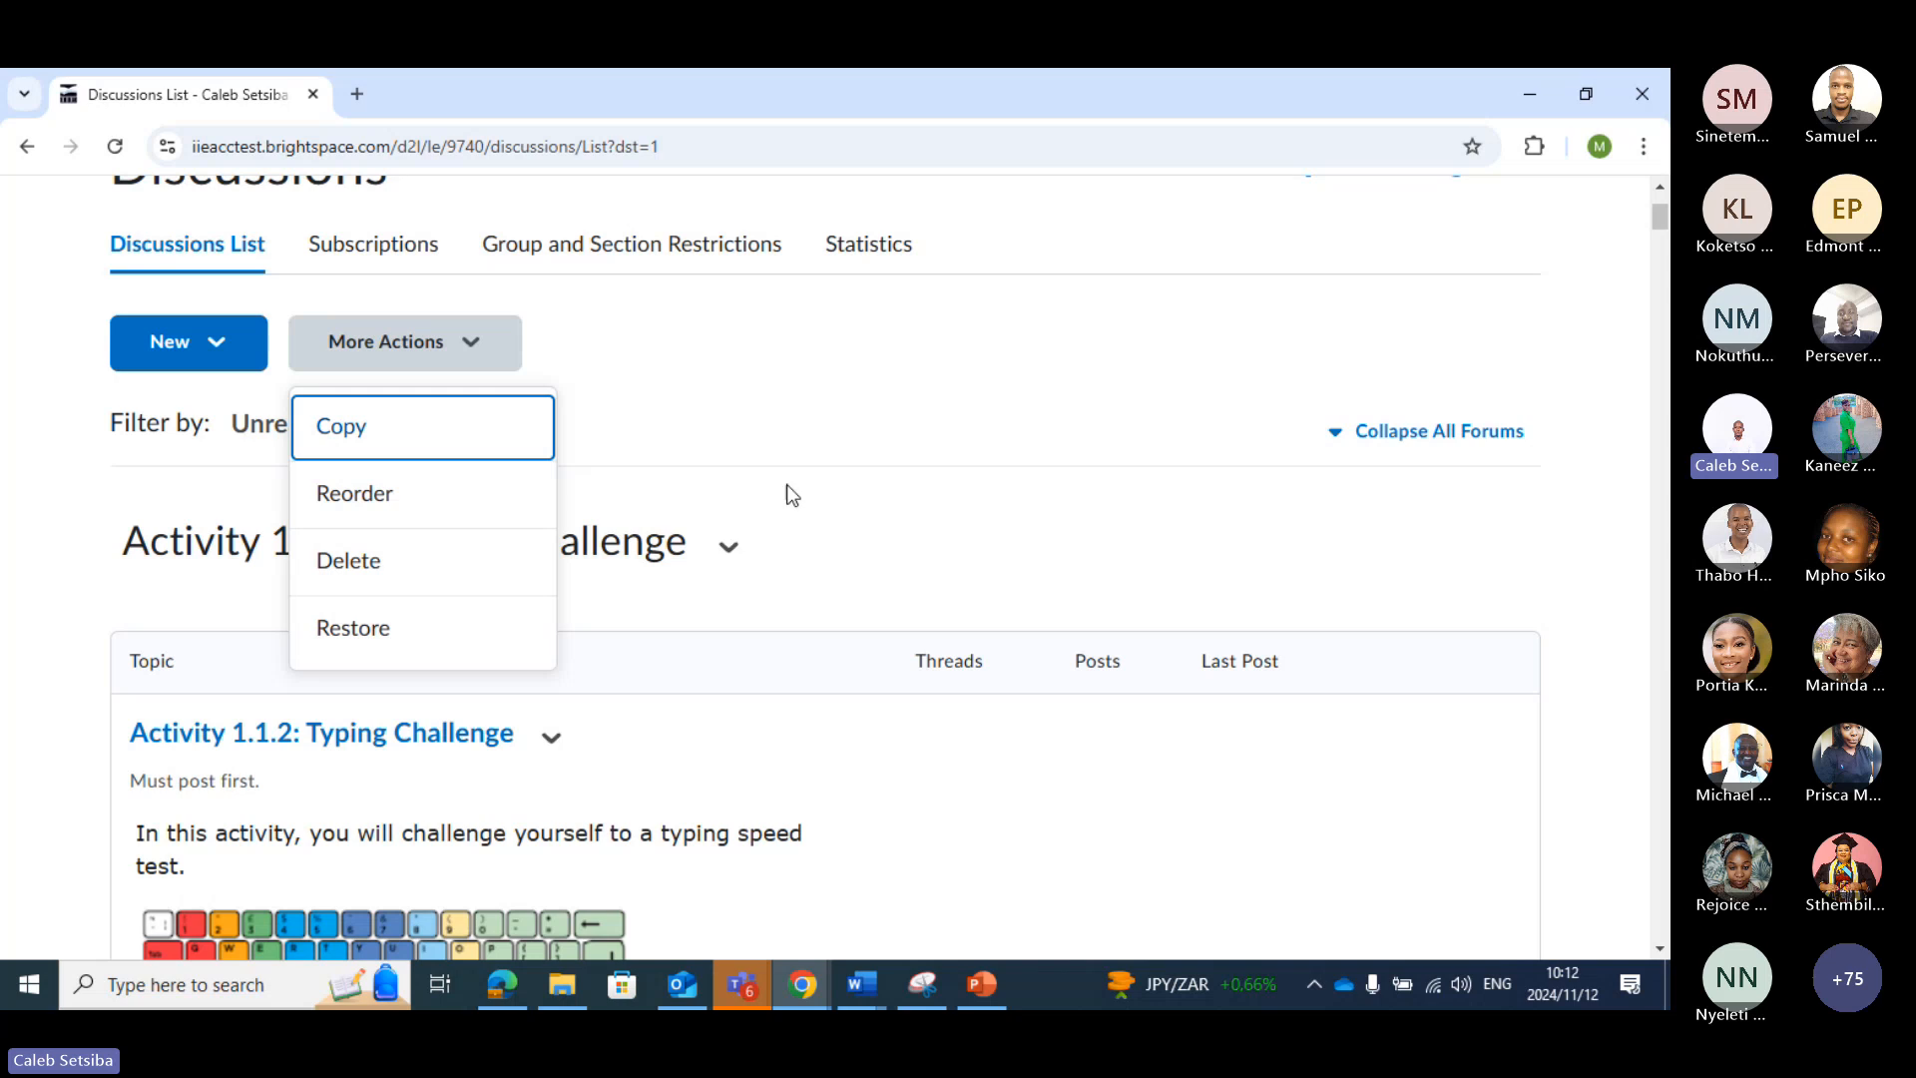
left_click(771, 419)
Find the "Characteristics of academic writing" topic in the Academic Writing forum, review its available actions, and open it for editing
scroll(758, 449, "down", 5)
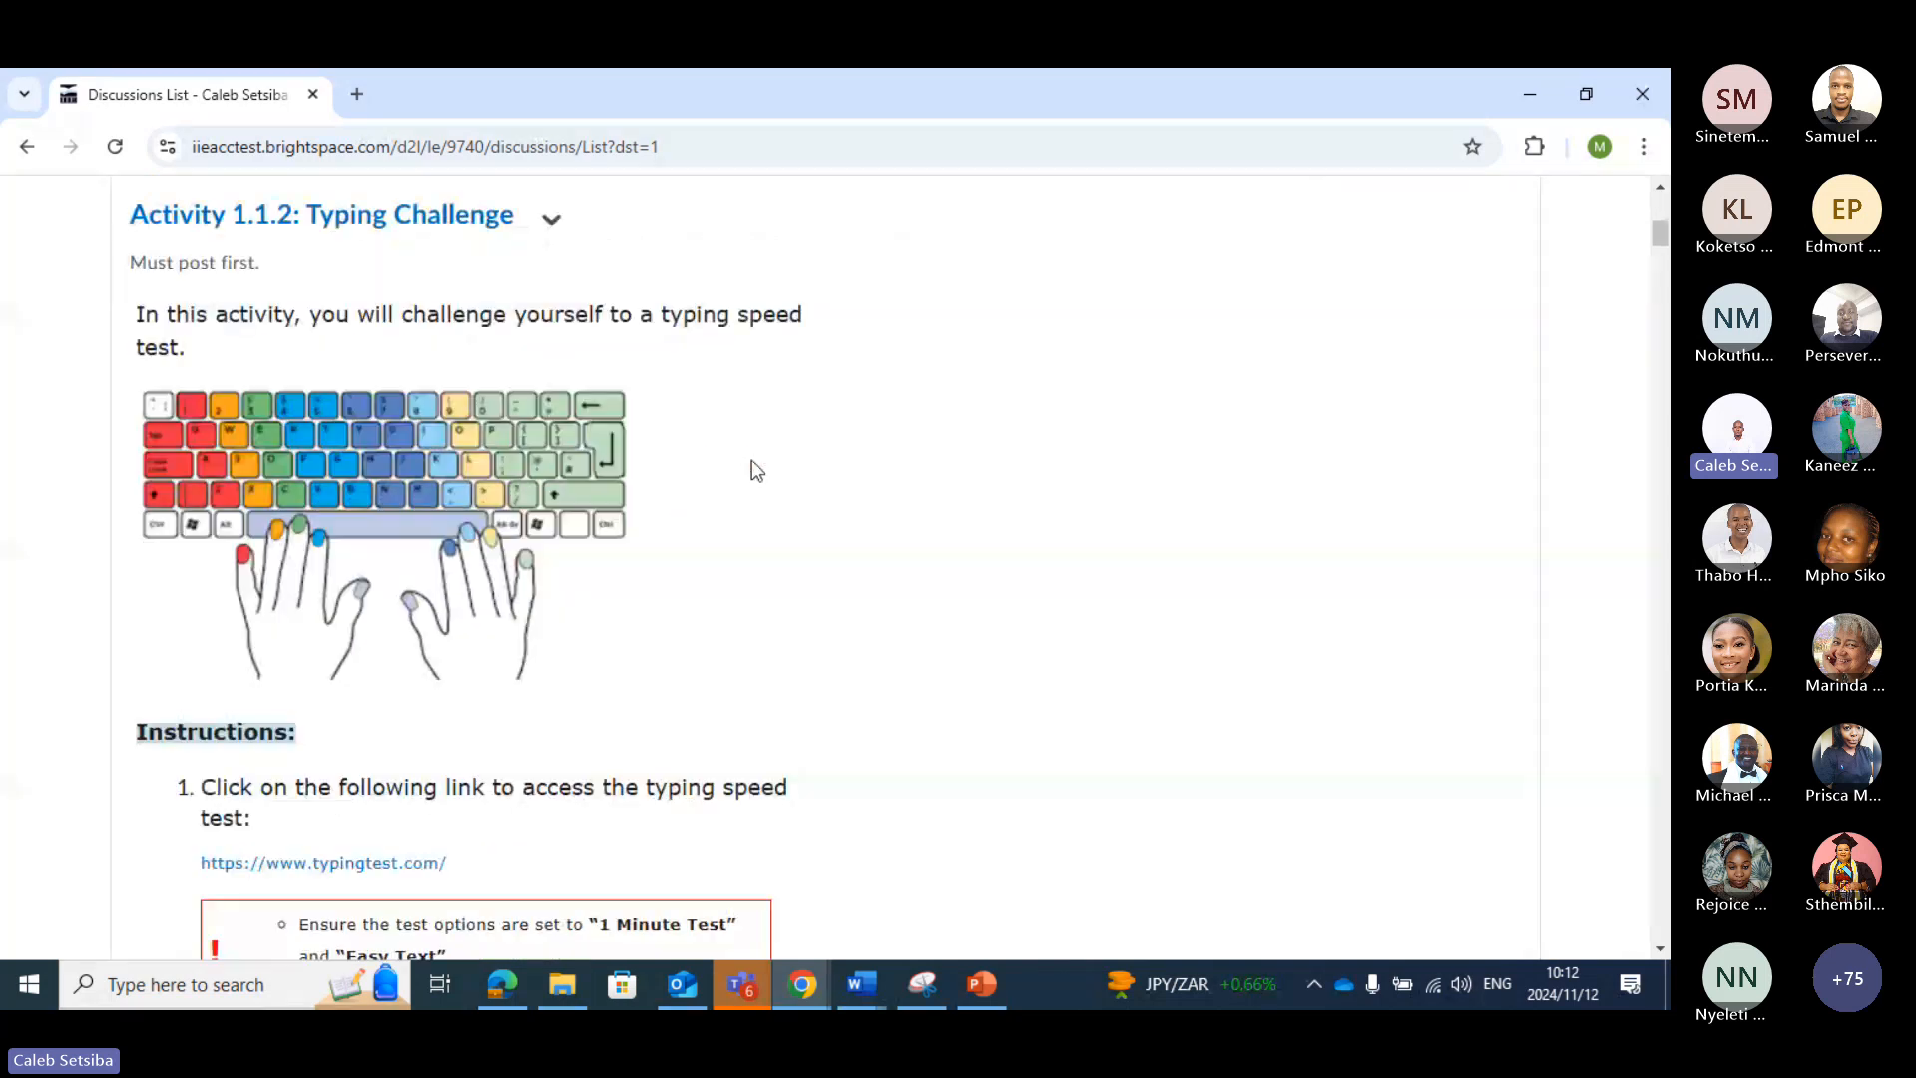
scroll(755, 469, "down", 5)
scroll(748, 469, "down", 15)
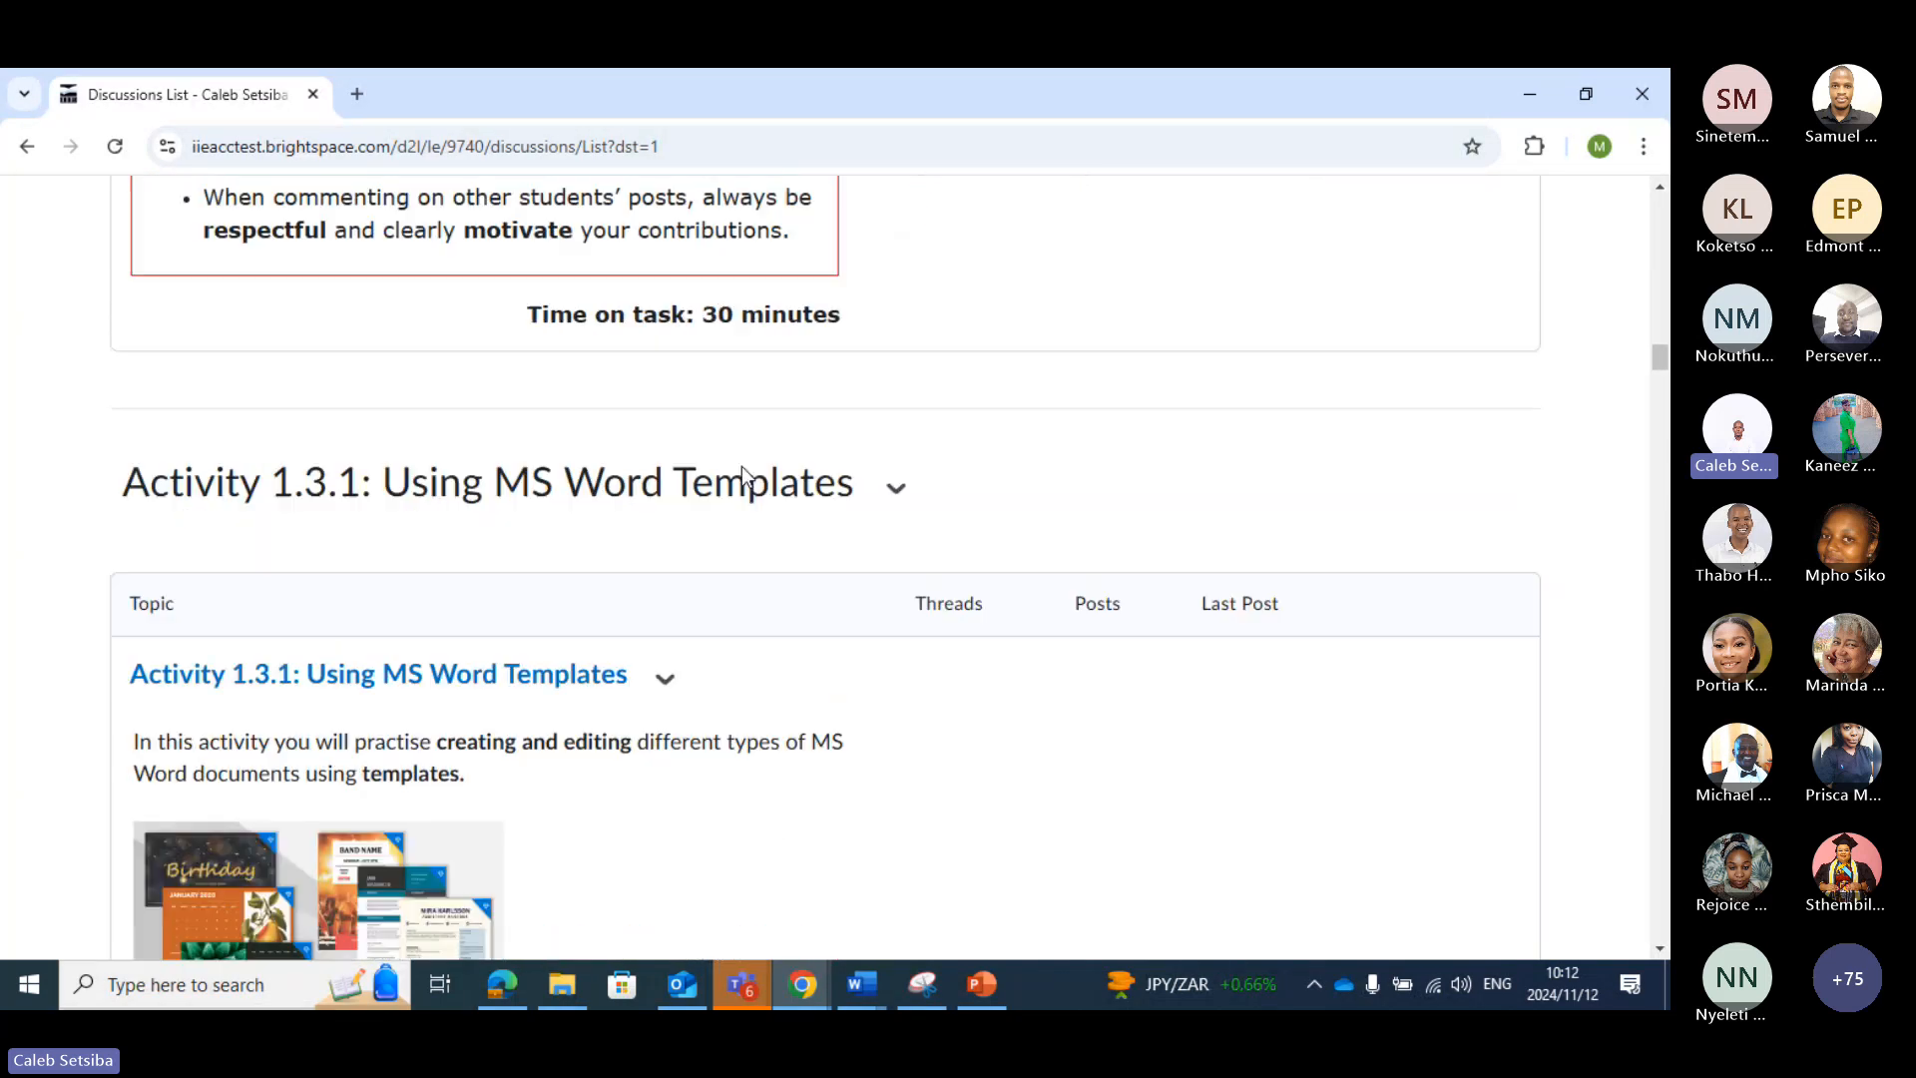
scroll(746, 476, "down", 20)
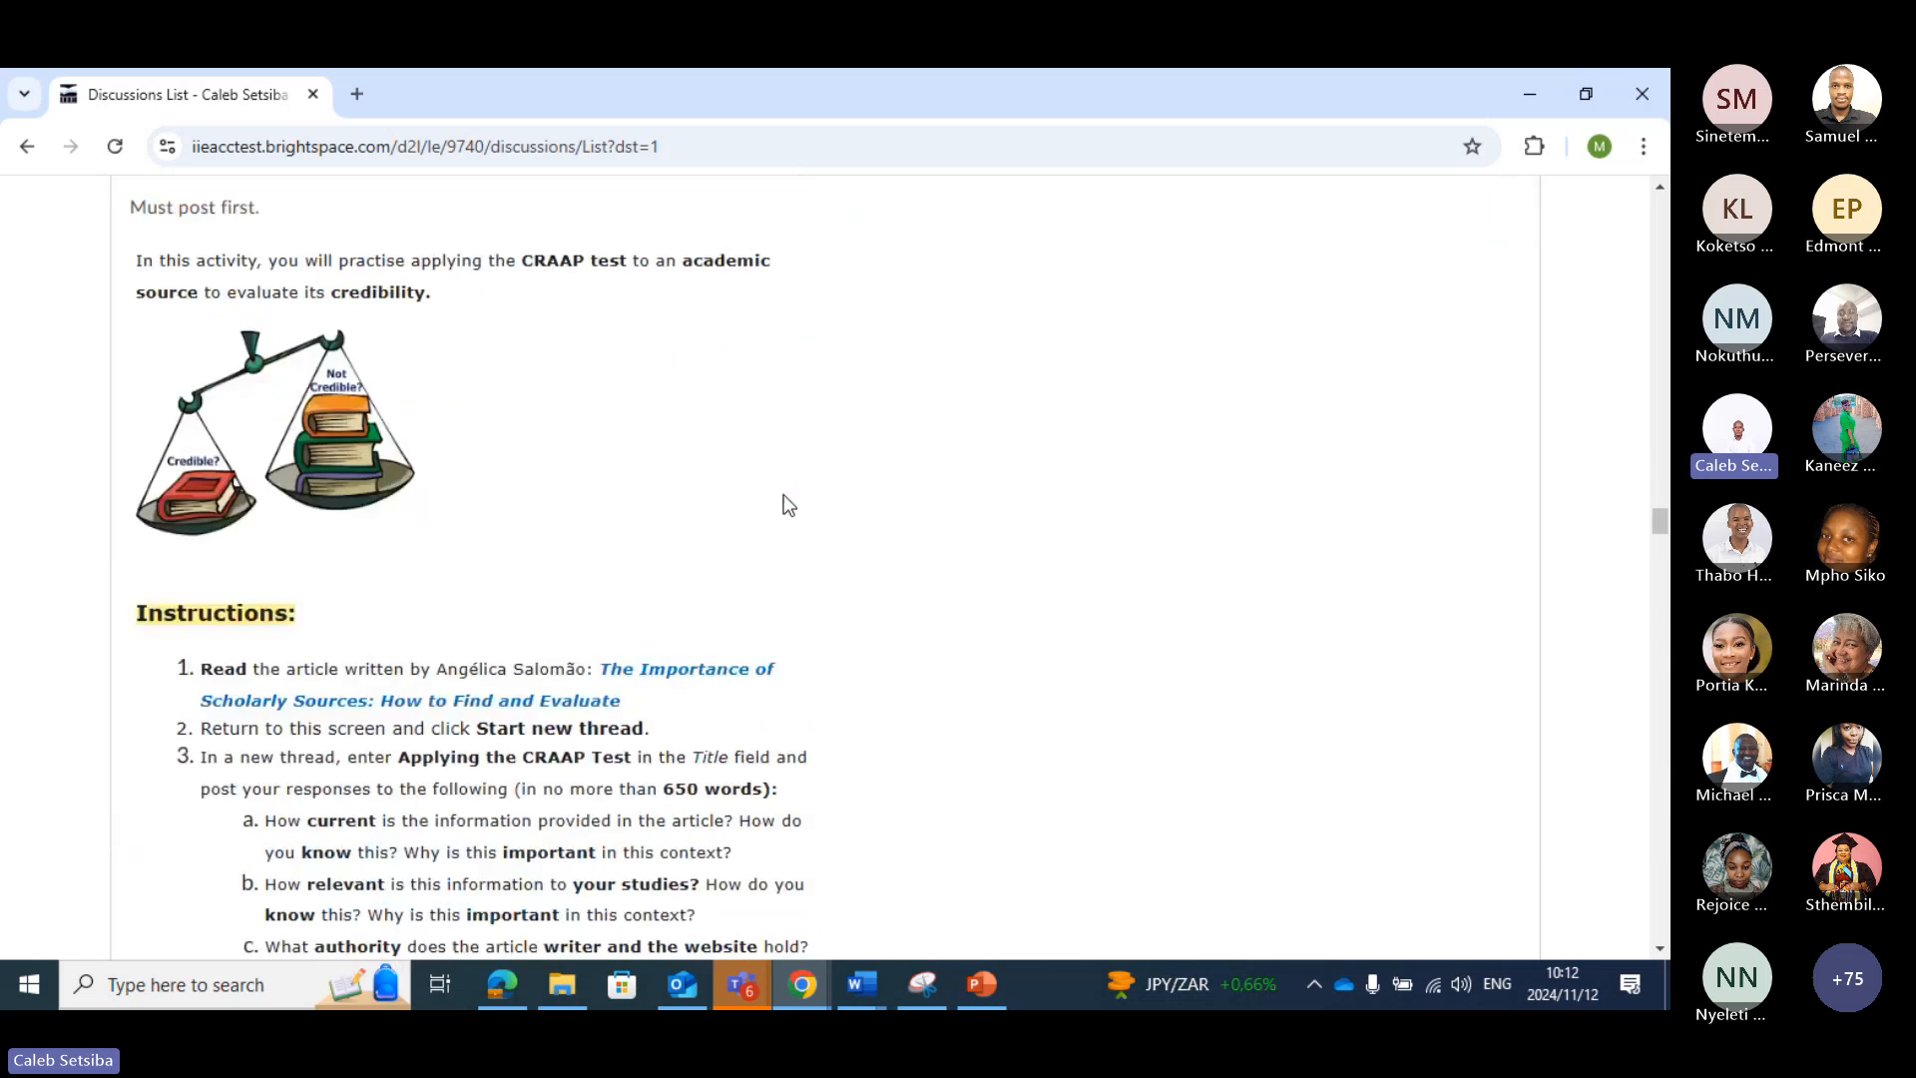
scroll(858, 509, "down", 15)
scroll(938, 523, "down", 5)
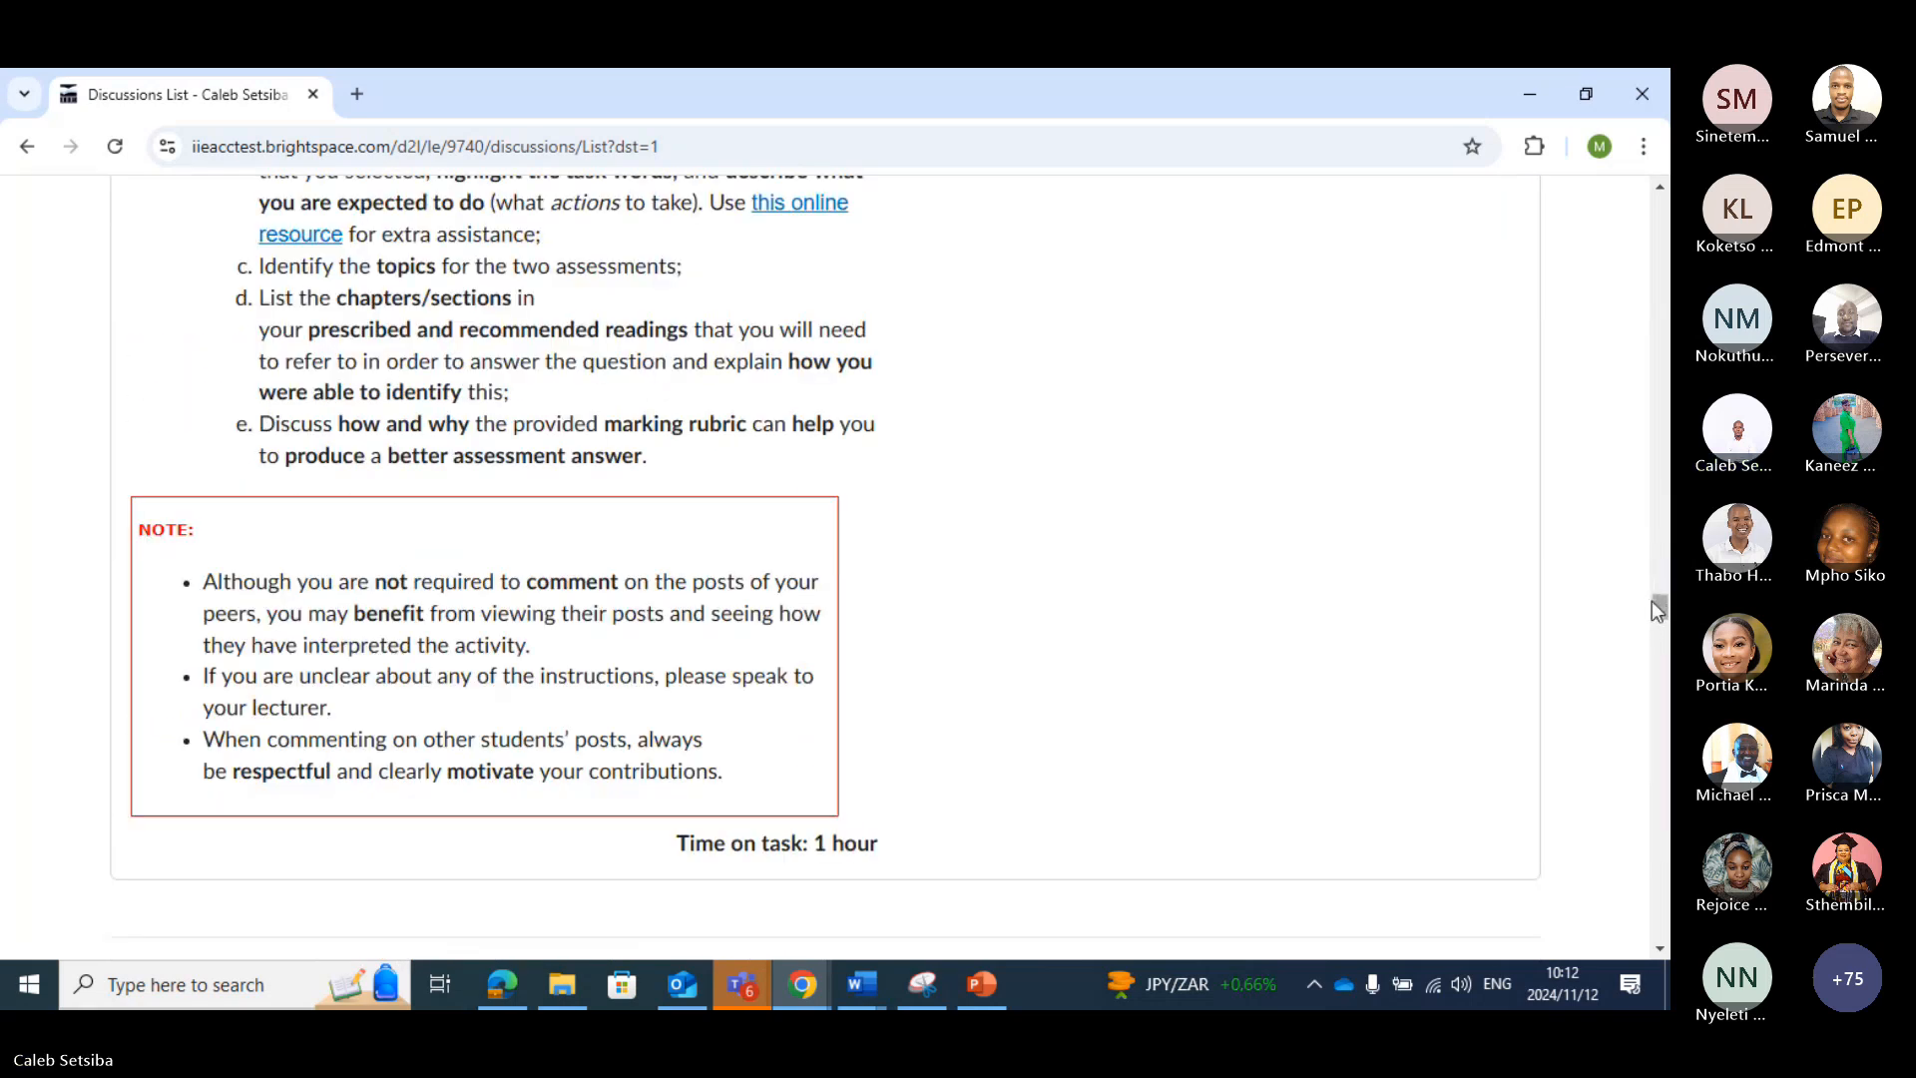
left_click_drag(1657, 606, 1665, 900)
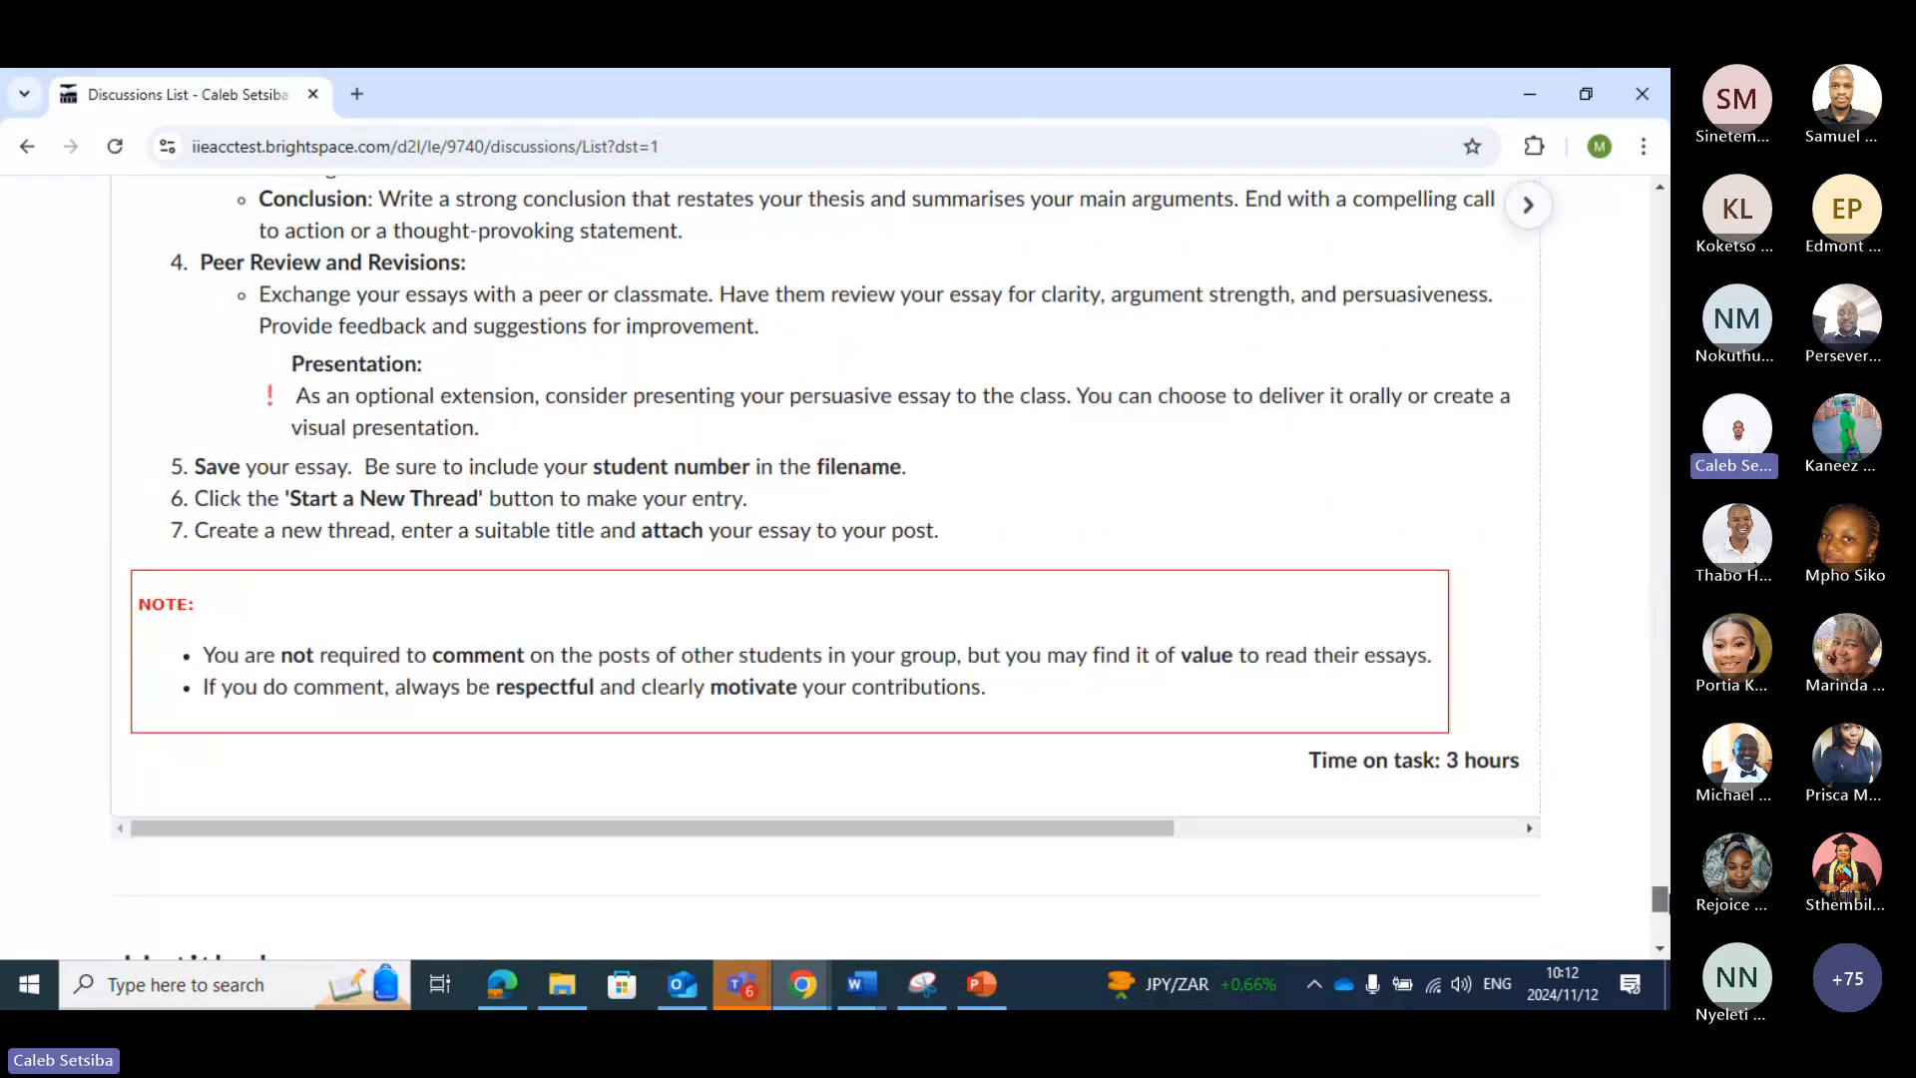
scroll(1099, 639, "down", 8)
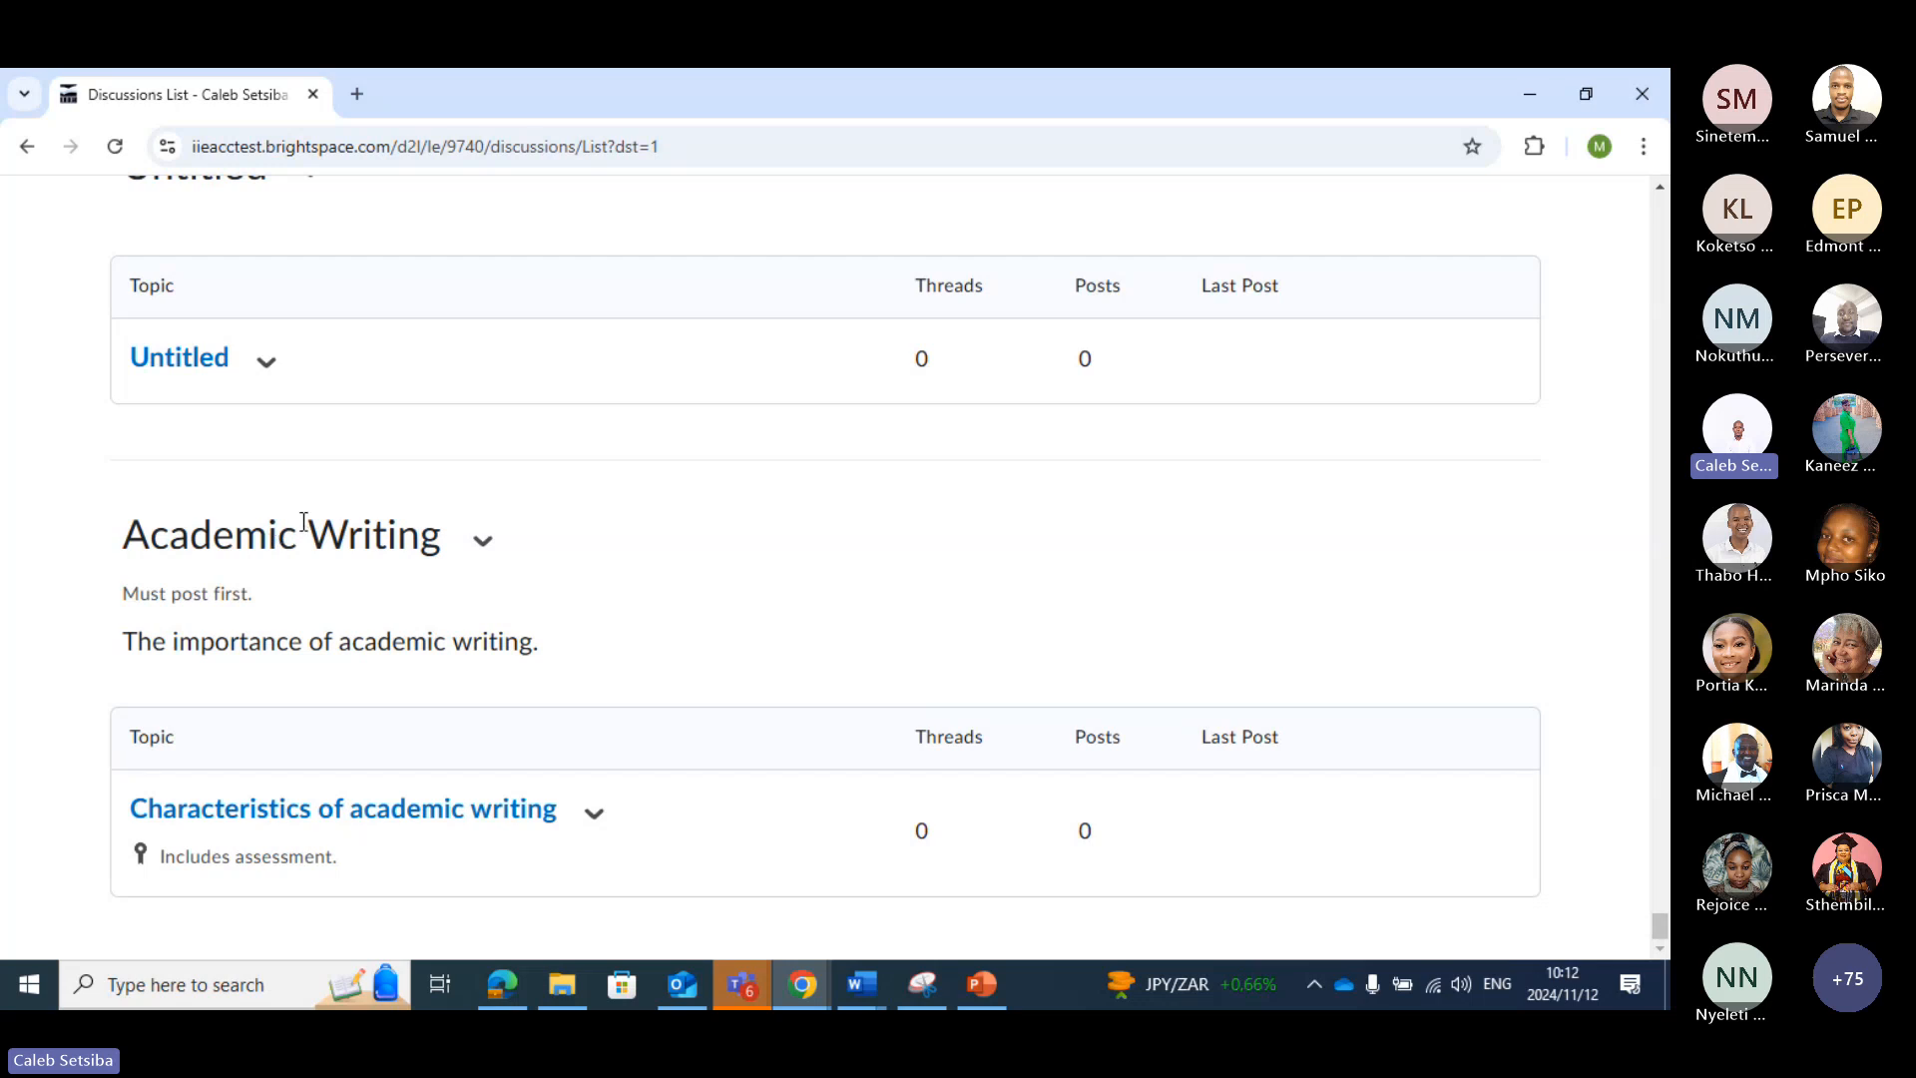
left_click(594, 815)
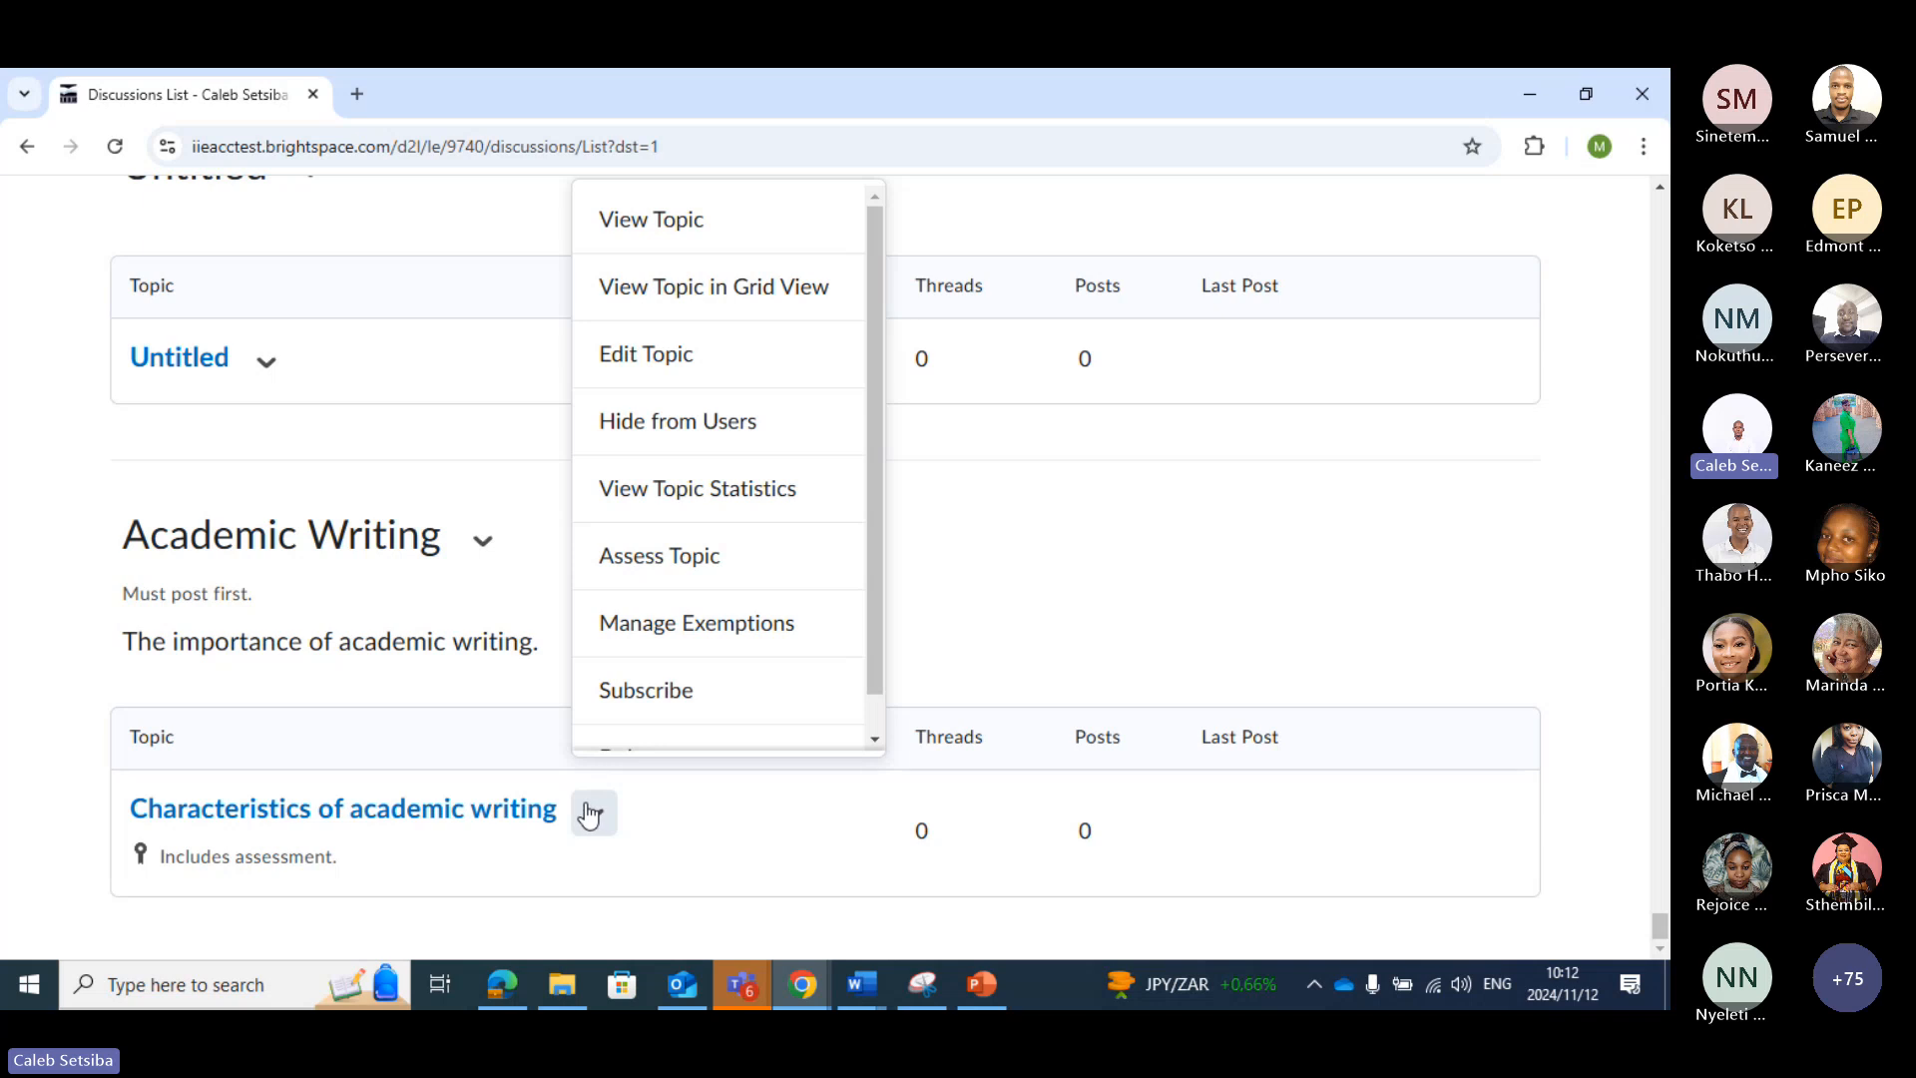
scroll(531, 621, "up", 2)
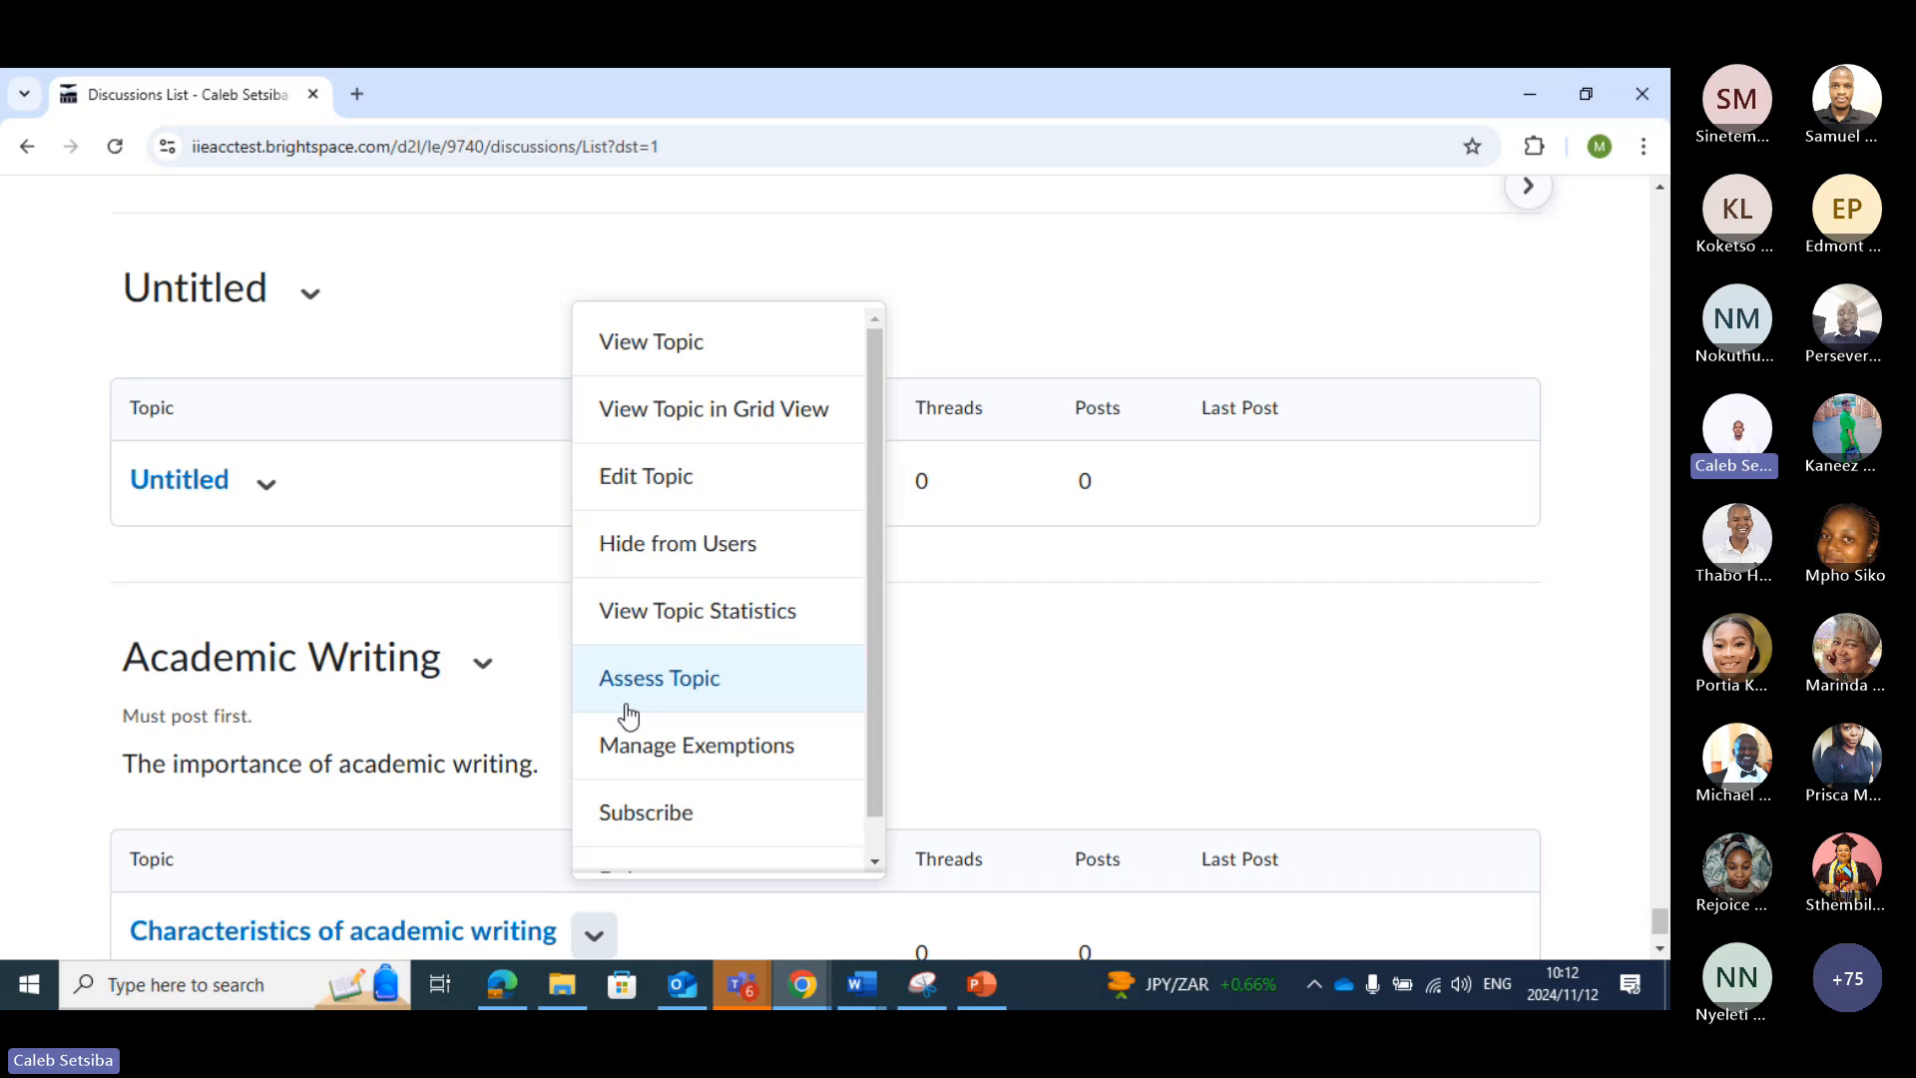
scroll(870, 615, "down", 1)
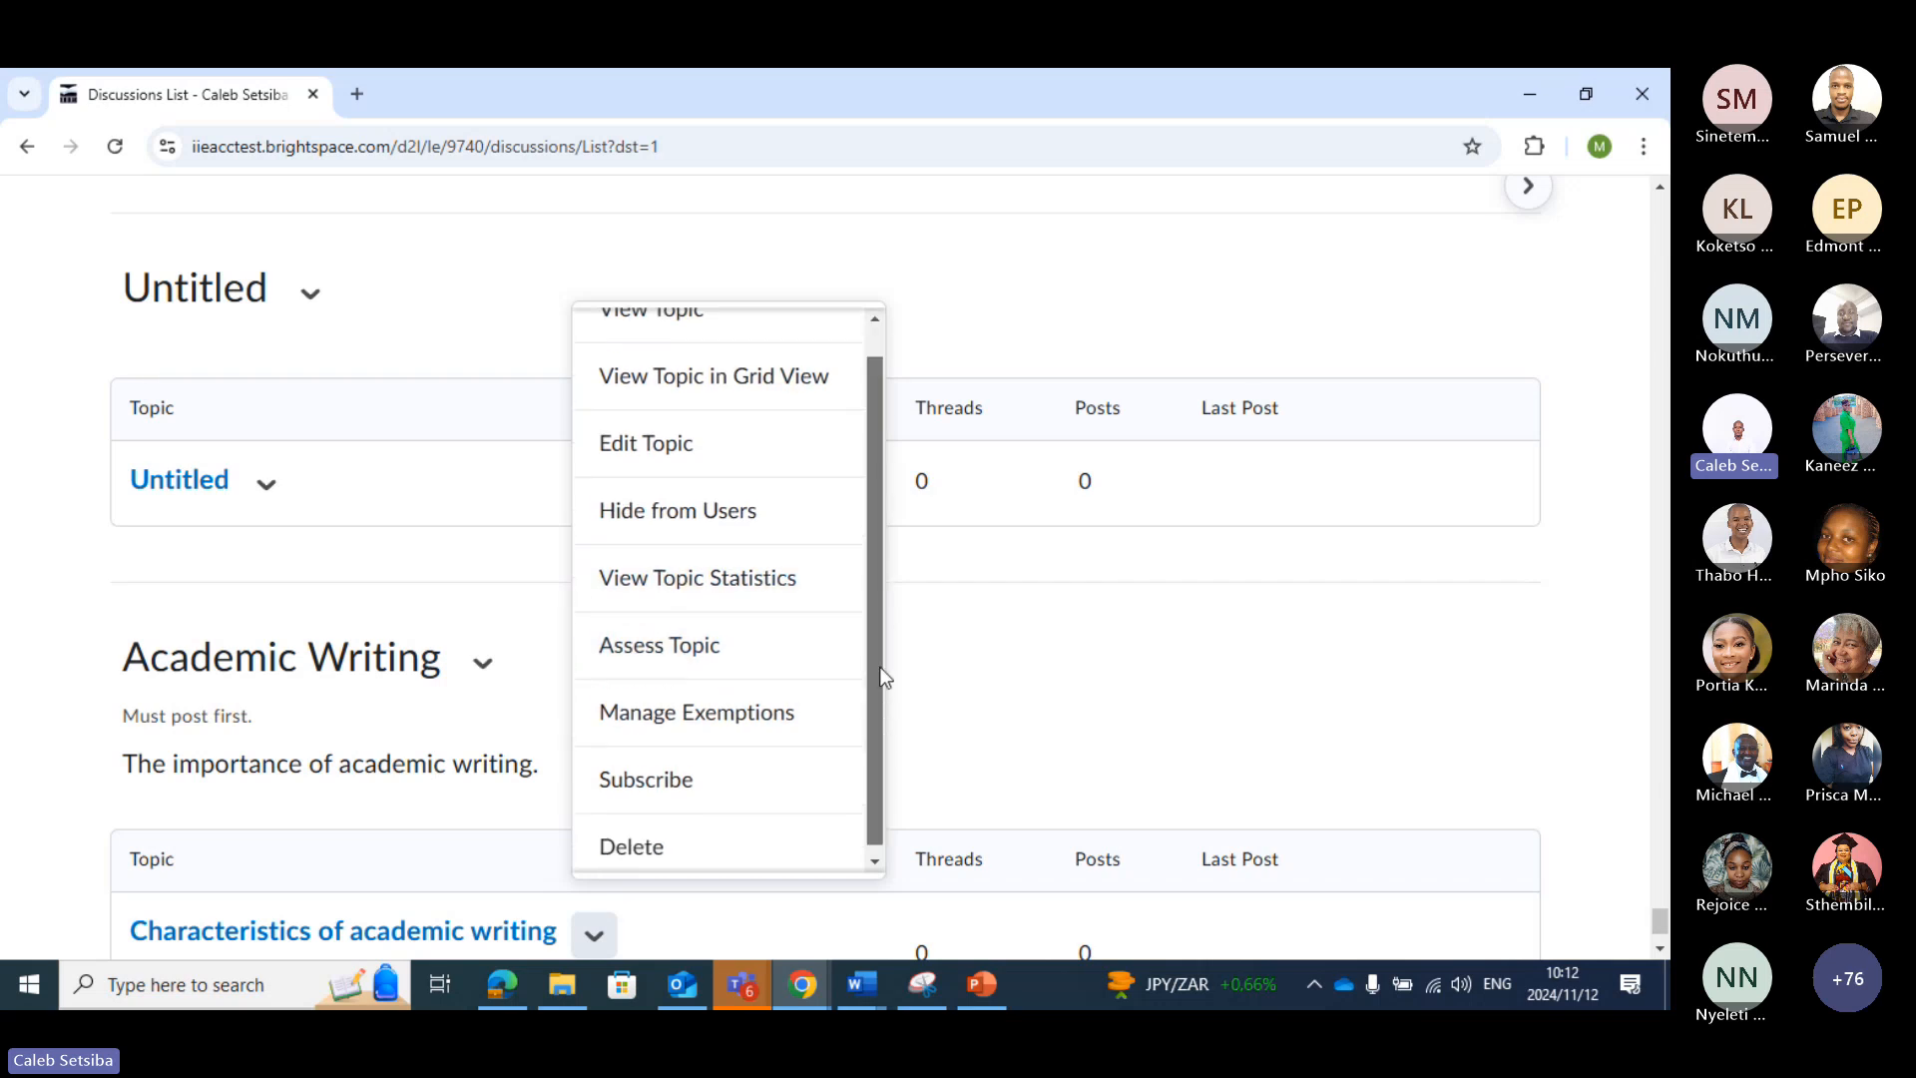
left_click_drag(883, 692, 880, 602)
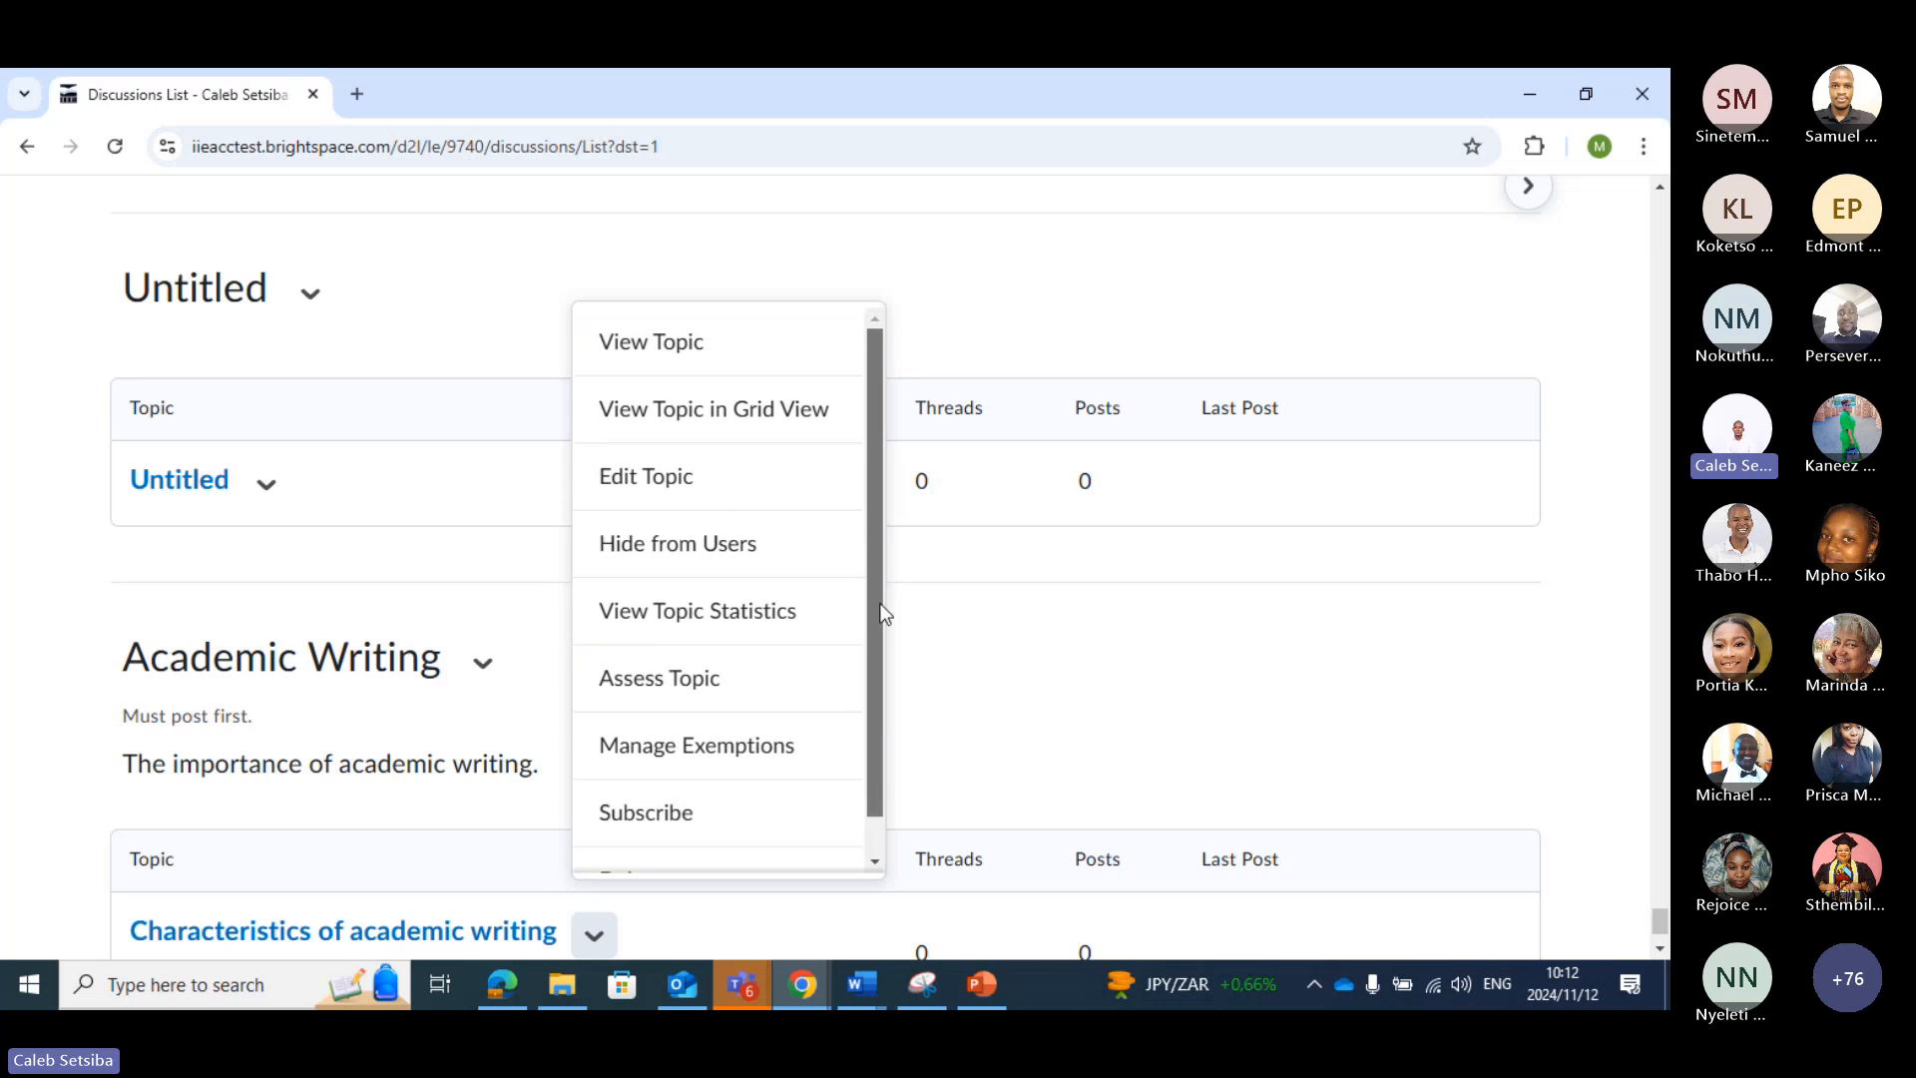
left_click(687, 479)
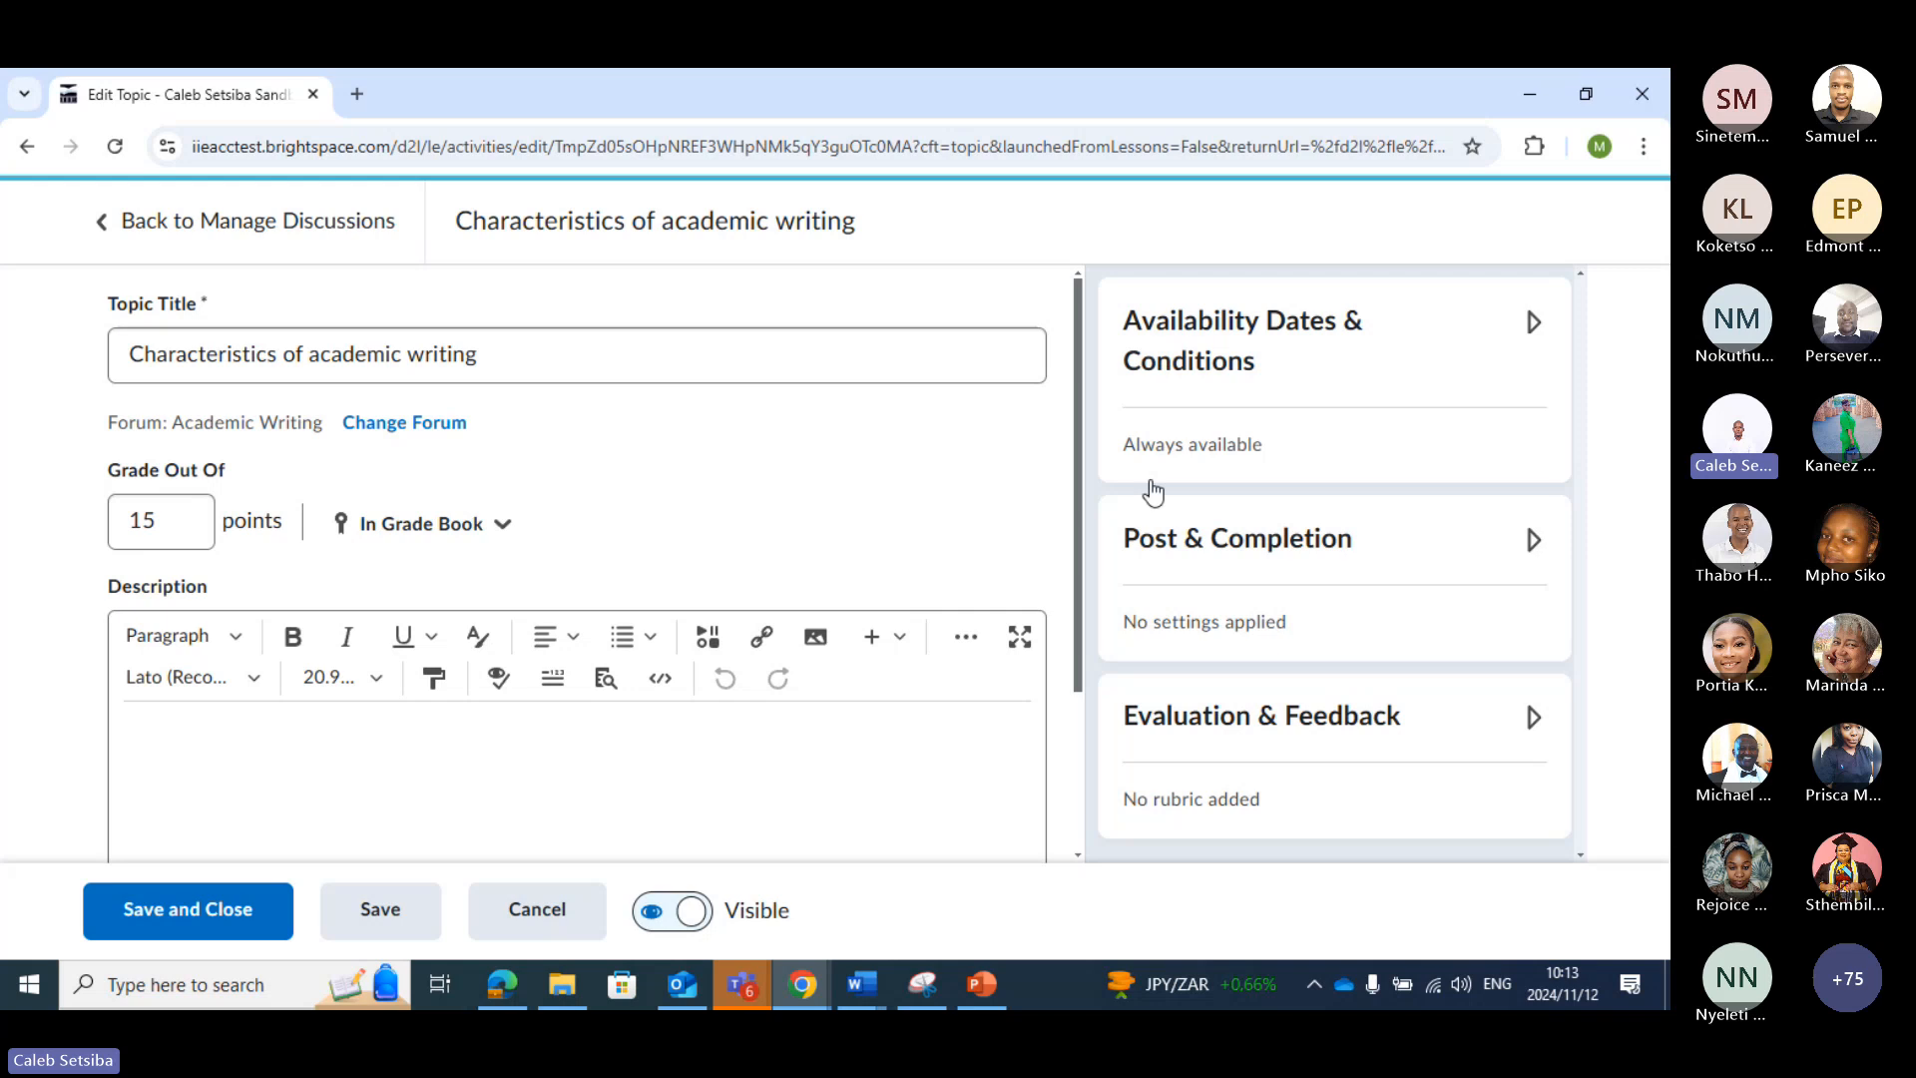
Examine the topic's availability settings, including the start date, end date and release conditions
left_click(1239, 363)
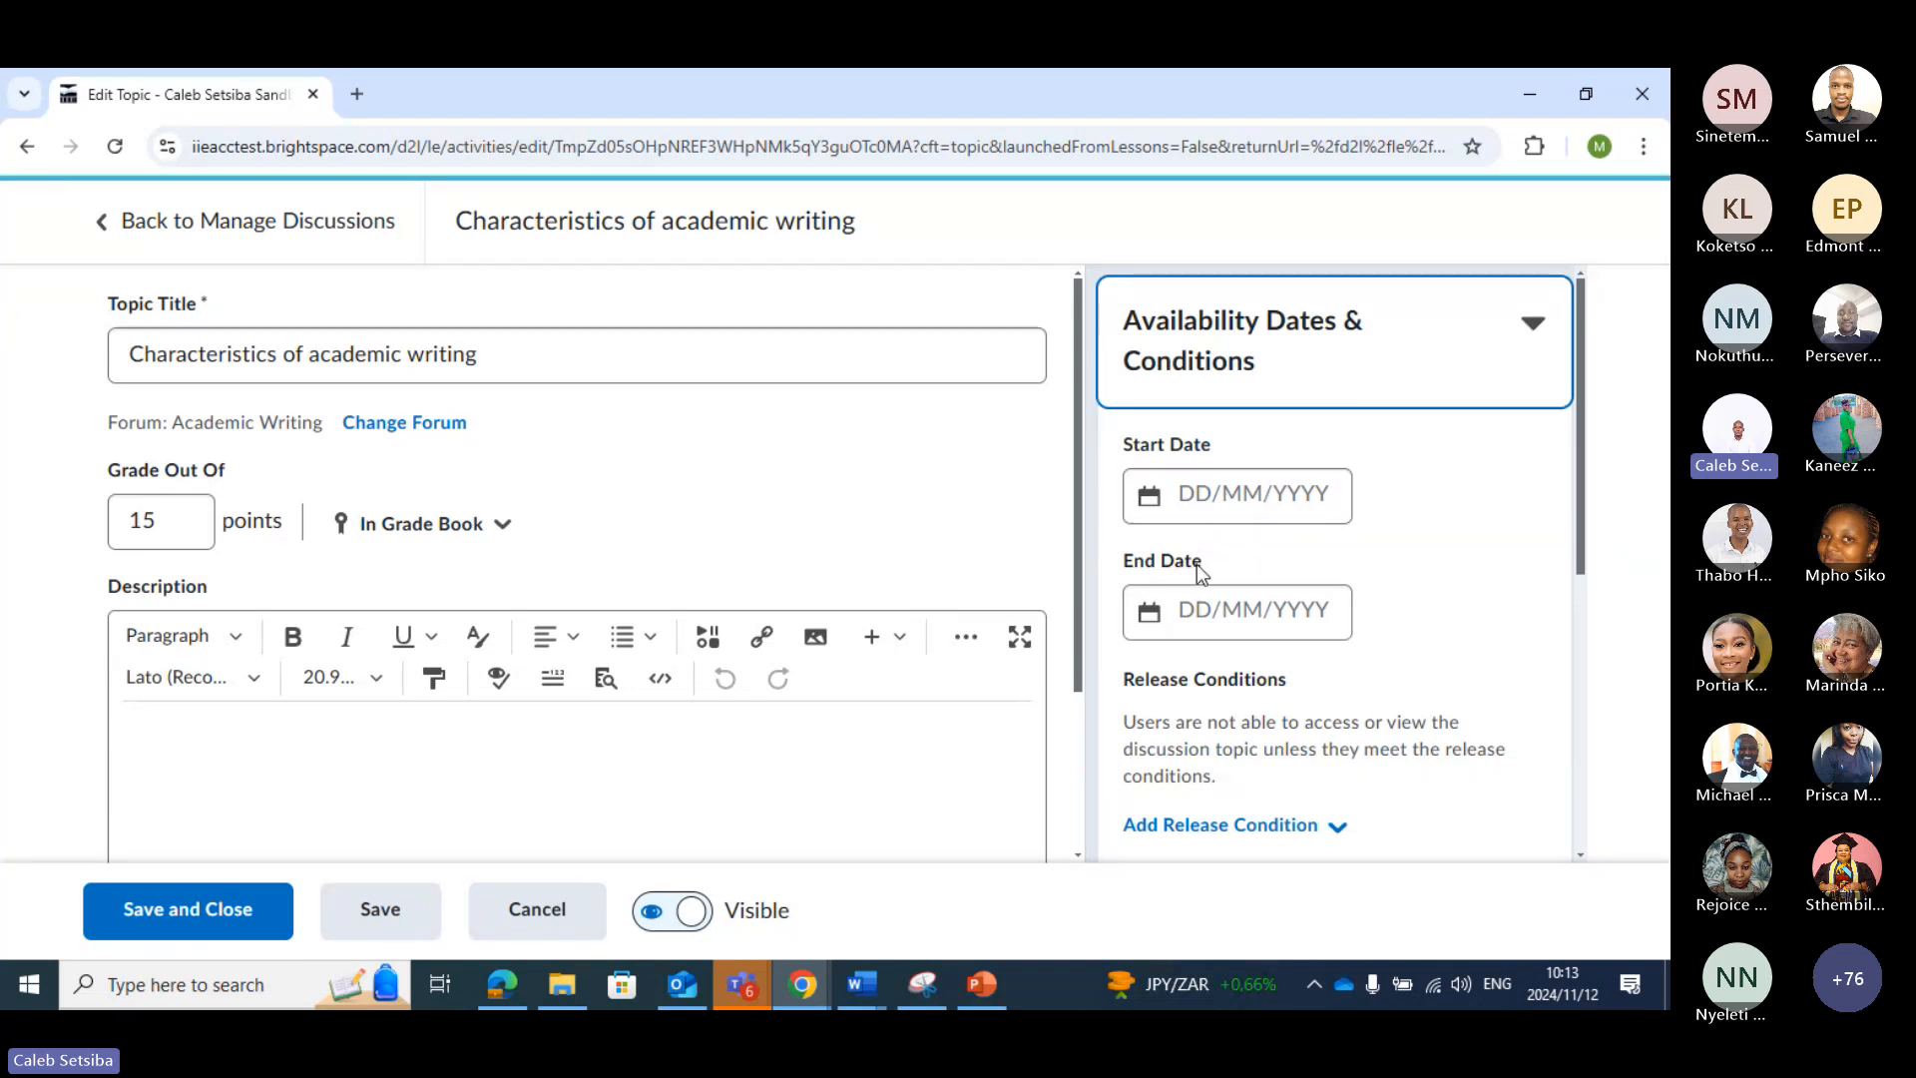
scroll(1199, 565, "down", 1)
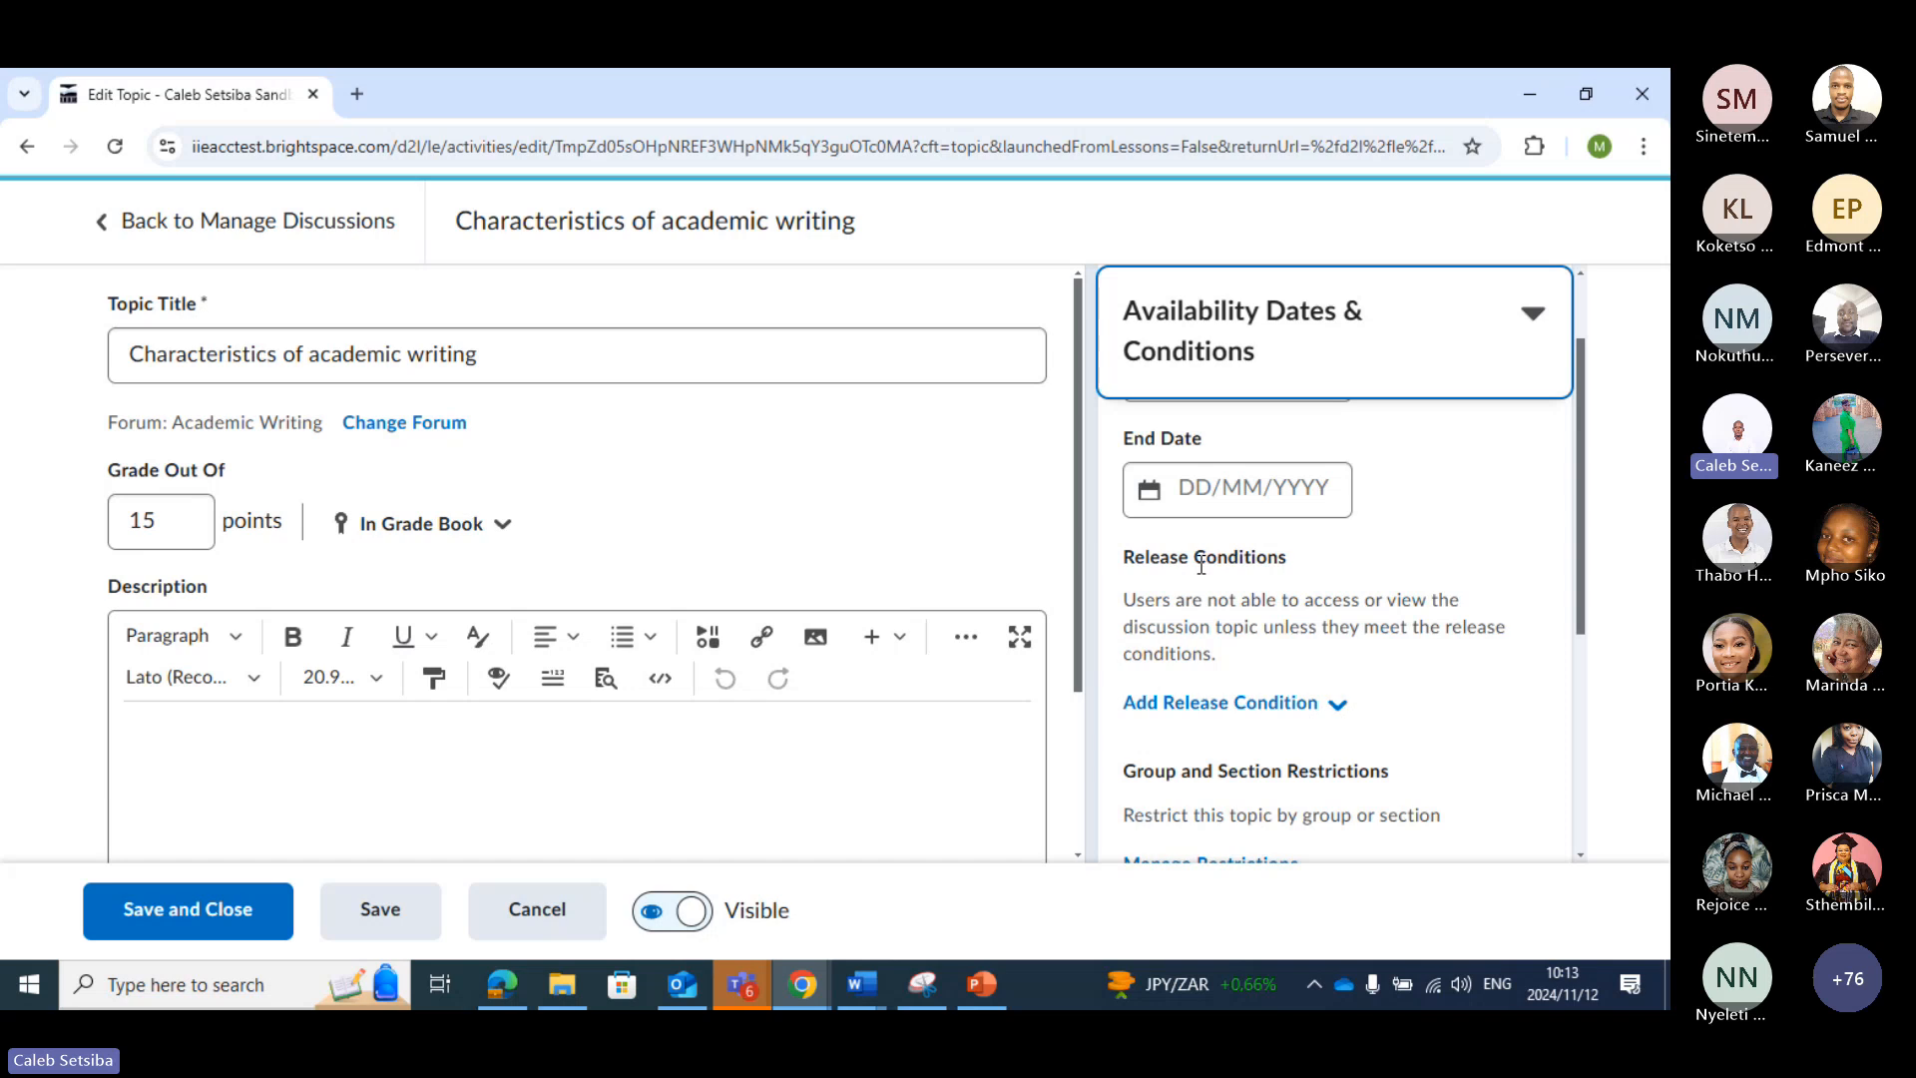
scroll(1202, 563, "up", 1)
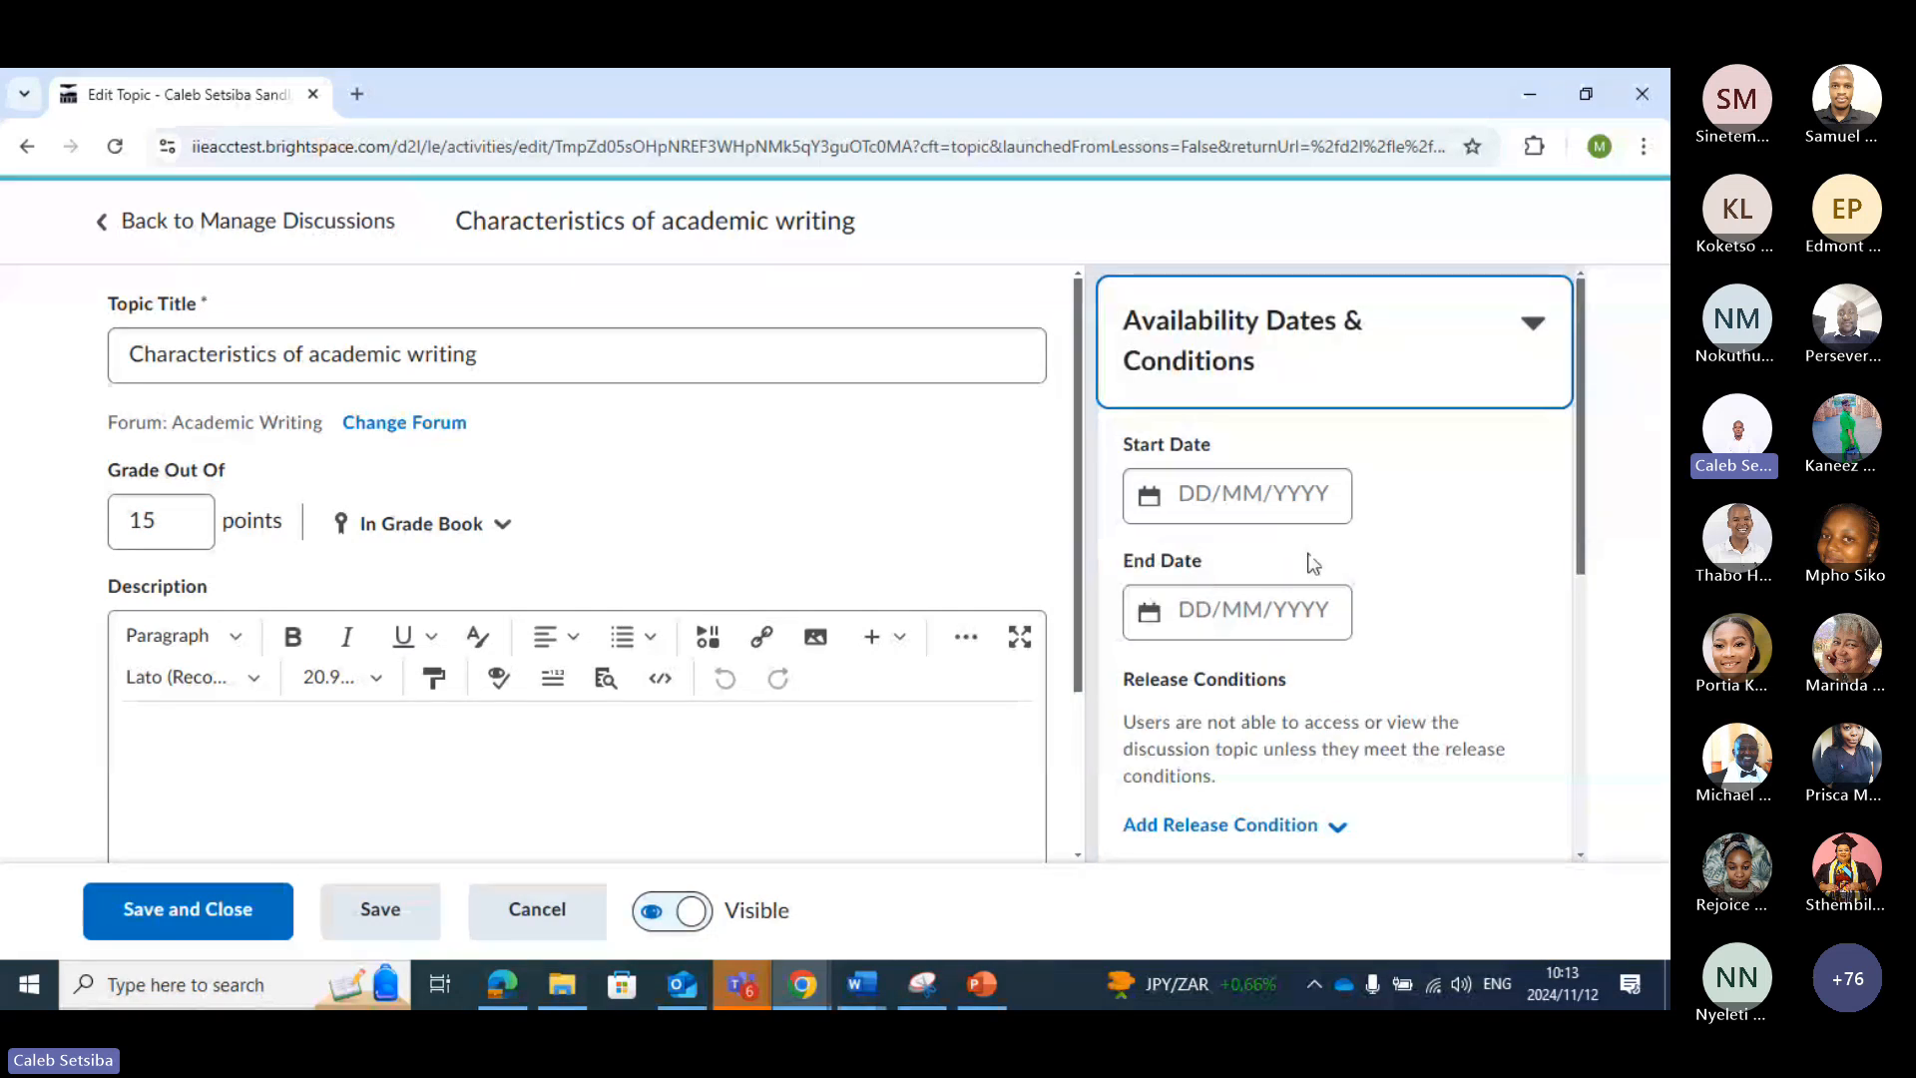
scroll(1309, 565, "down", 2)
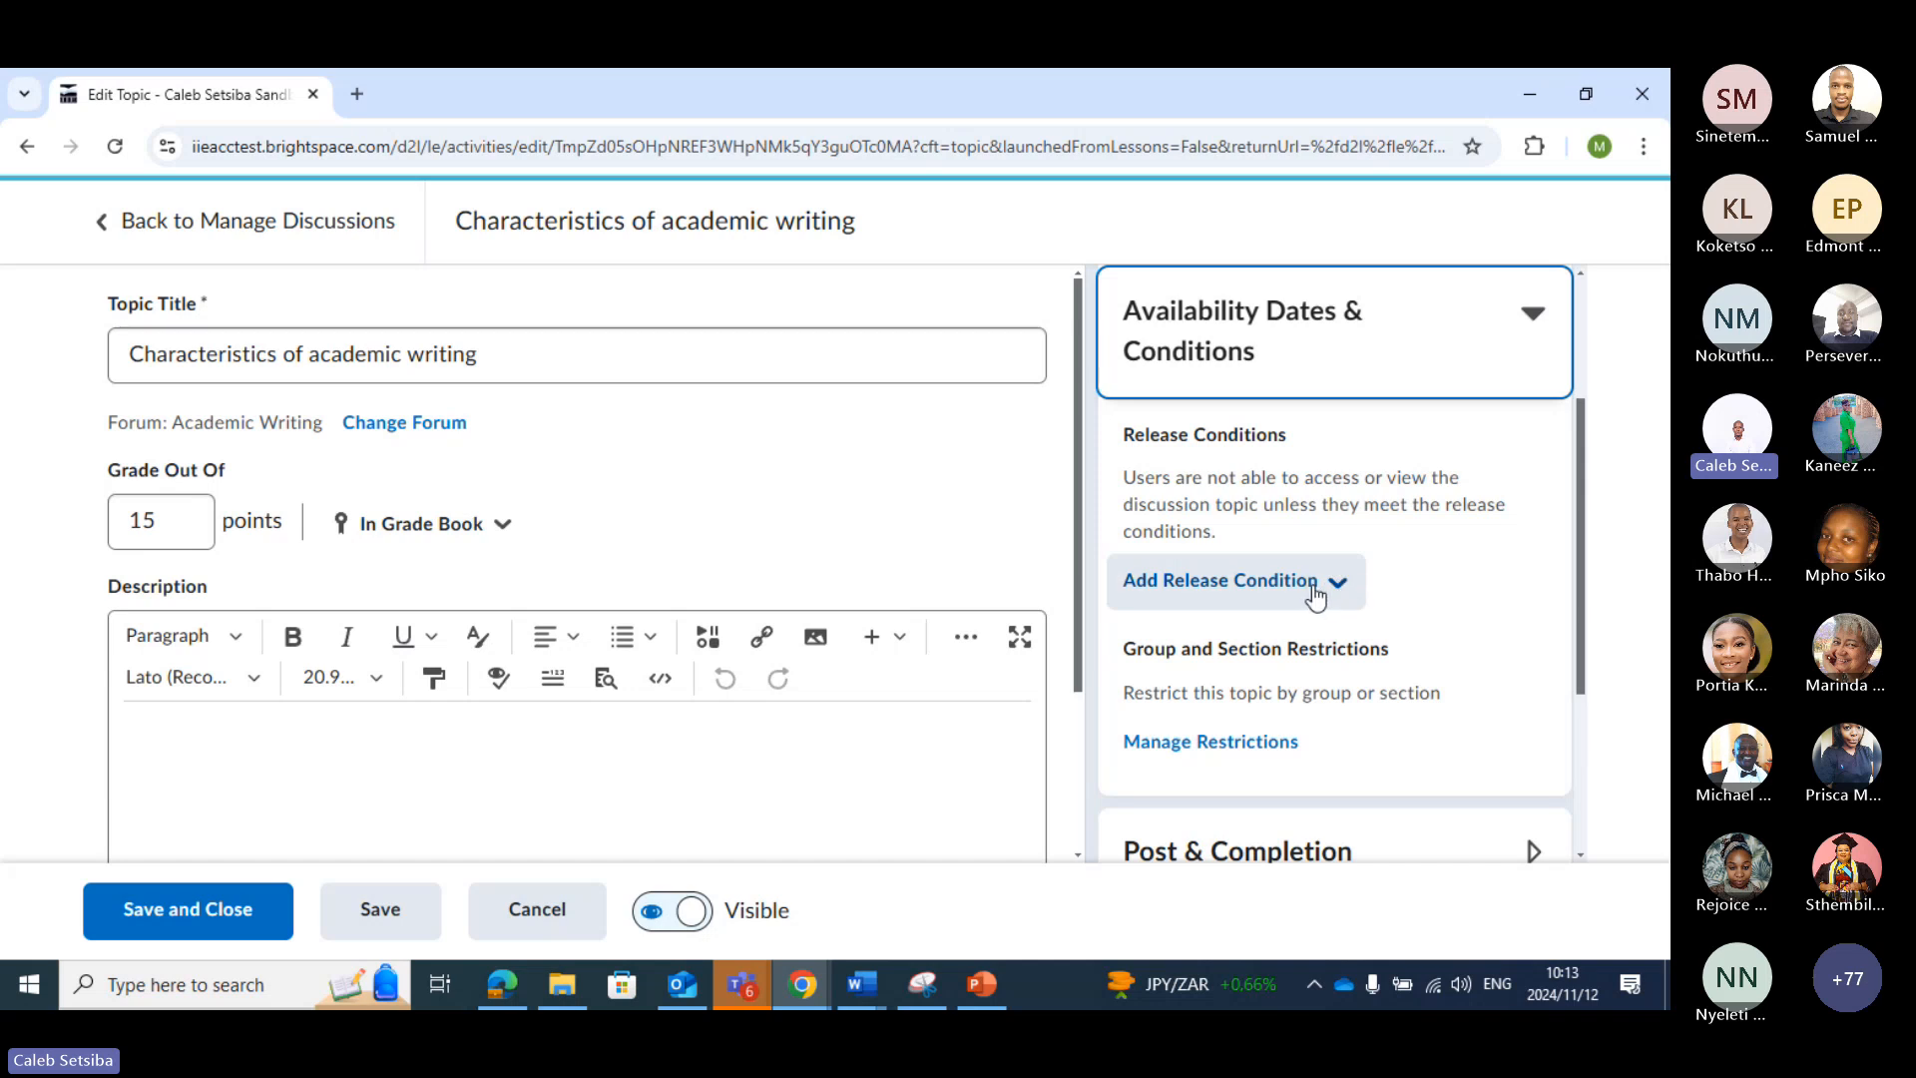
Review the existing release conditions for all tools and for Content, and leave without attaching any
left_click(1338, 595)
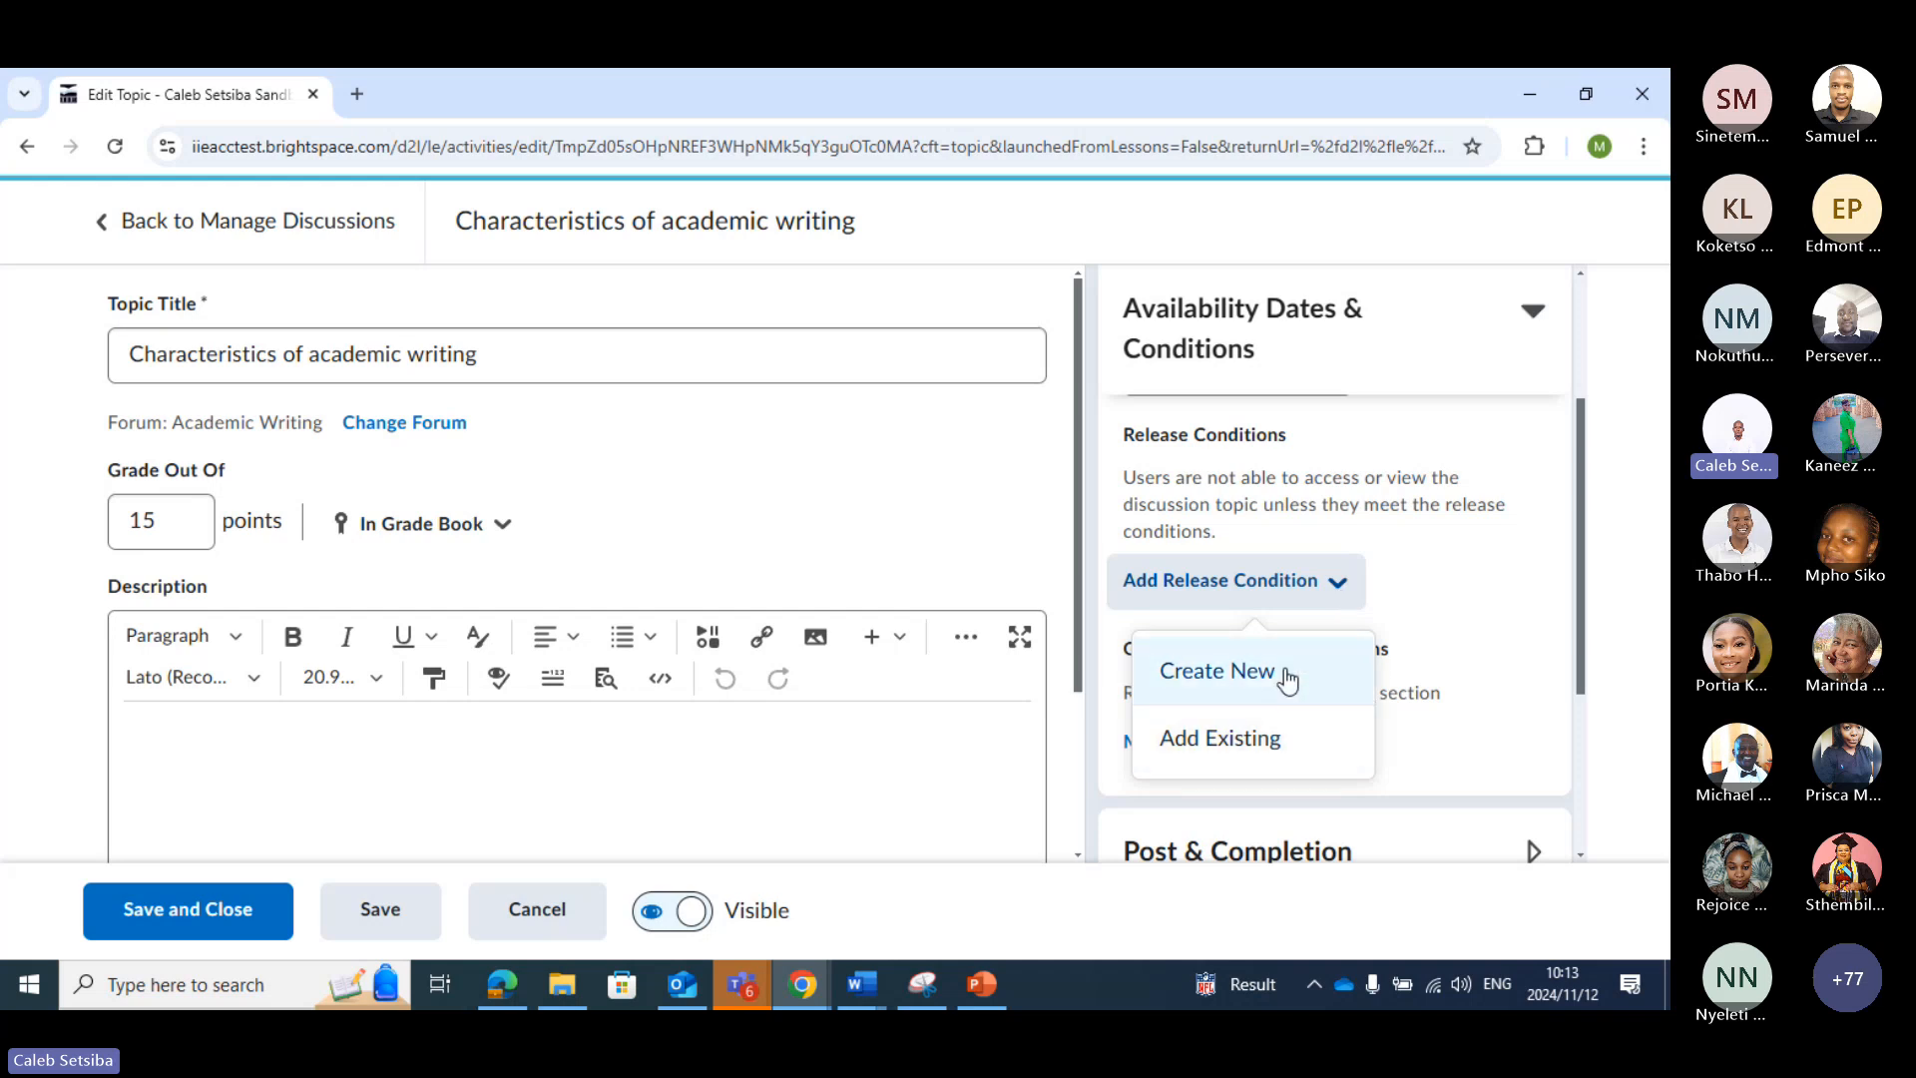
left_click(1286, 741)
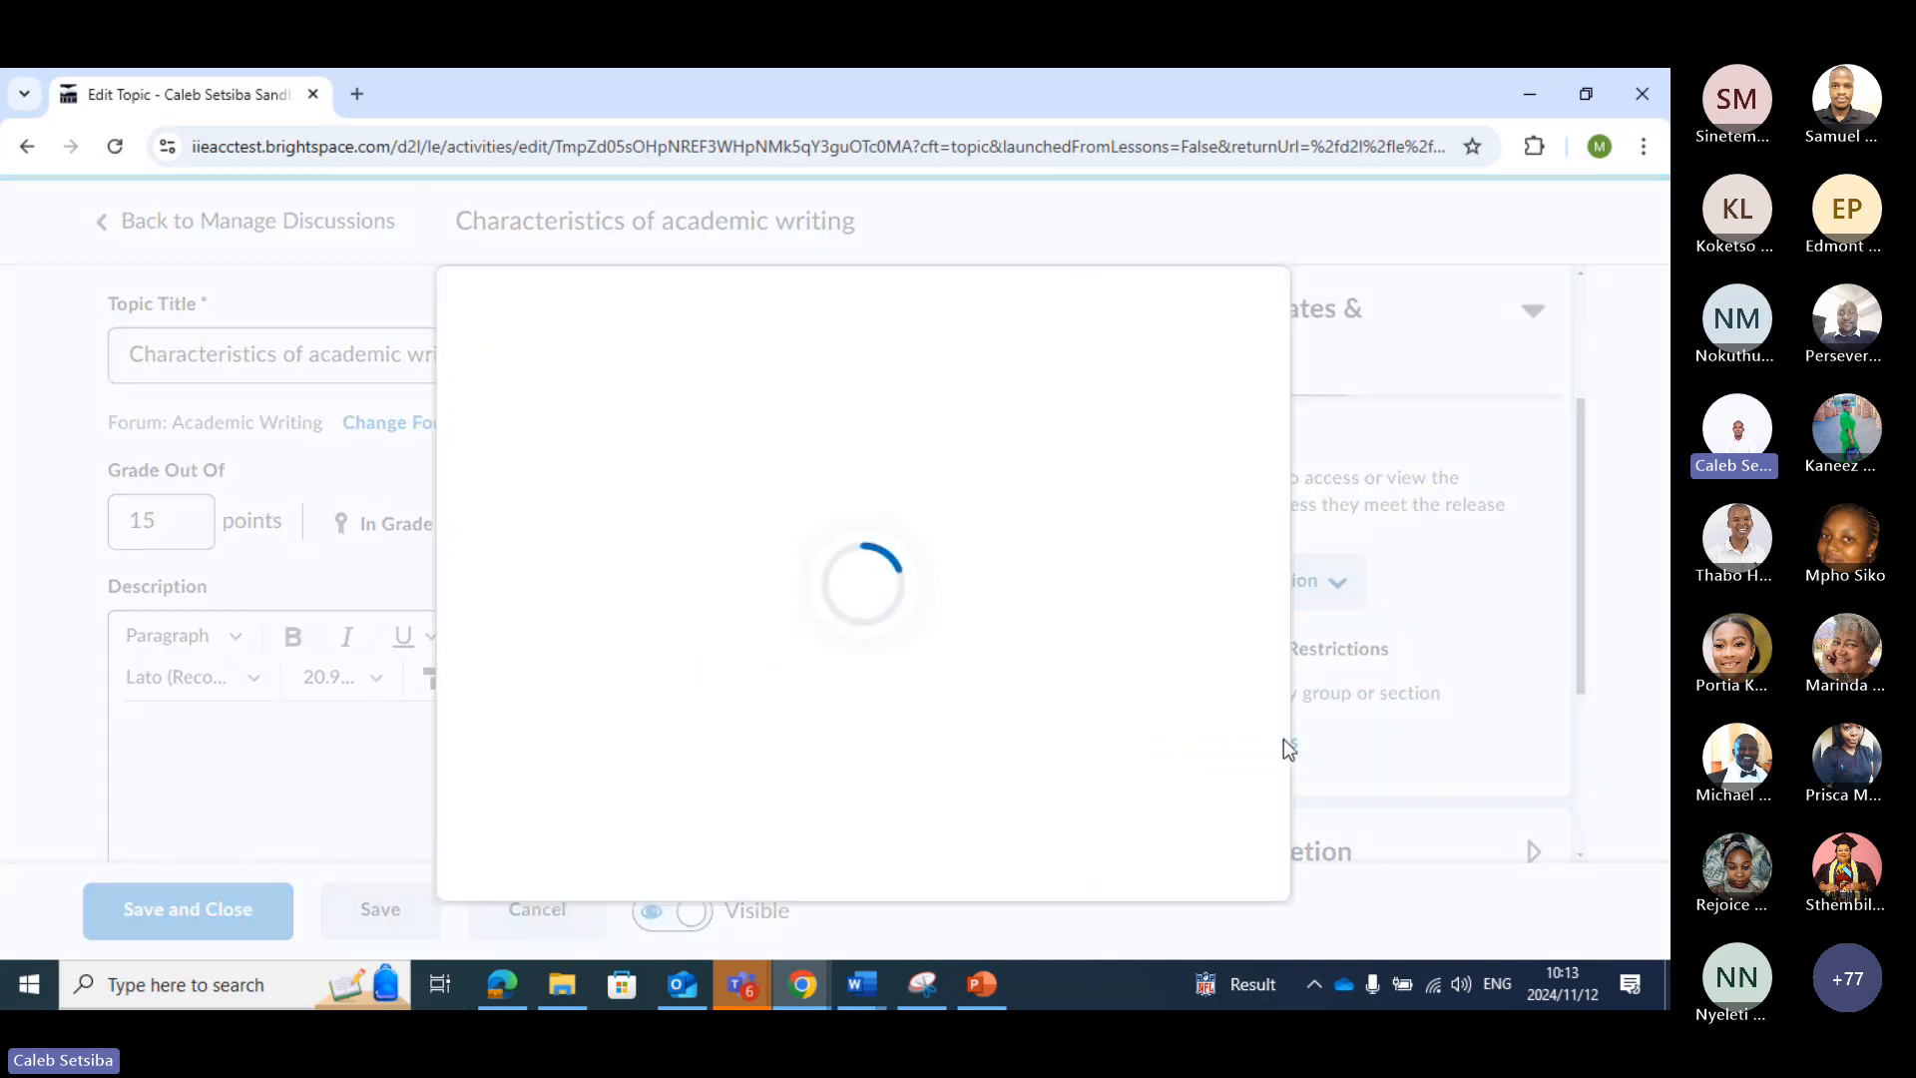
scroll(930, 596, "down", 1)
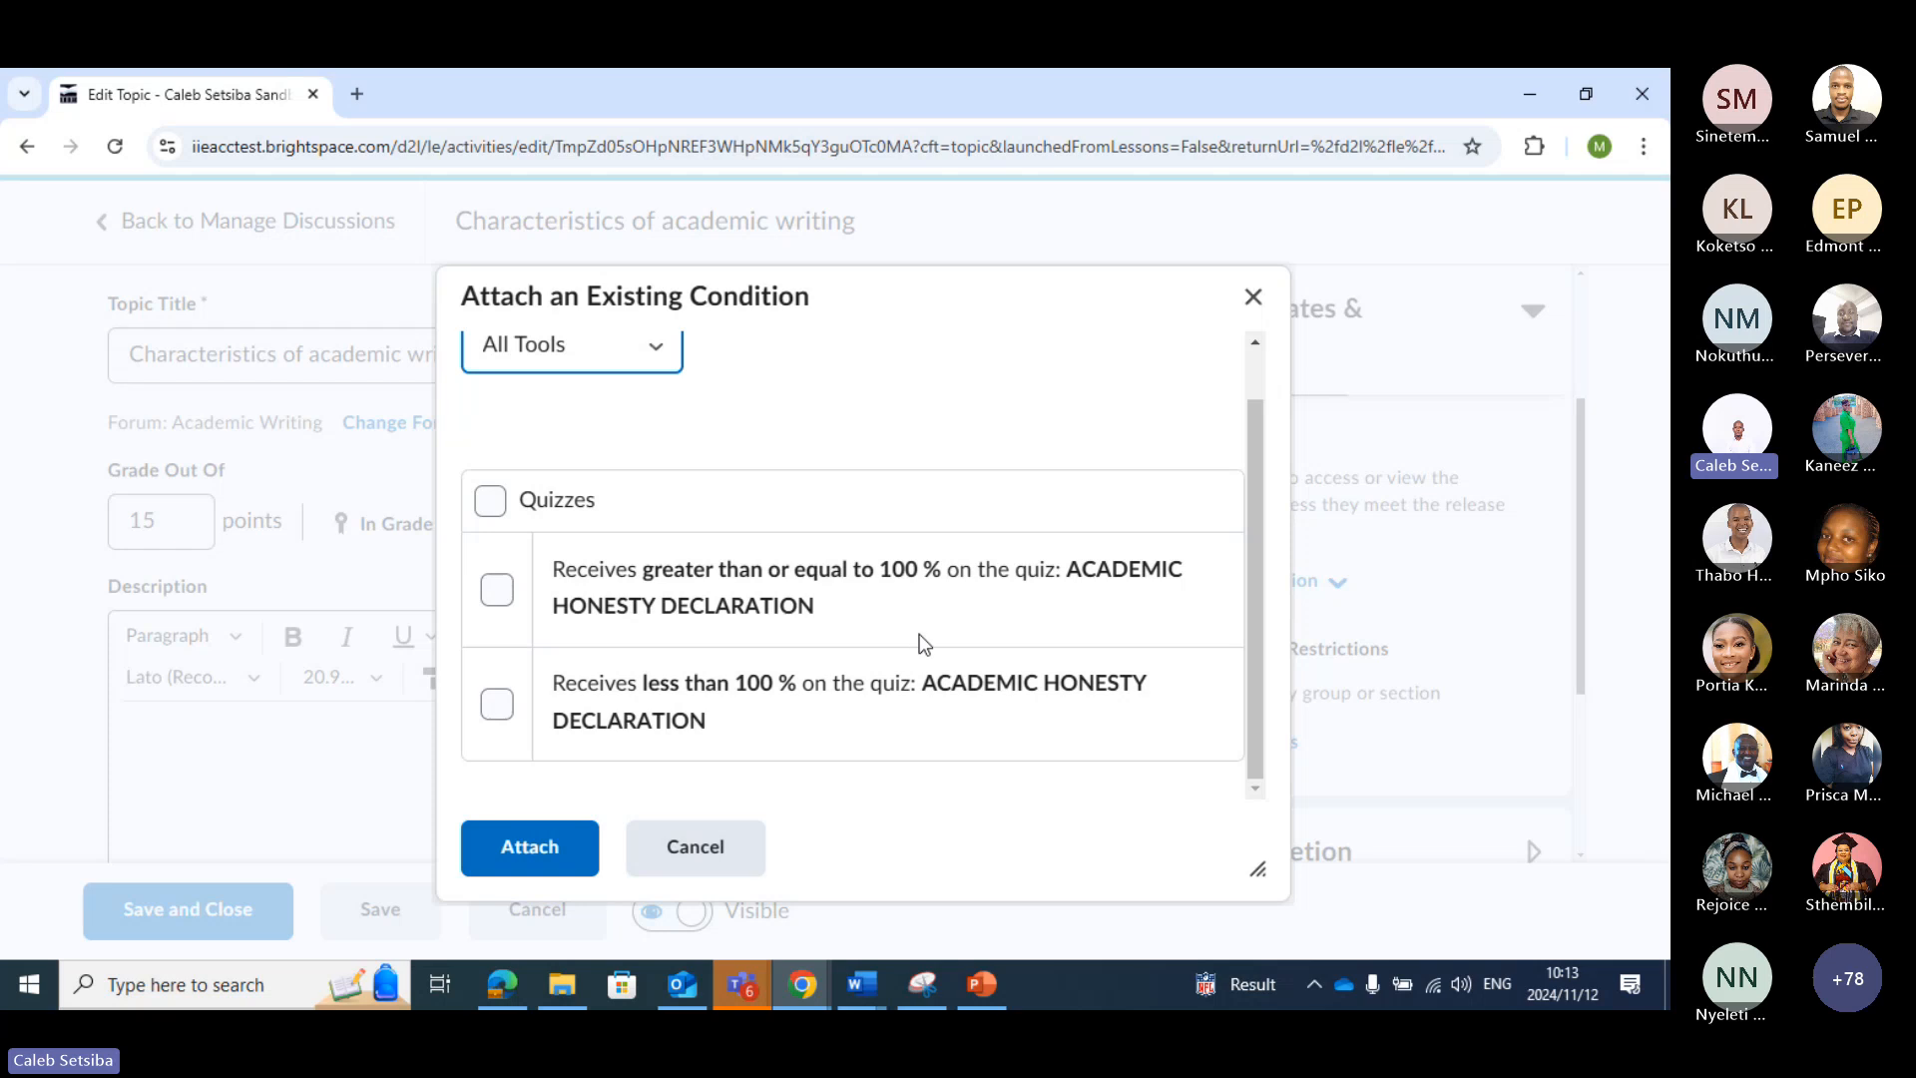
scroll(920, 633, "up", 1)
scroll(742, 656, "down", 1)
left_click(661, 357)
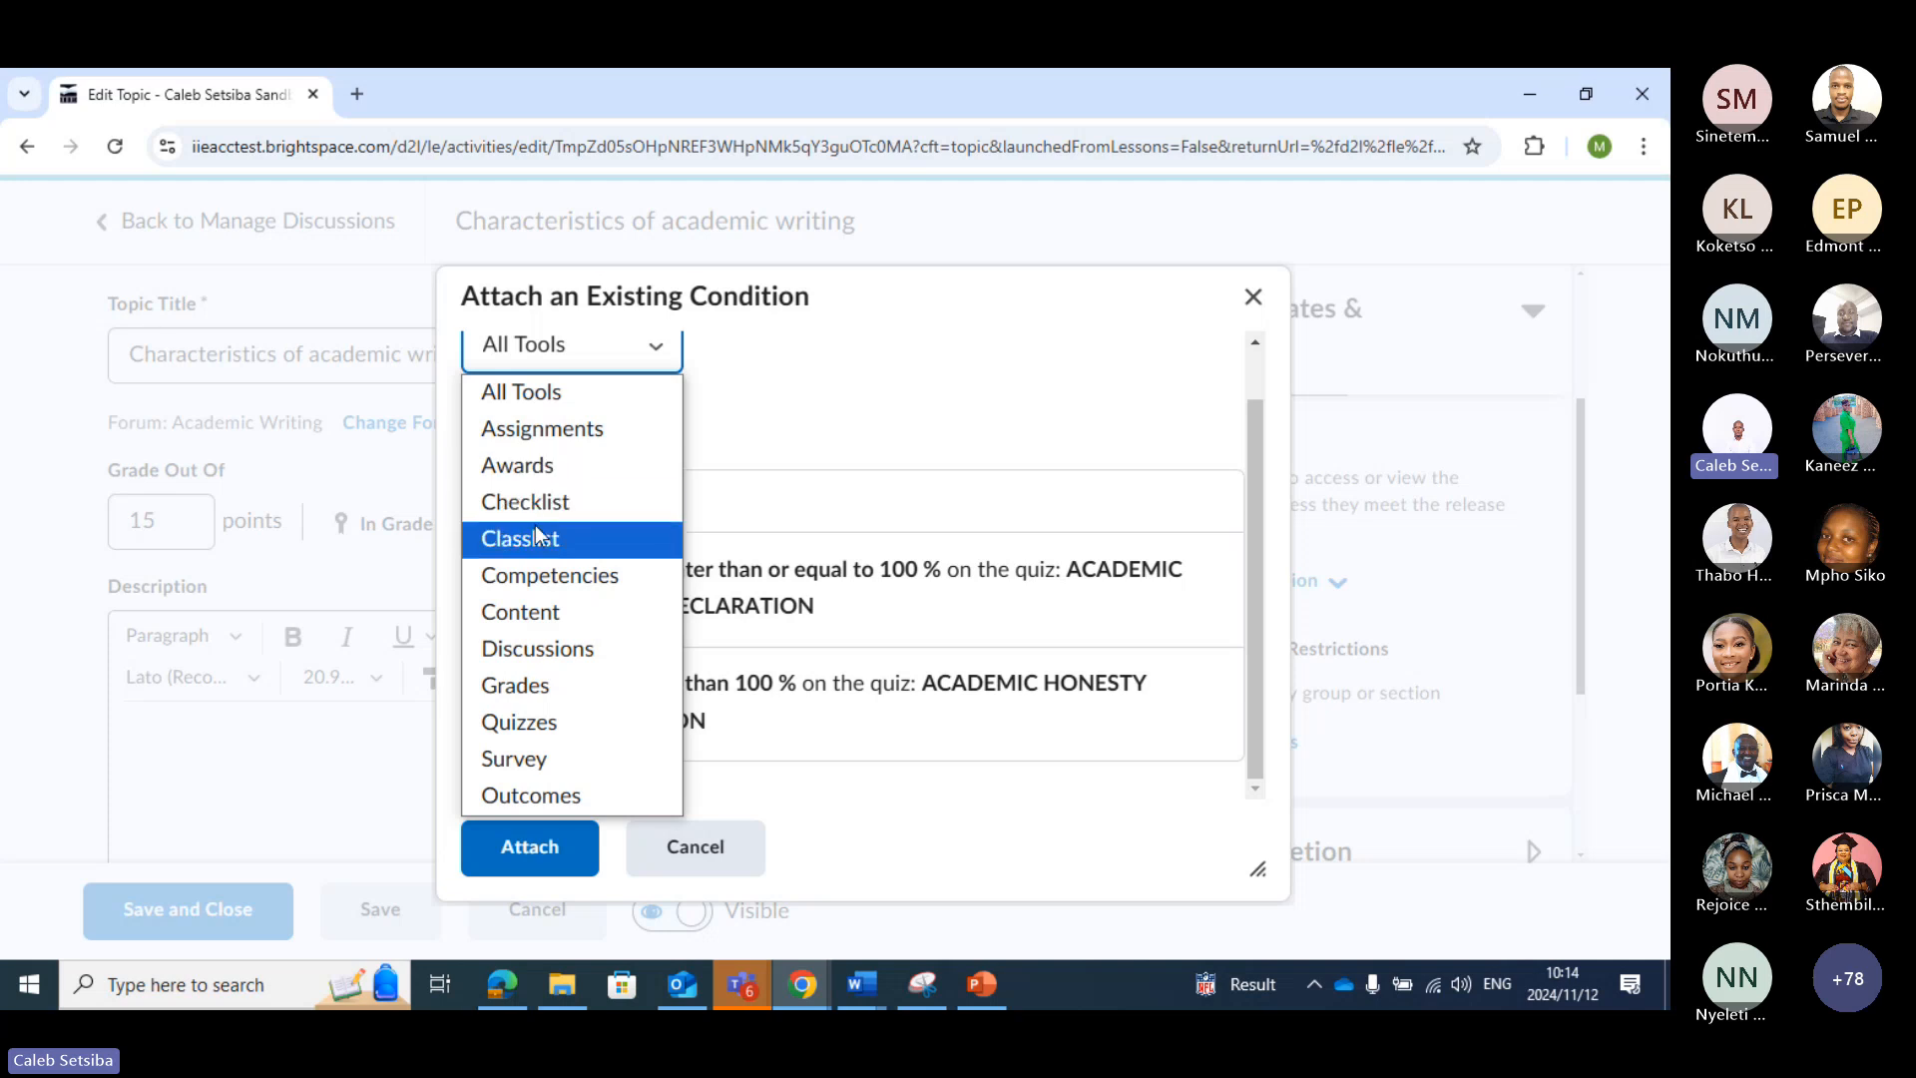
left_click(546, 612)
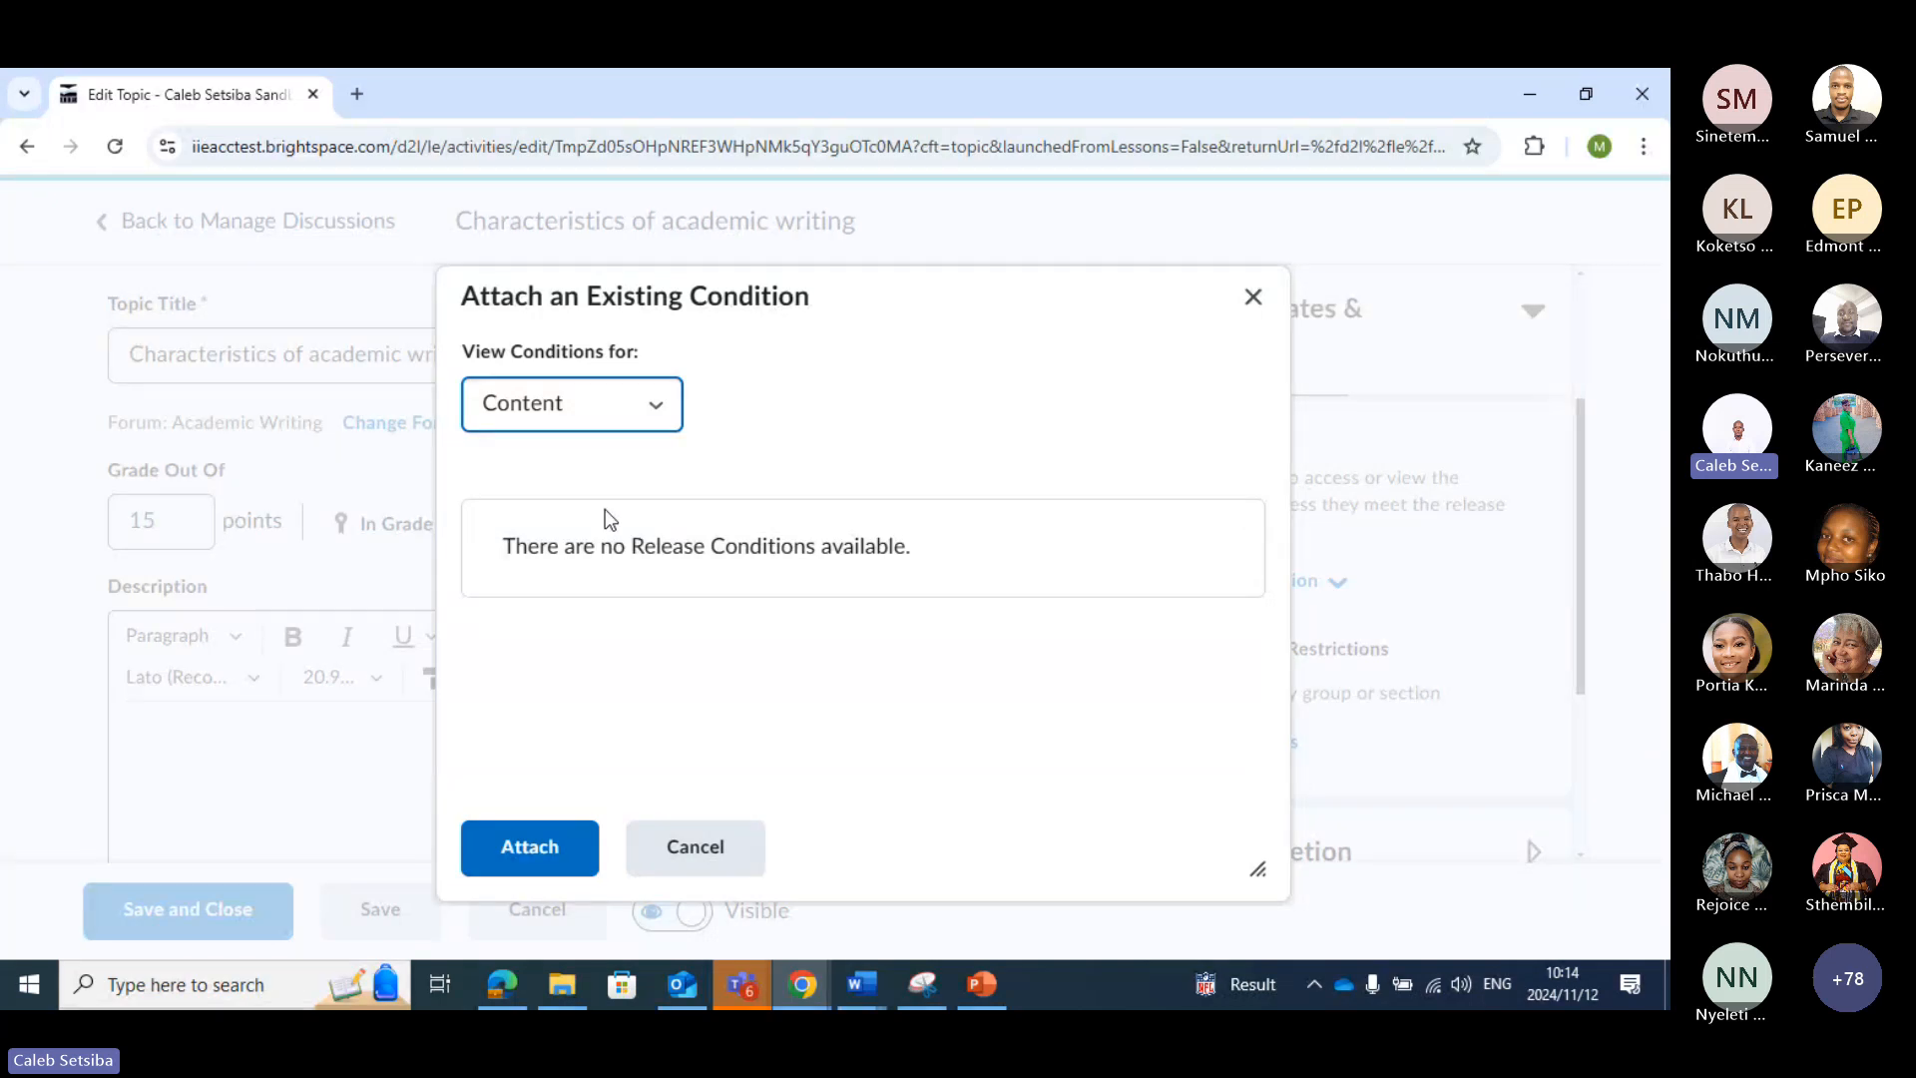
left_click(657, 411)
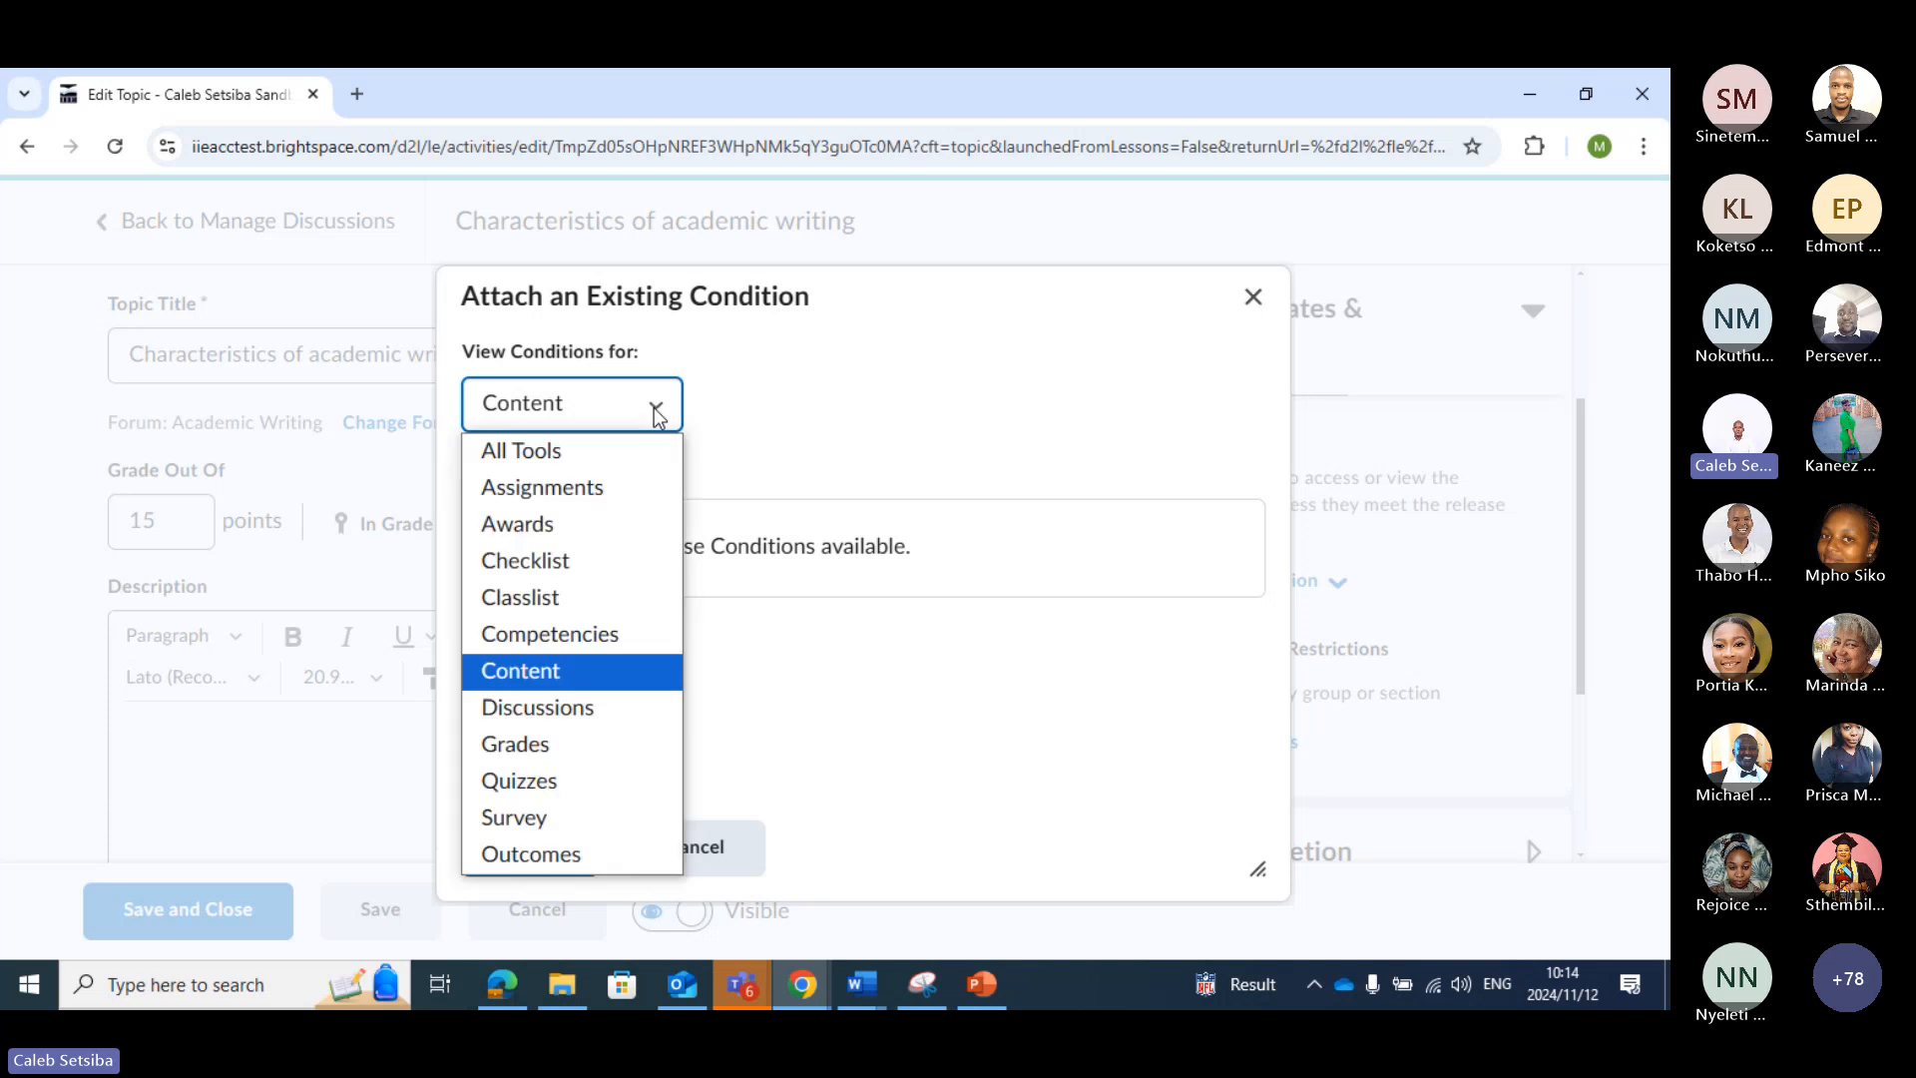
left_click(633, 462)
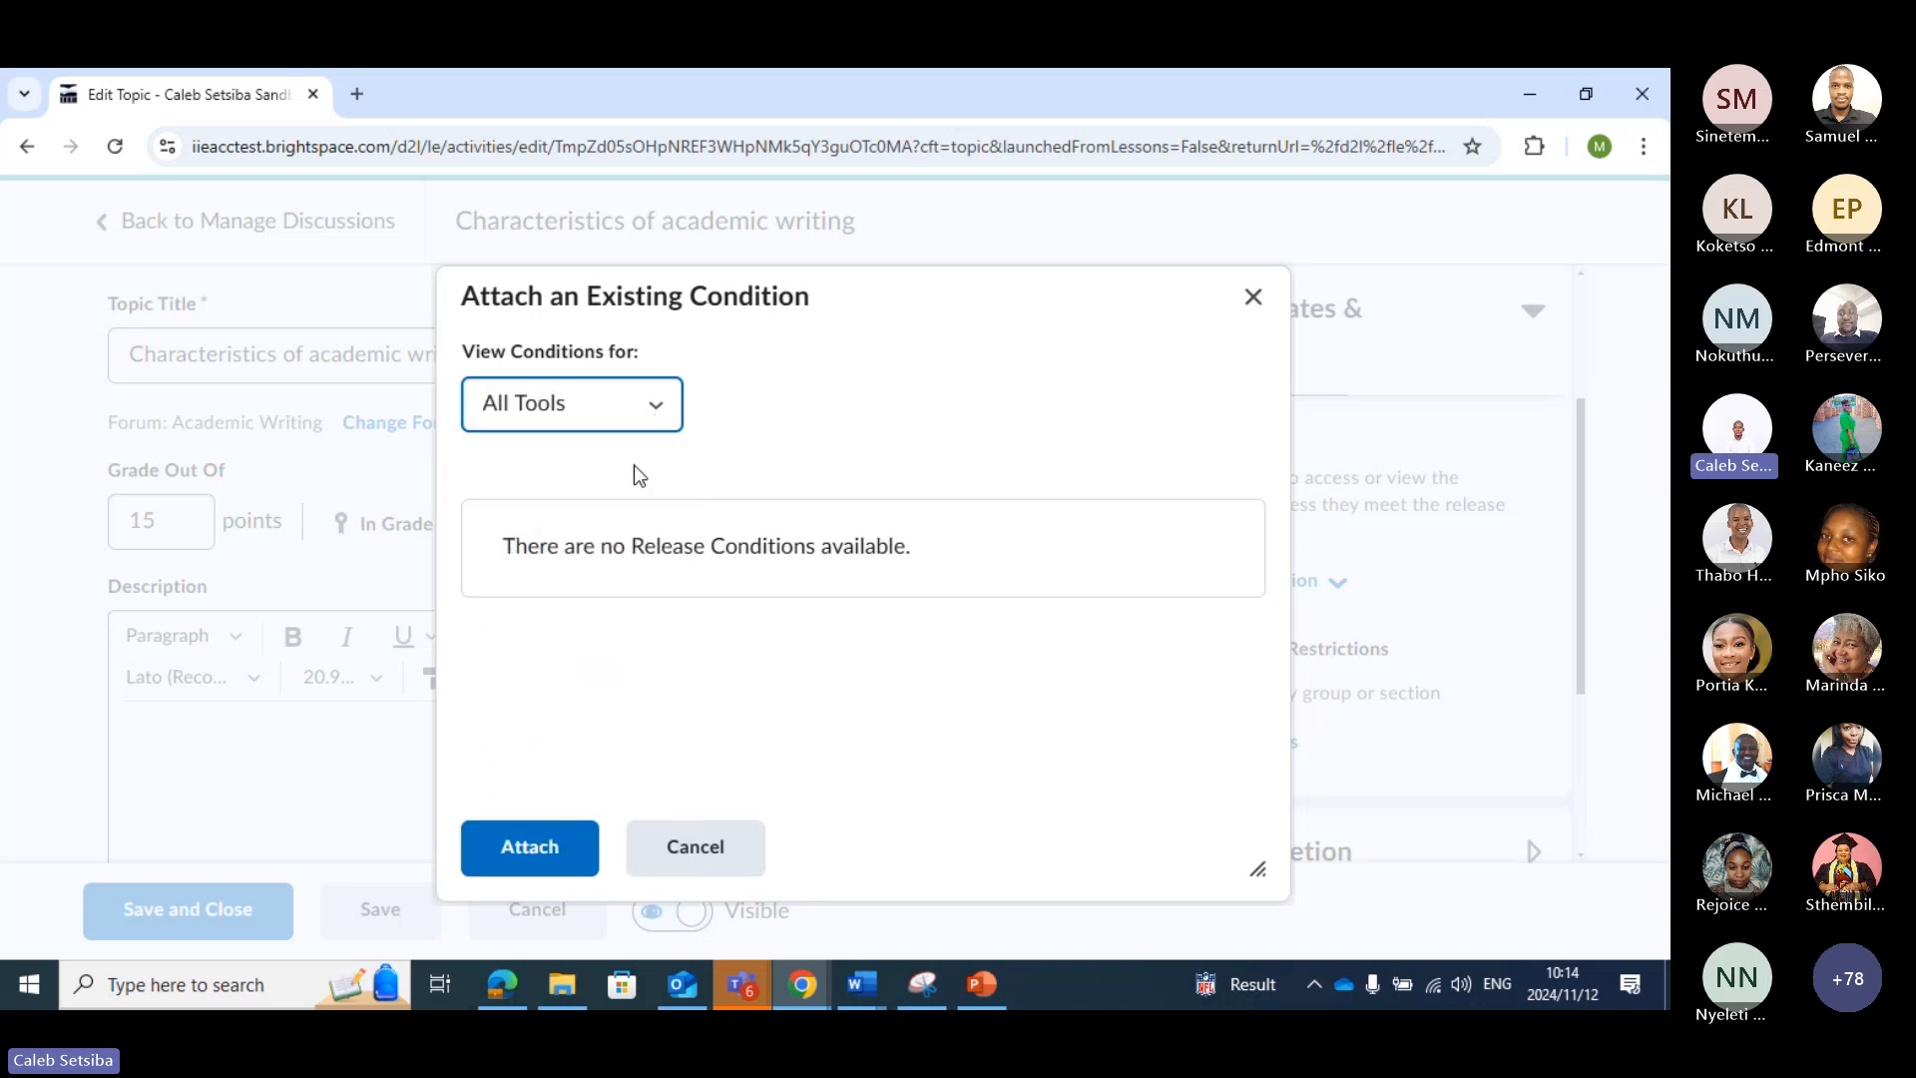
left_click(705, 846)
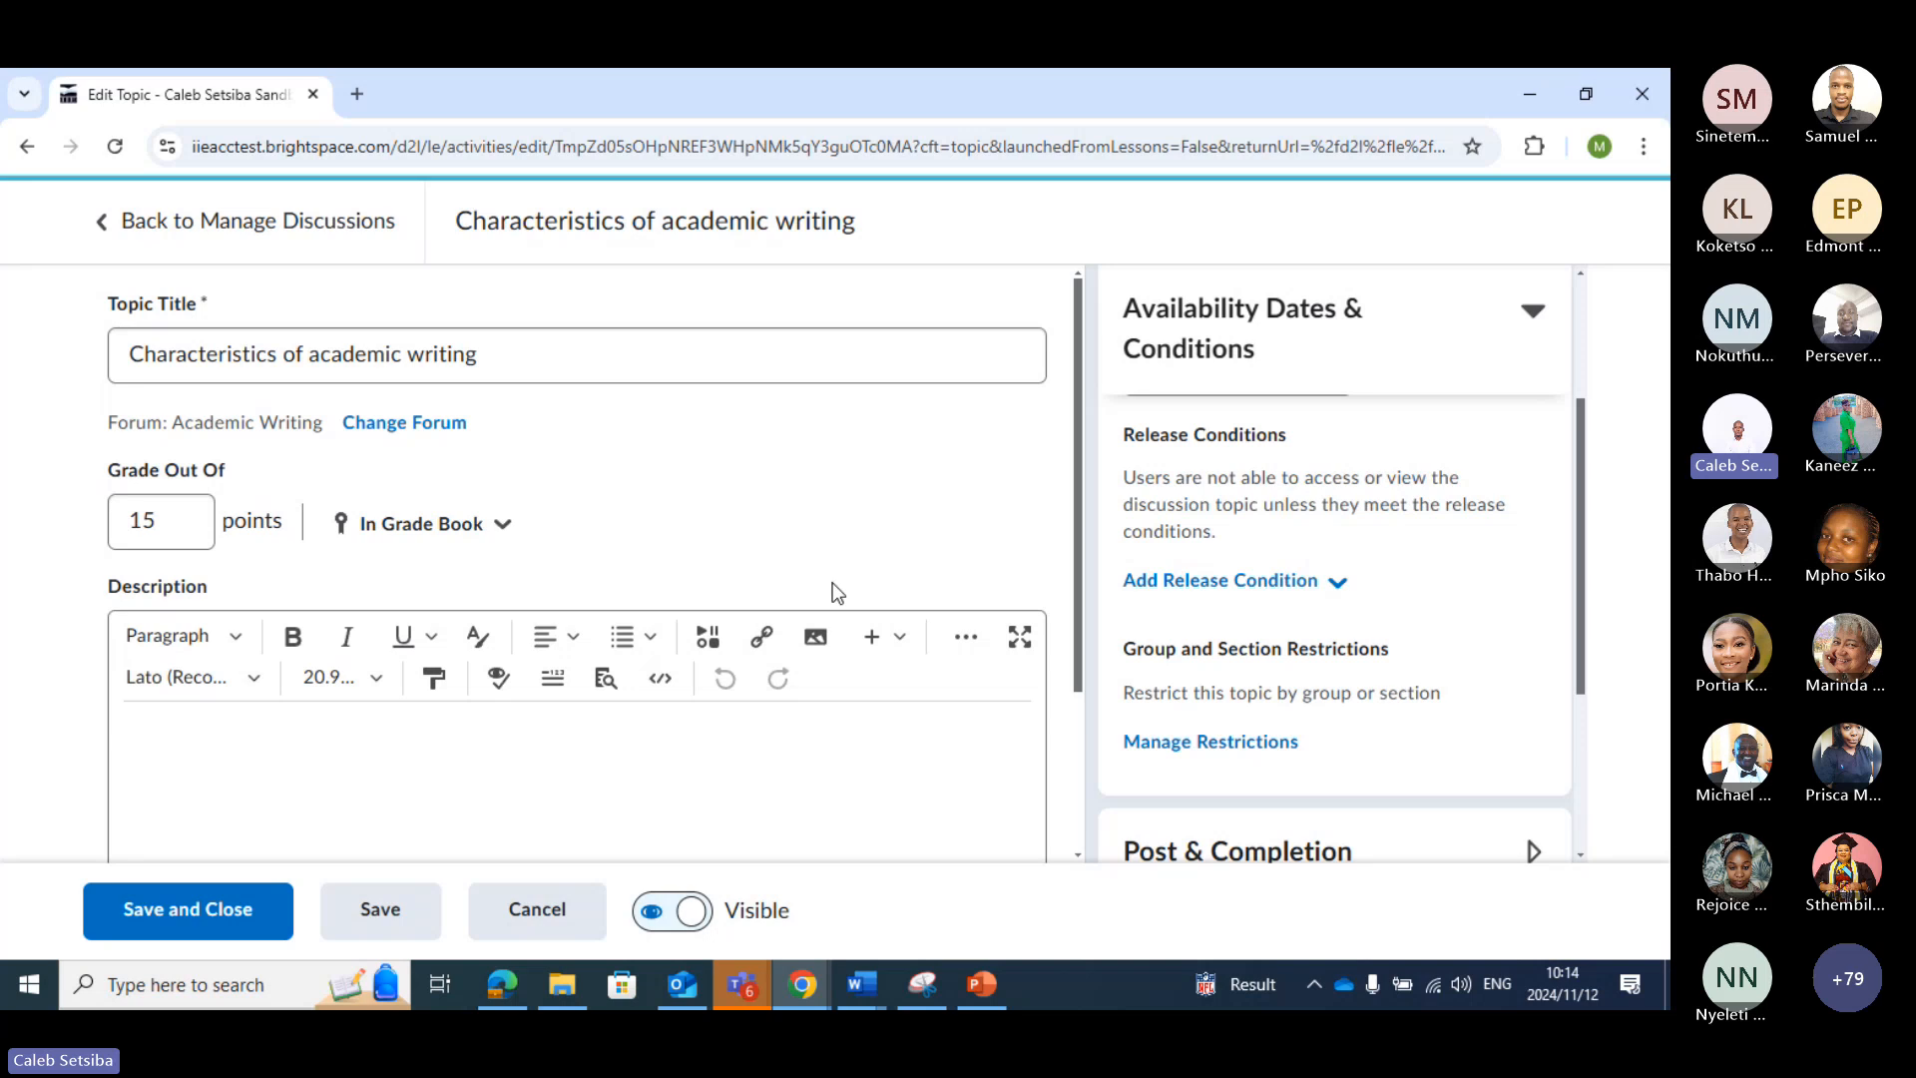
Check the topic's group and section restriction options without adding any, and save and close the topic
scroll(834, 589, "down", 2)
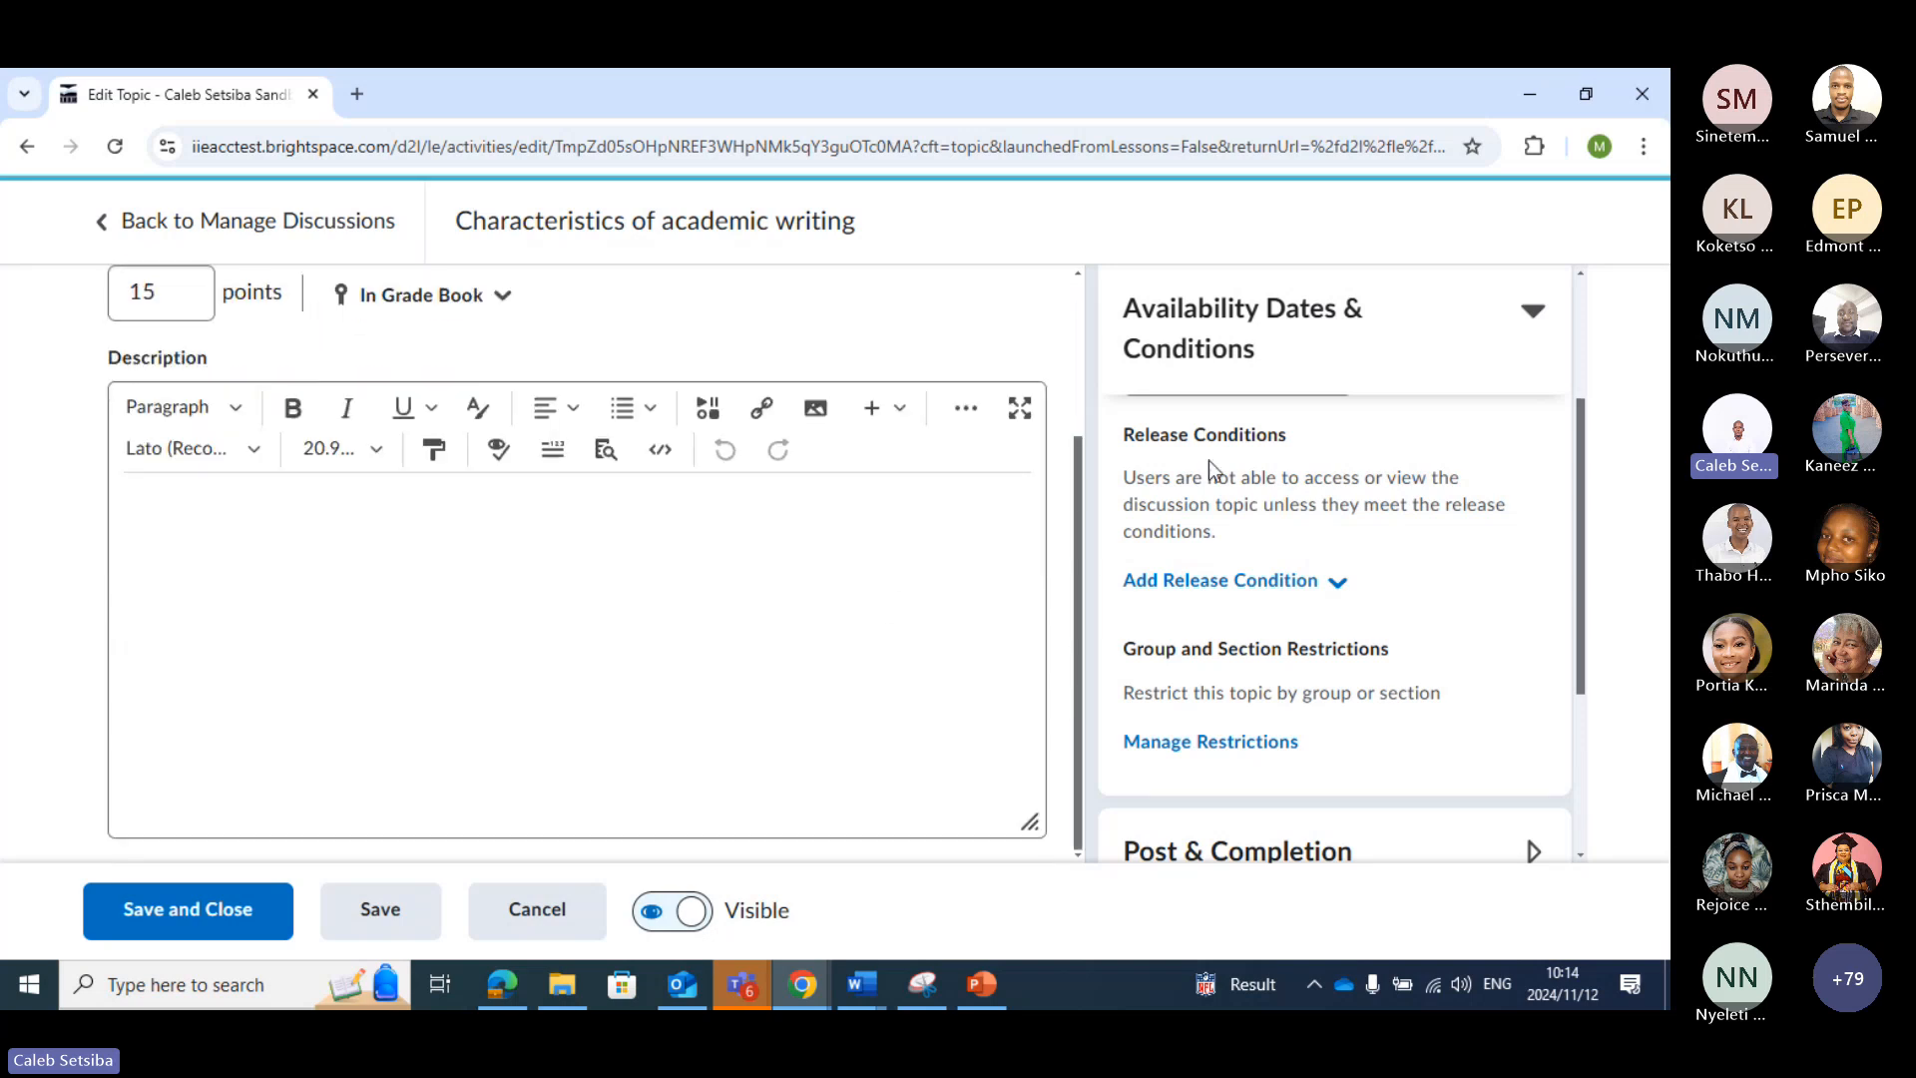
scroll(1209, 467, "down", 3)
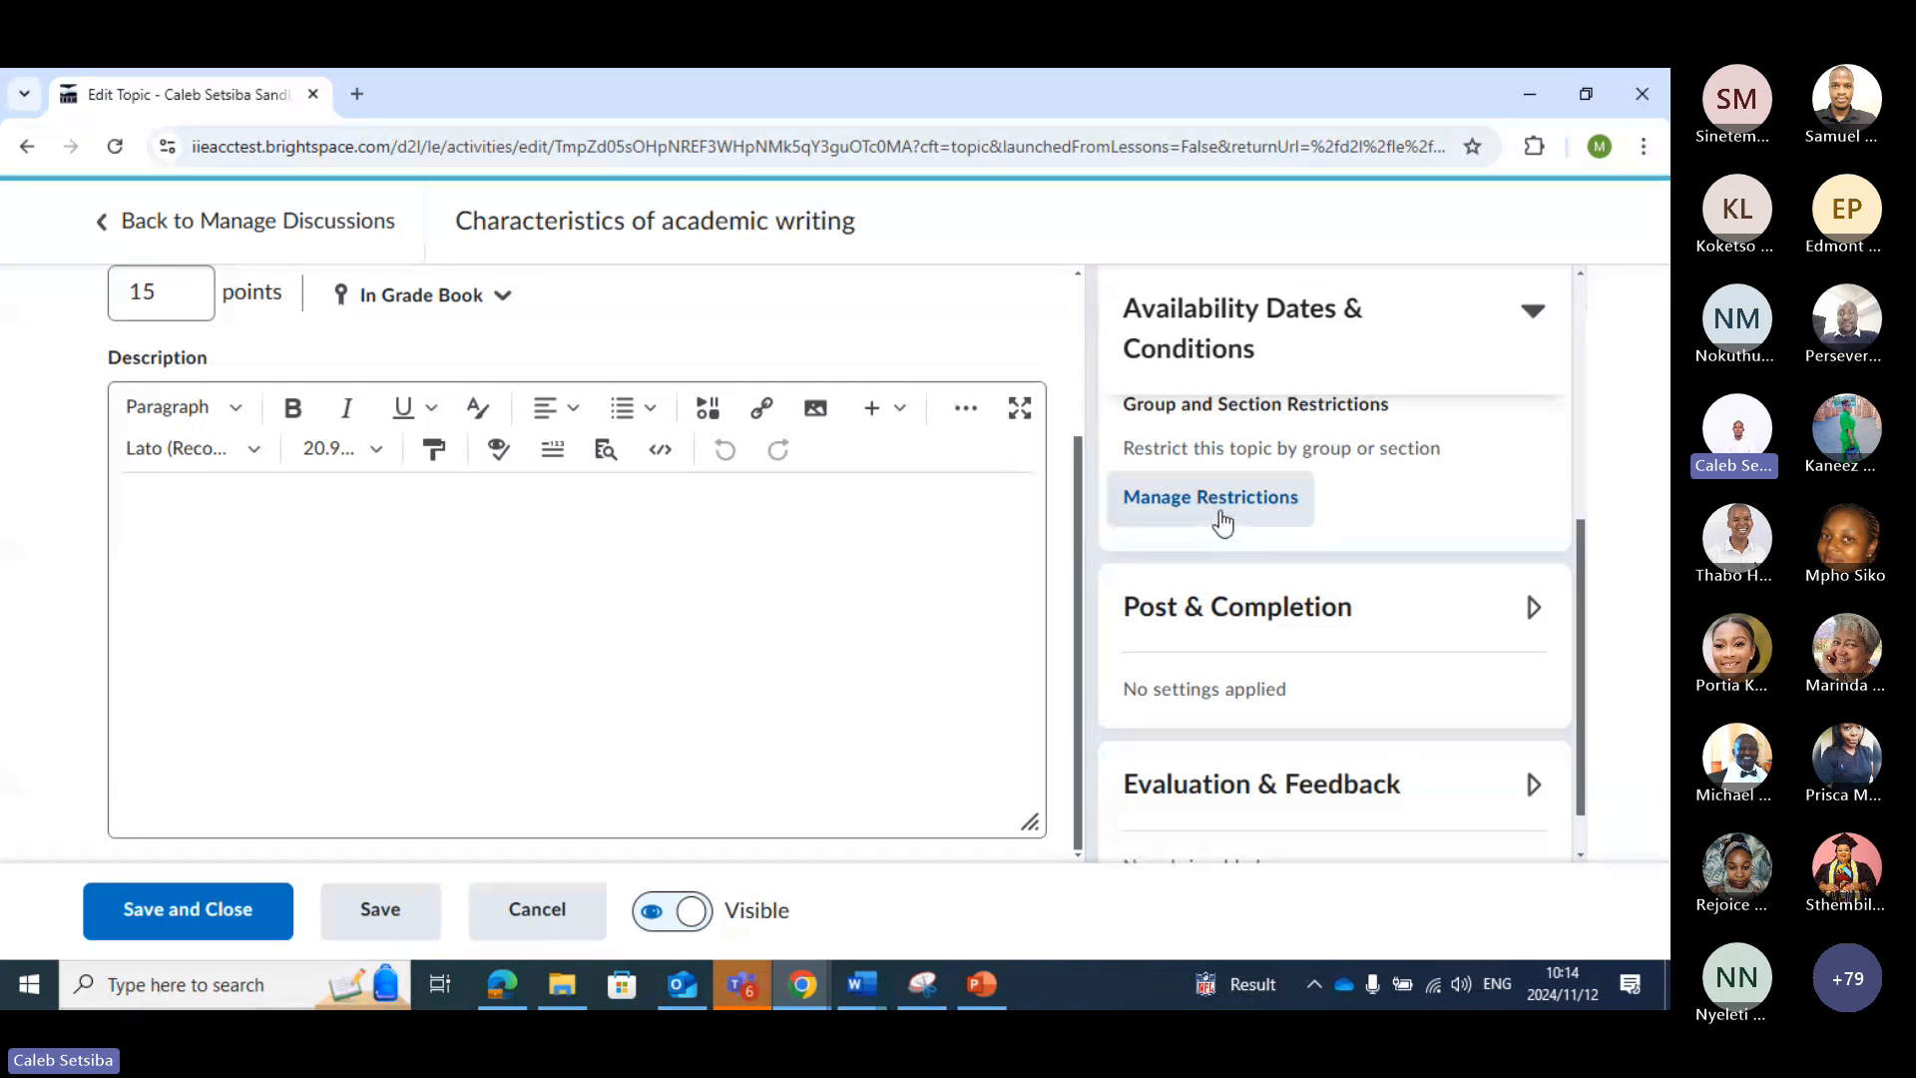
left_click(1220, 523)
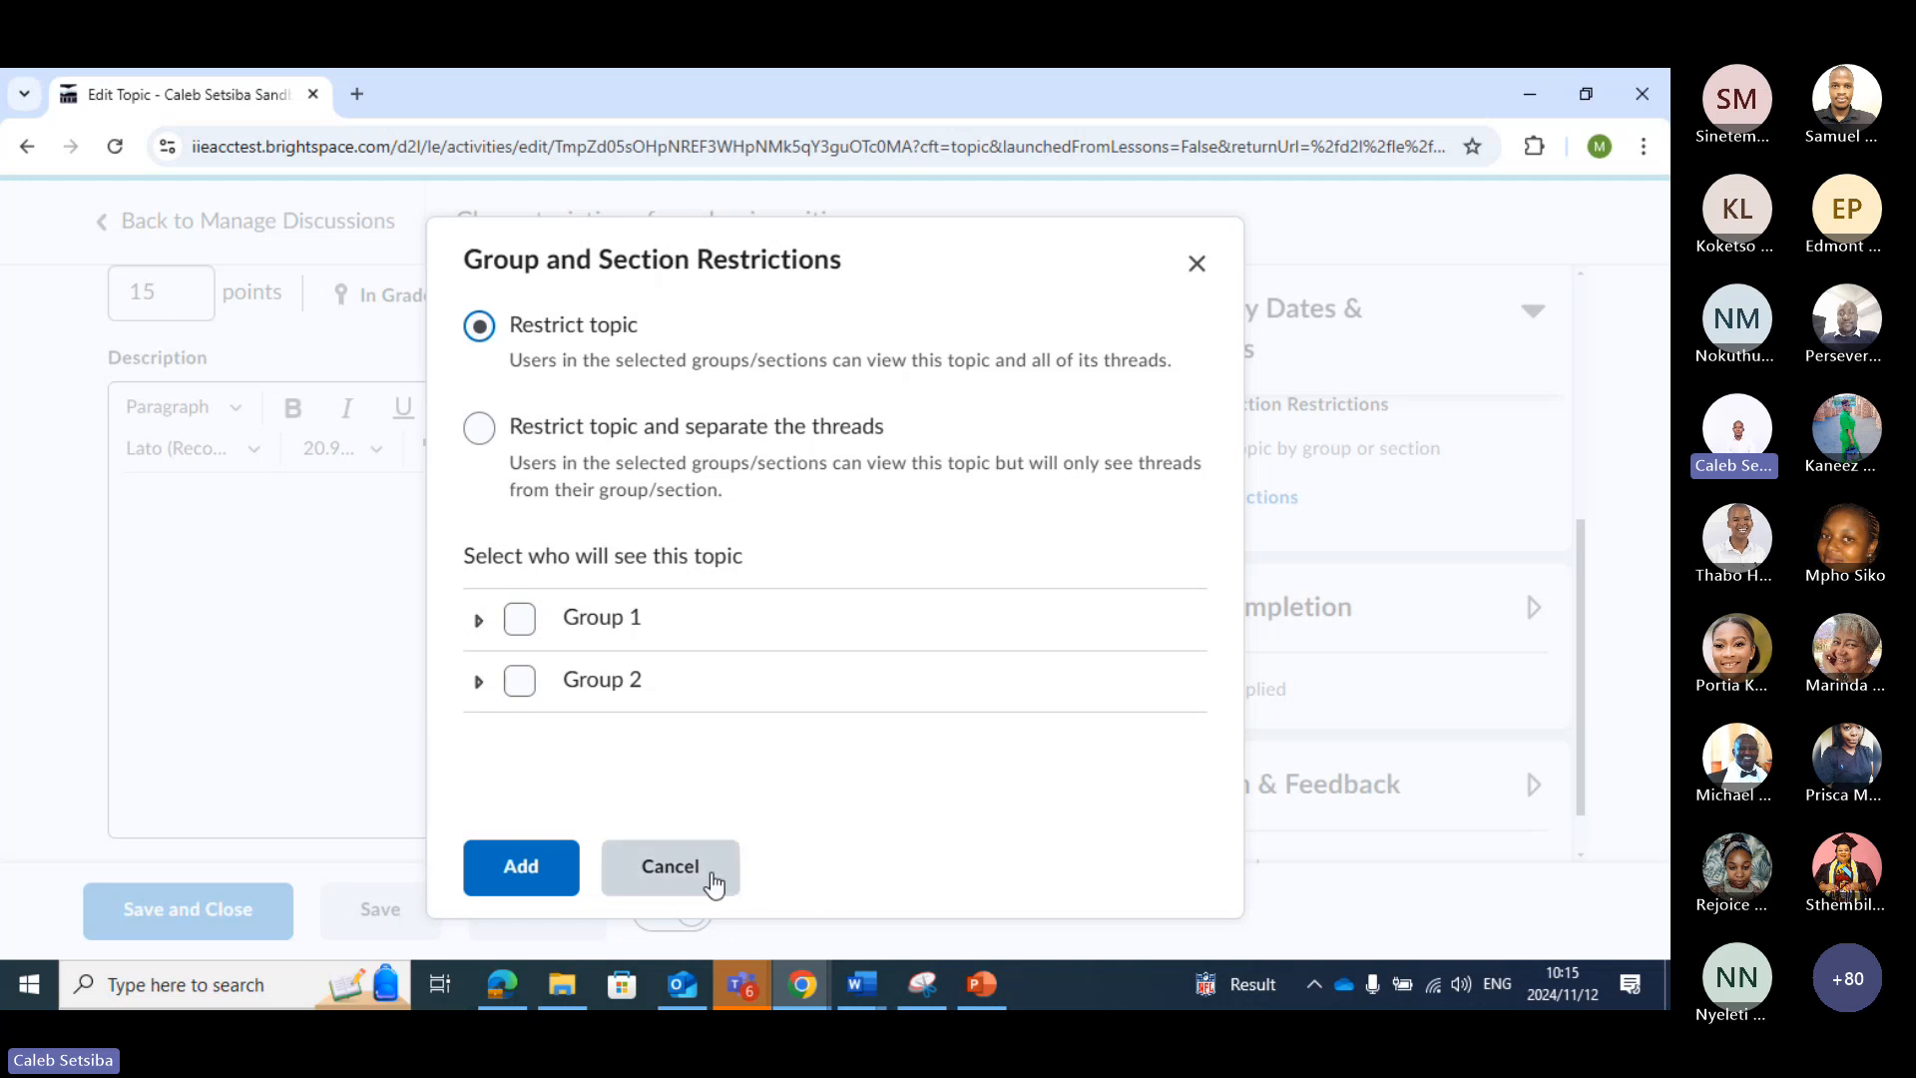
left_click(669, 864)
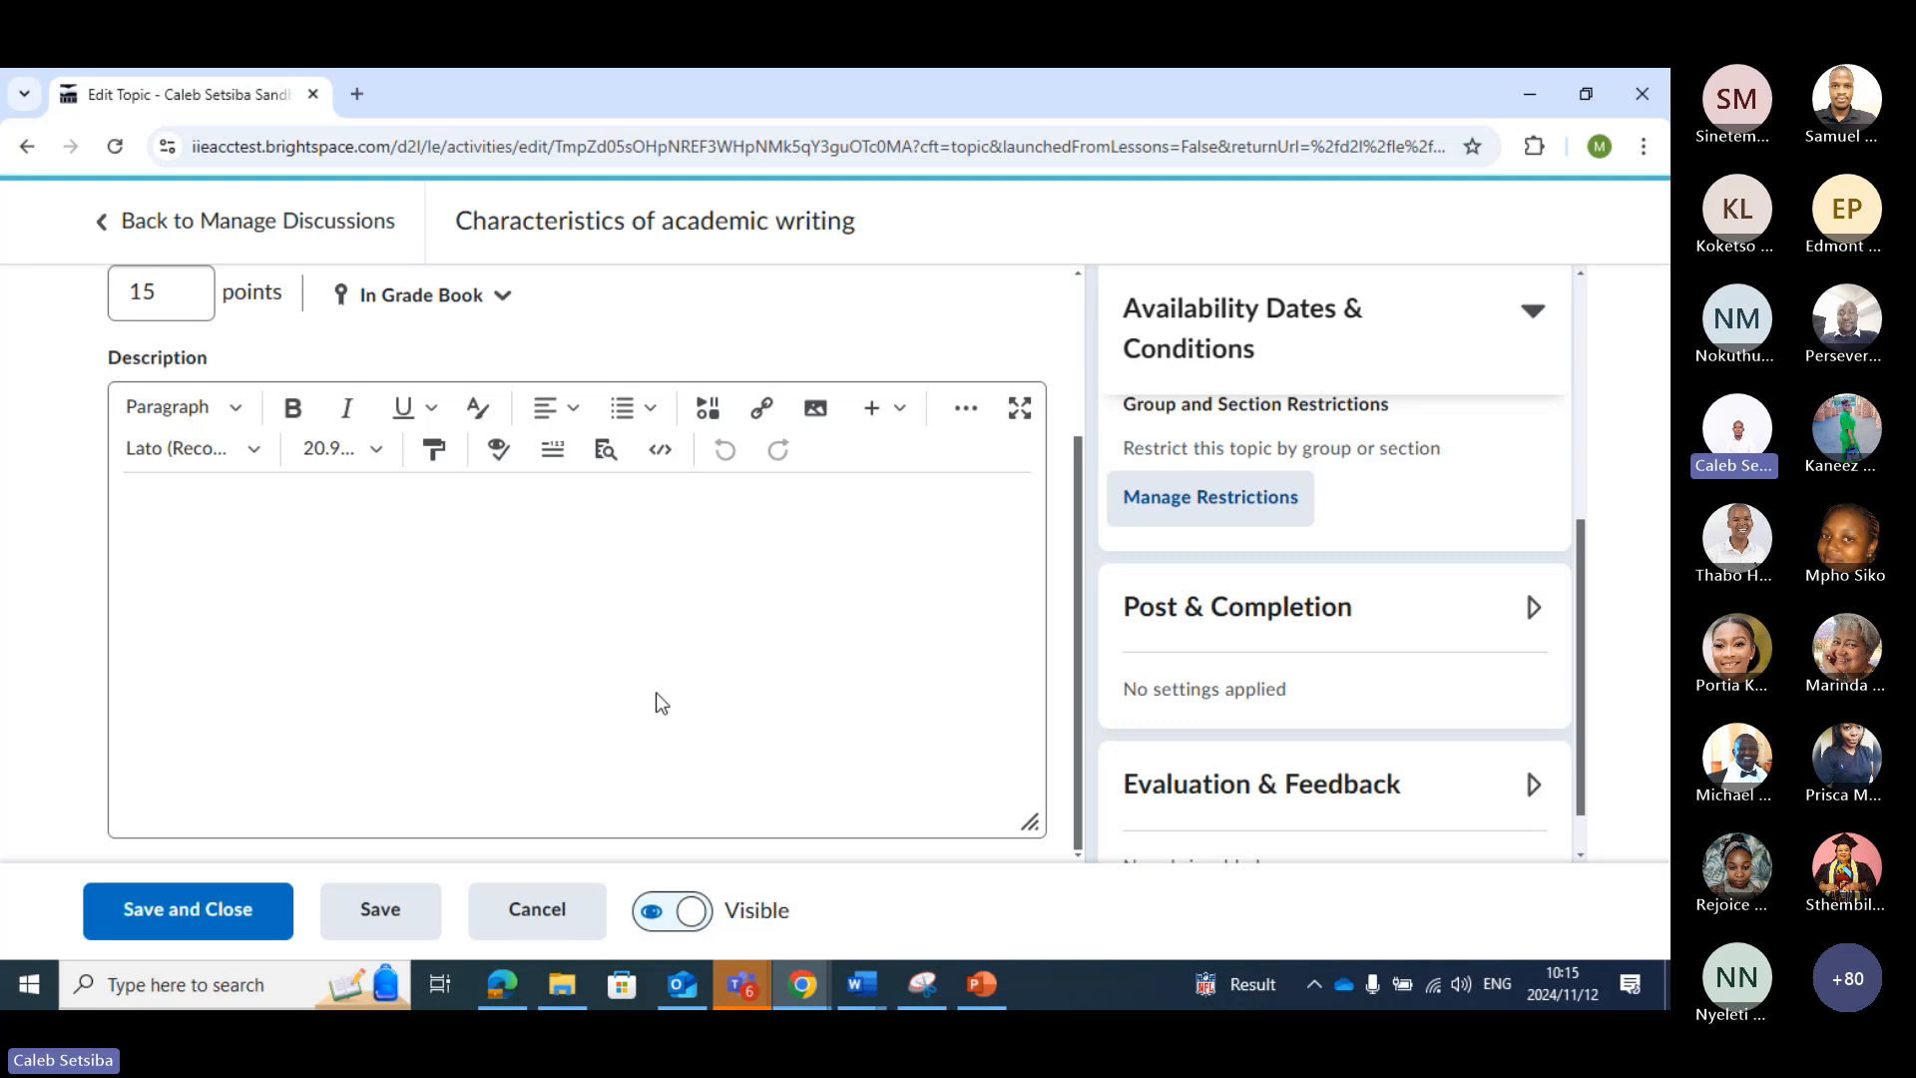
left_click(270, 910)
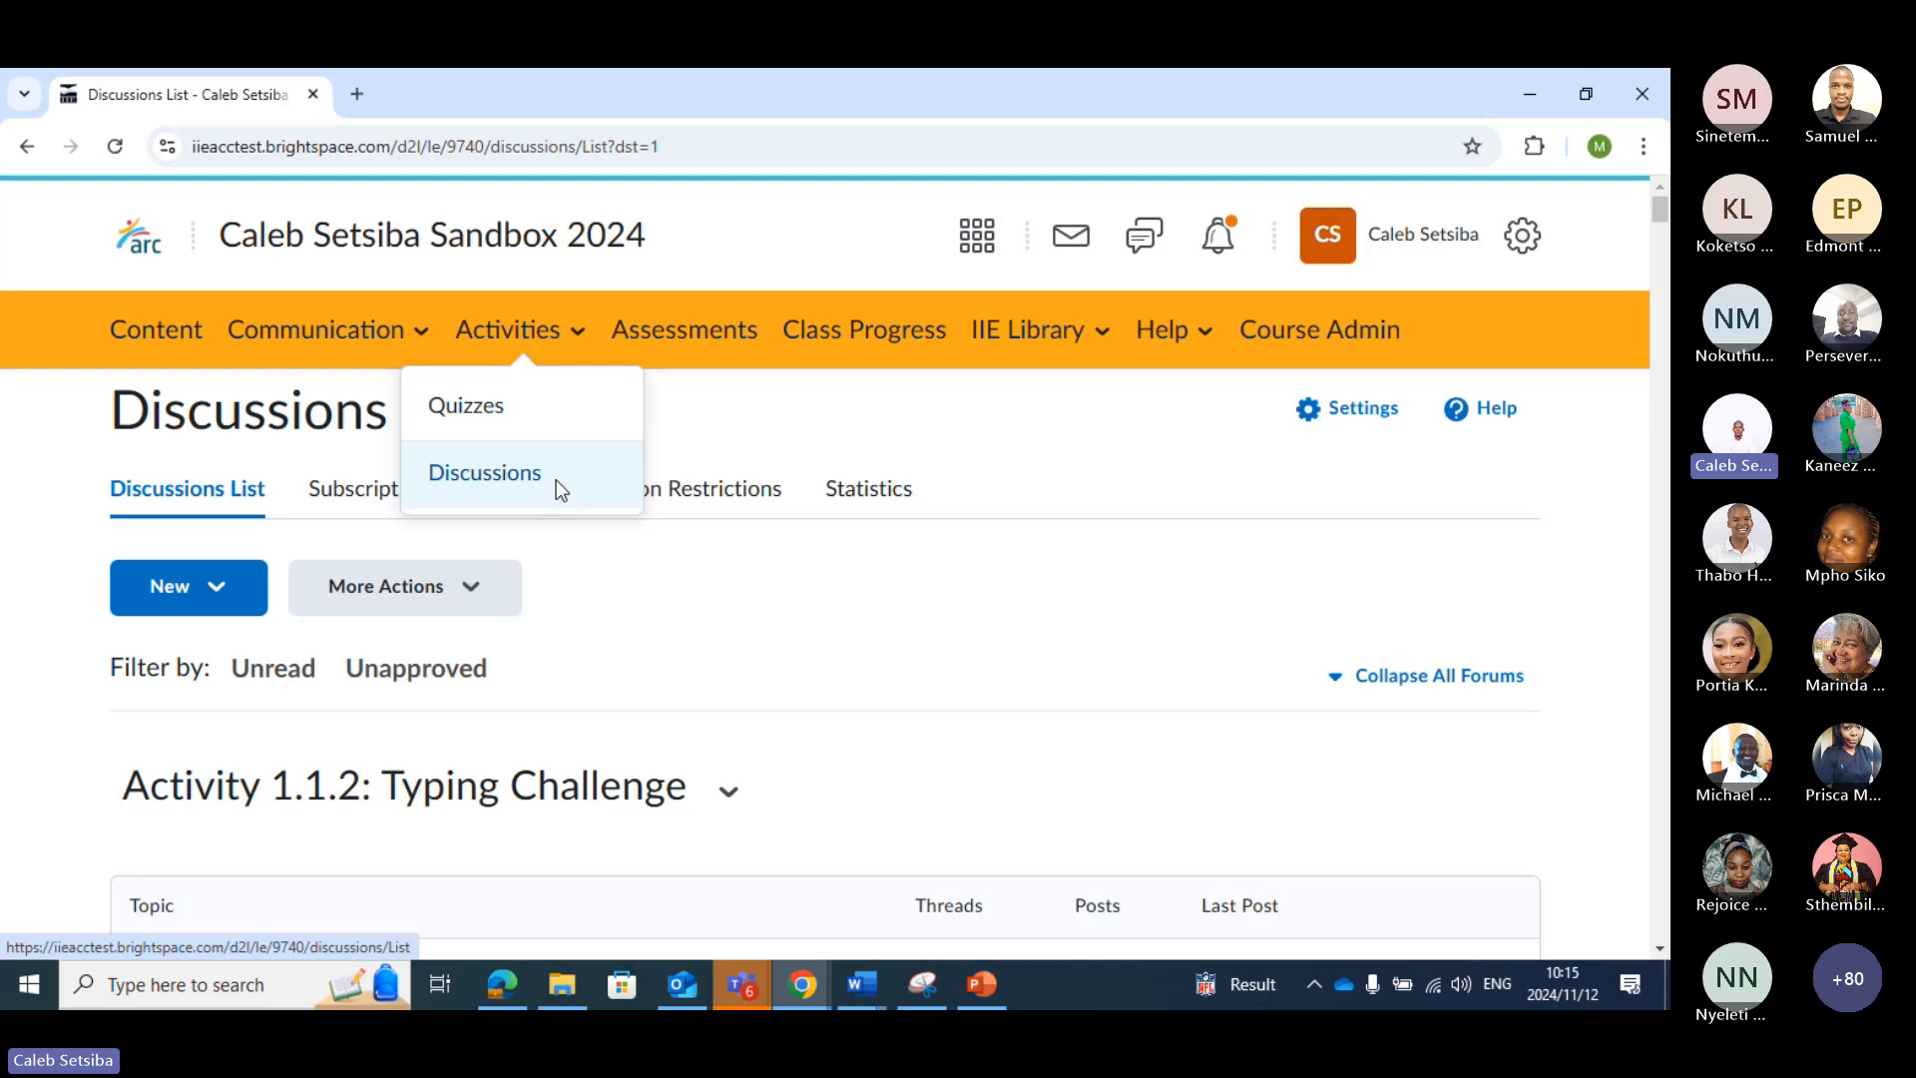
Open the discussions list from the course's activities and again by way of the Course Administration page
left_click(555, 486)
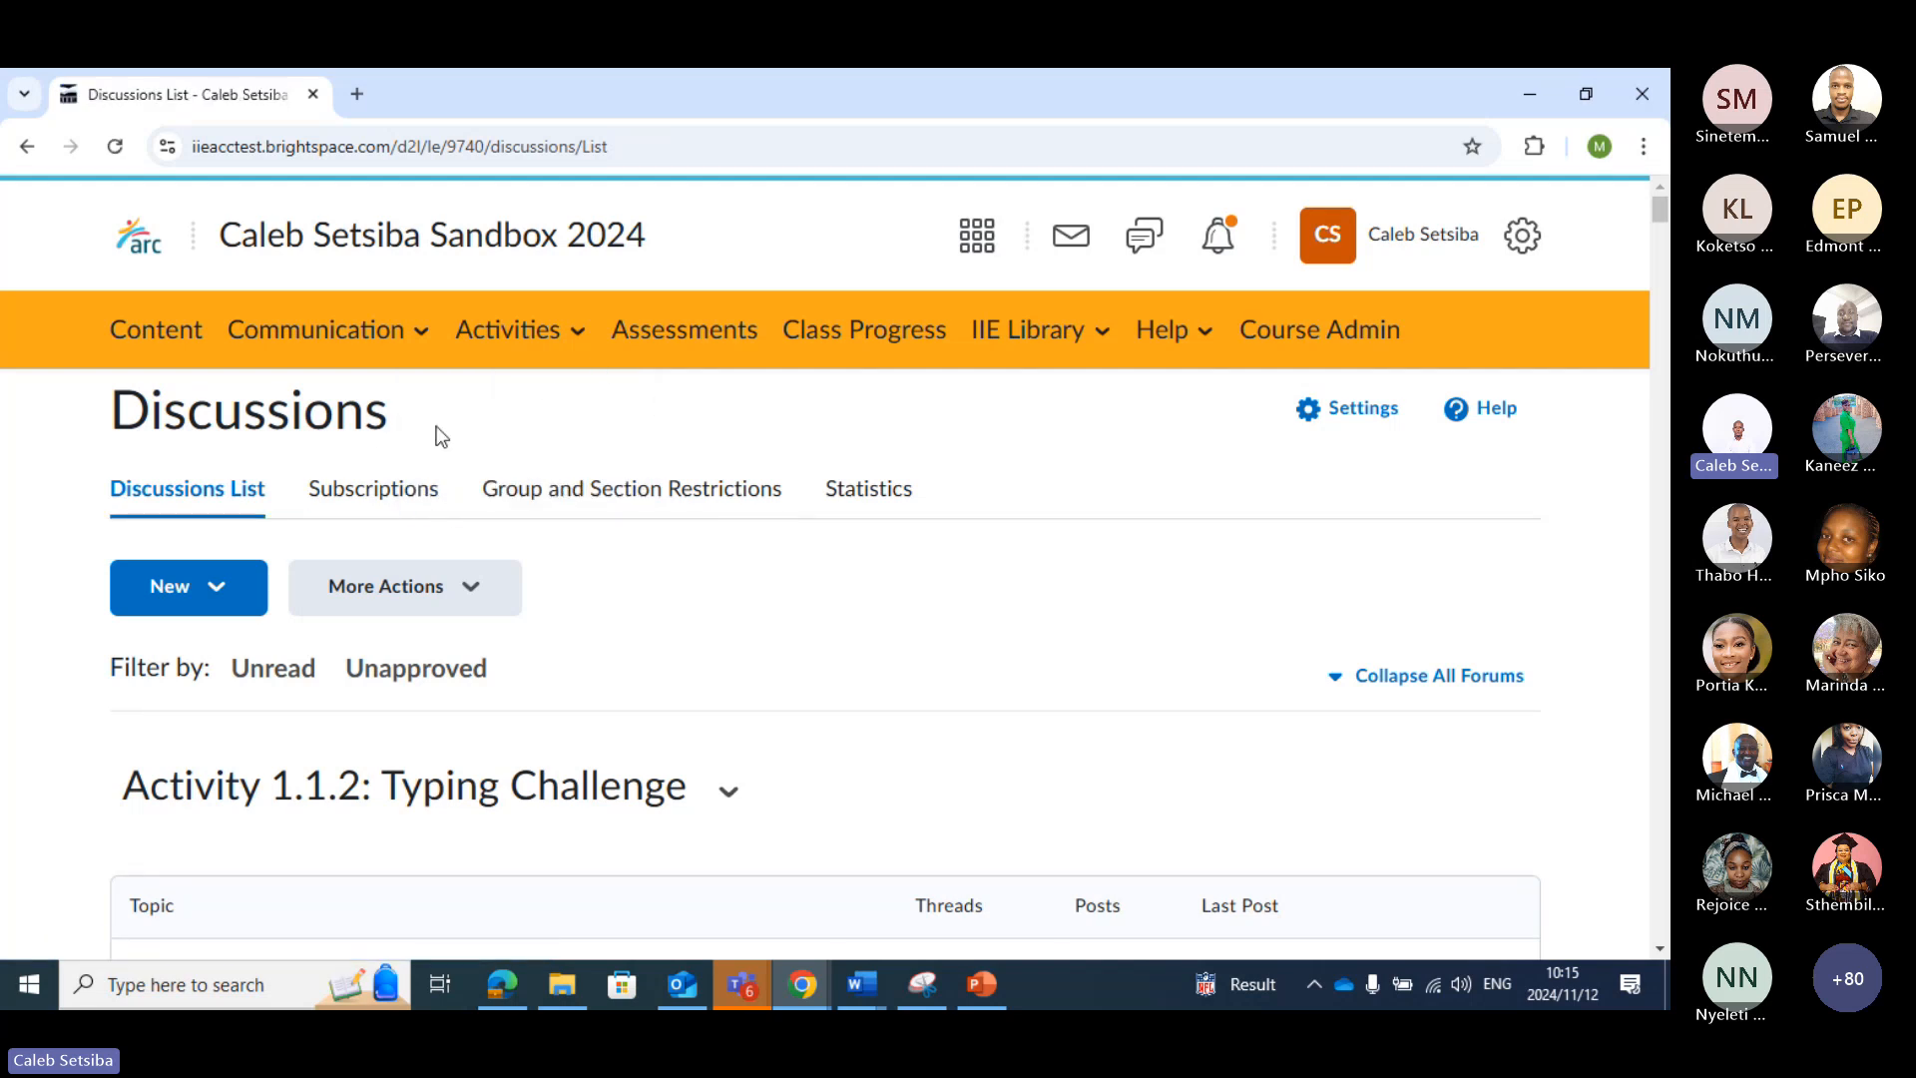
left_click(1335, 339)
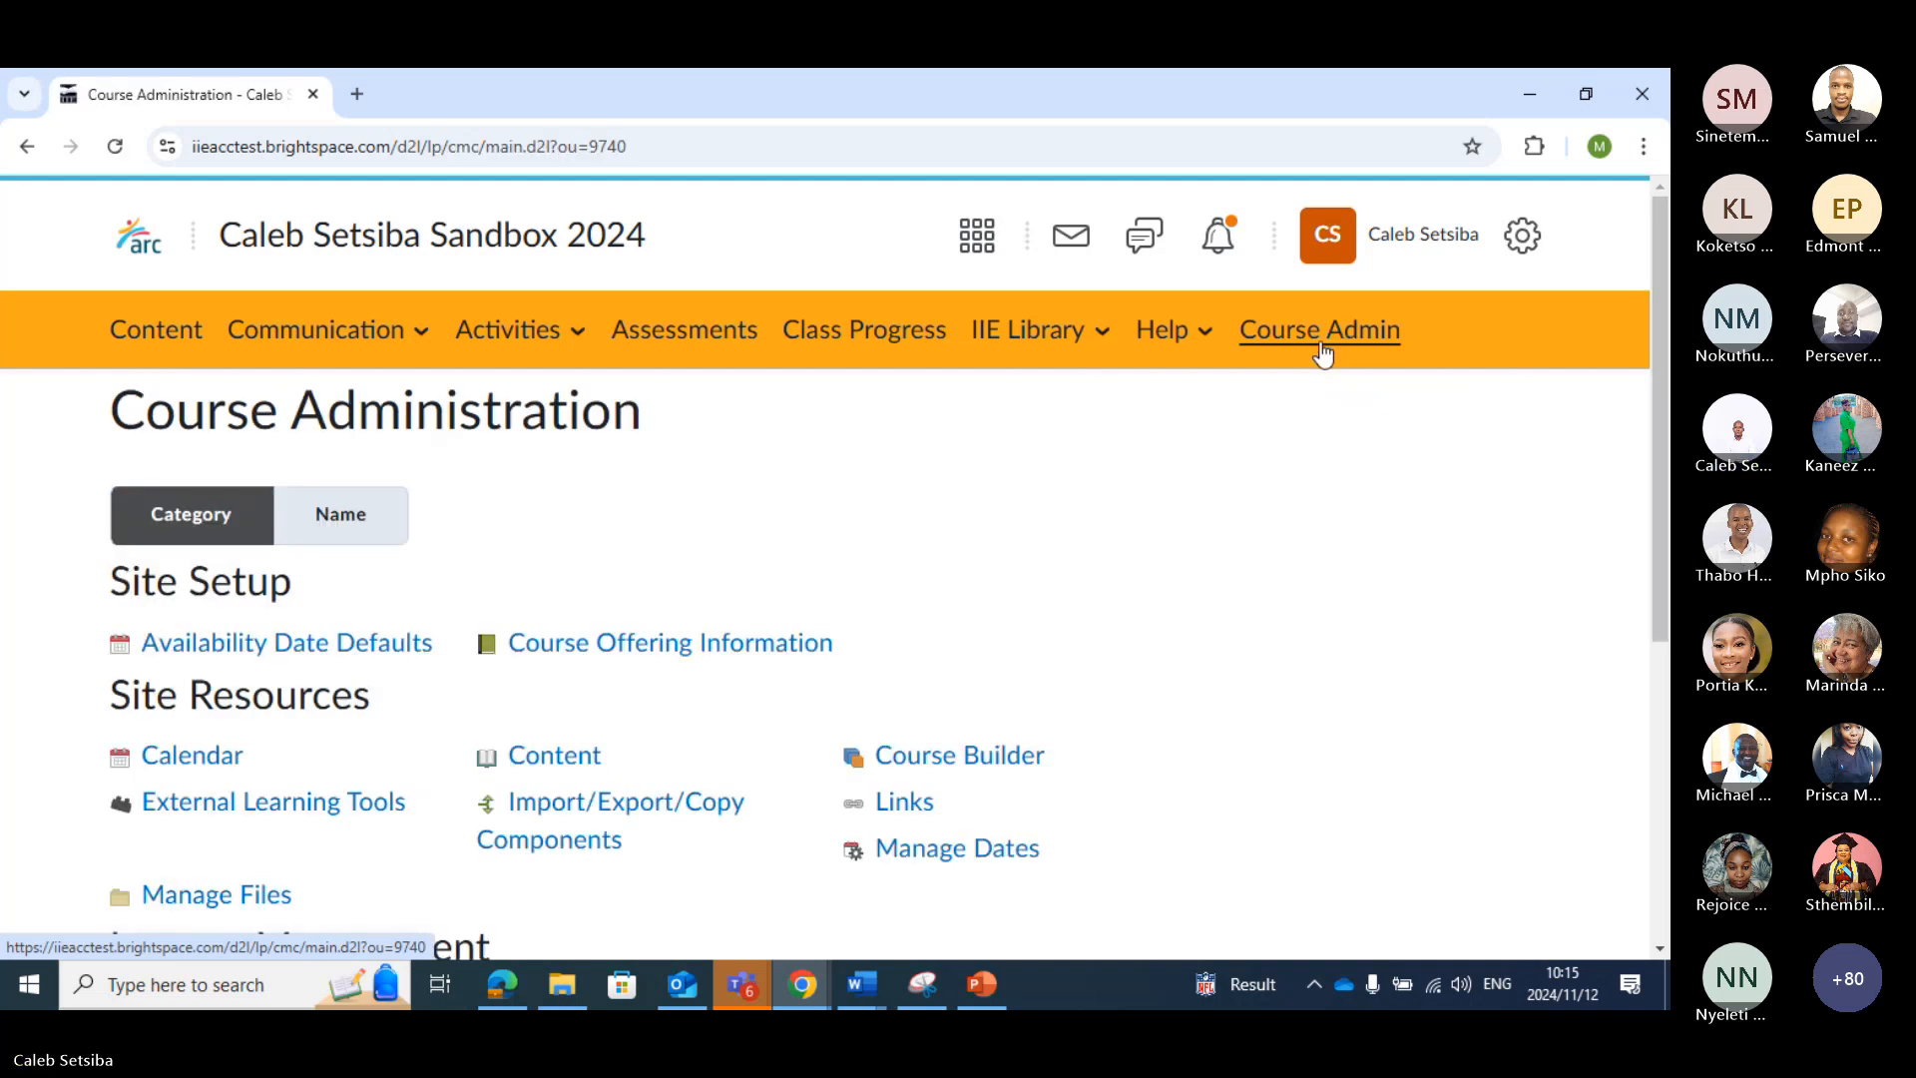
scroll(1014, 535, "down", 5)
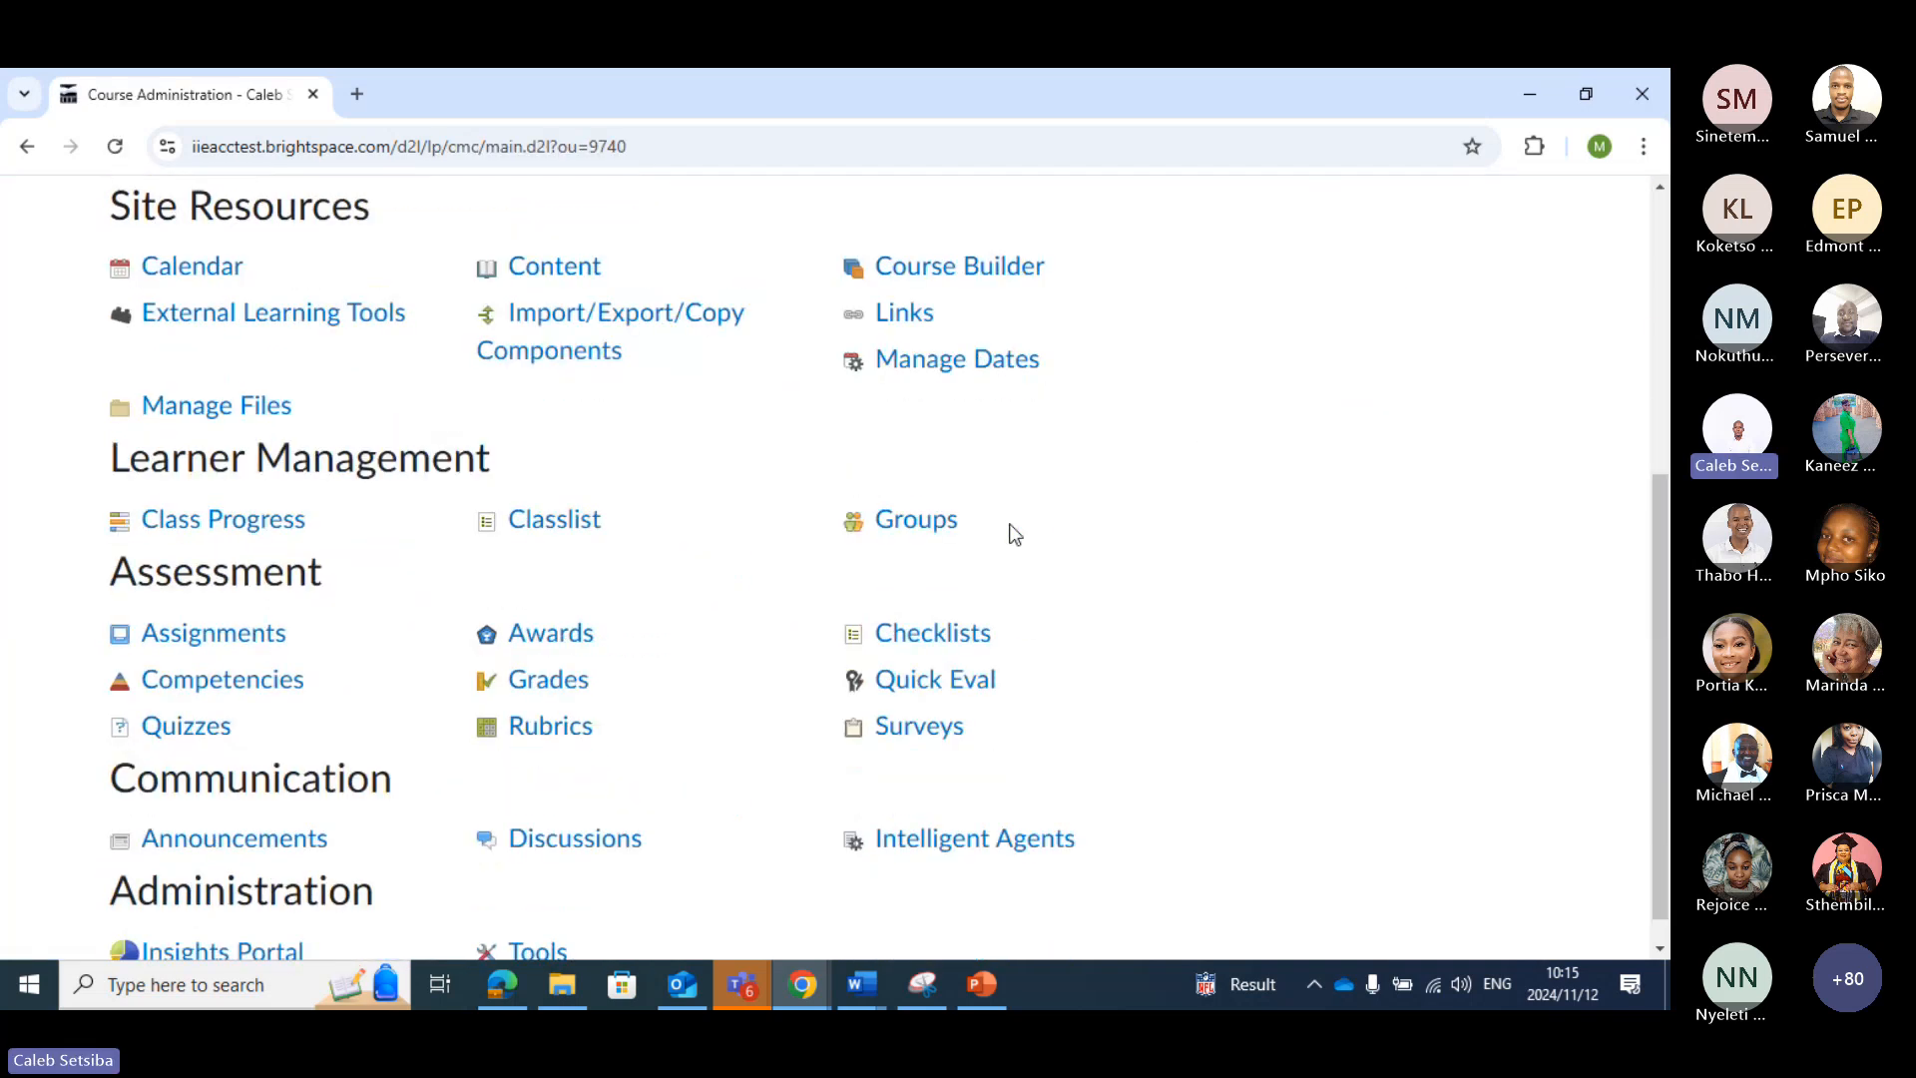
scroll(1014, 535, "down", 1)
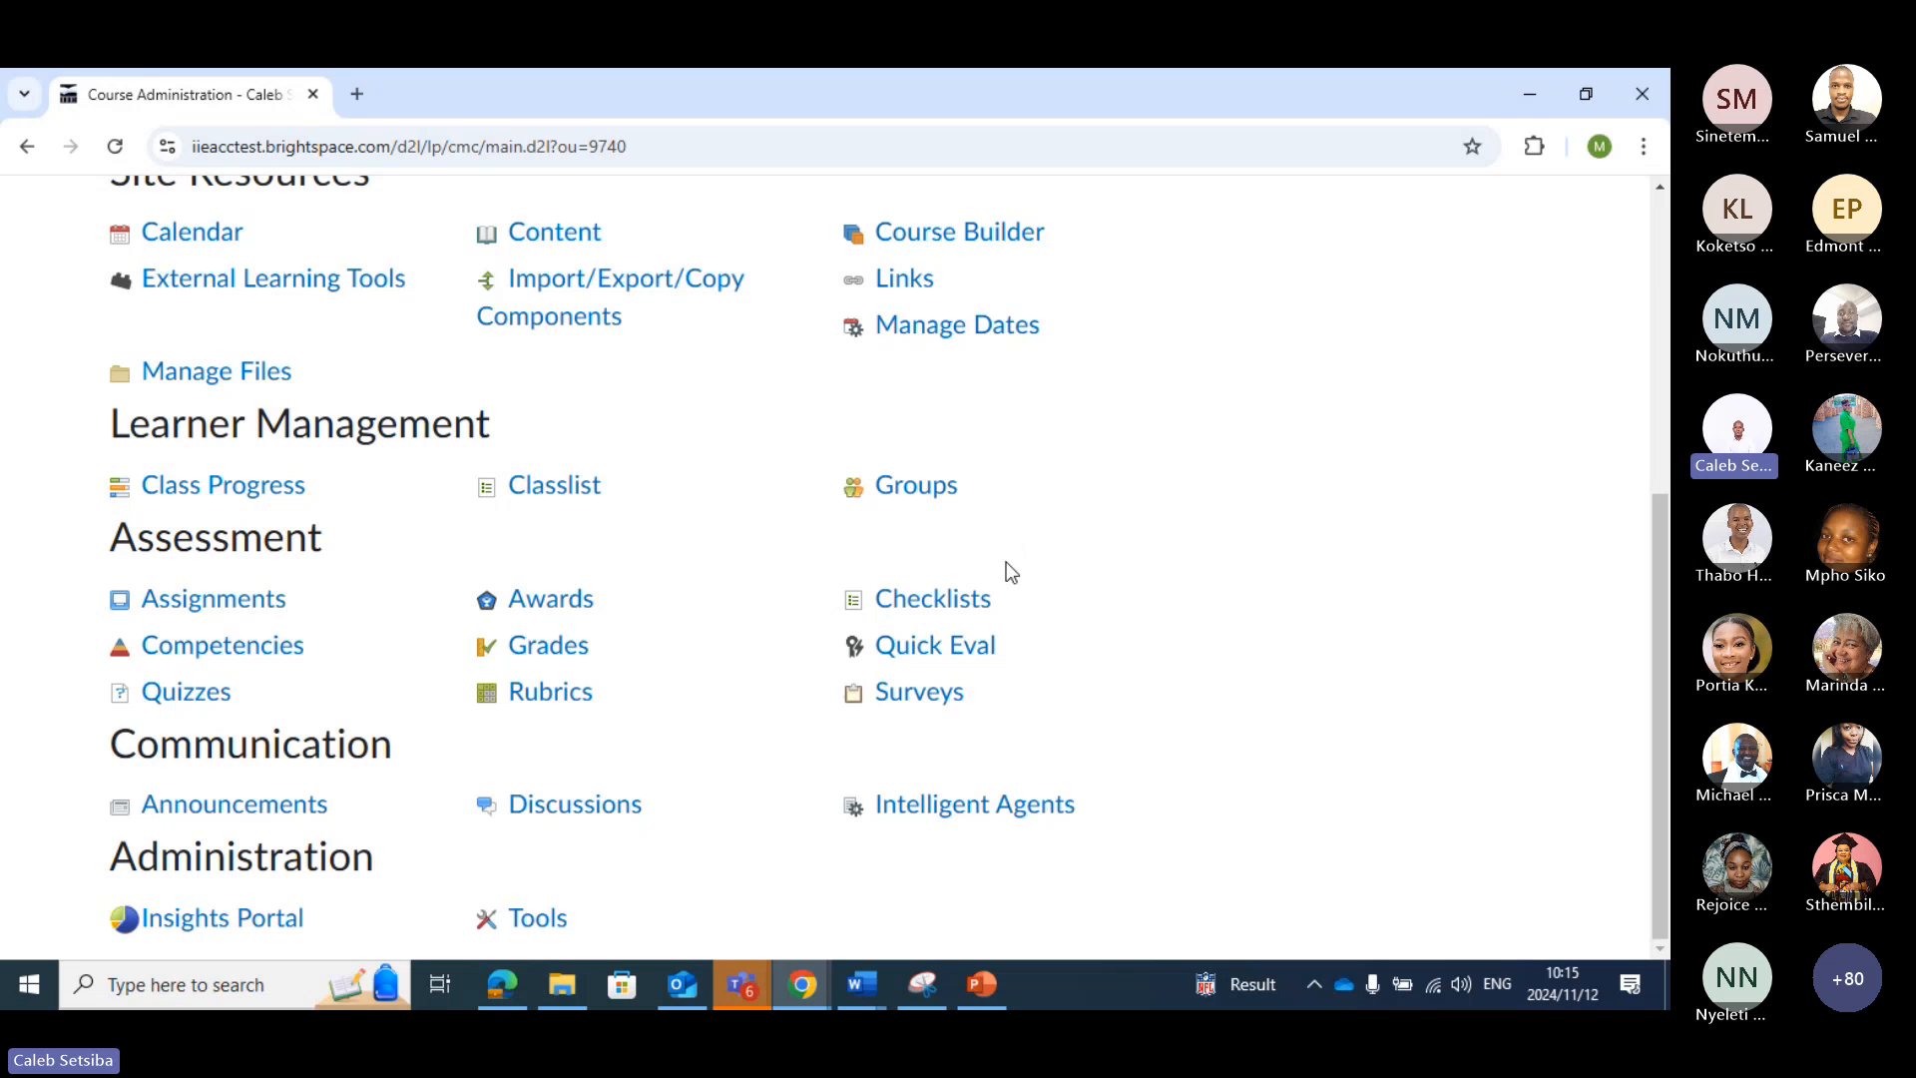
left_click(571, 806)
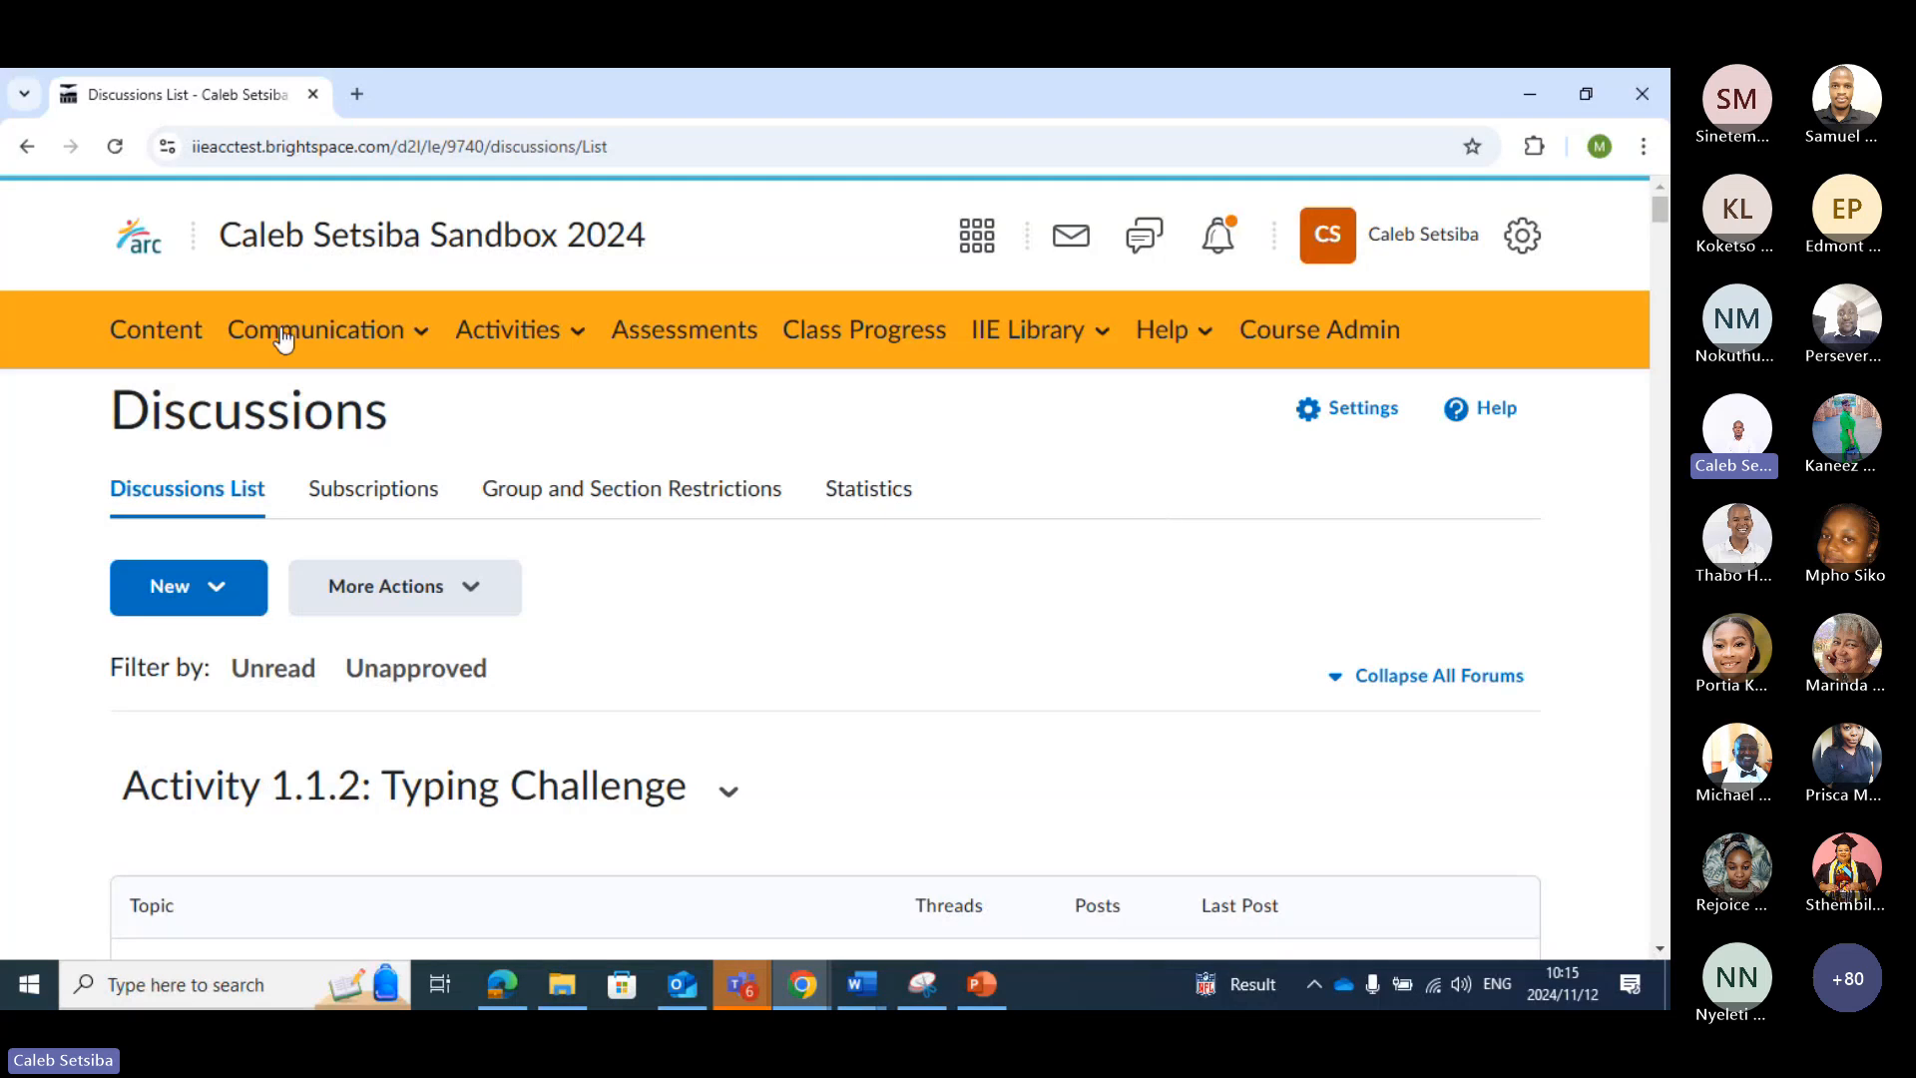
Go to the course content and open the "LU5: Reading for Academic Purposes" unit
left_click(185, 350)
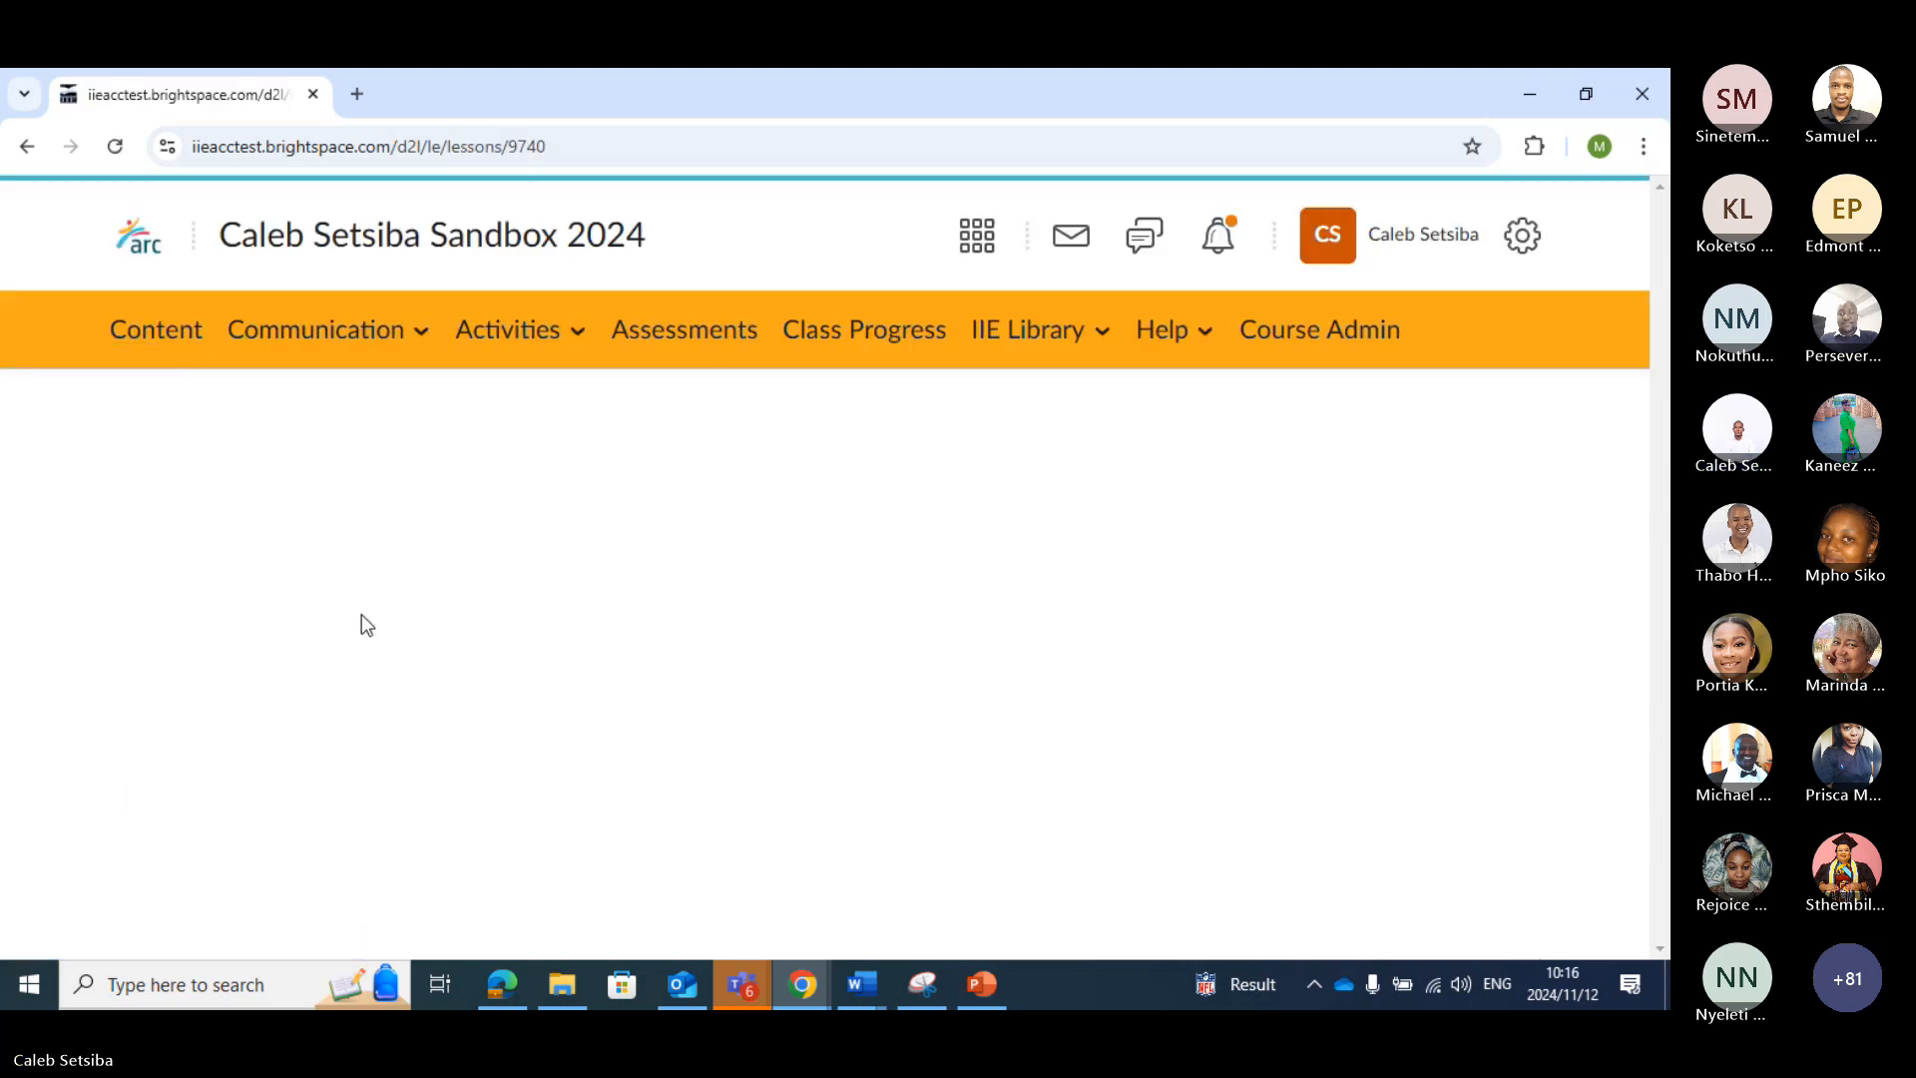
scroll(361, 633, "down", 1)
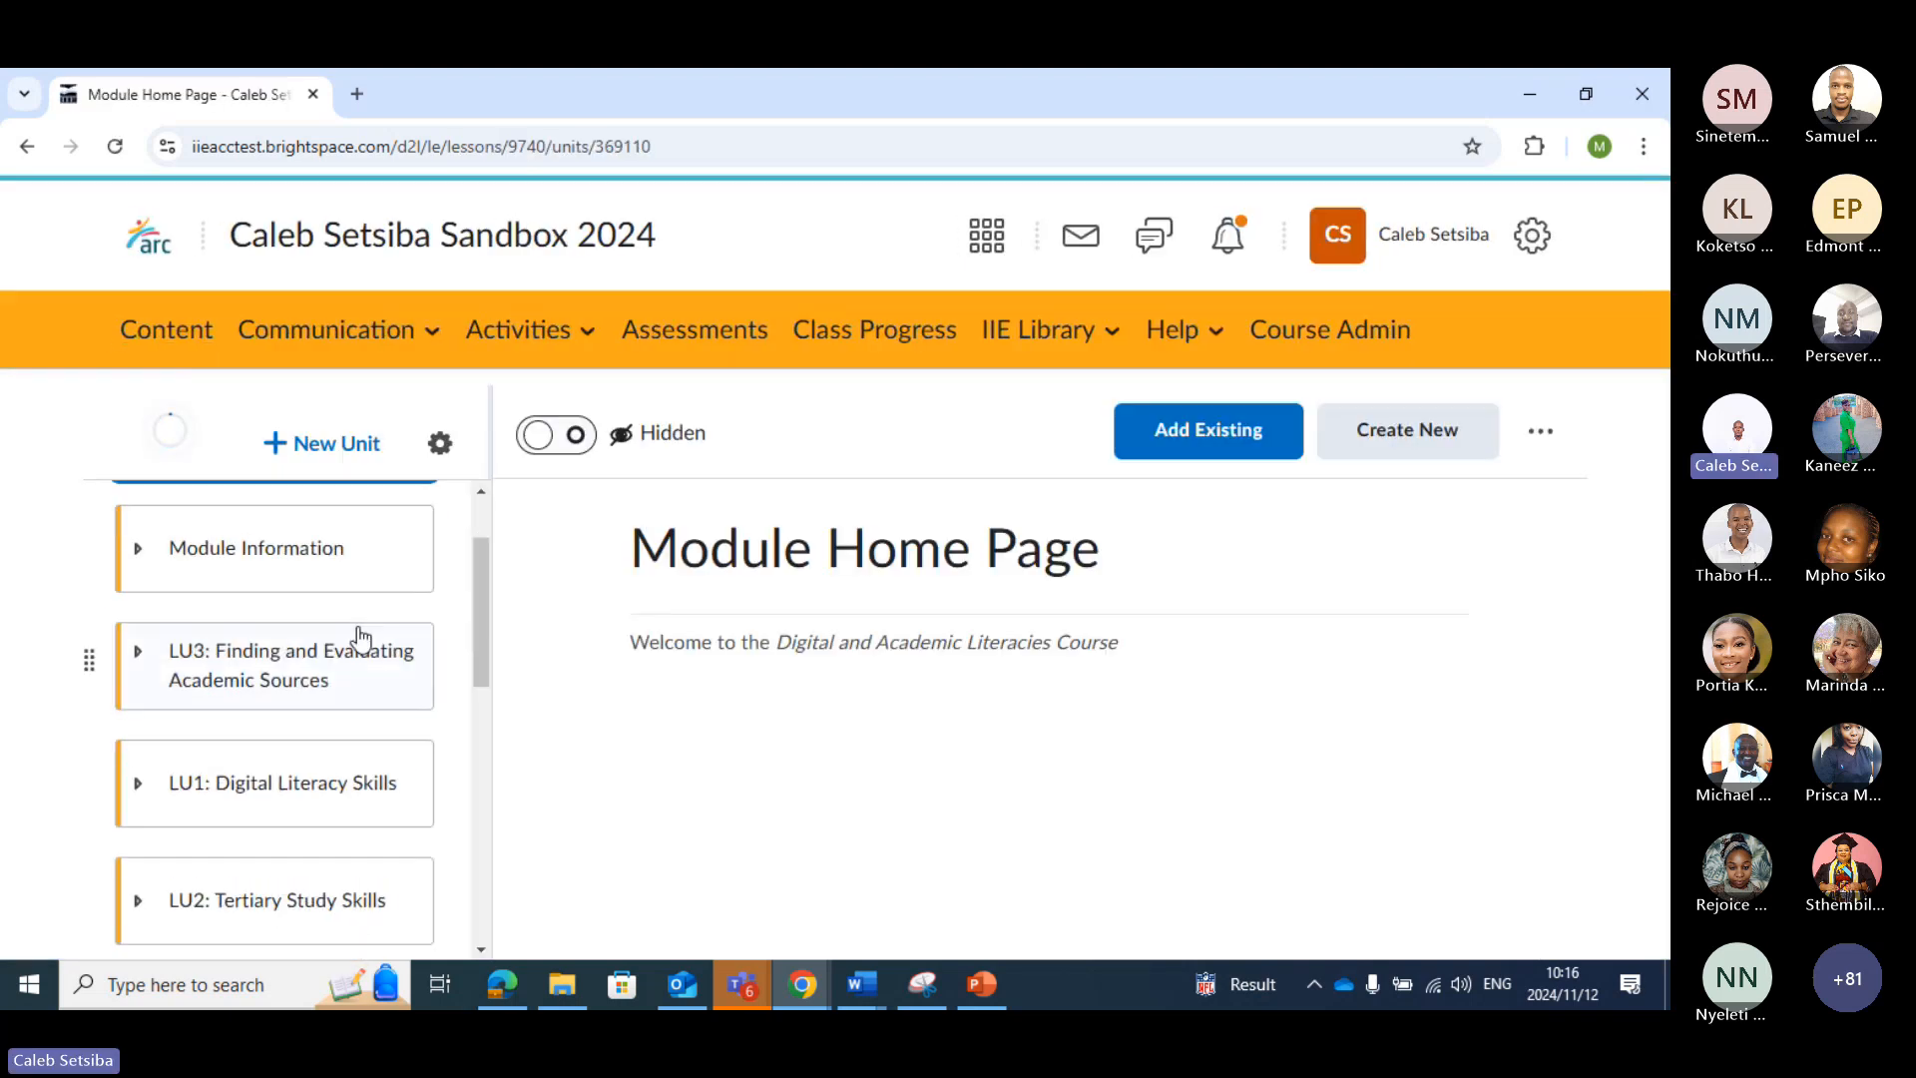
scroll(361, 638, "up", 1)
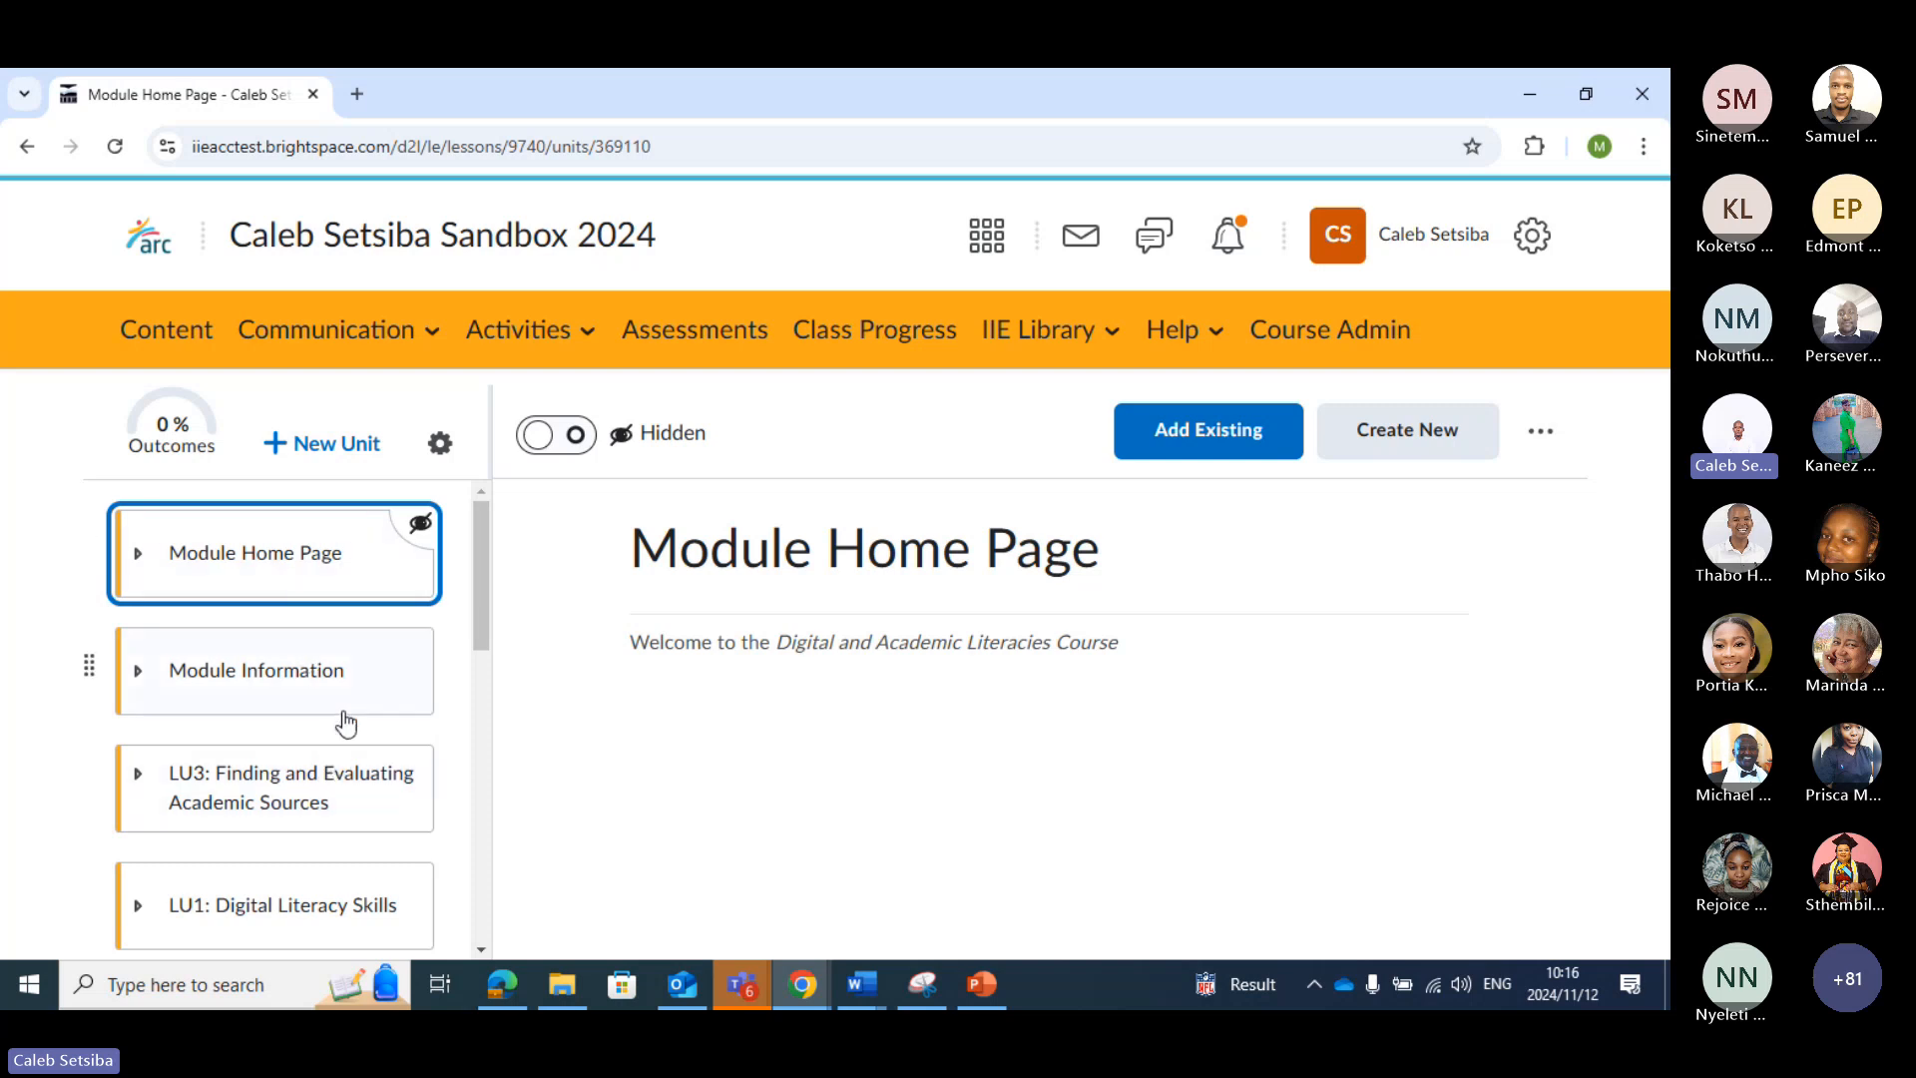
scroll(344, 714, "down", 3)
scroll(345, 710, "down", 1)
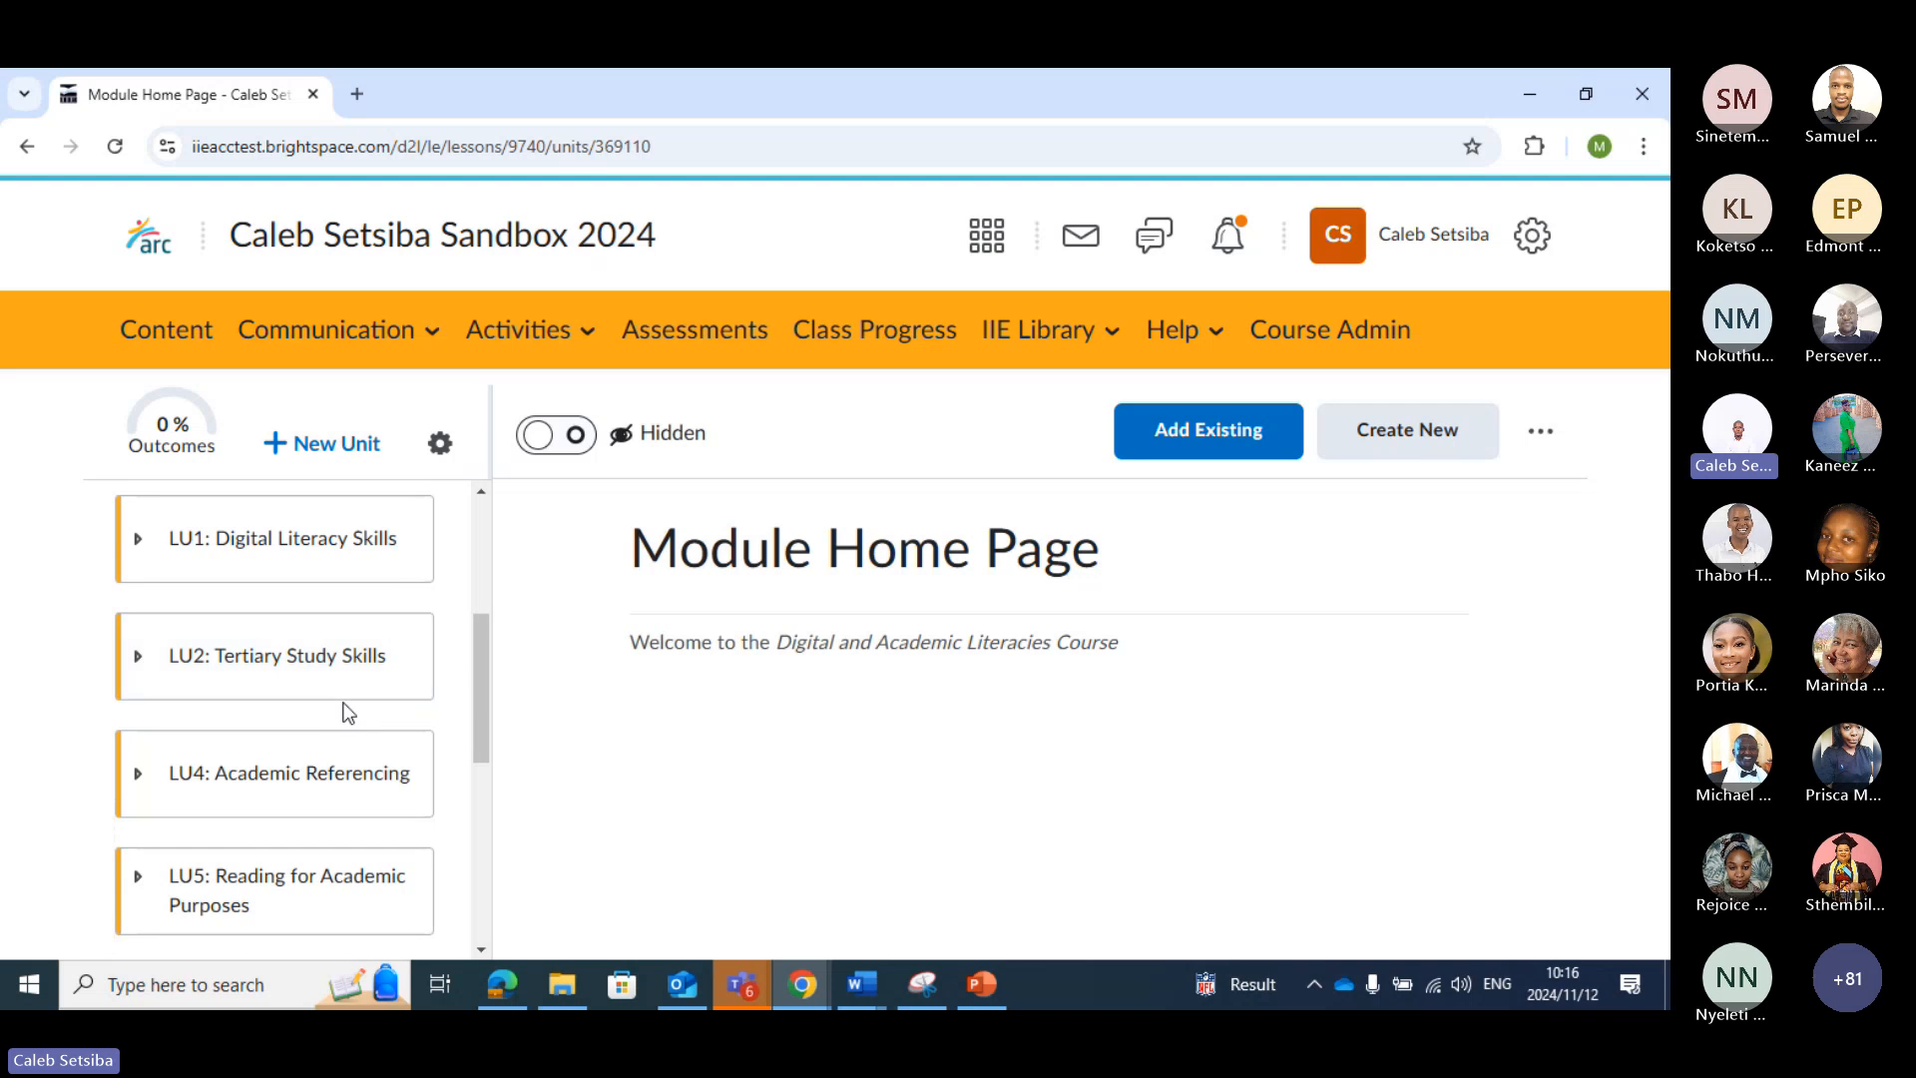
scroll(343, 704, "down", 2)
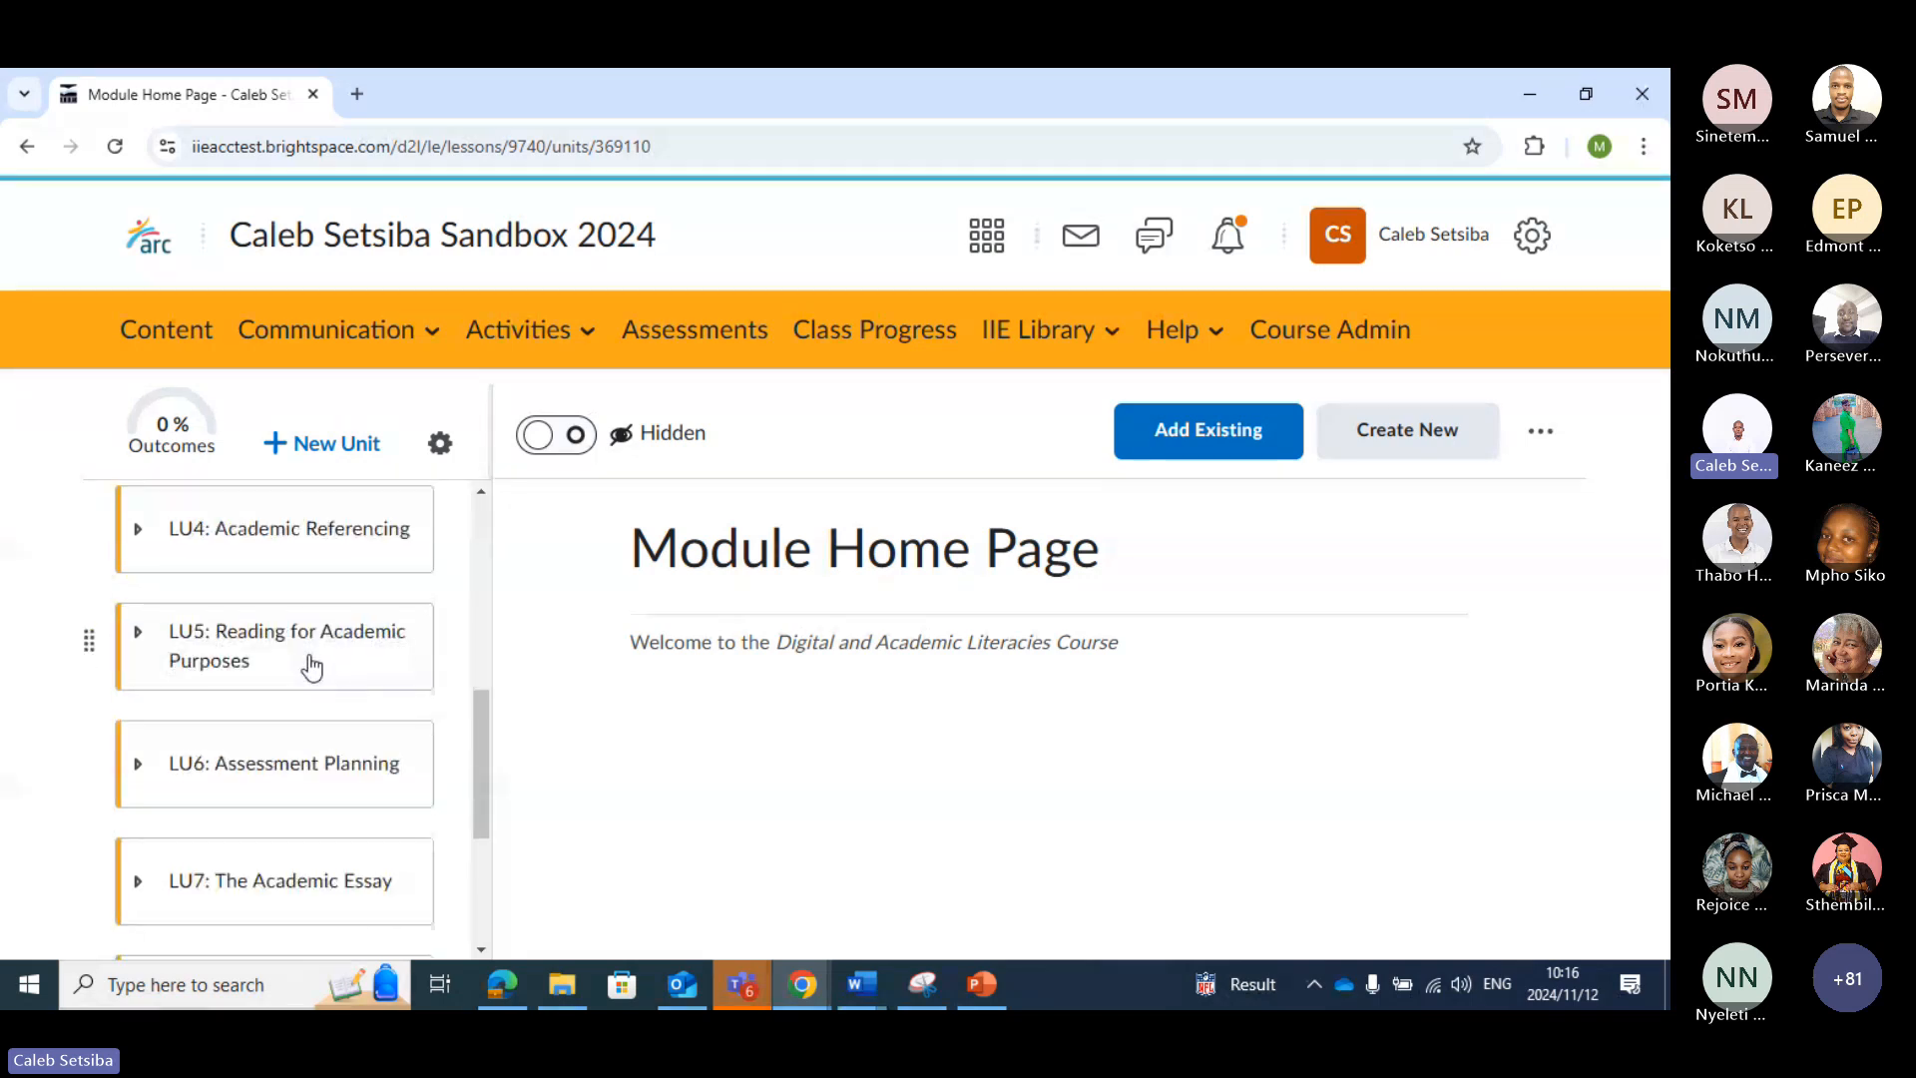
left_click(313, 665)
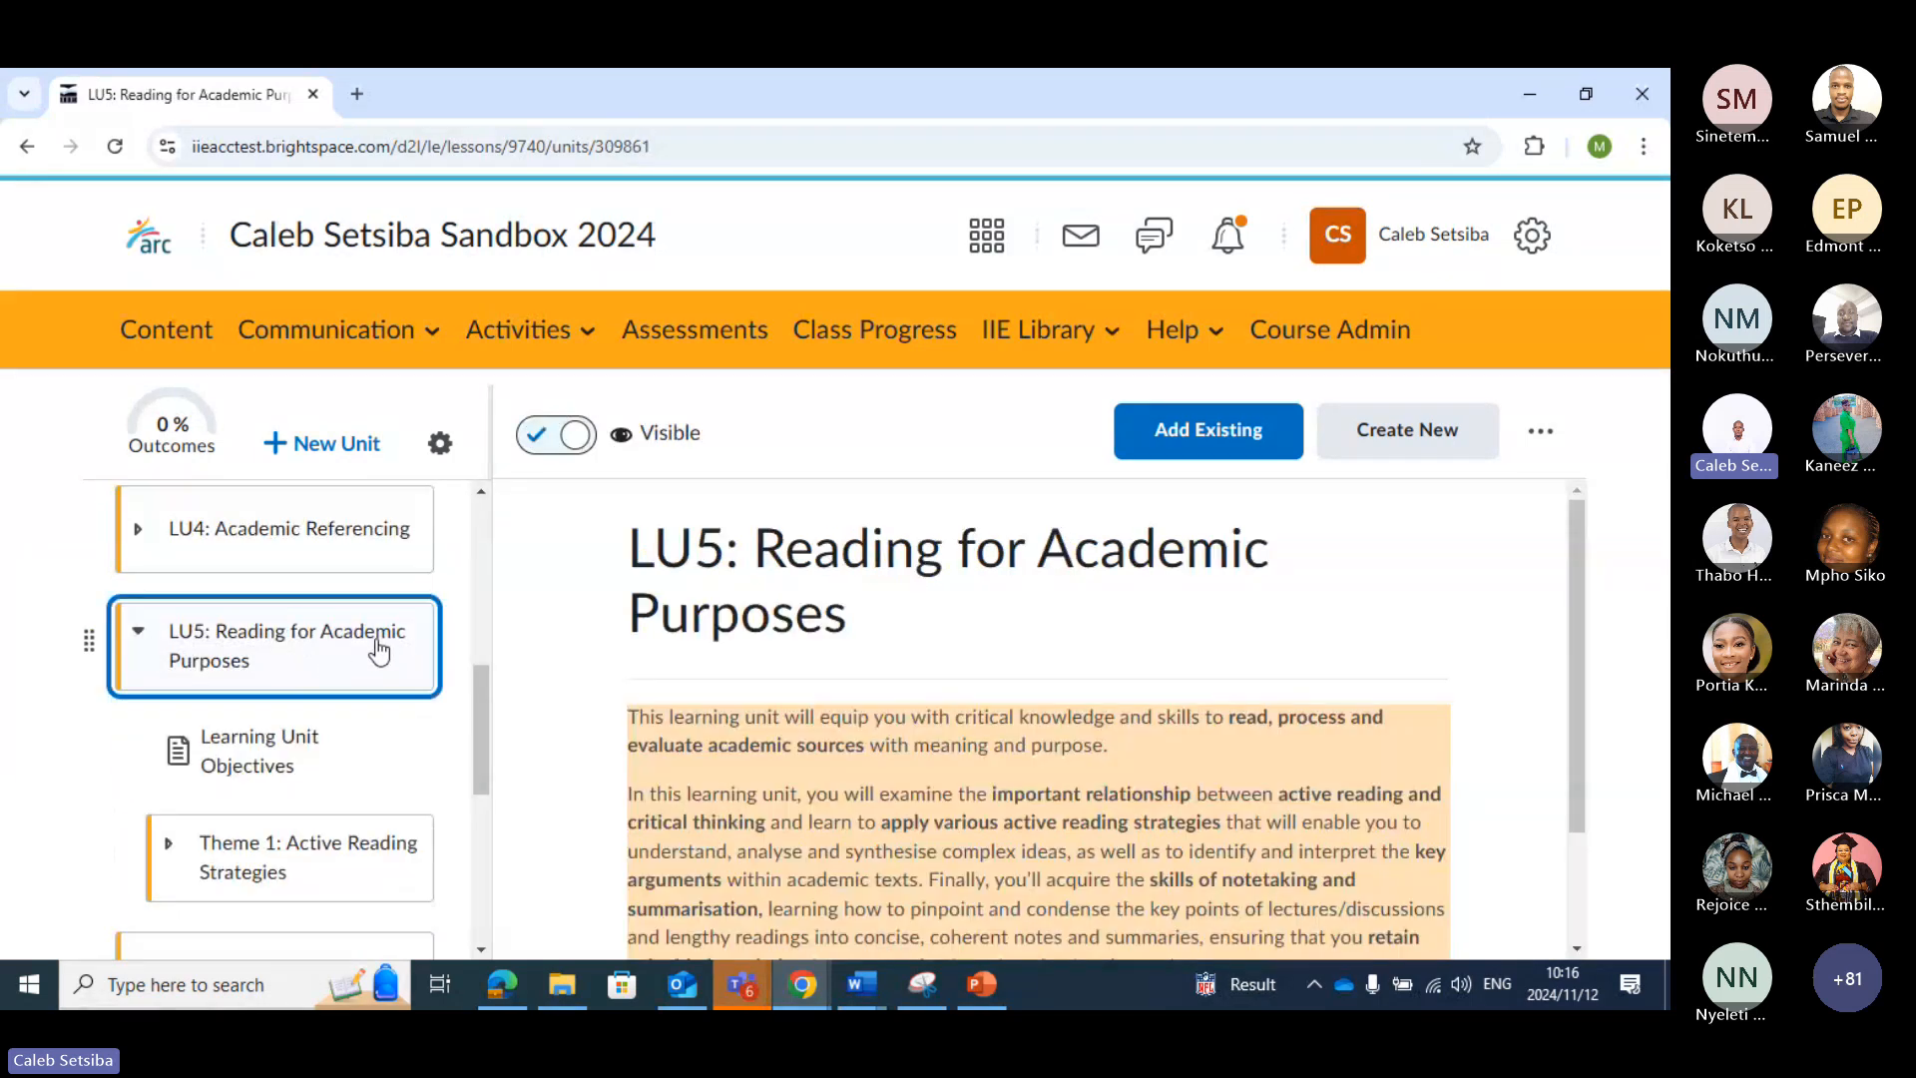
Open the Lecturer Resources folder within "Theme 1: Active Reading Strategies" of the LU5 unit
scroll(376, 643, "down", 2)
left_click(334, 625)
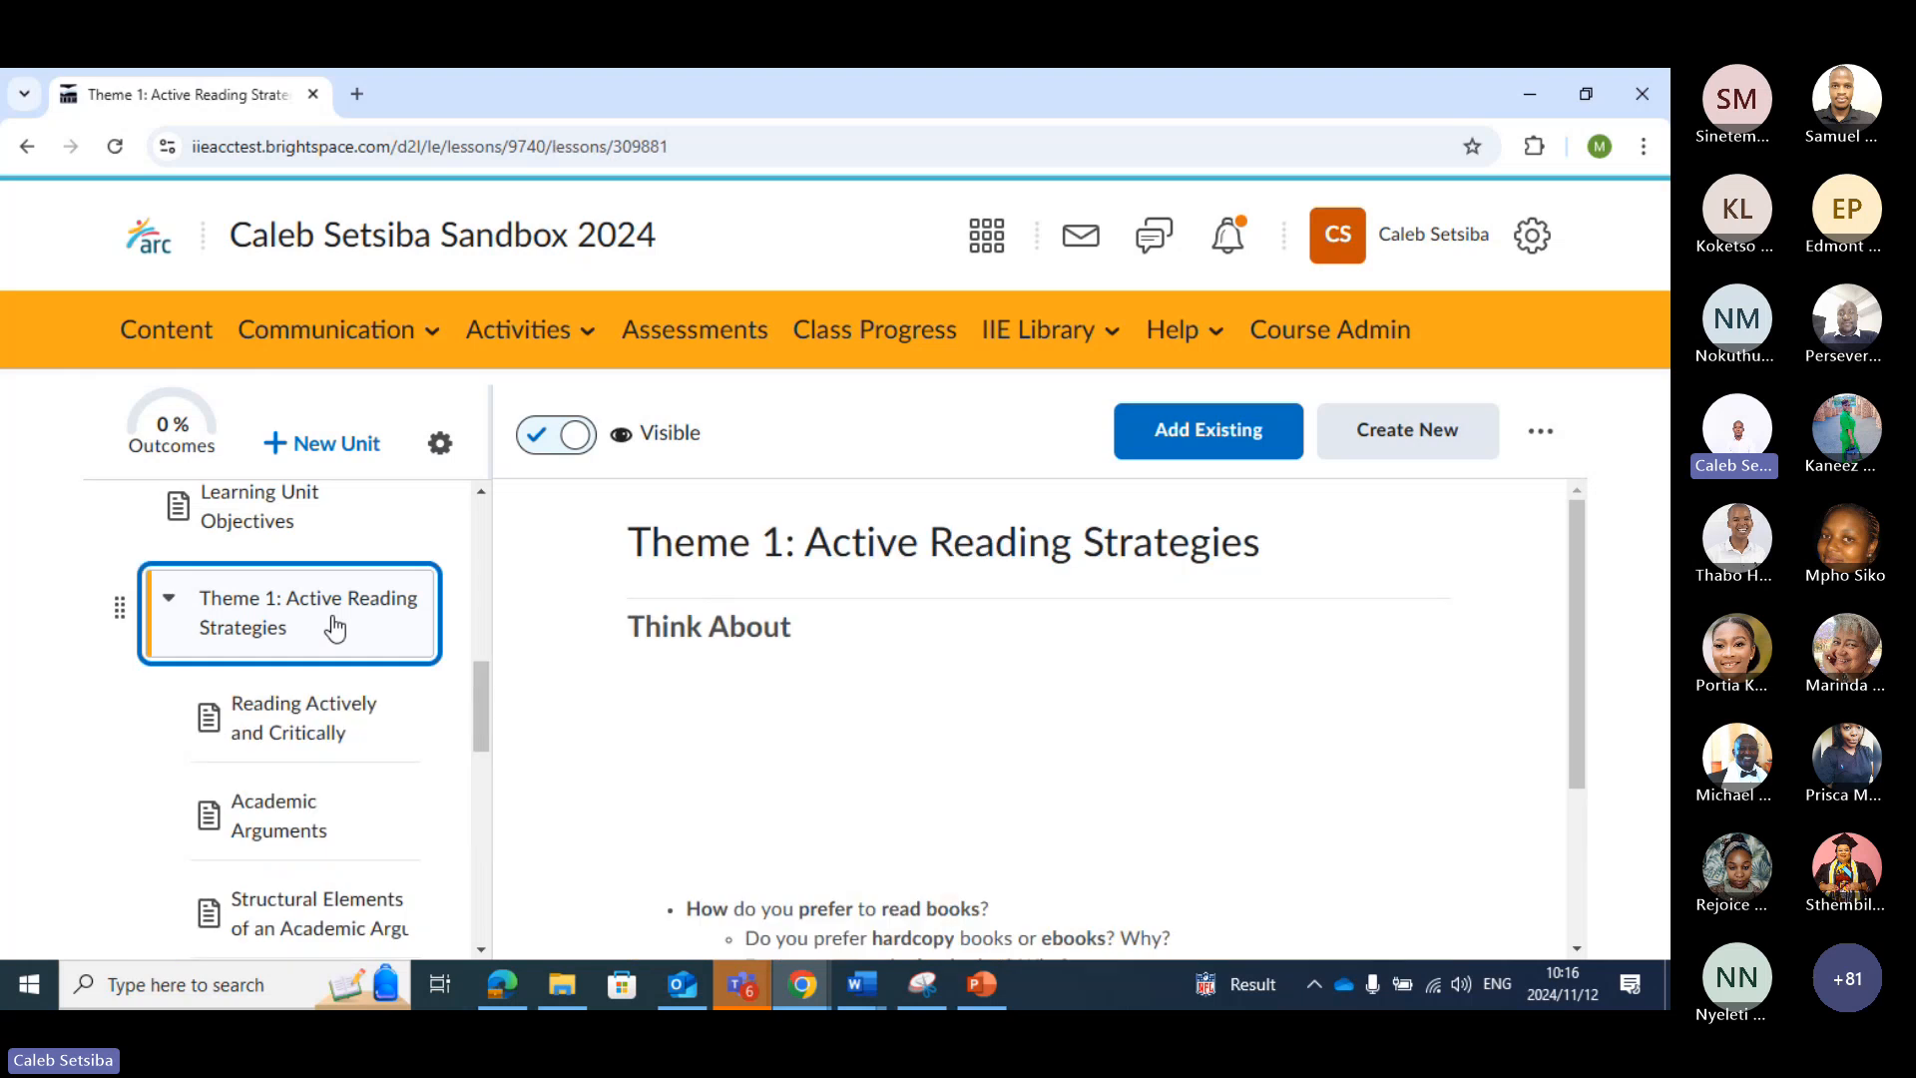
scroll(334, 626, "down", 5)
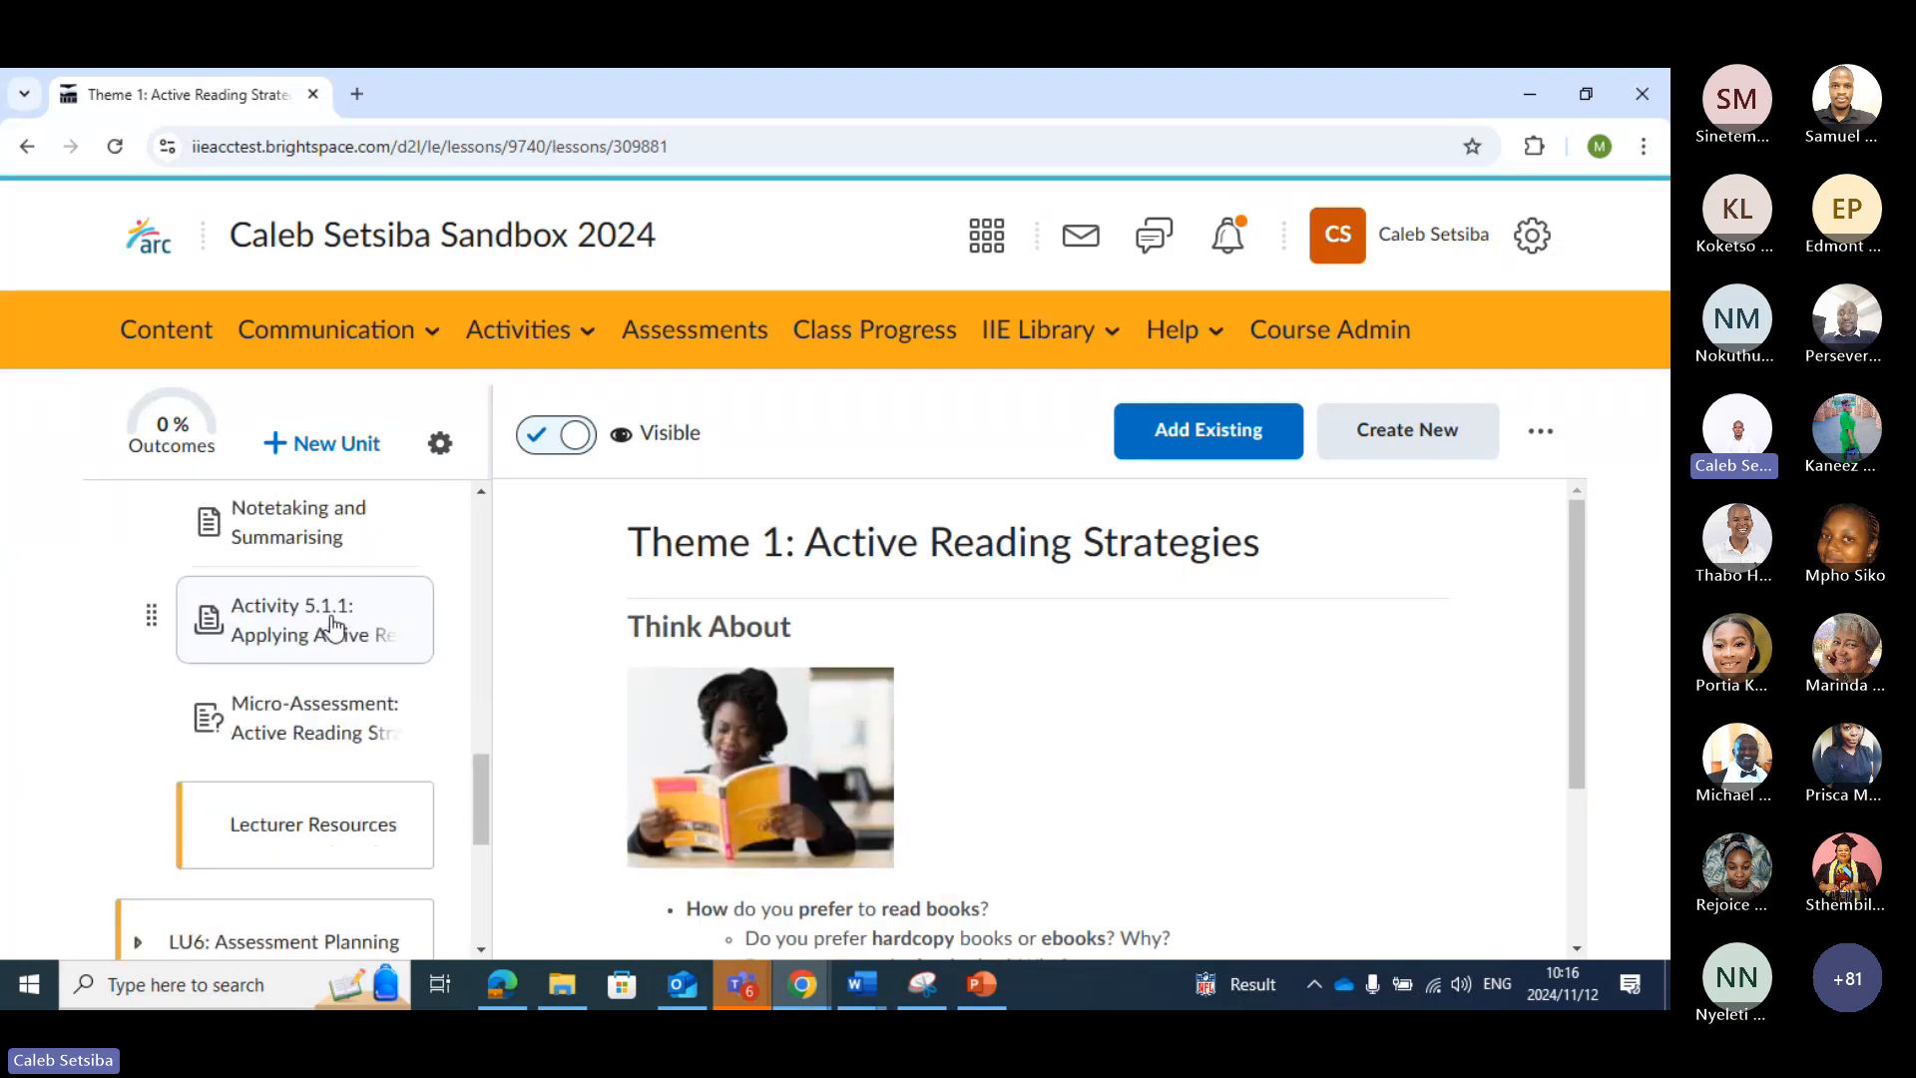
scroll(332, 626, "down", 3)
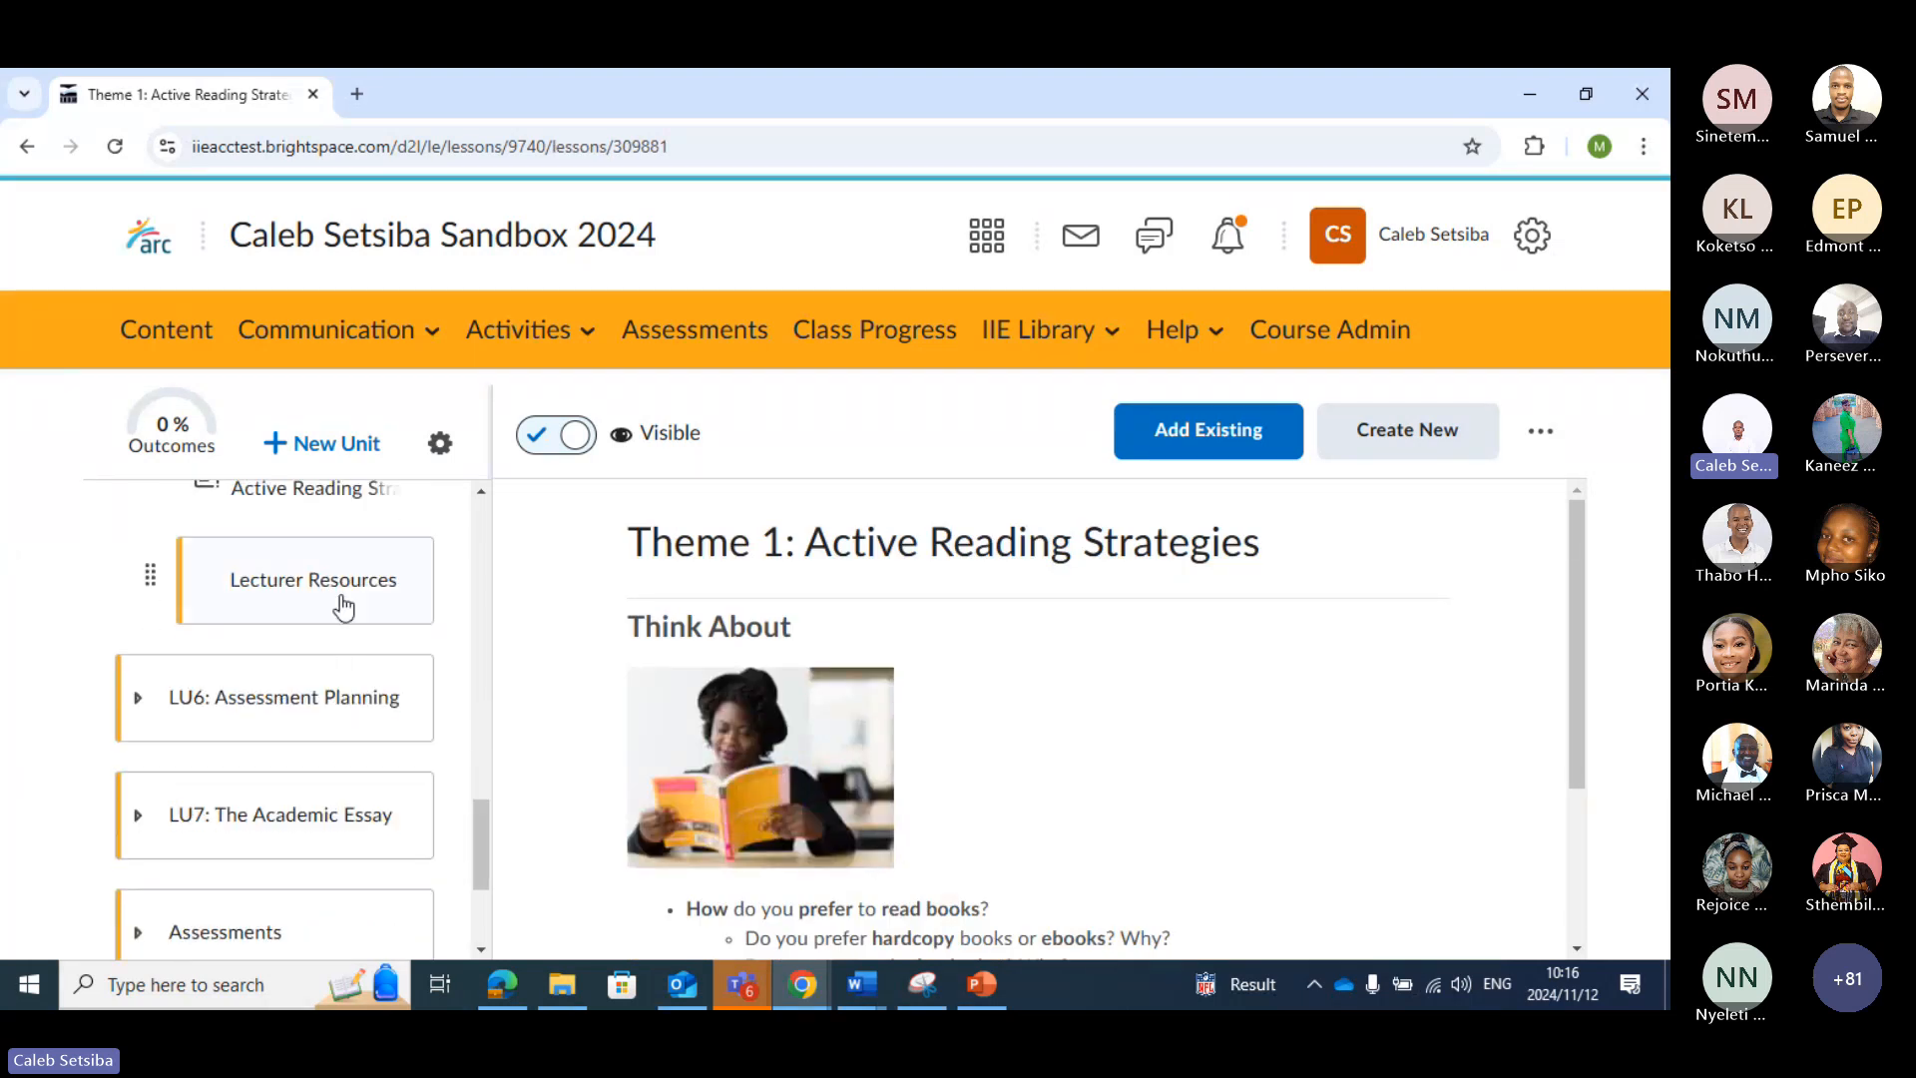
left_click(344, 606)
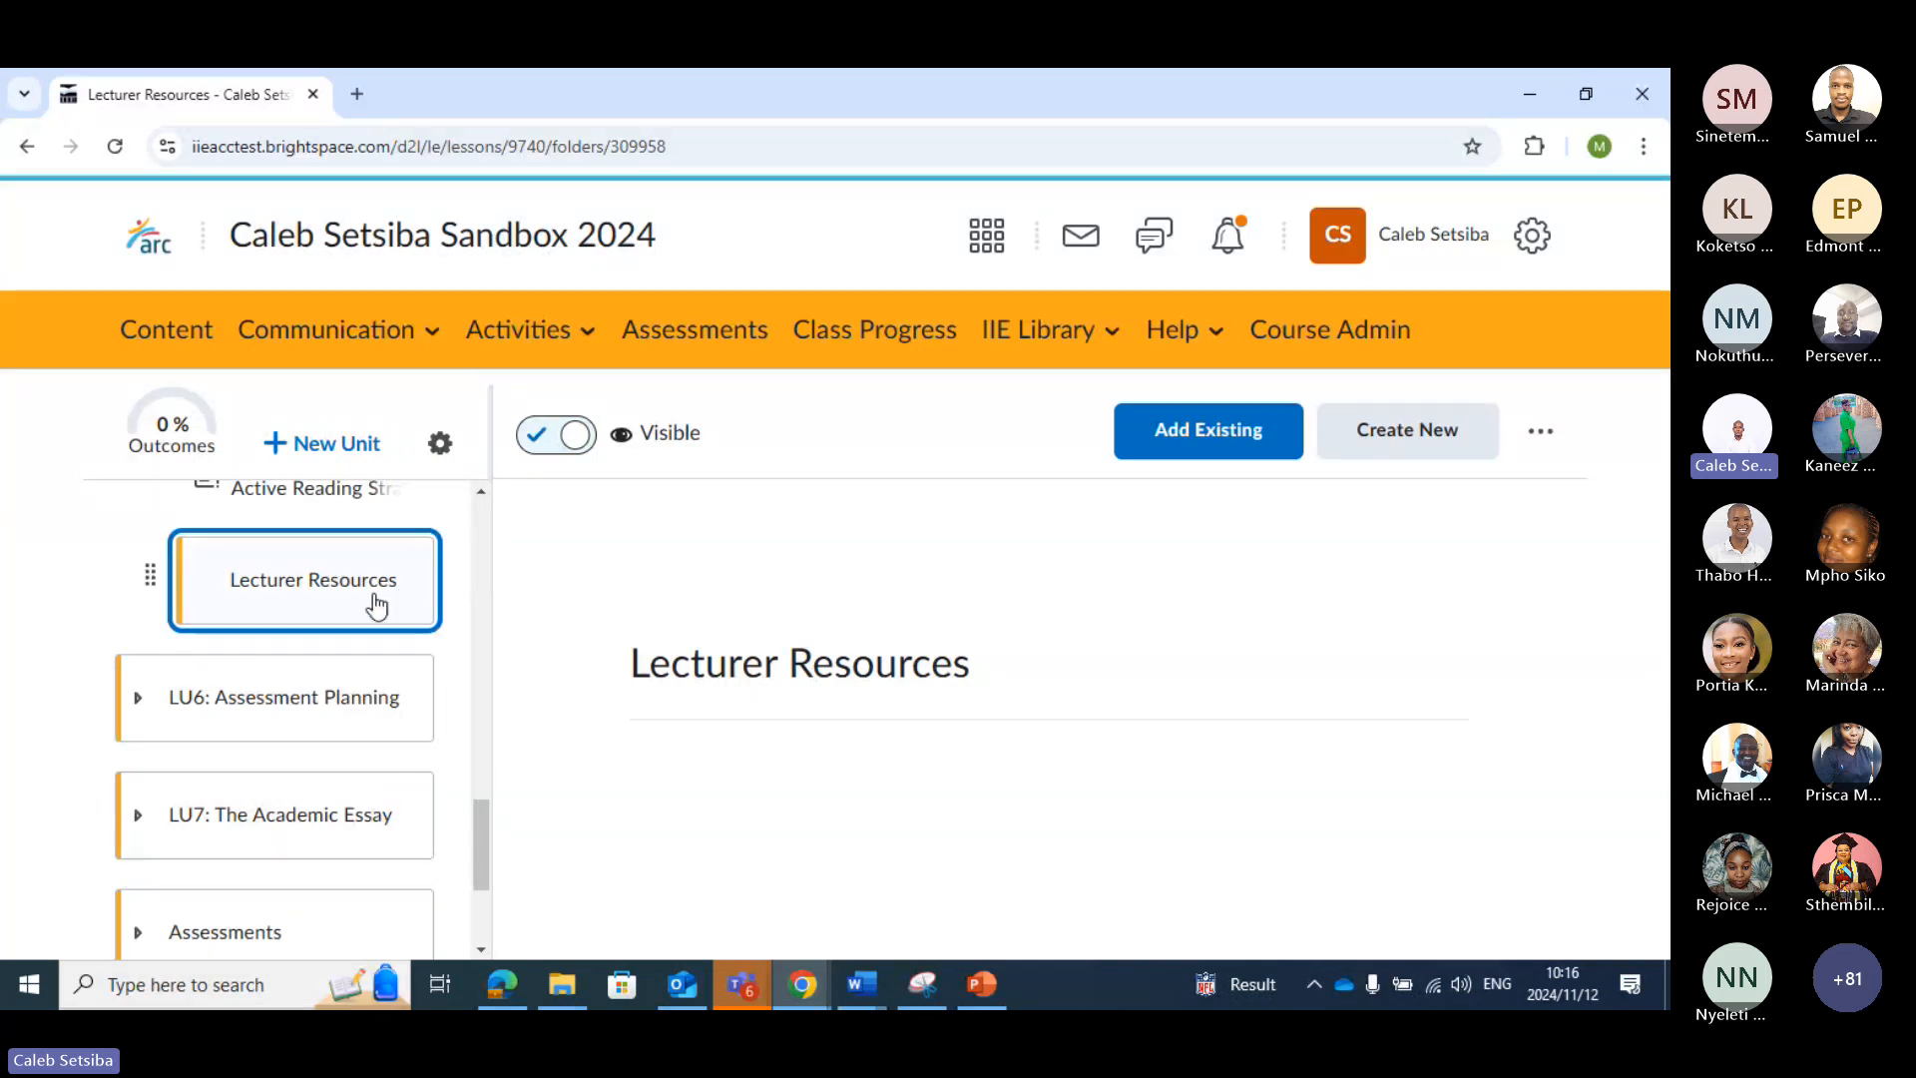
Start a new discussion topic inside the Lecturer Resources folder
left_click(1416, 445)
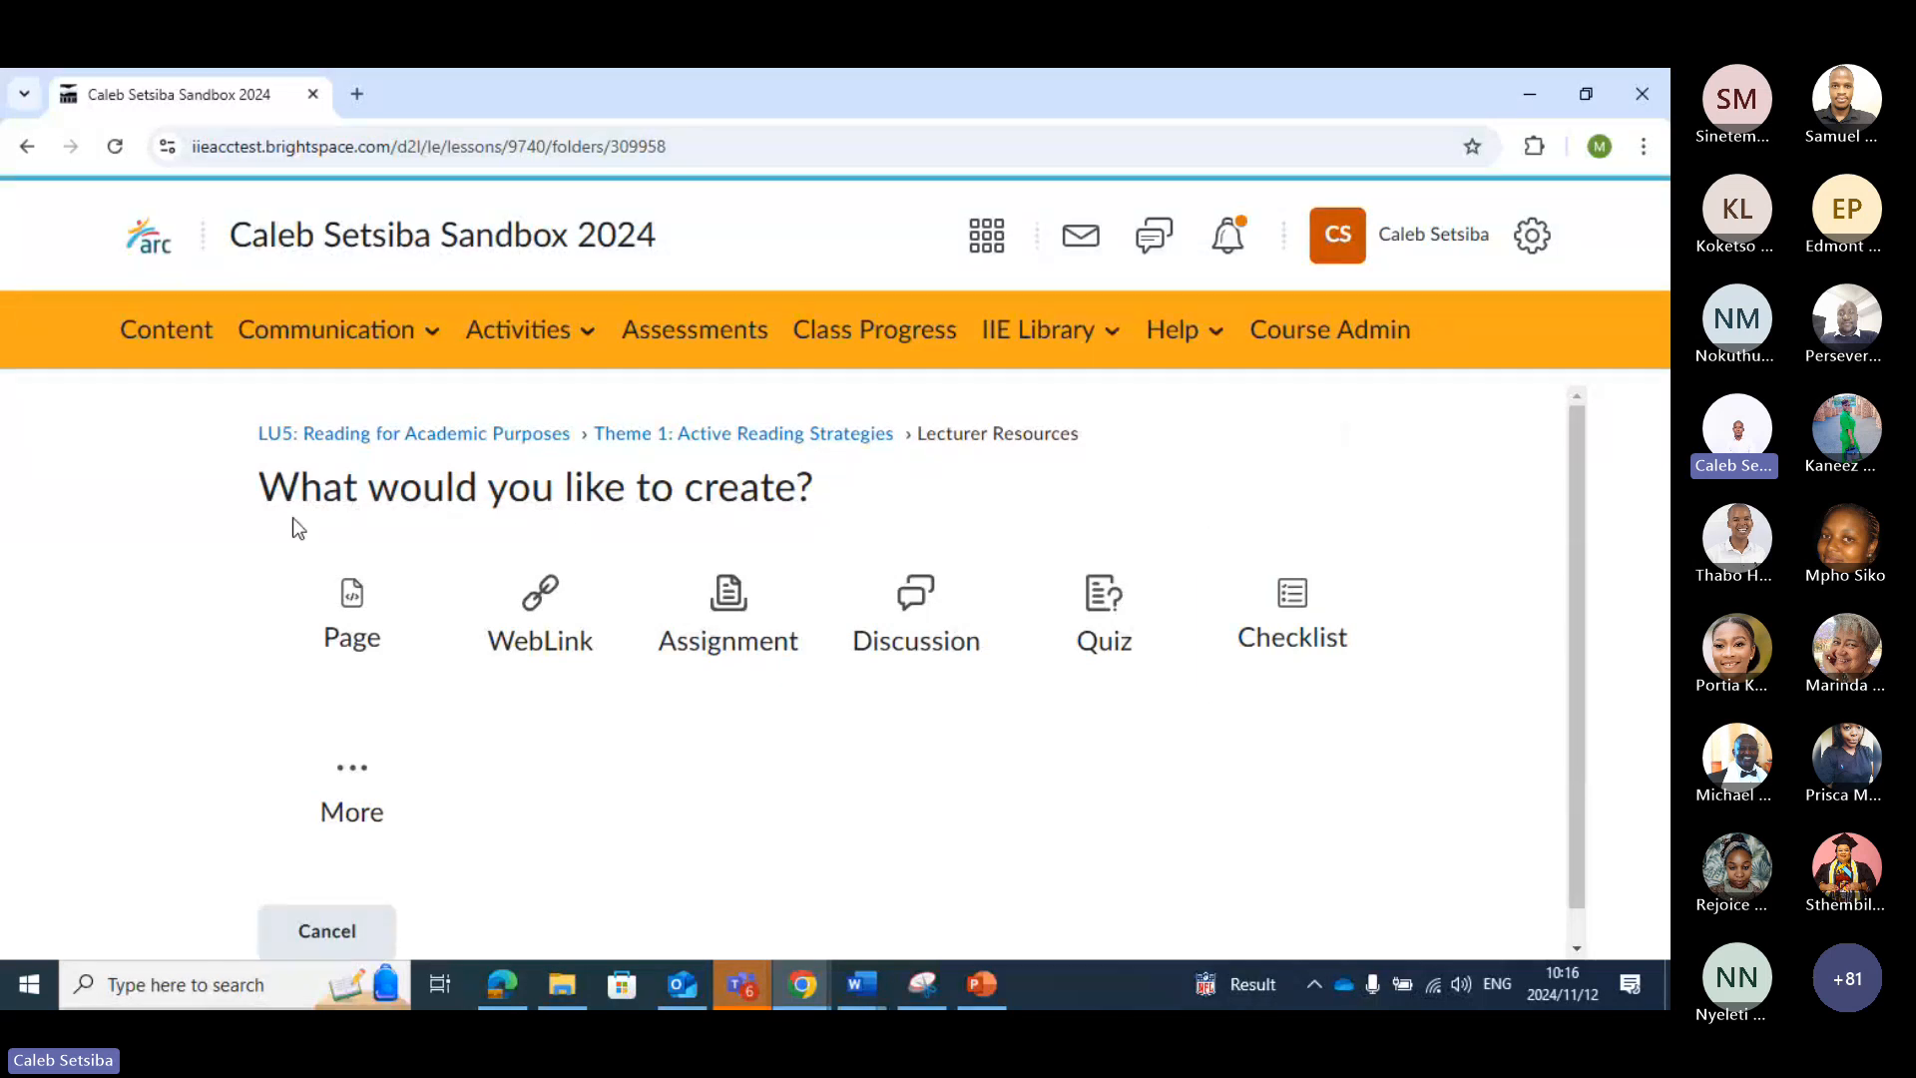
left_click(918, 603)
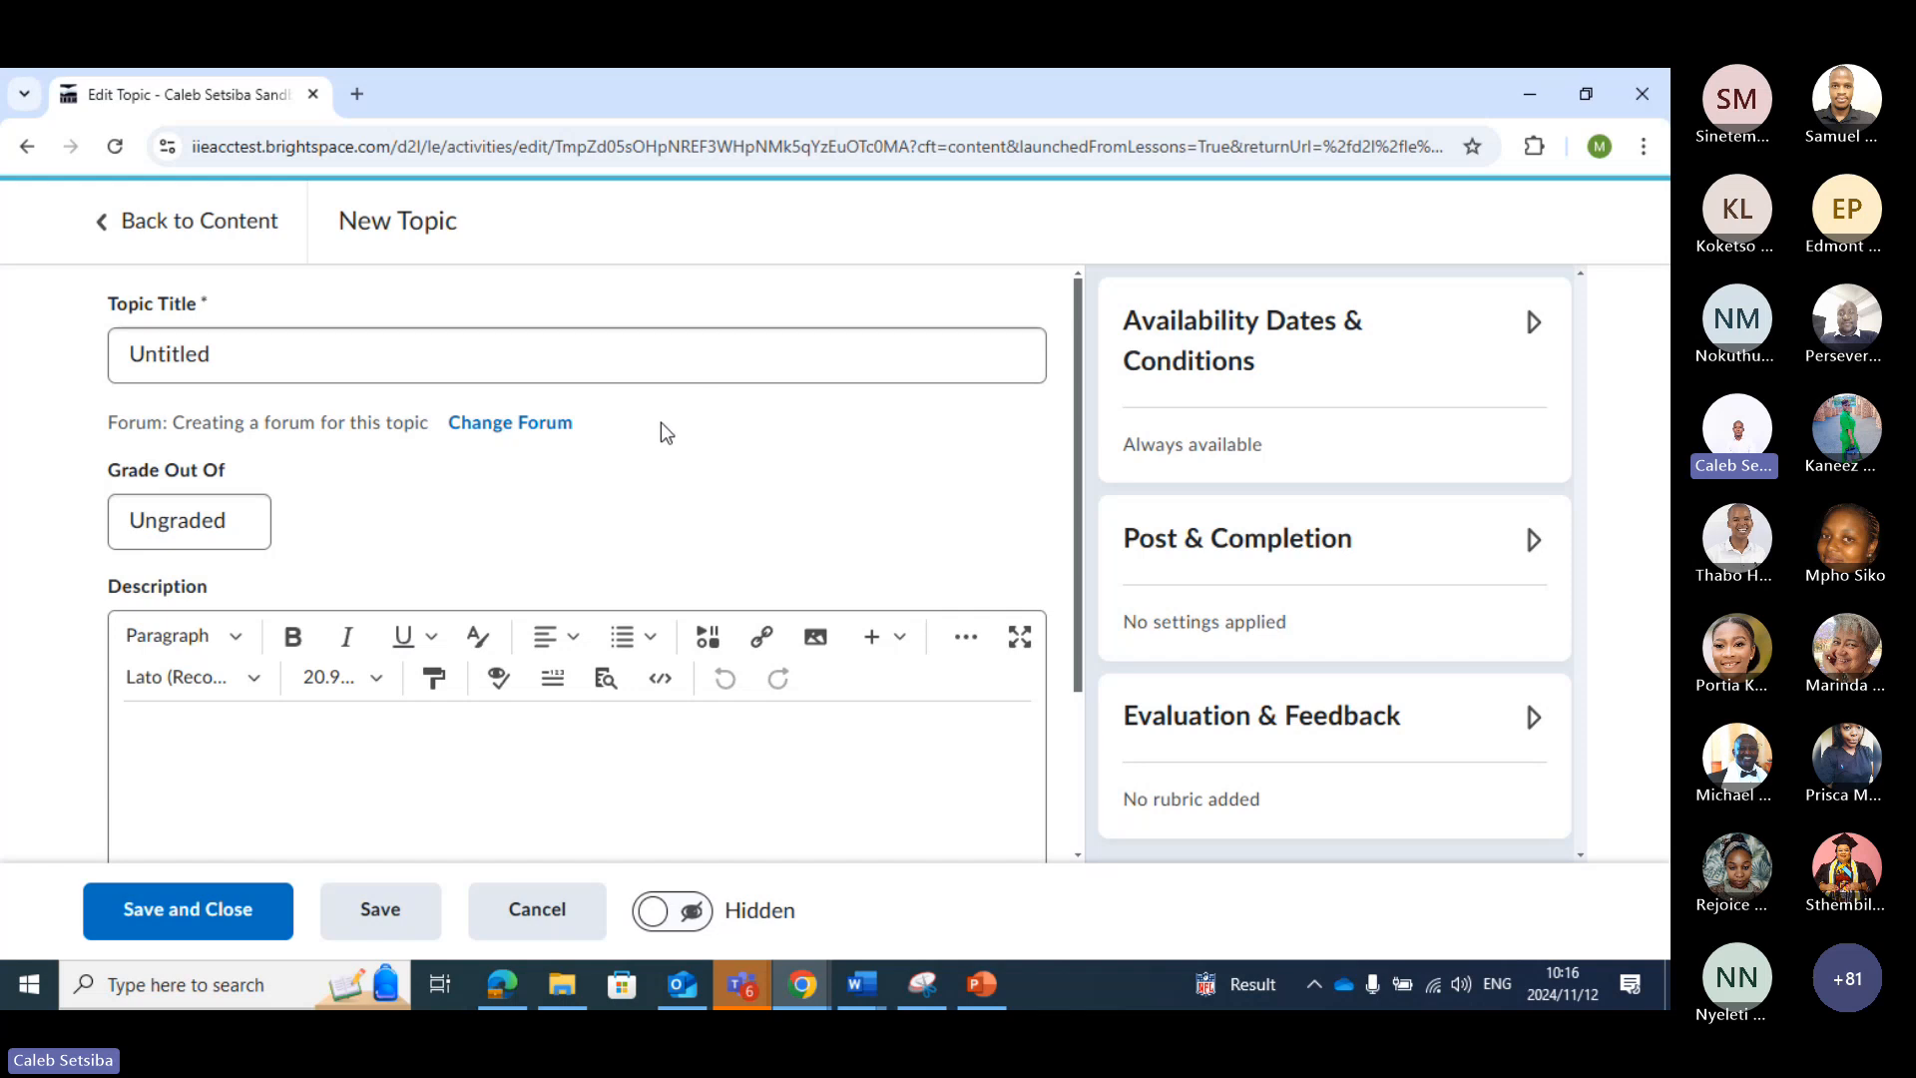
left_click(245, 351)
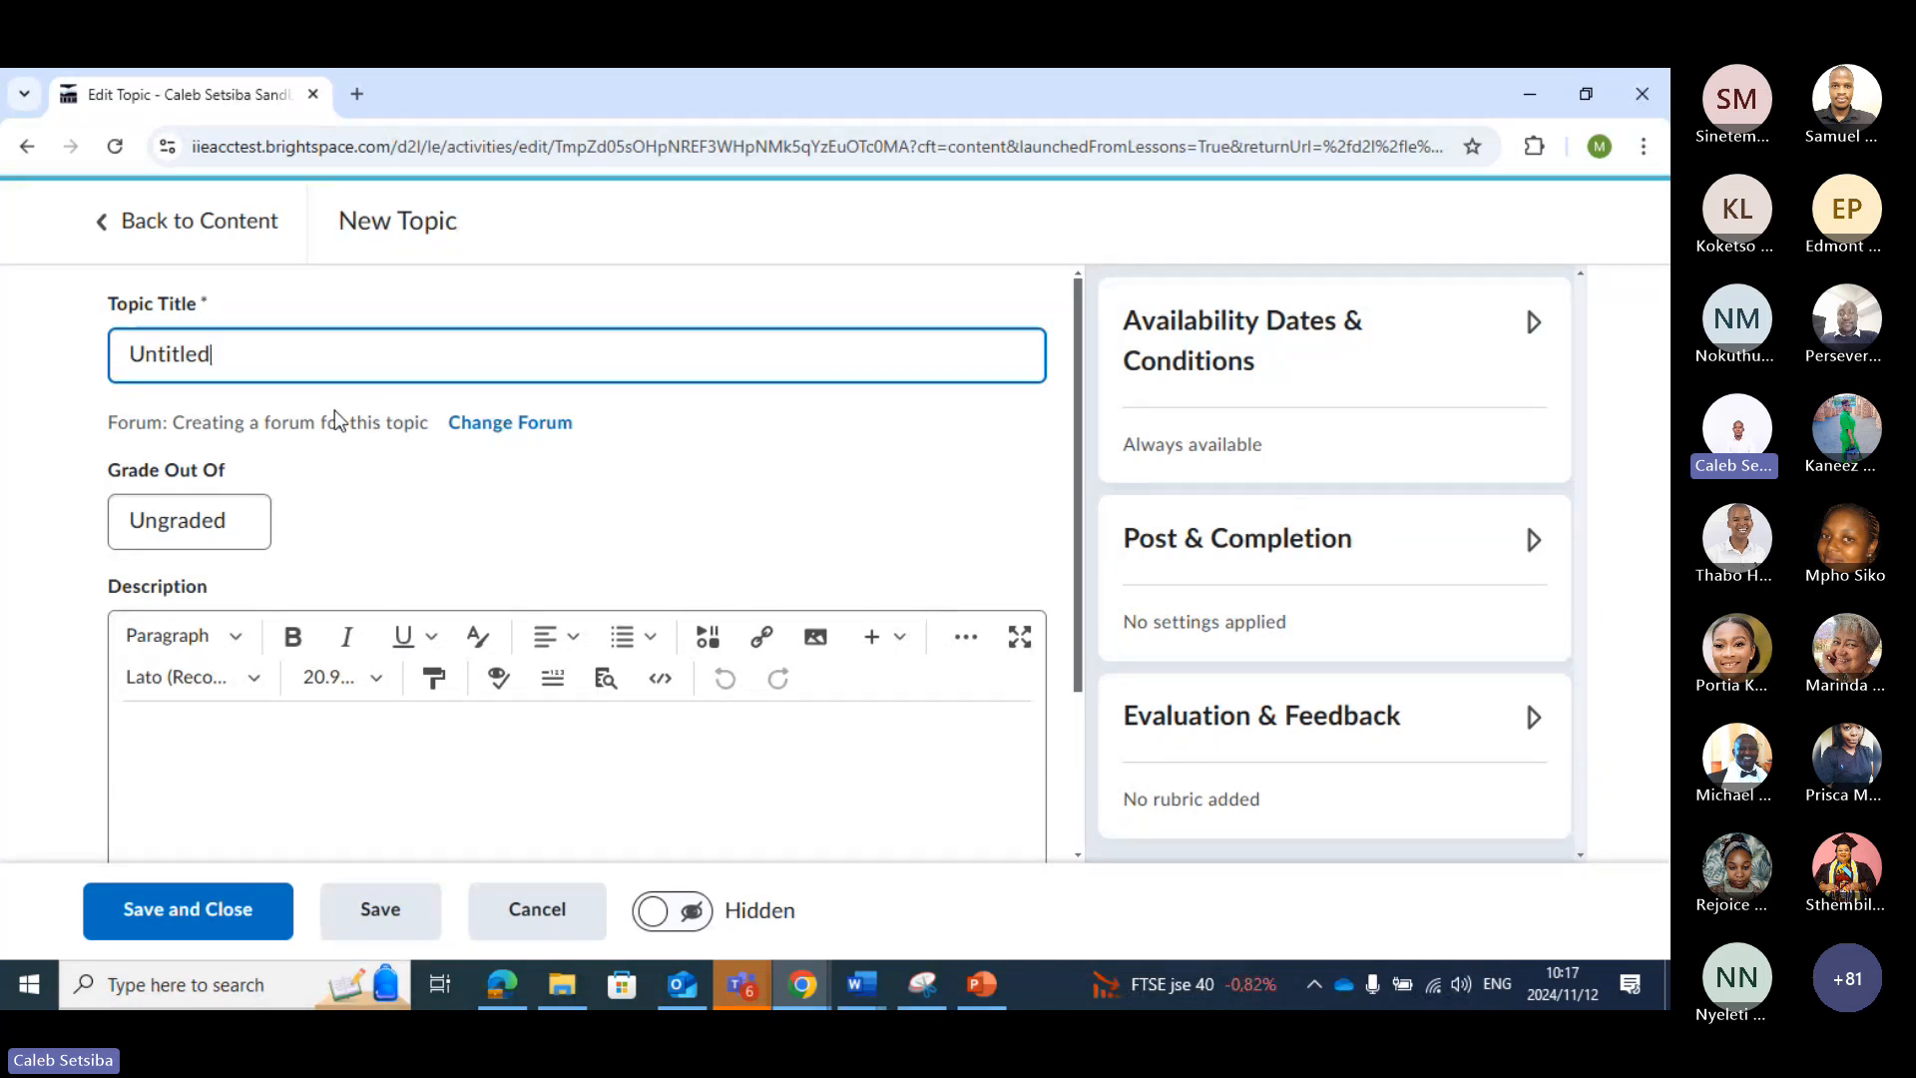
Assign the new topic to the existing forum "Academic Writing" and apply the change
left_click(554, 449)
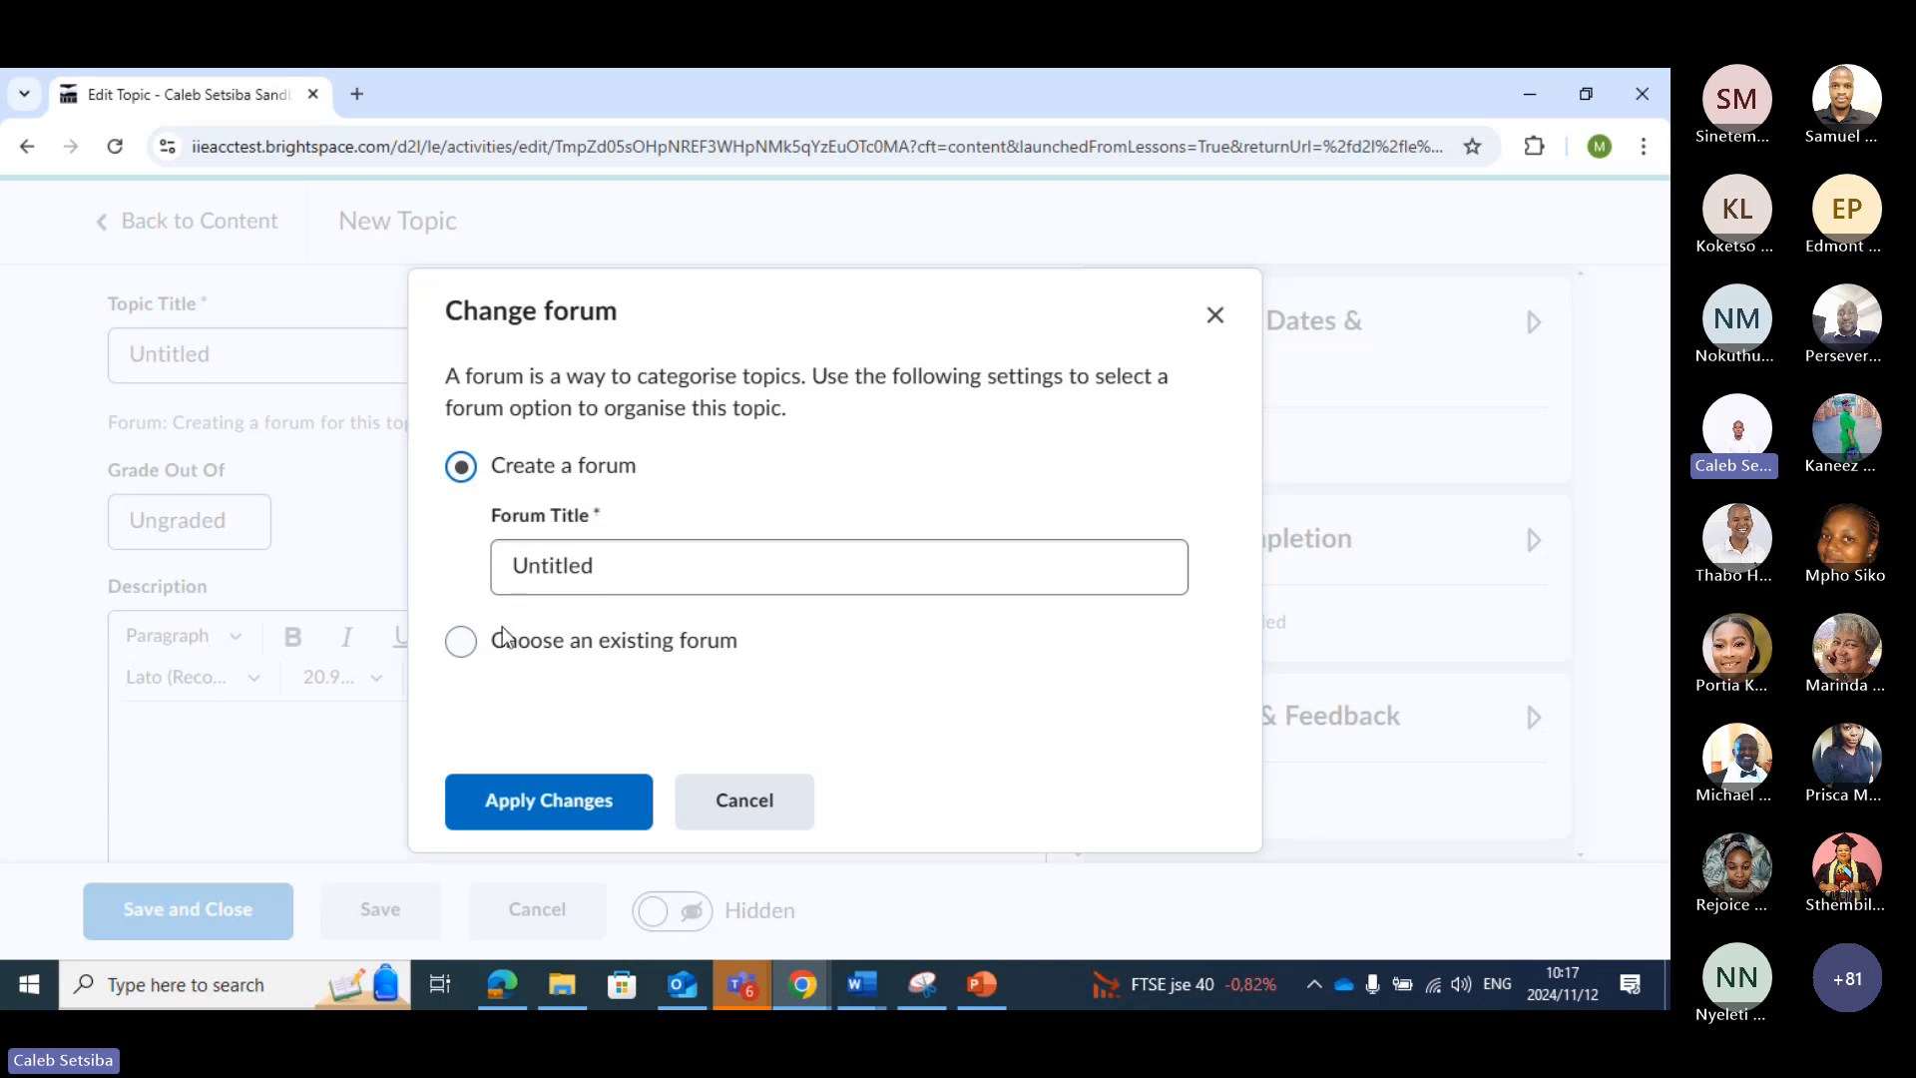
left_click(462, 642)
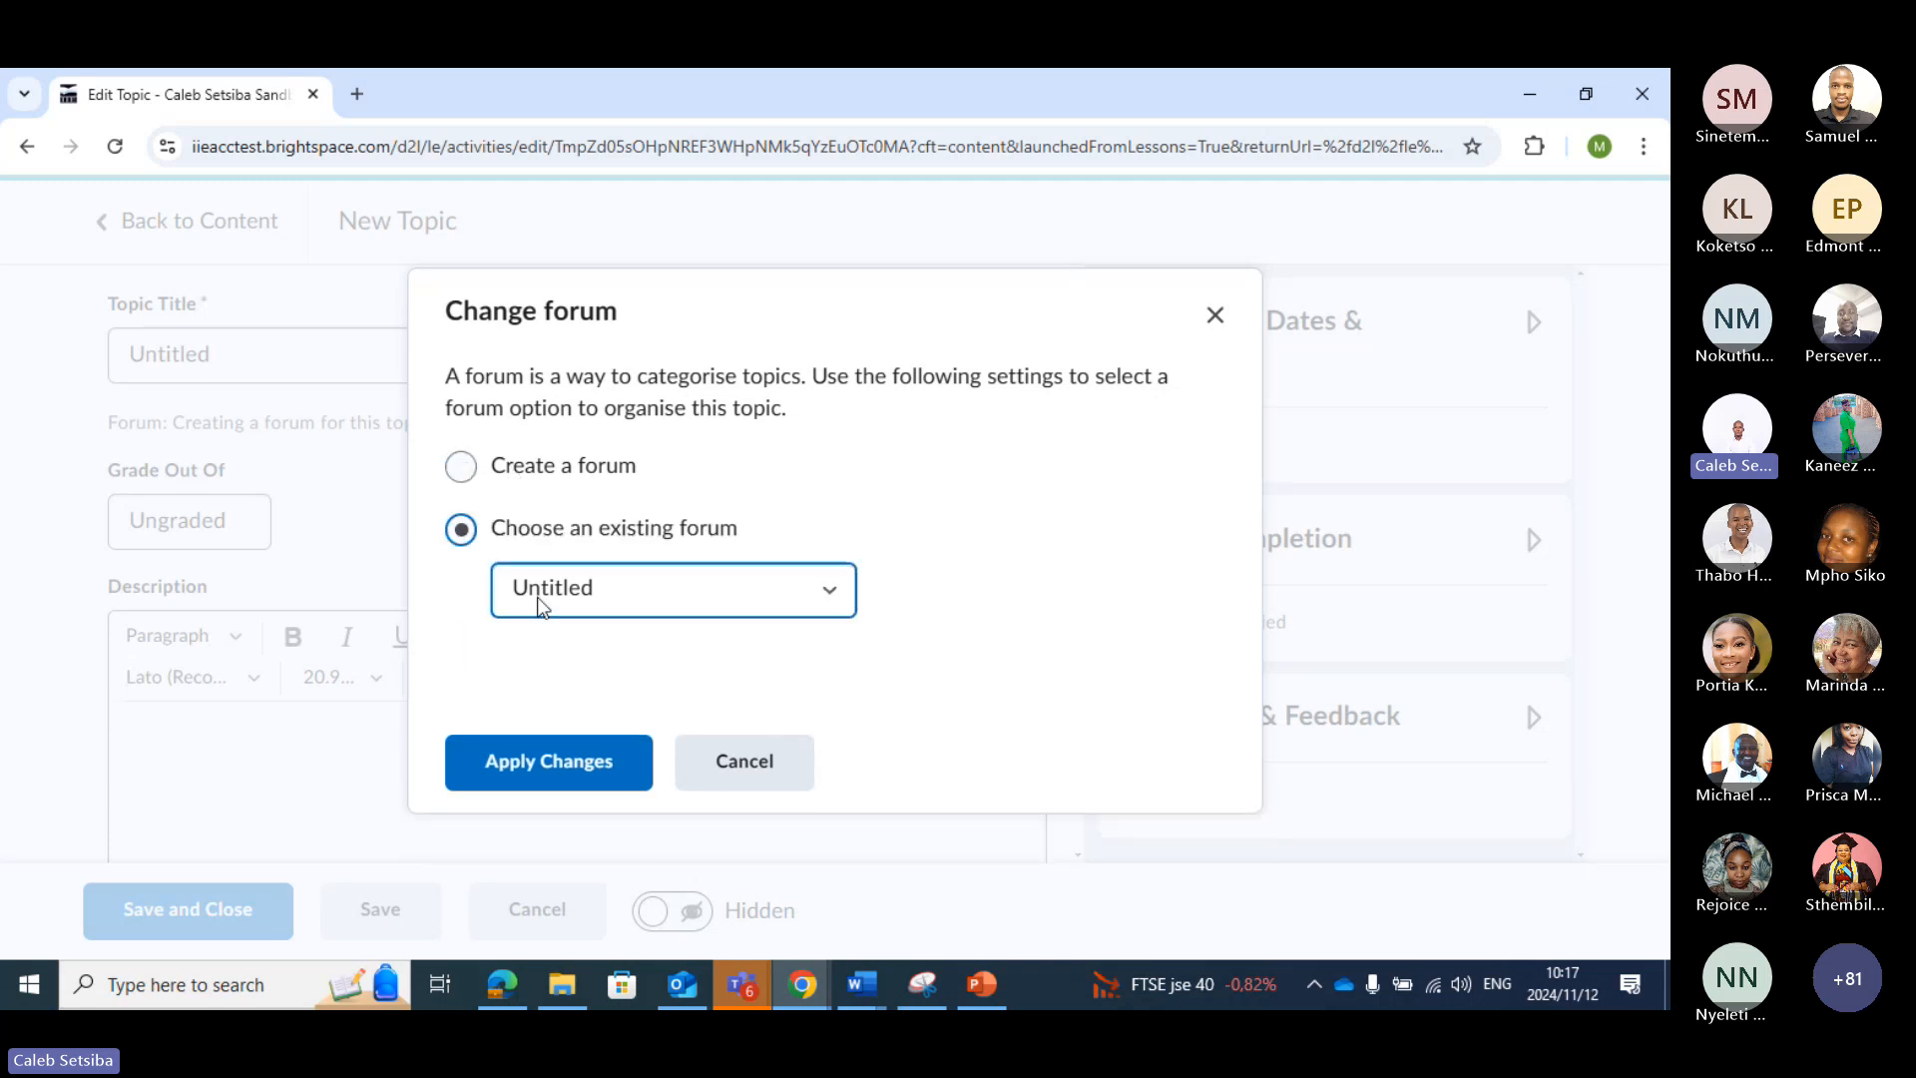
left_click(828, 596)
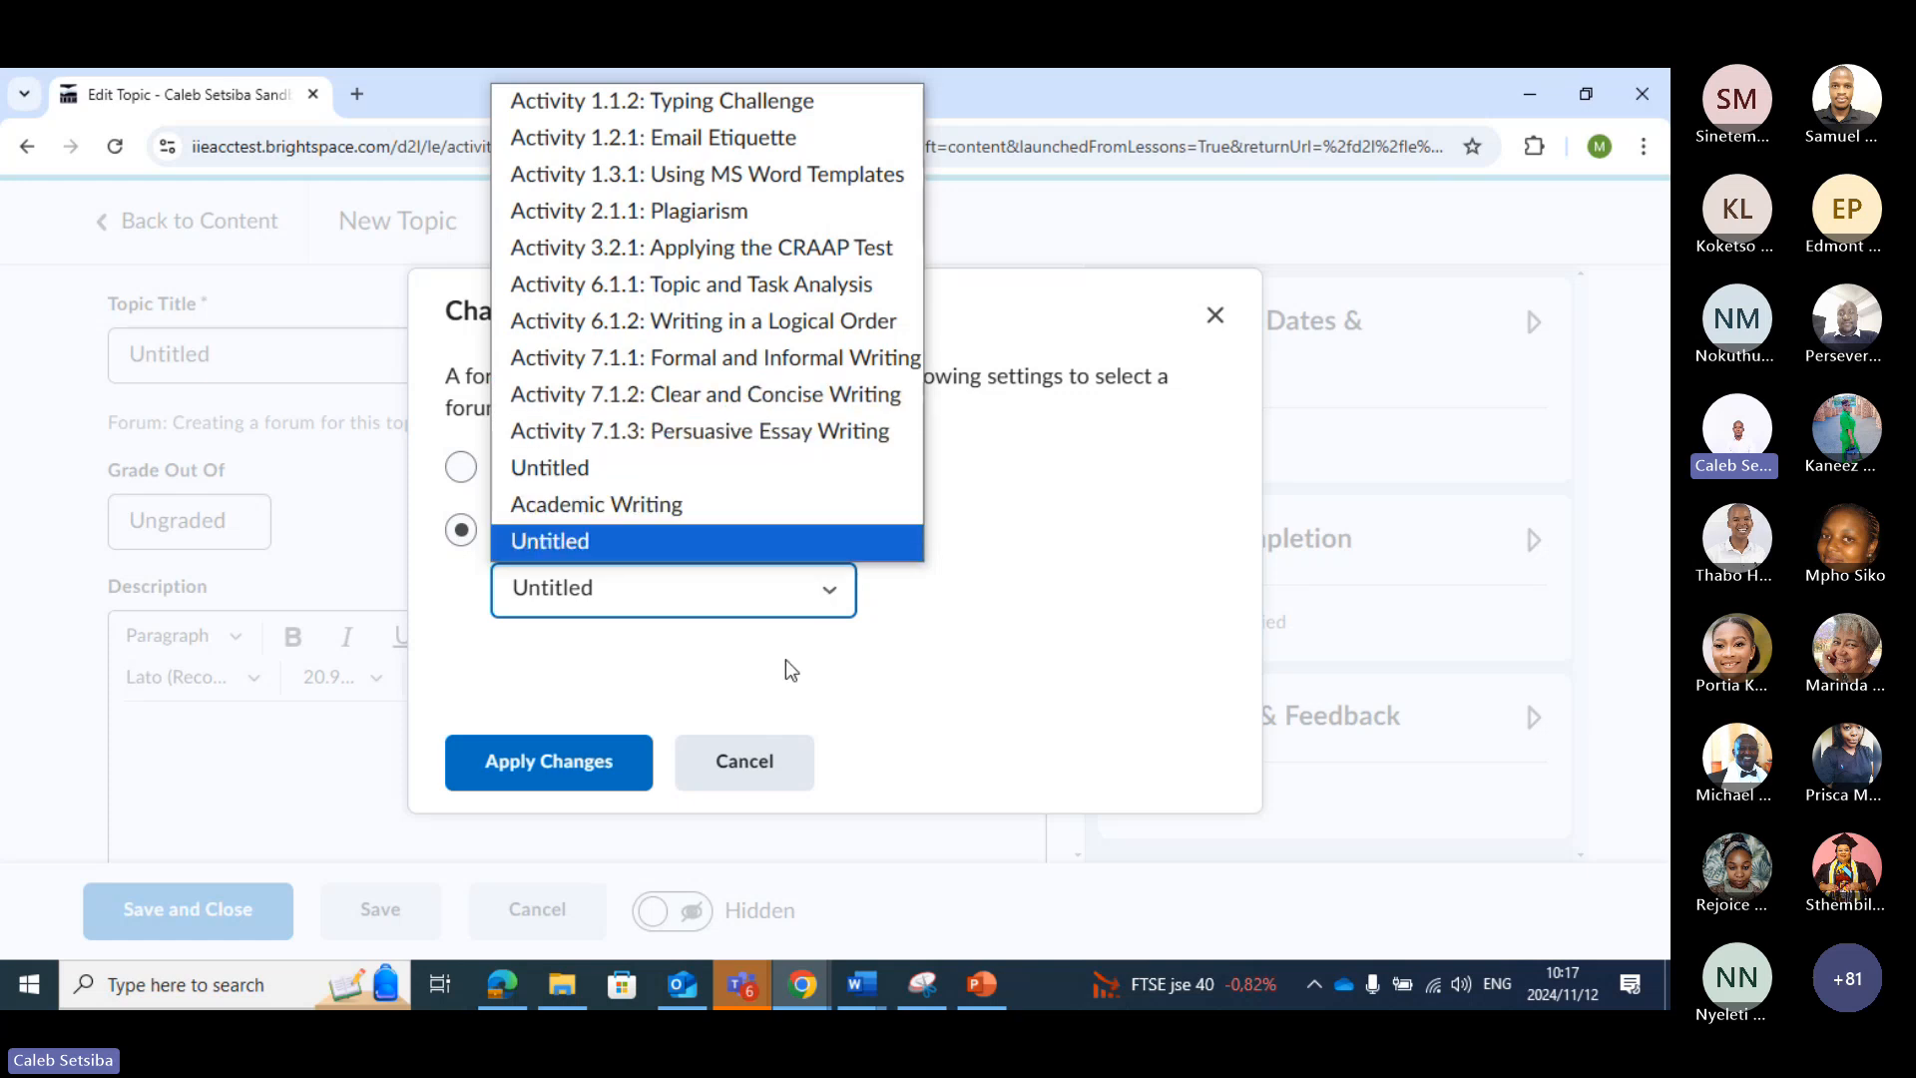
left_click(667, 504)
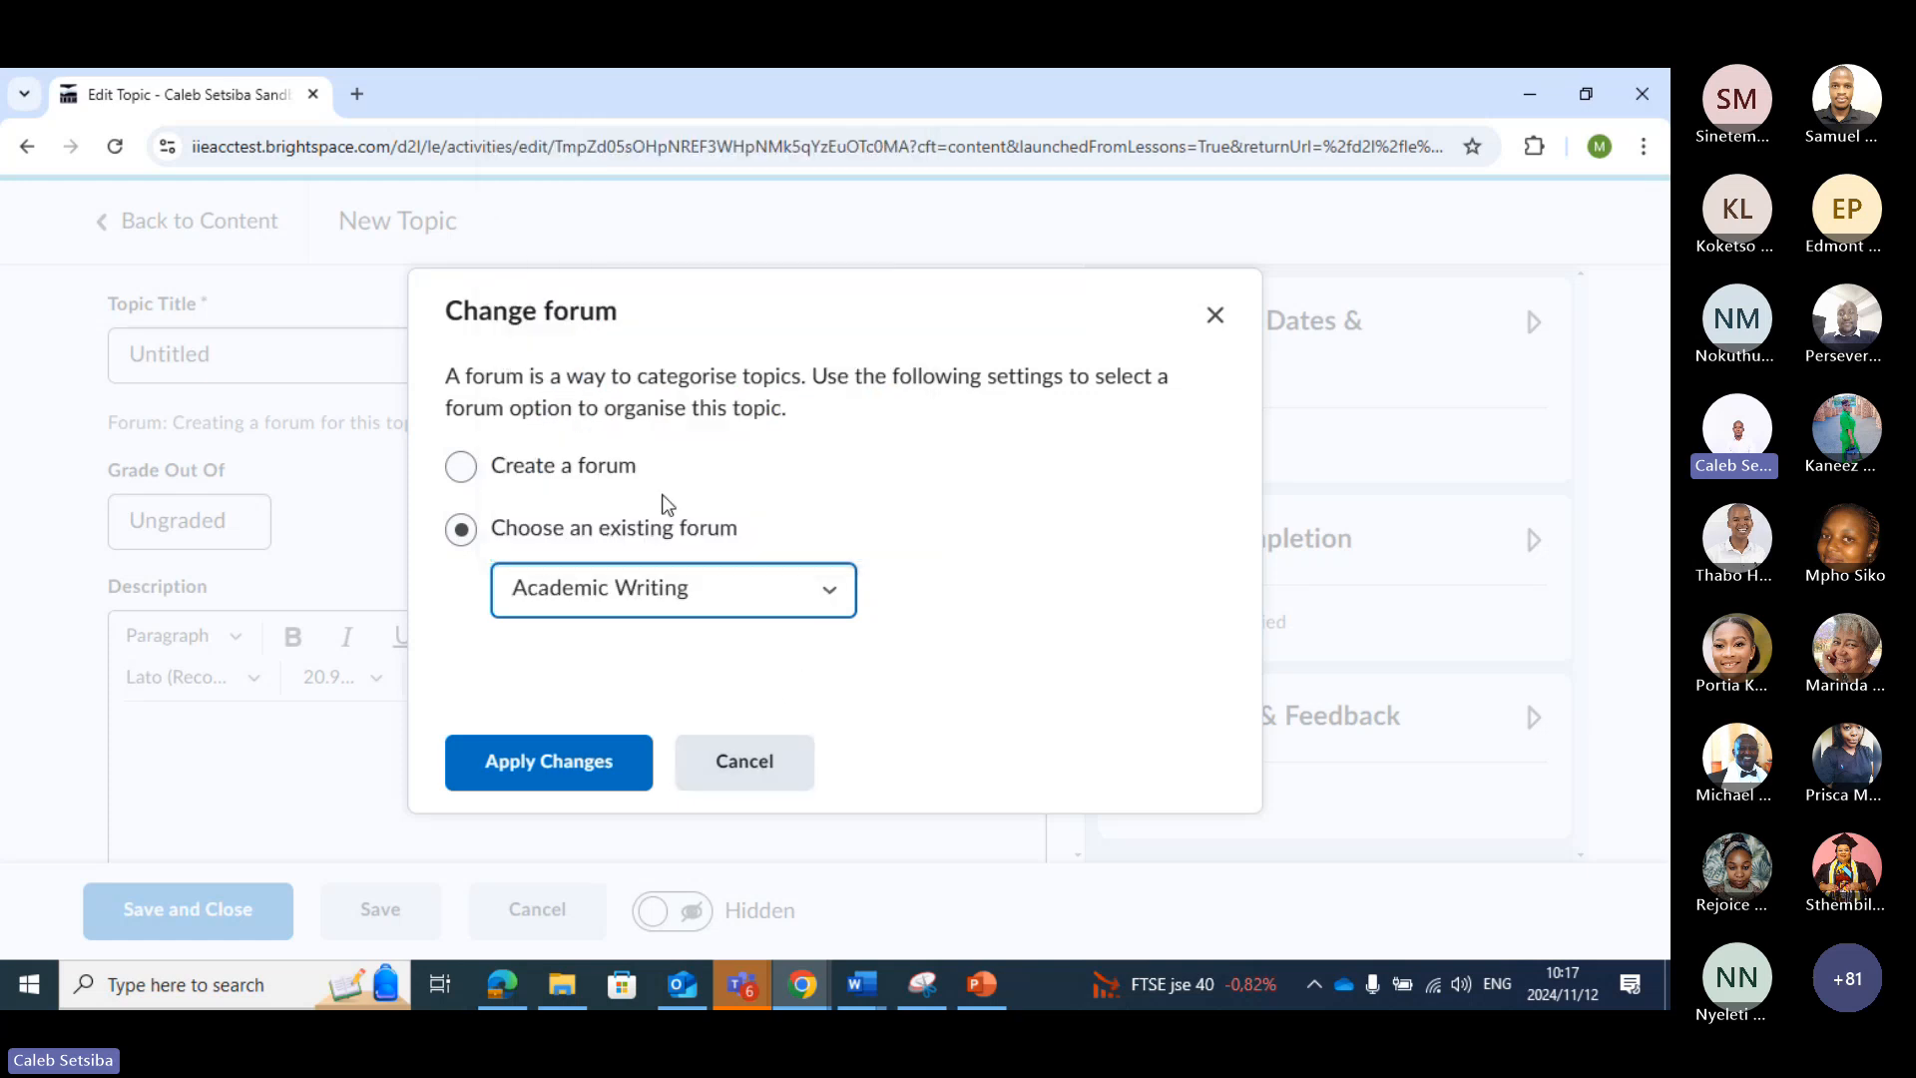
left_click(565, 775)
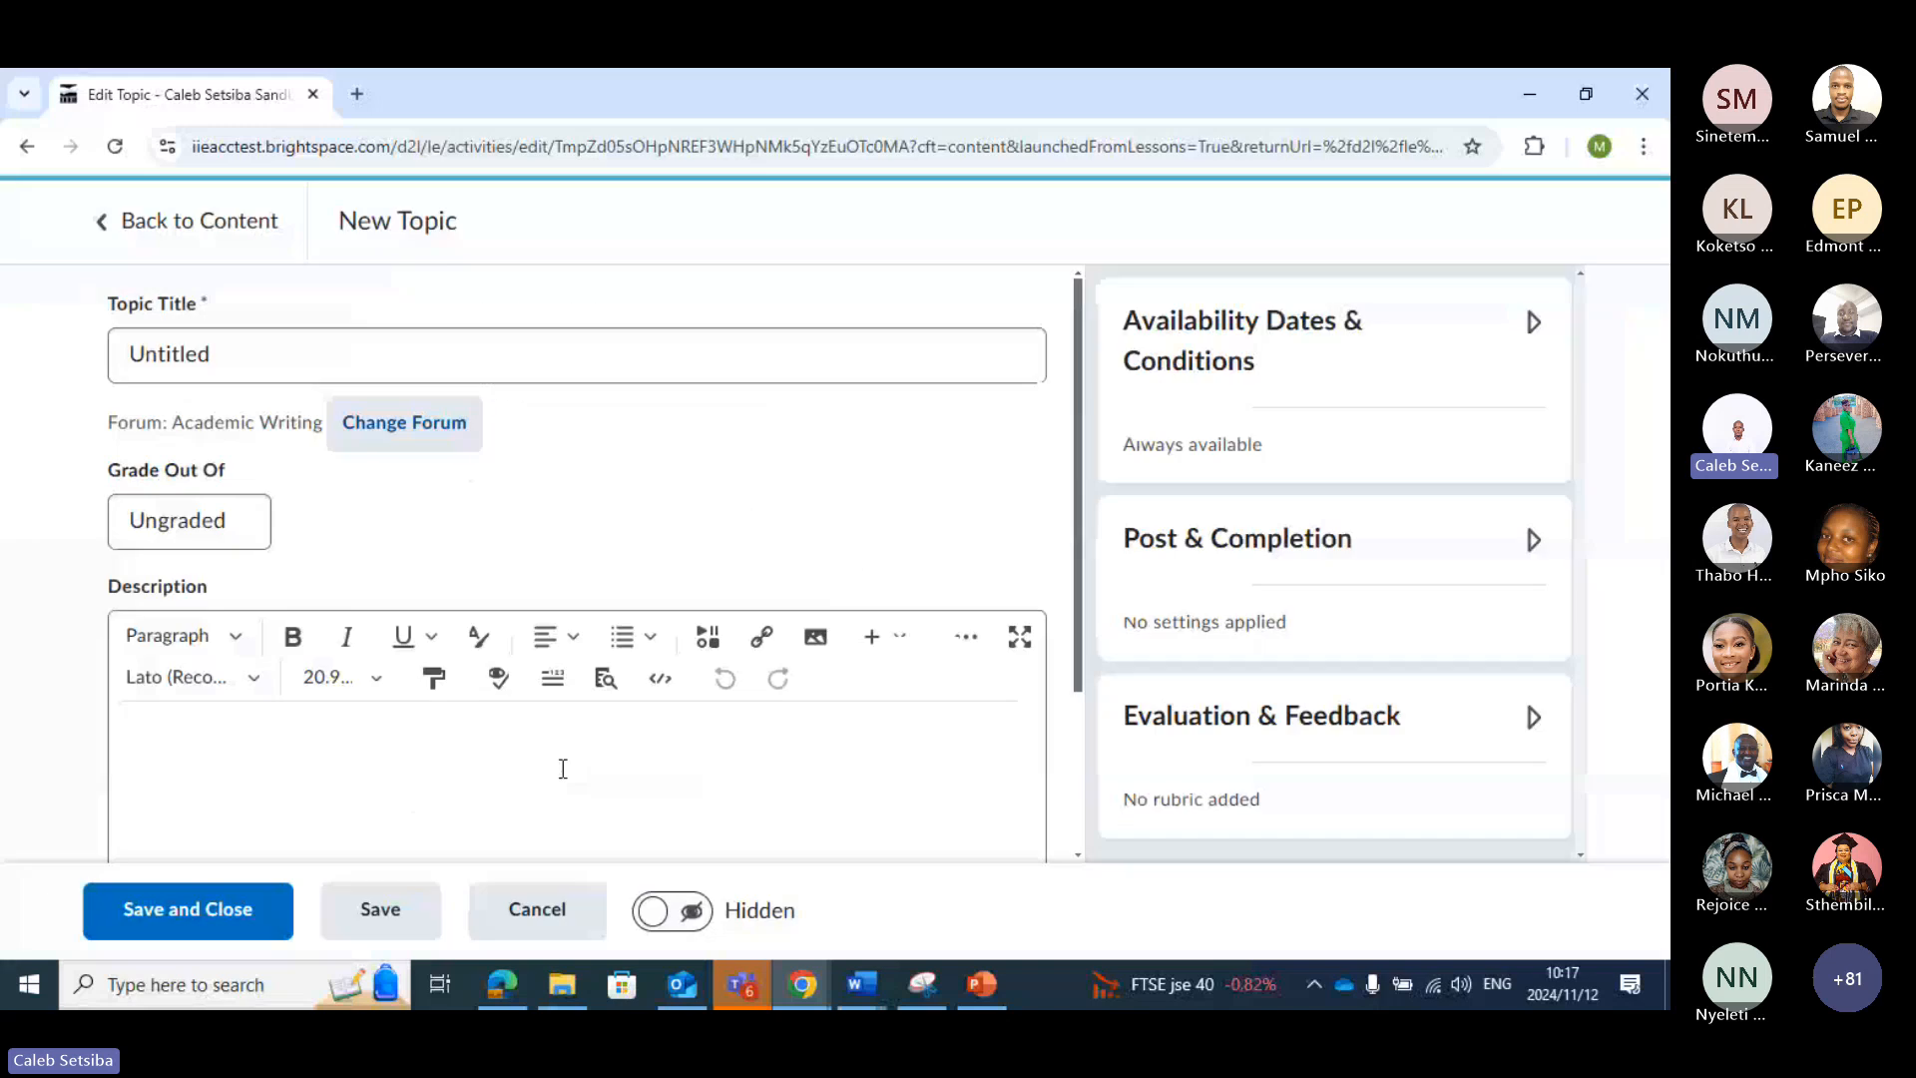
Title the topic "ACADEMIC HONESTY DECLARATION", using the suggested earlier entry
left_click(227, 337)
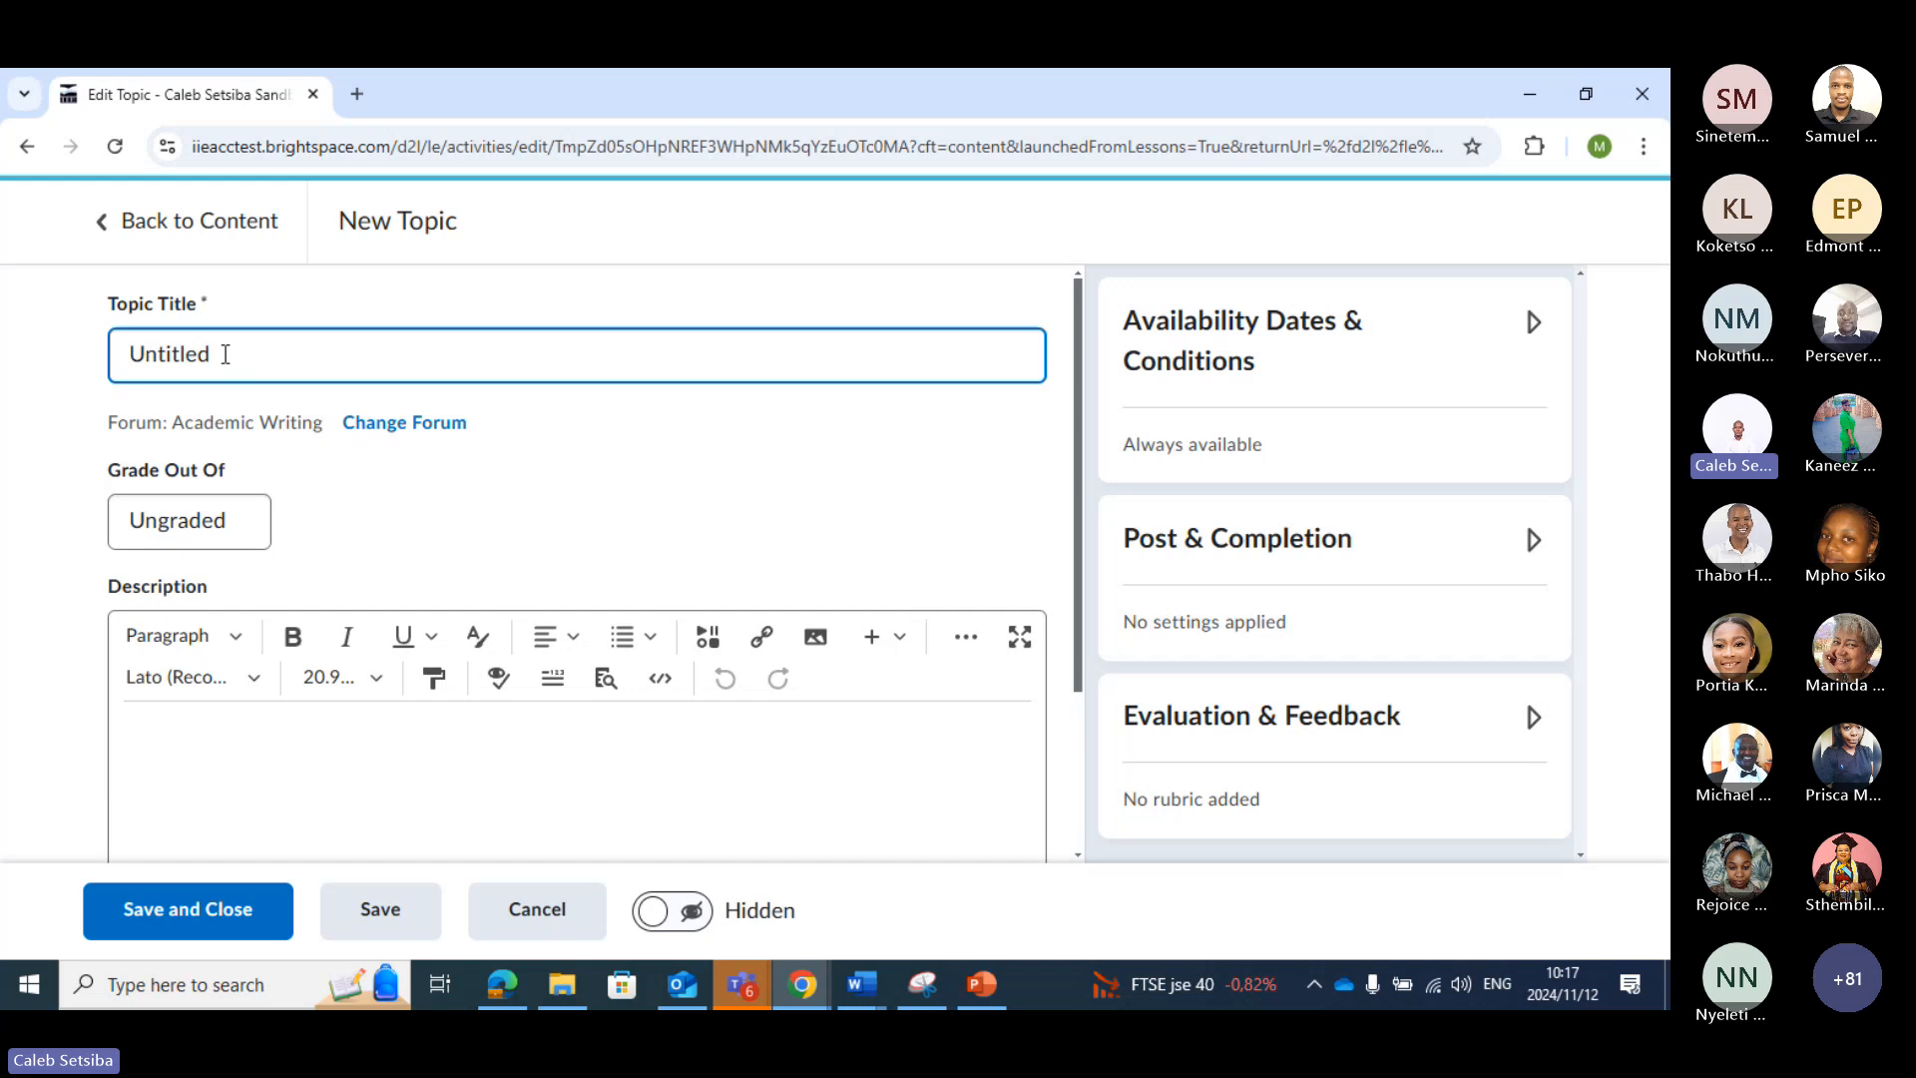
key("BackSpace")
key("BackSpace")
key("BackSpace")
key("BackSpace")
key("BackSpace")
key("BackSpace")
key("BackSpace")
key("BackSpace")
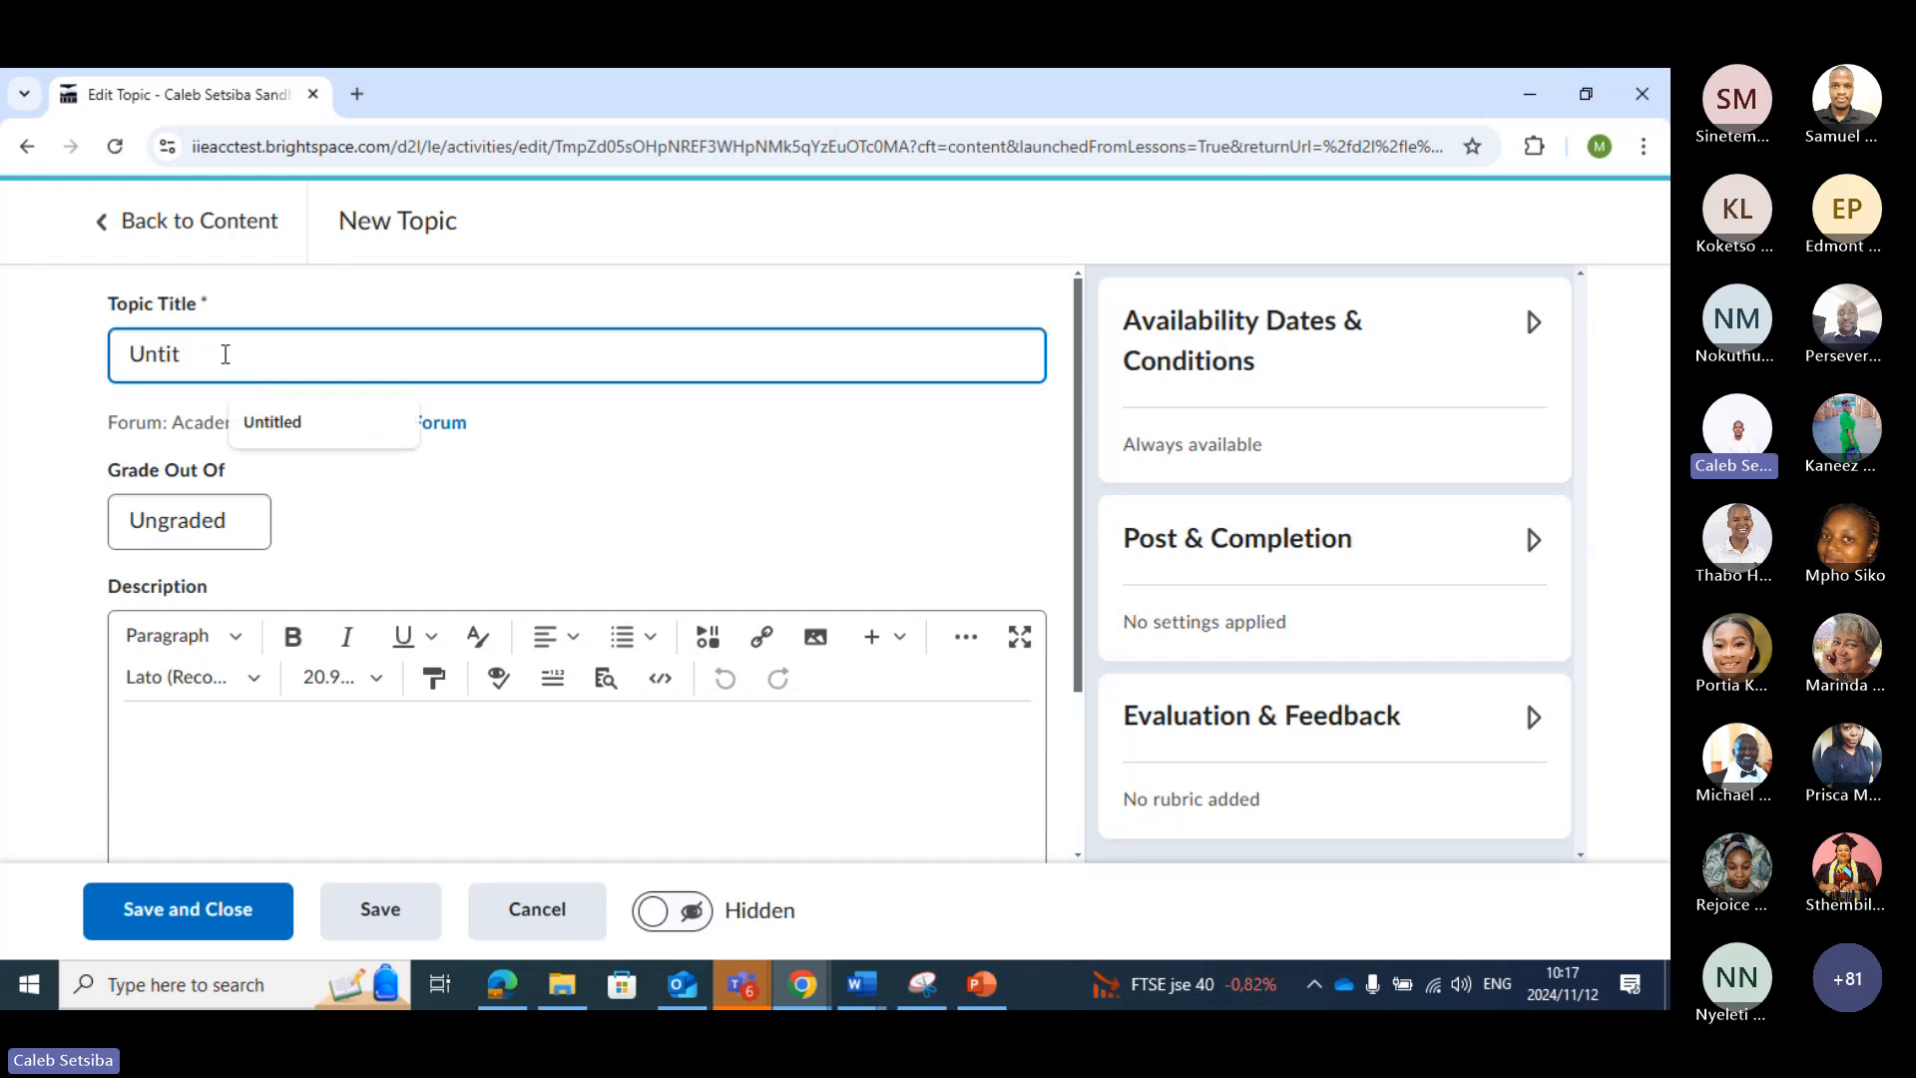
type("A")
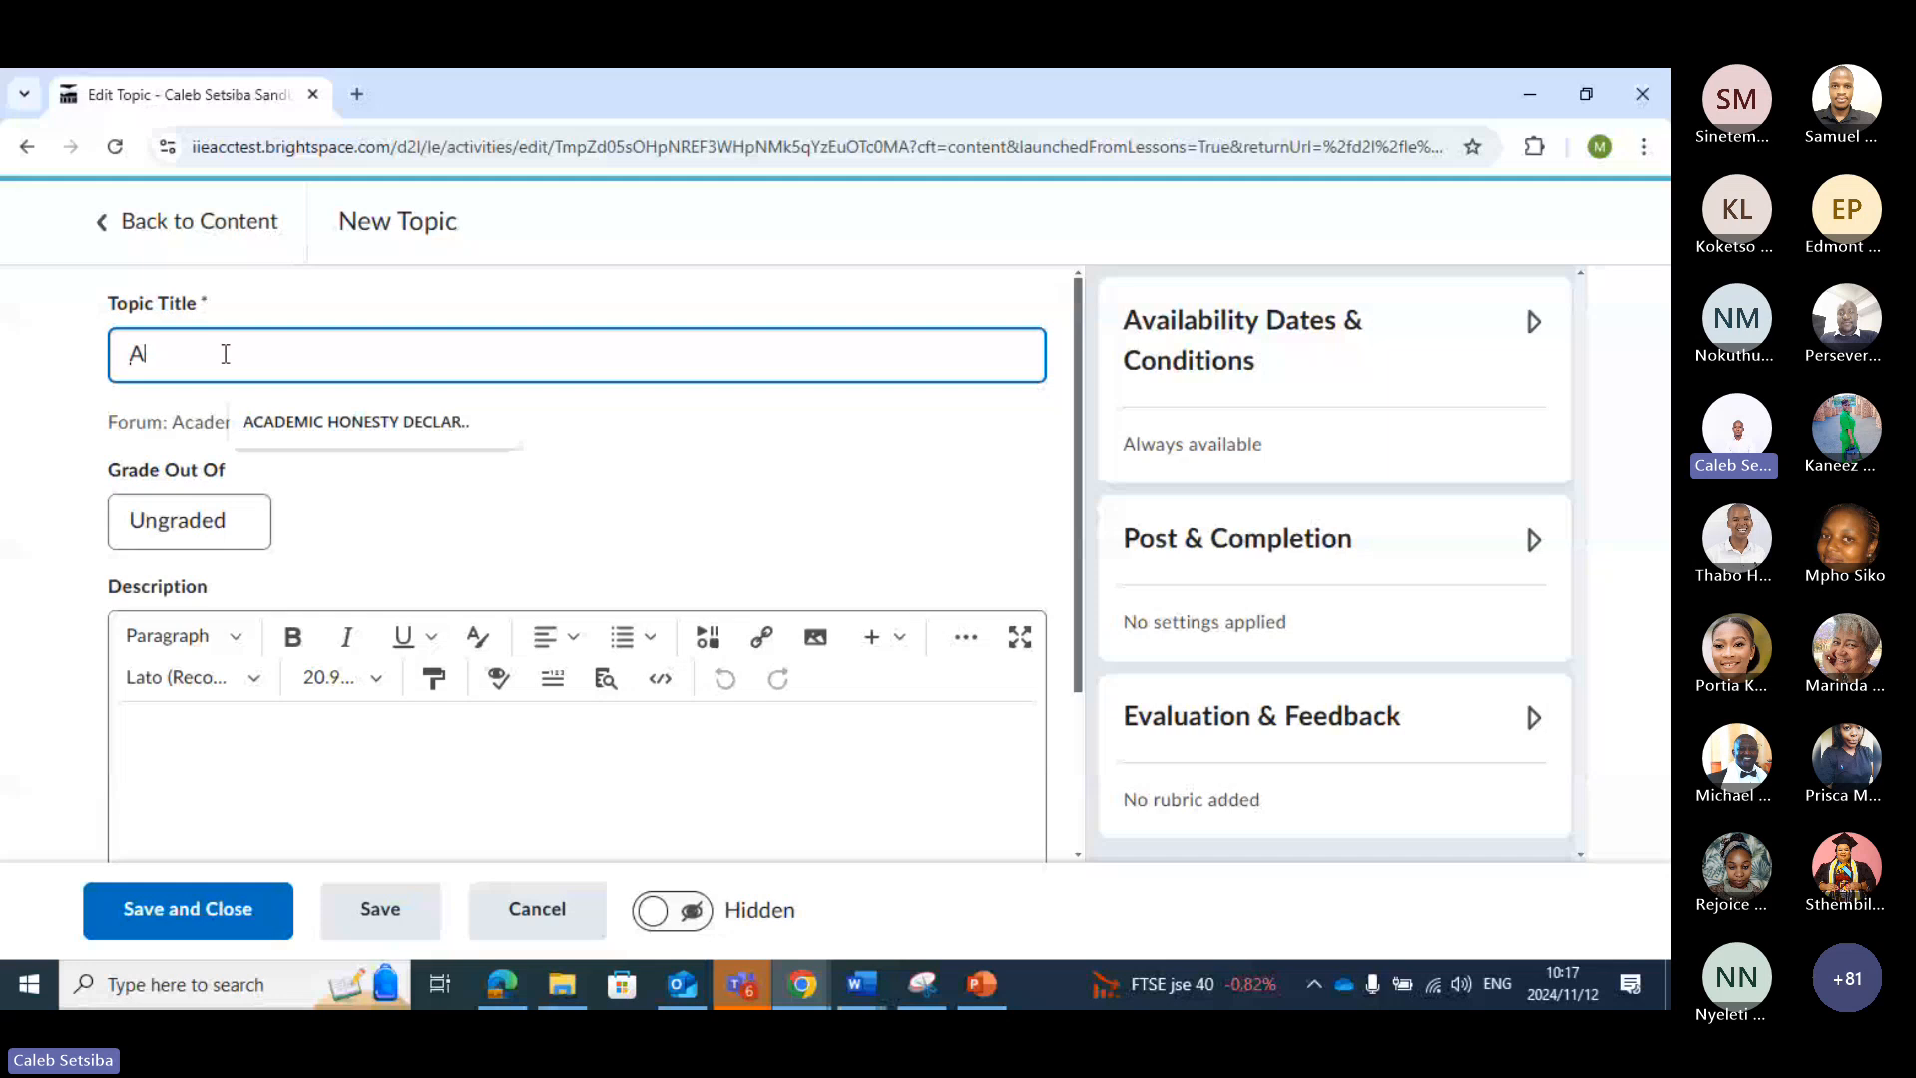
type("ca")
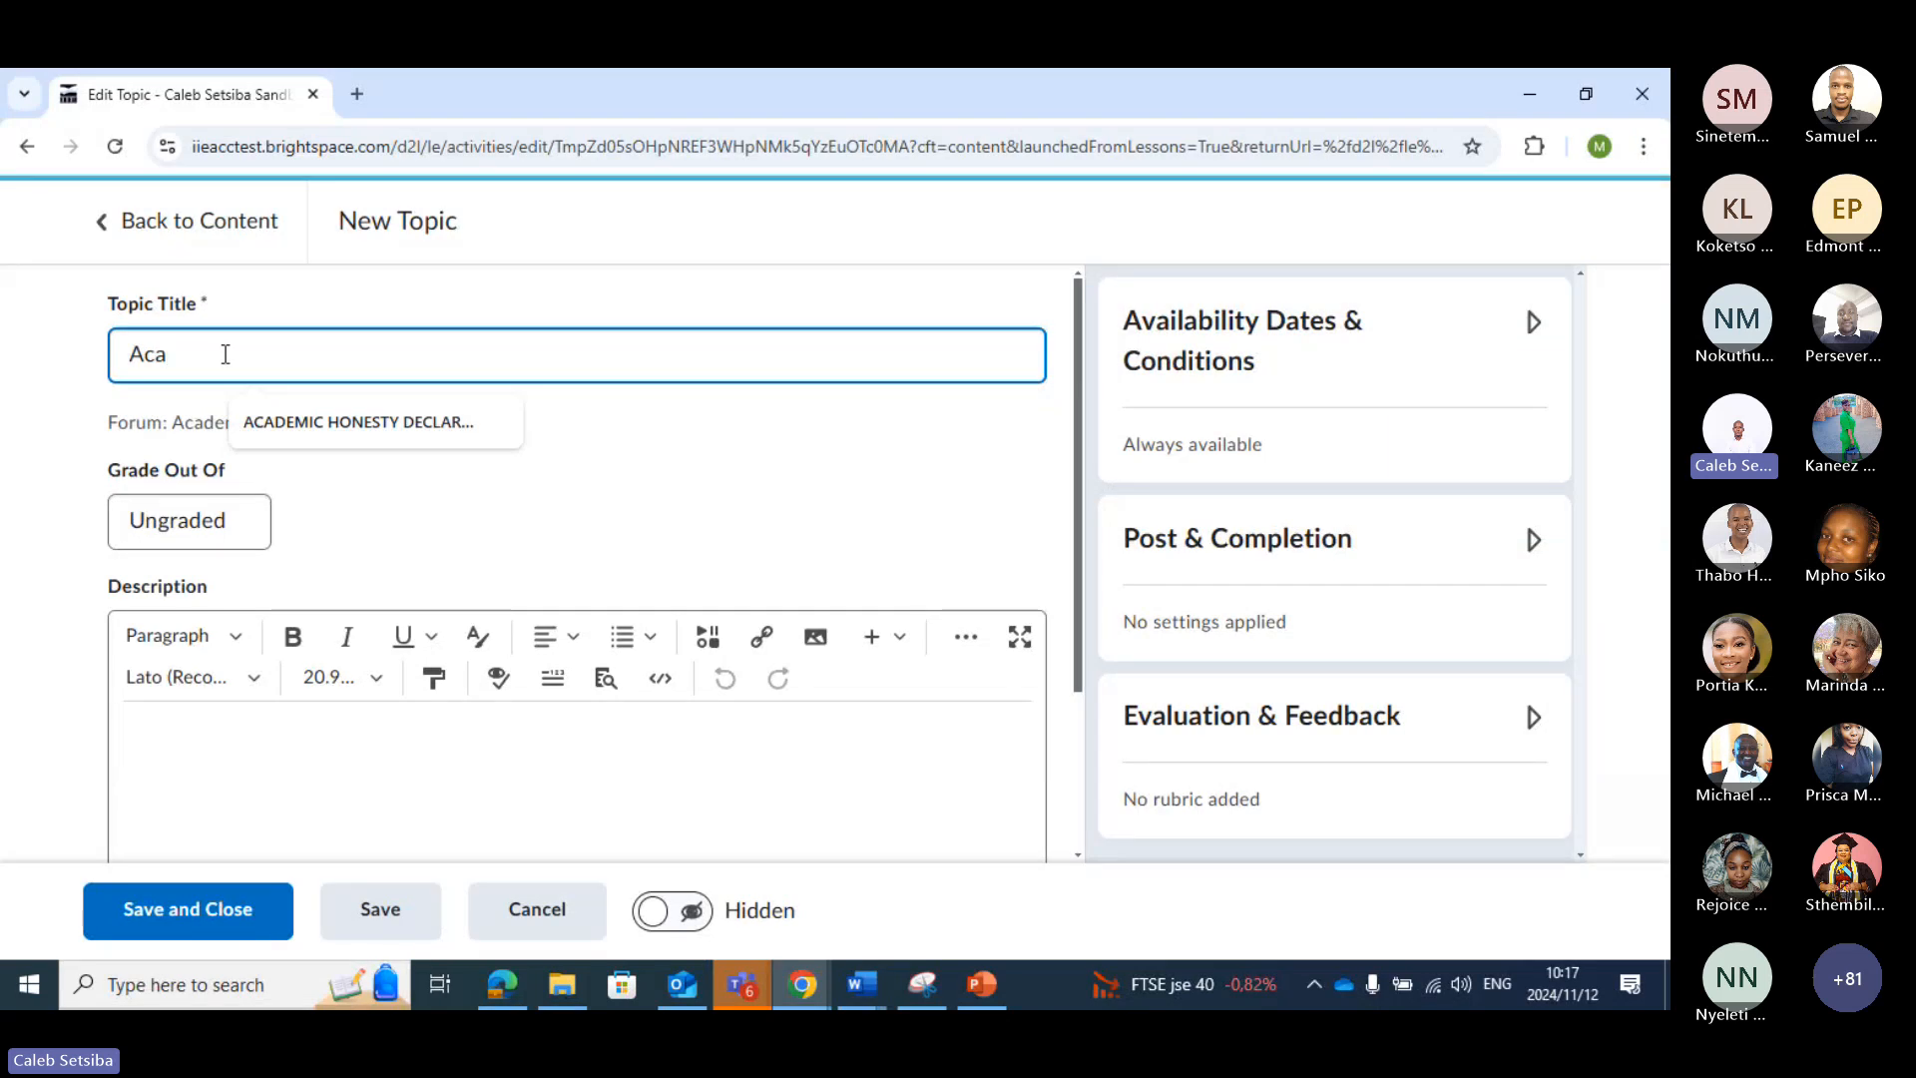
left_click(383, 422)
Grade the topic out of 15 points, leave the description empty, and save and close the topic
scroll(399, 509, "down", 3)
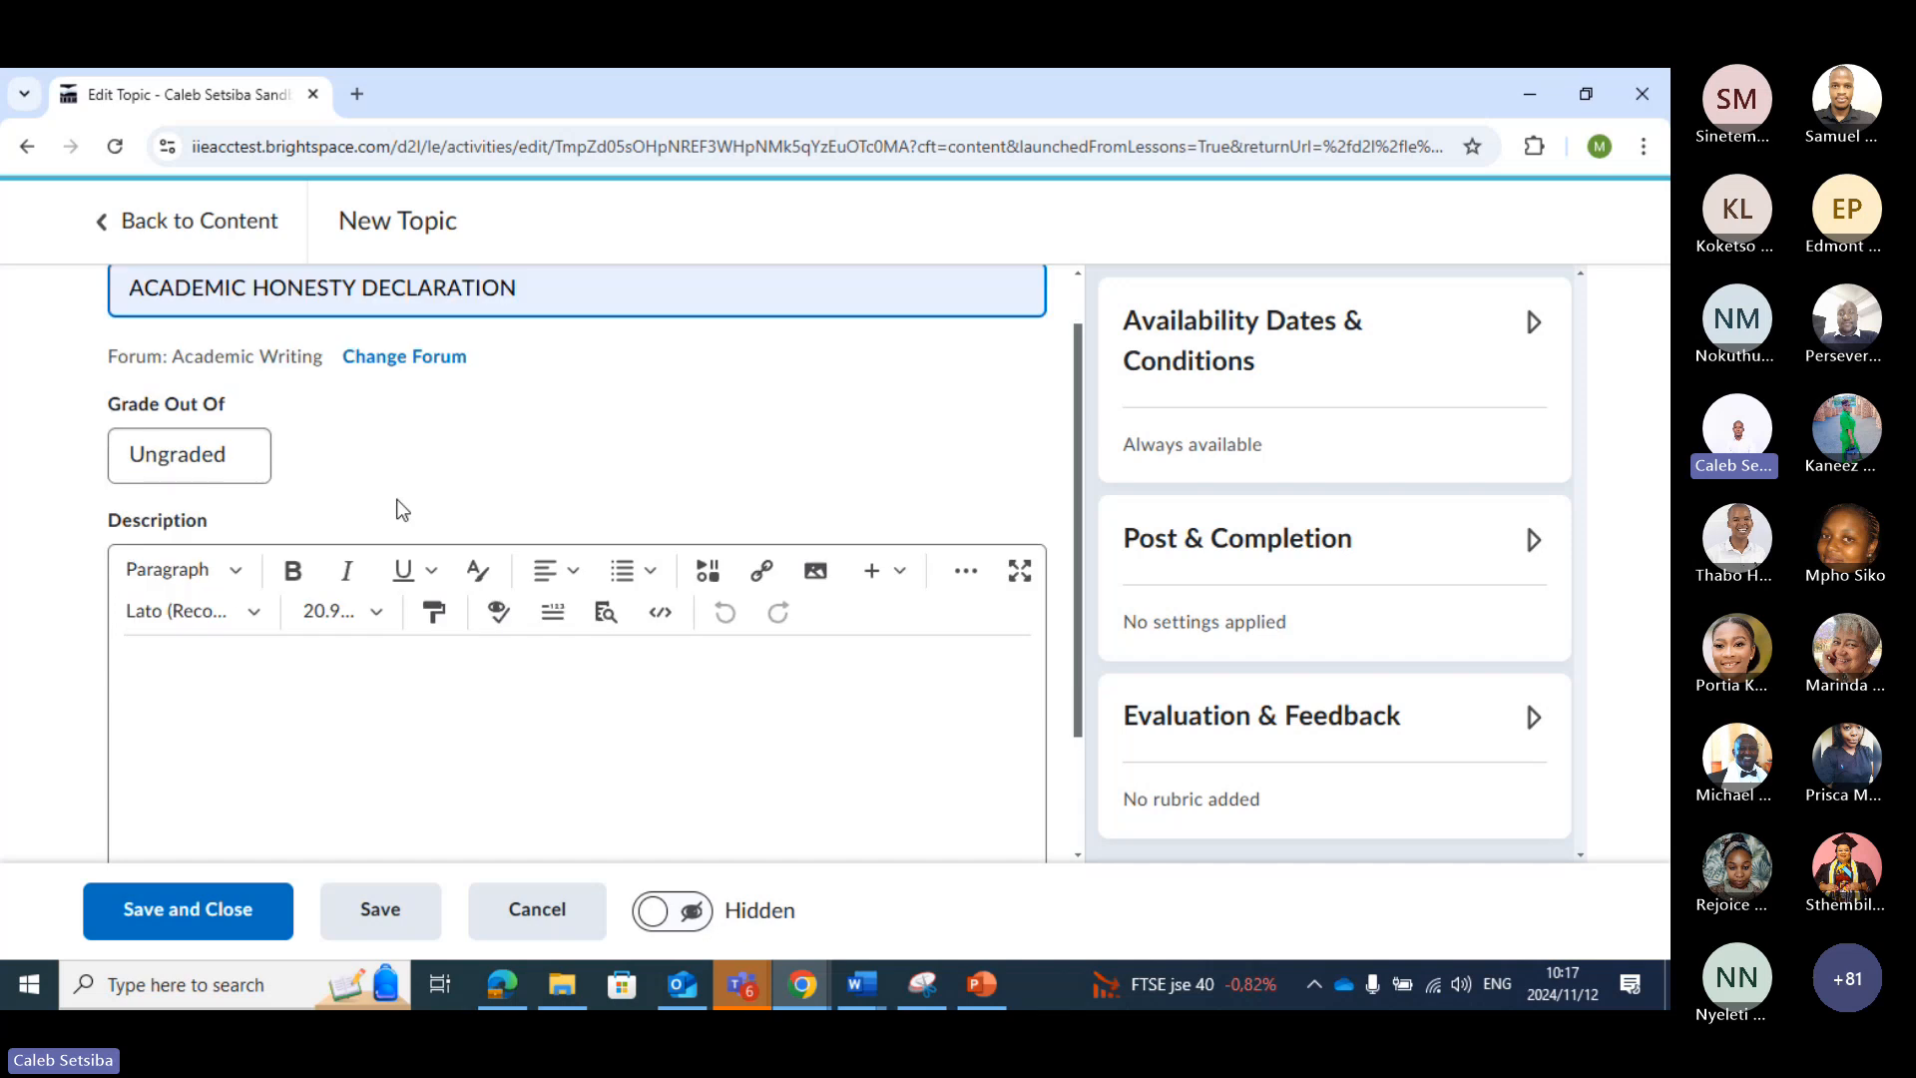
scroll(199, 386, "up", 1)
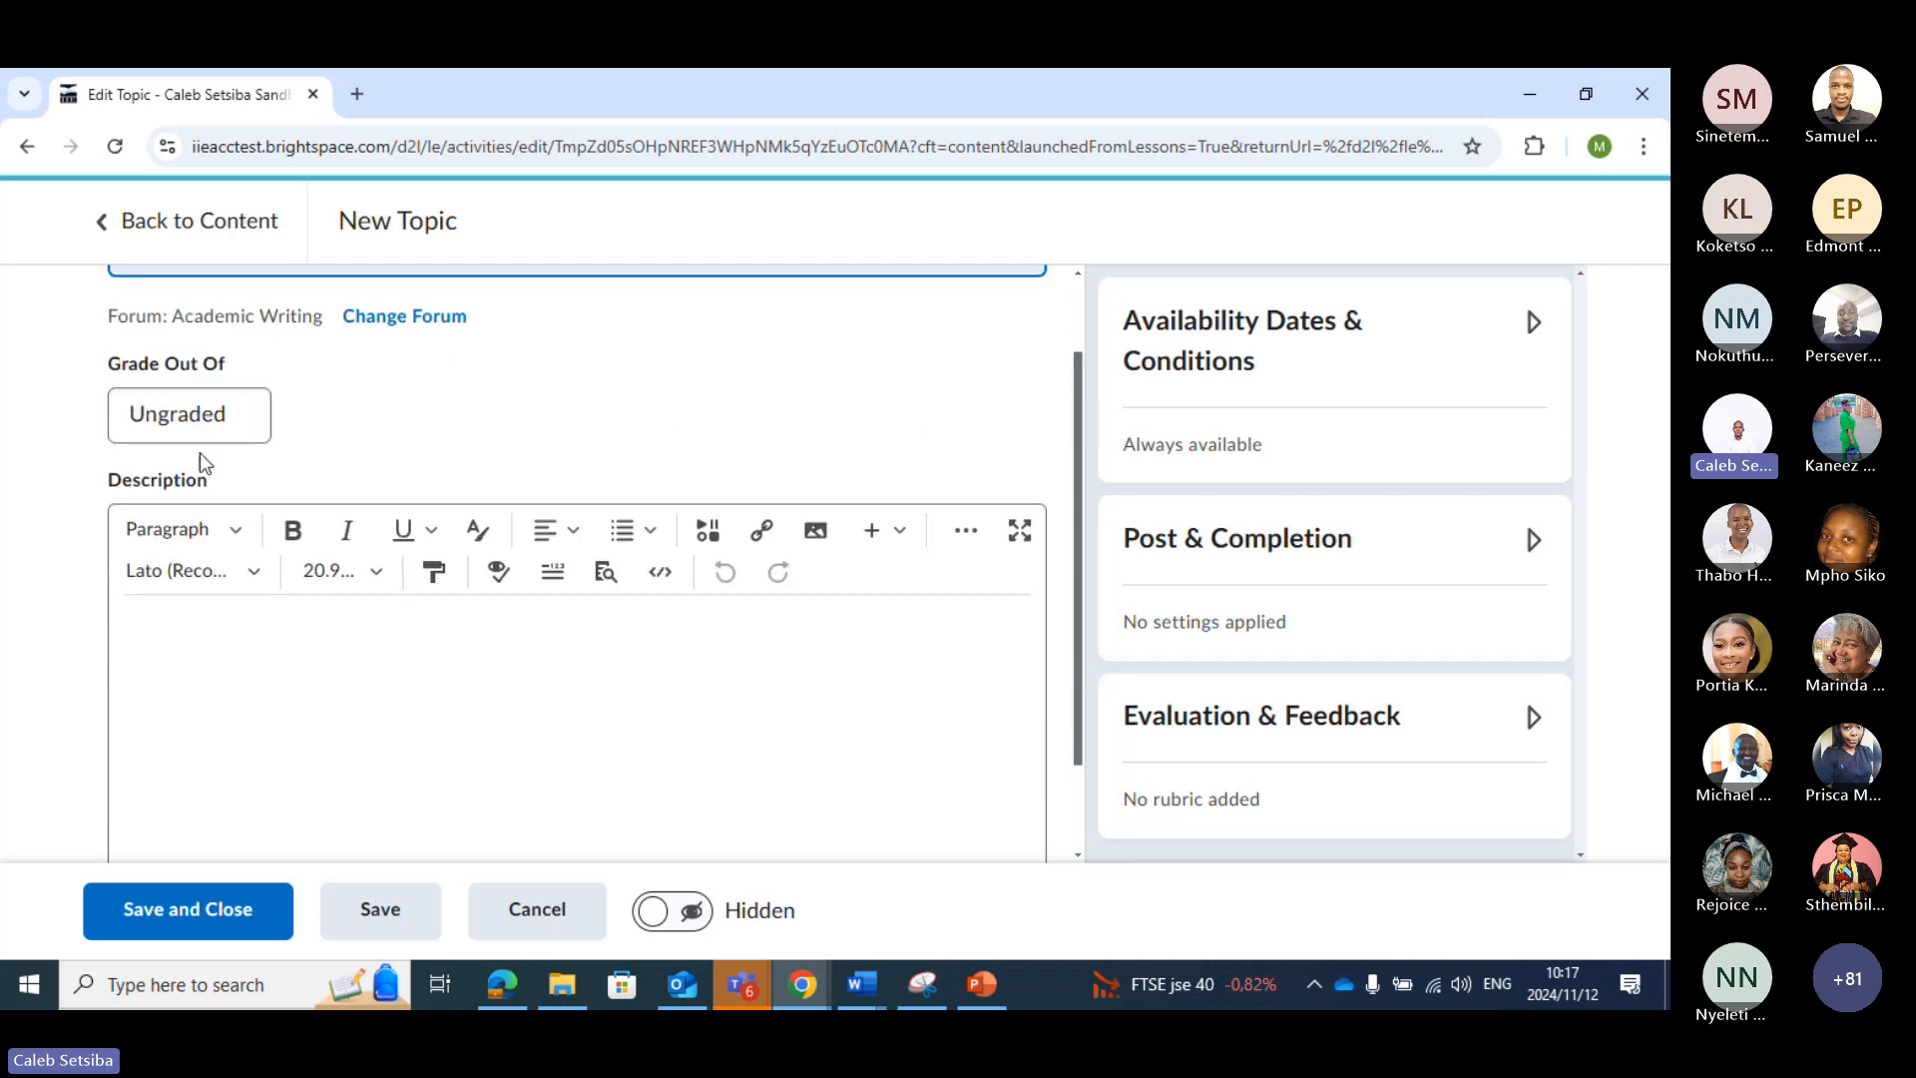
left_click(205, 419)
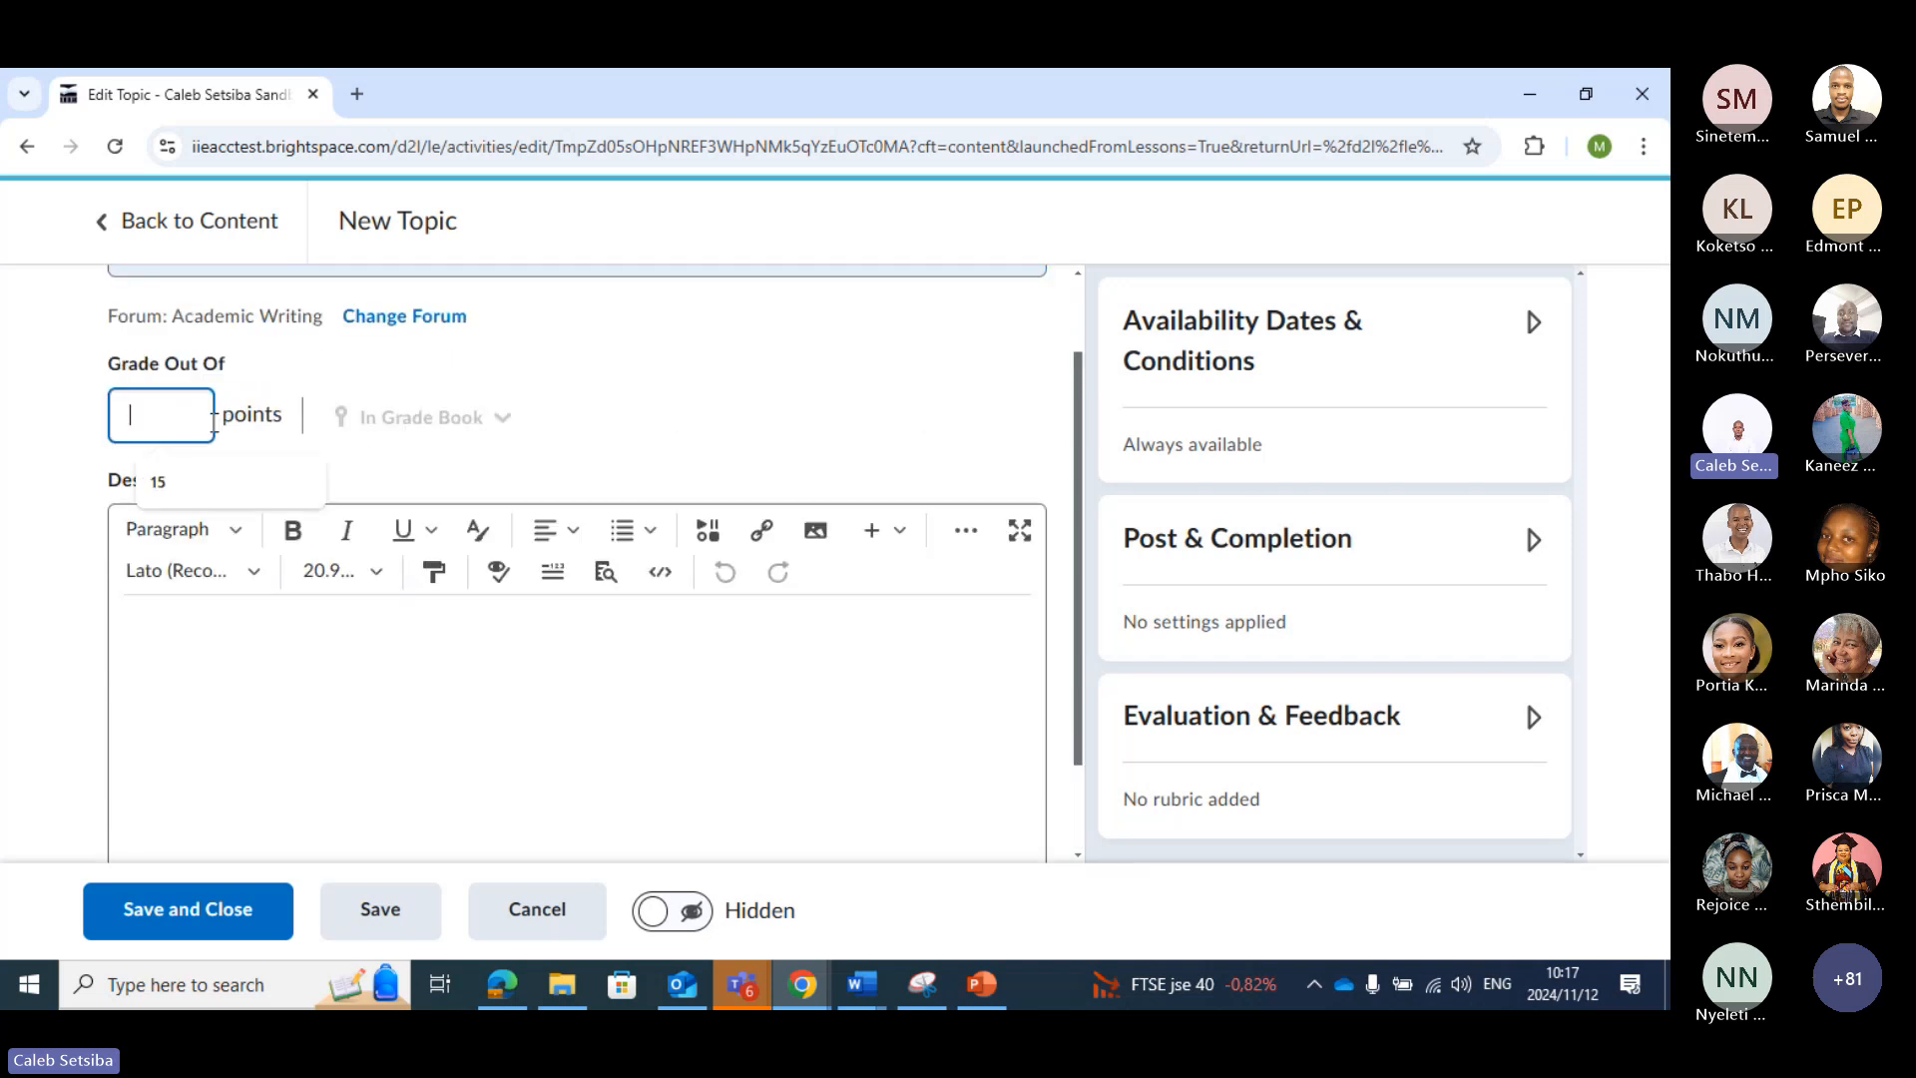
left_click(157, 481)
scroll(205, 619, "down", 1)
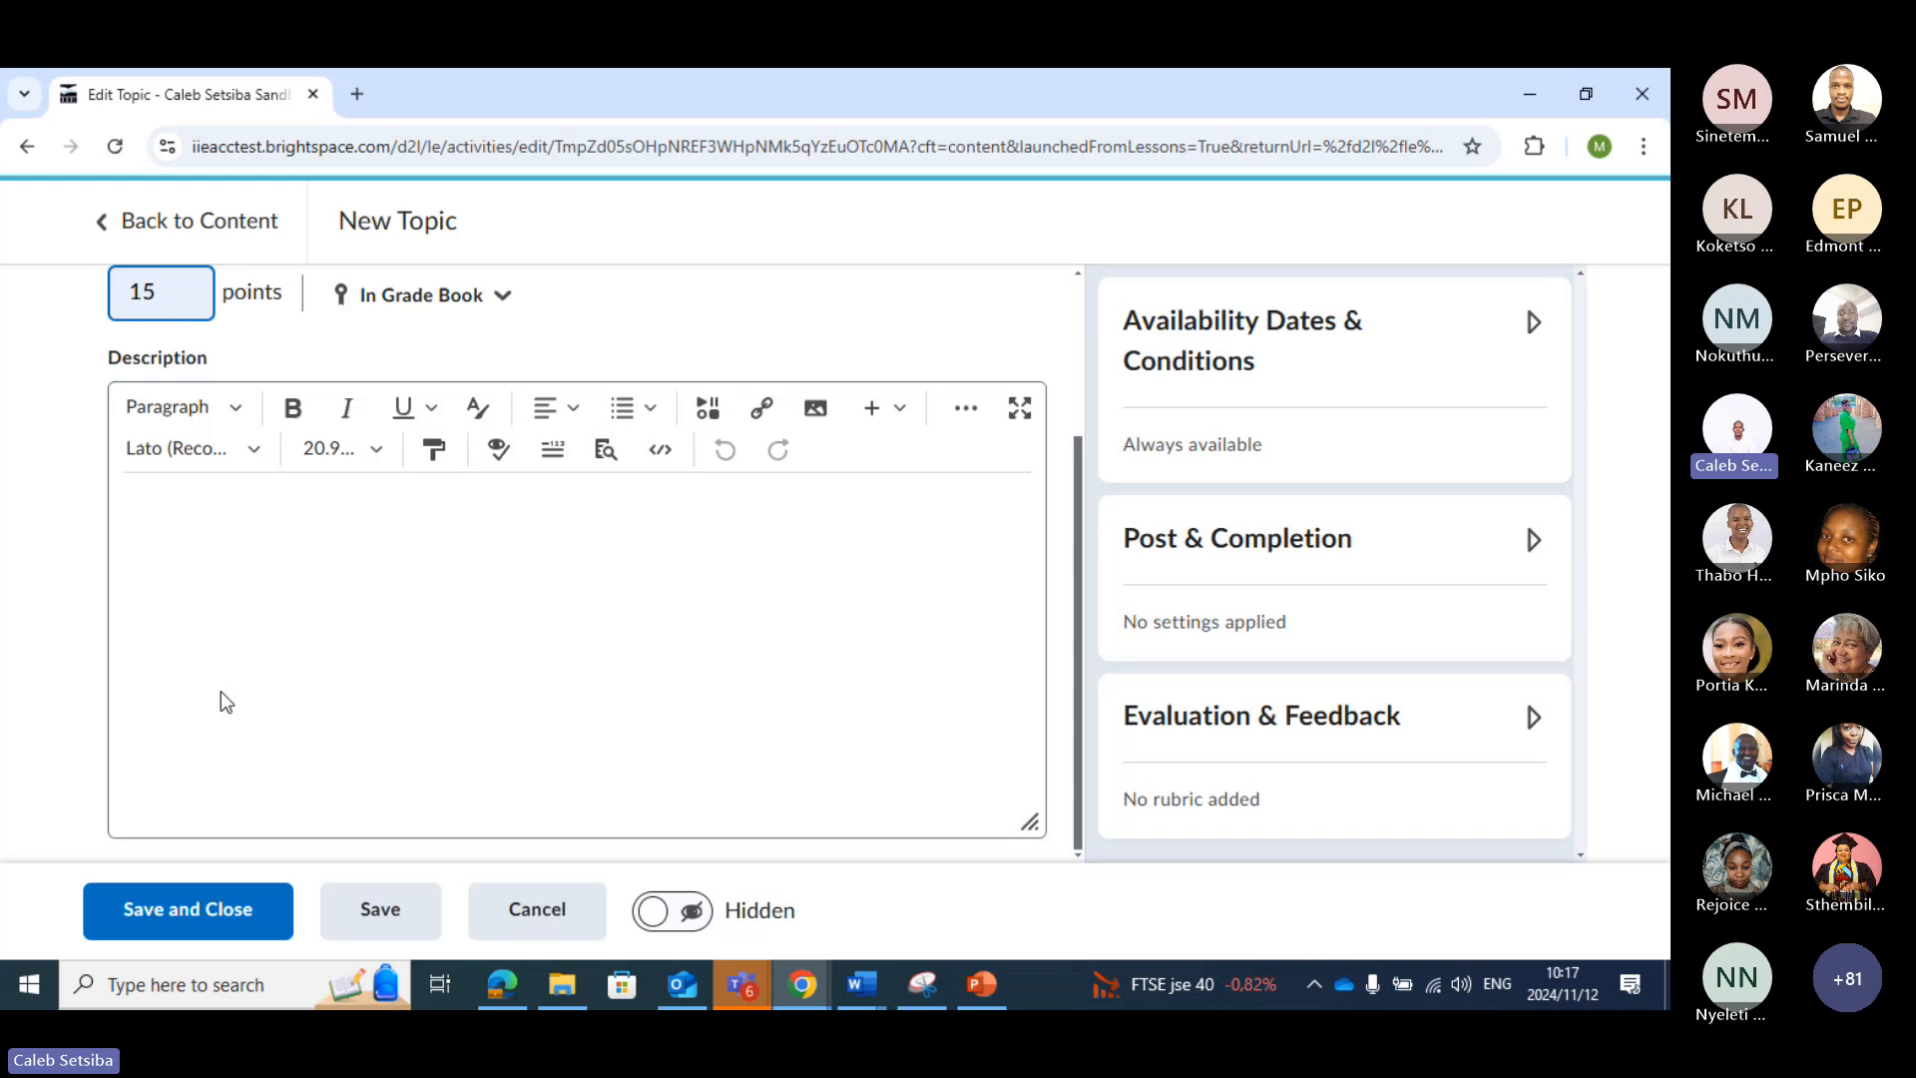
left_click(257, 506)
left_click(228, 906)
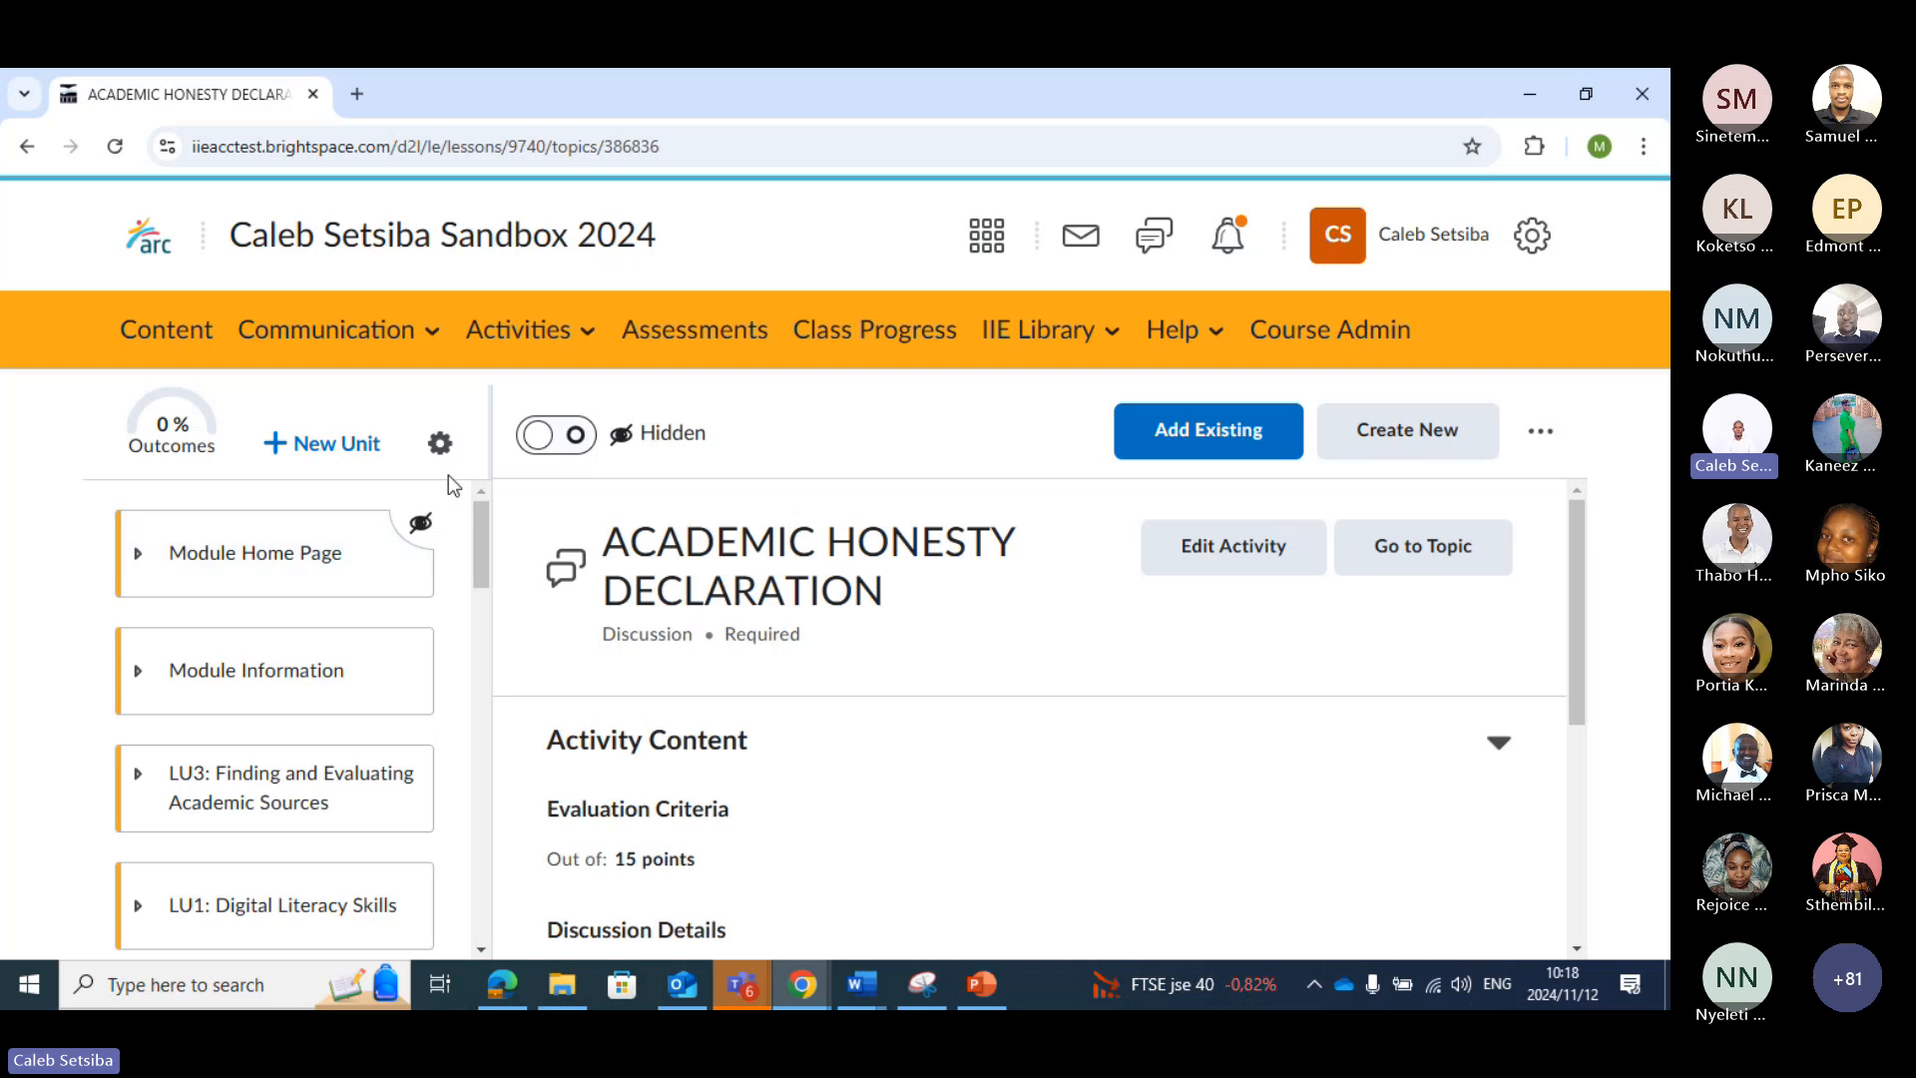
left_click(587, 340)
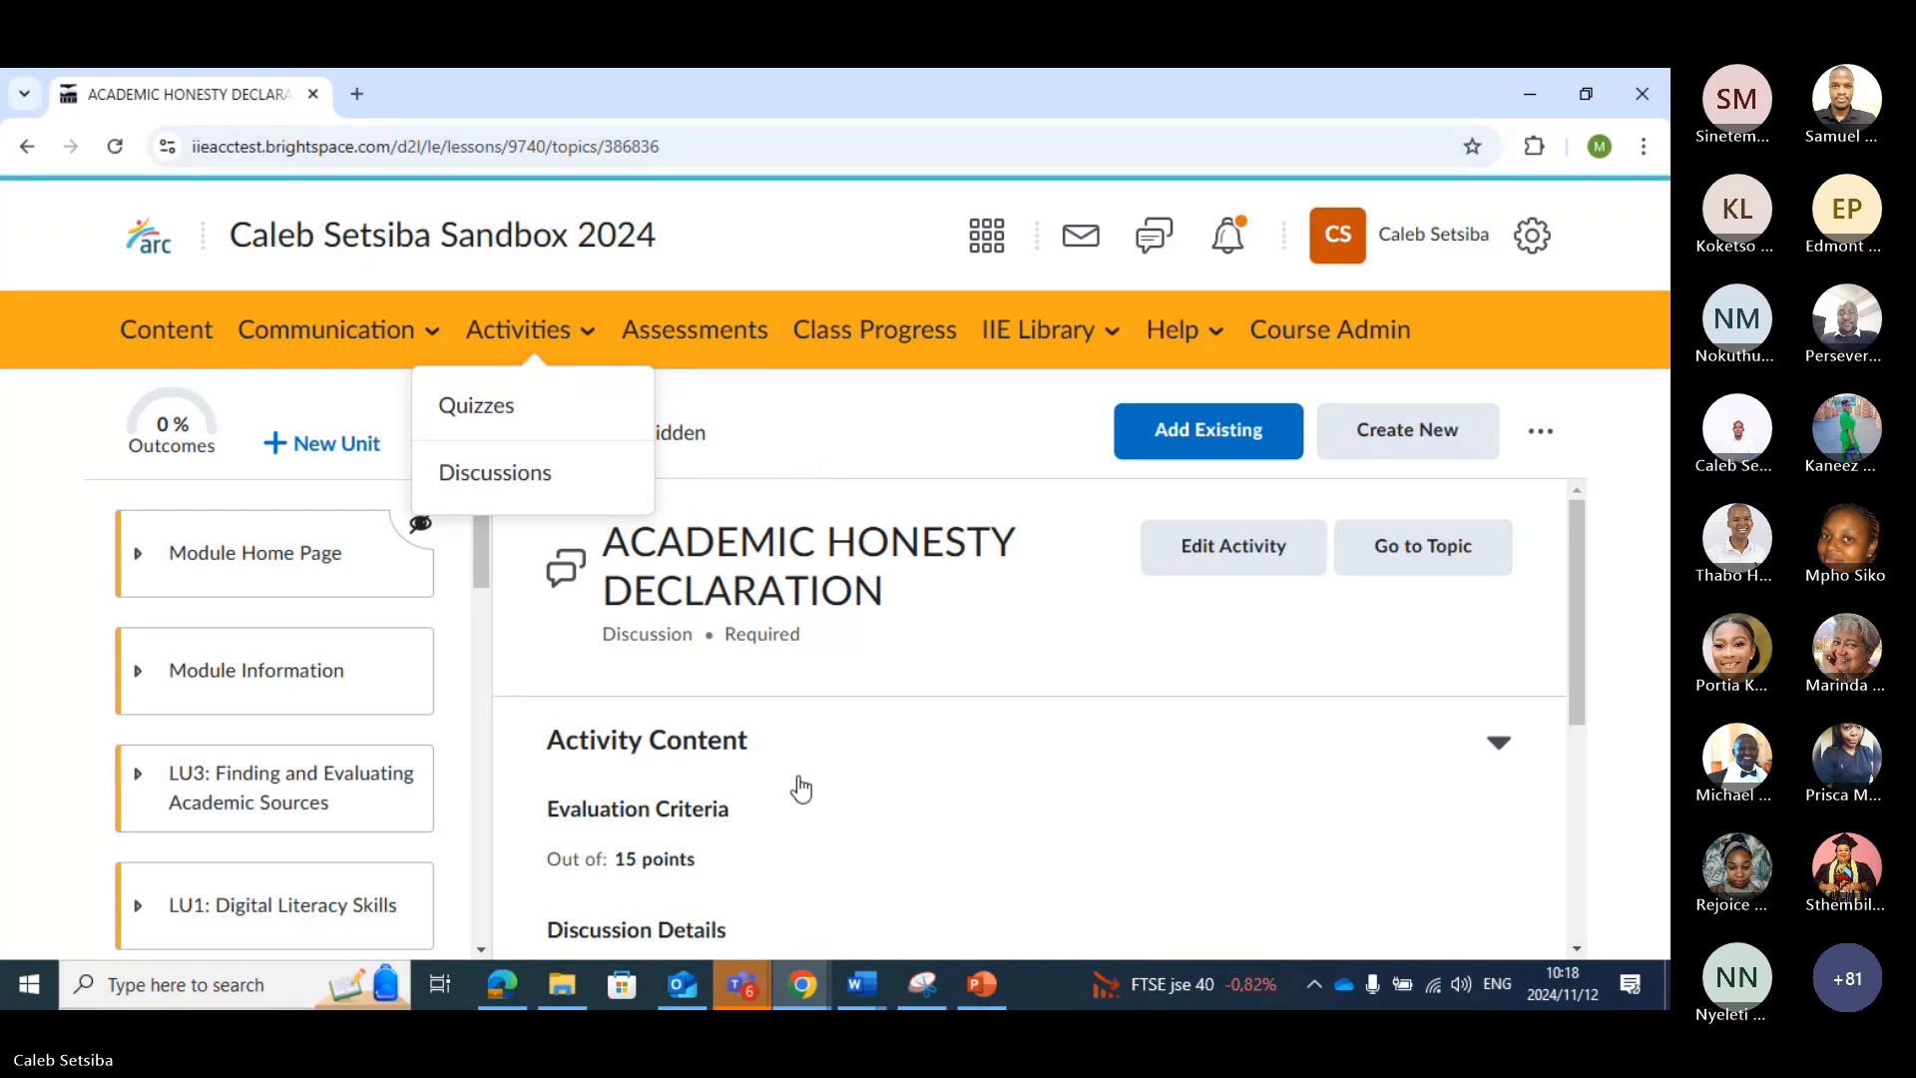
left_click(709, 900)
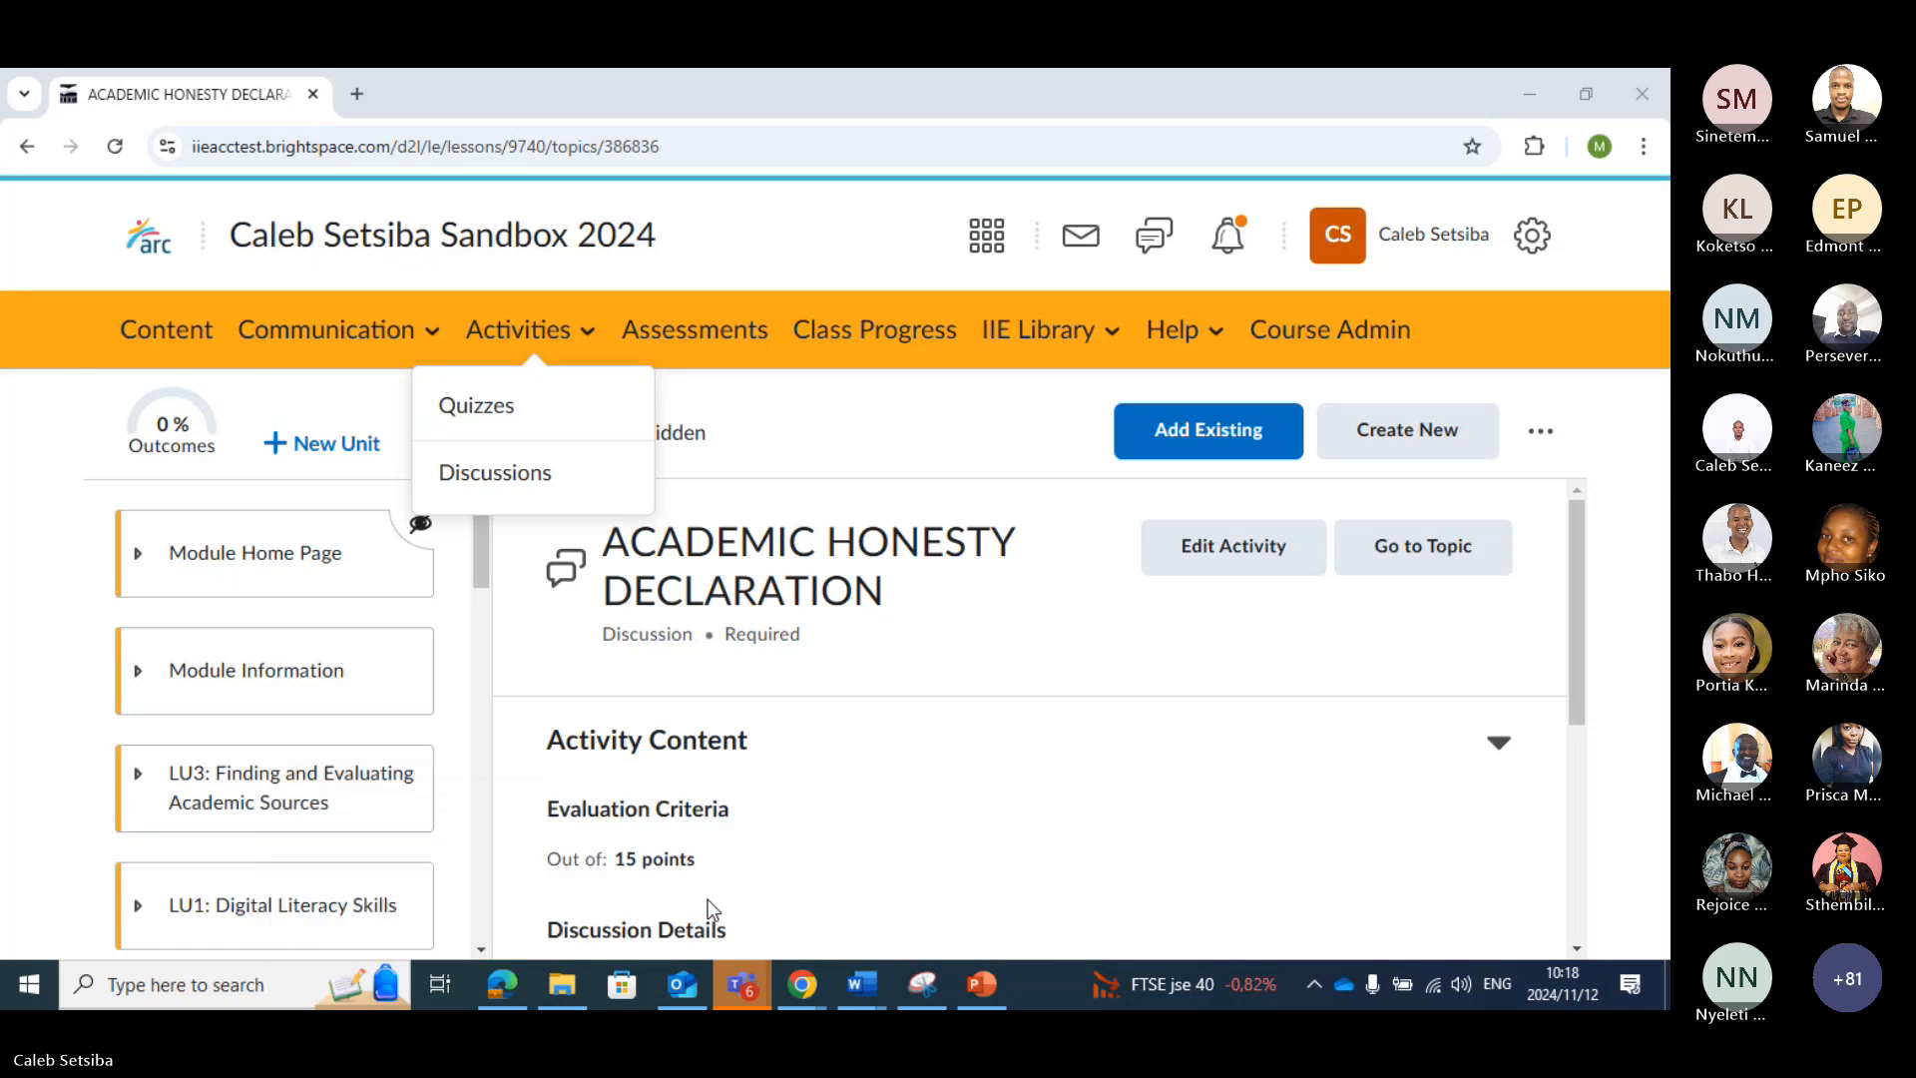